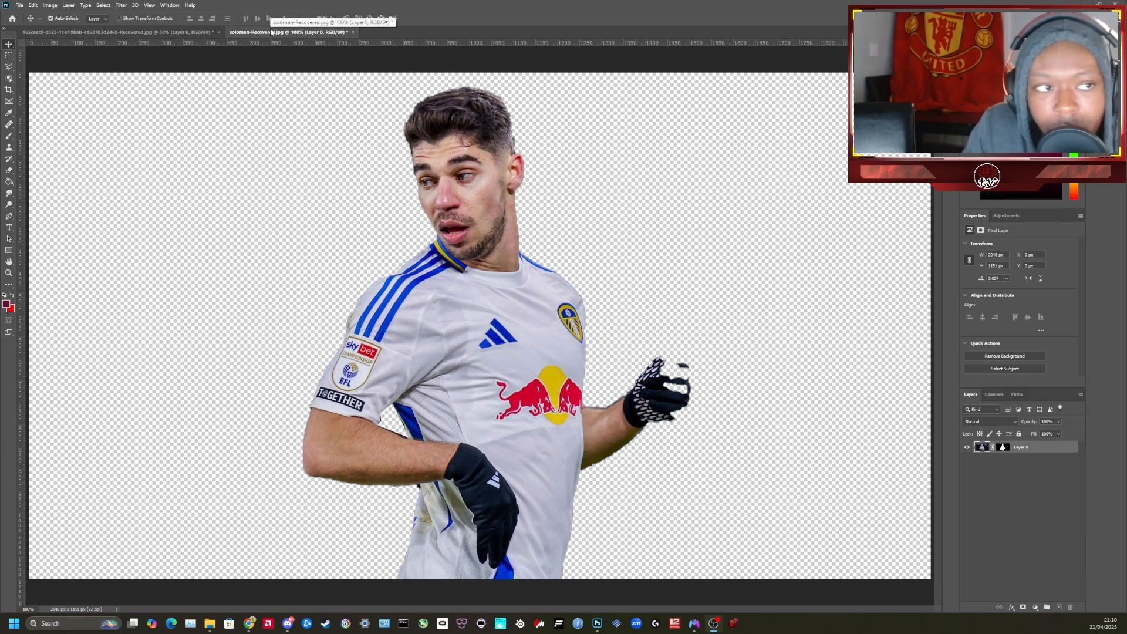
# Create a new 1280 × 720 px document at 72 pixels/inch with a white background, using the youtube thumbnail preset
pyautogui.click(187, 32)
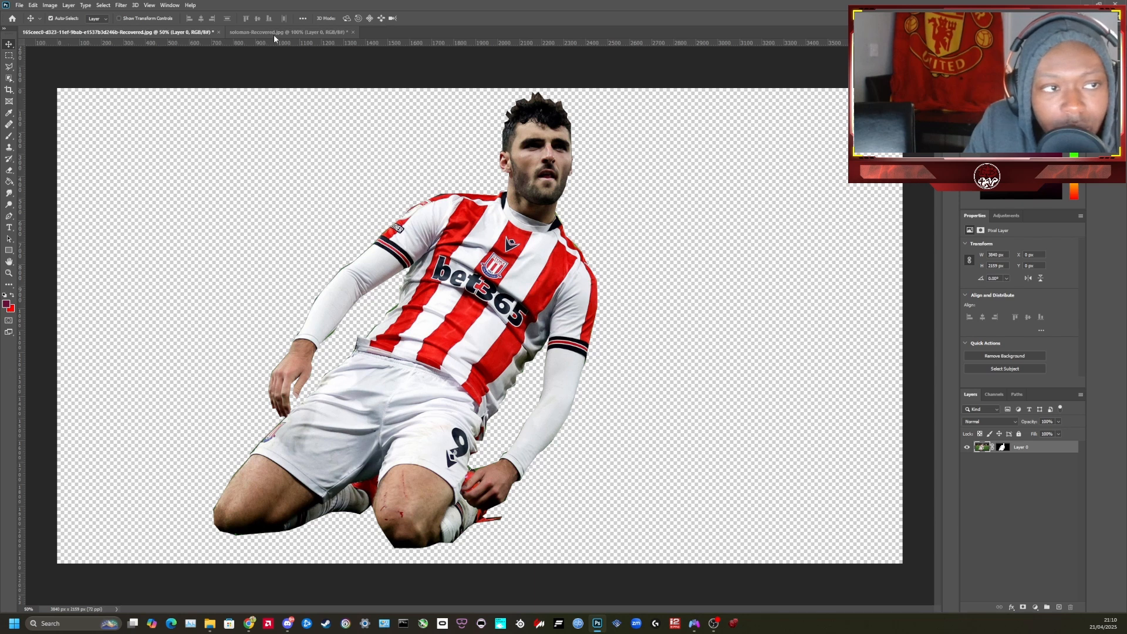
pyautogui.click(274, 32)
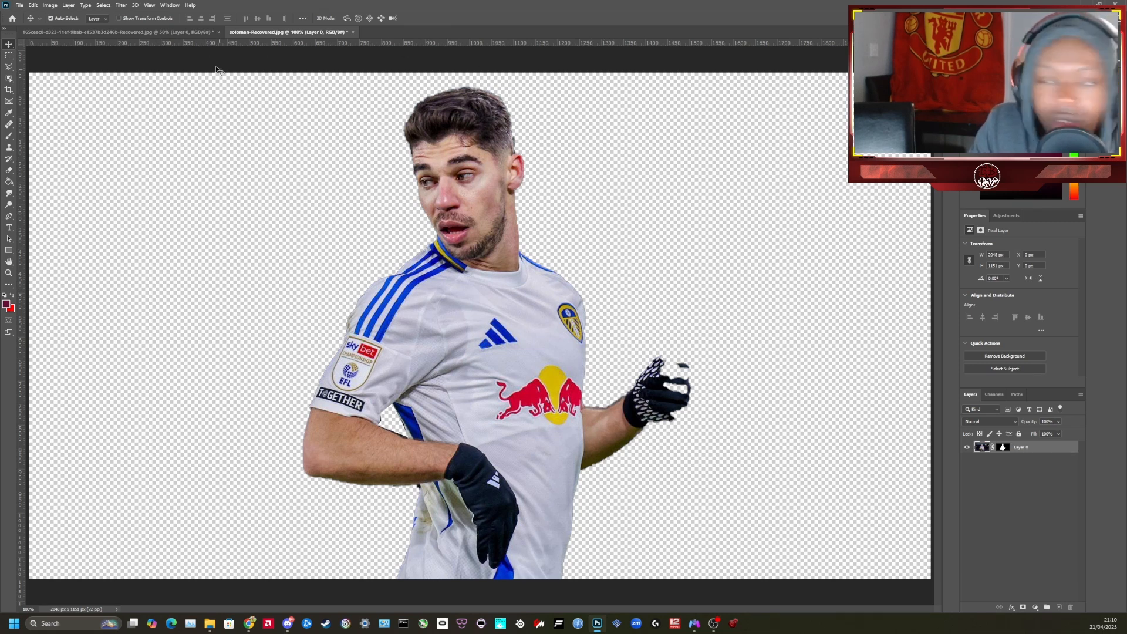
pyautogui.click(19, 5)
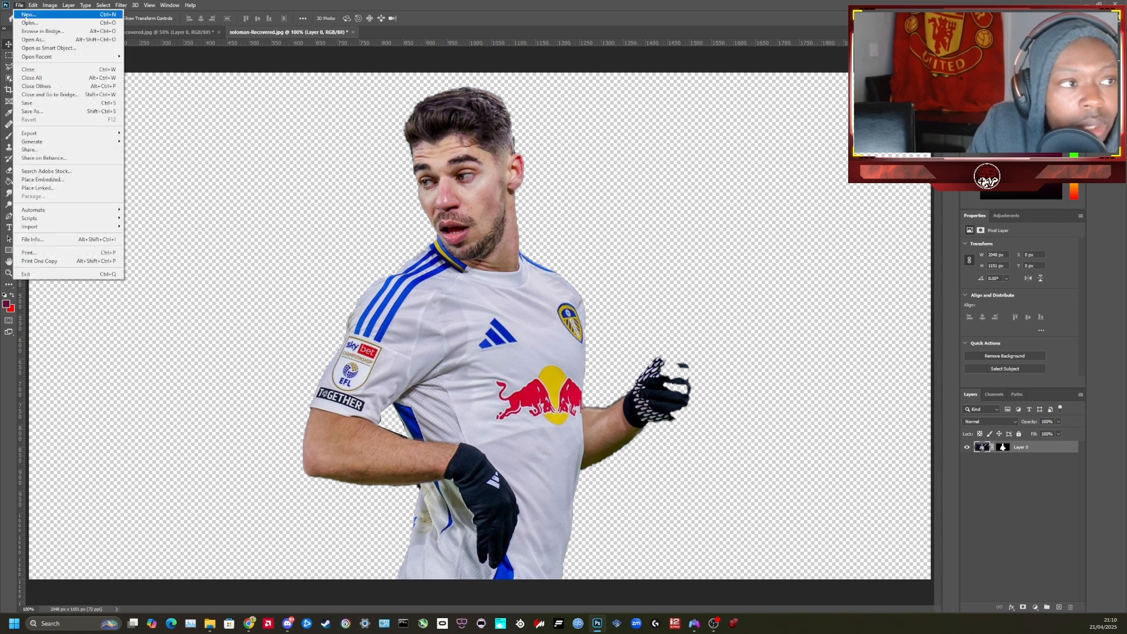
pyautogui.click(30, 15)
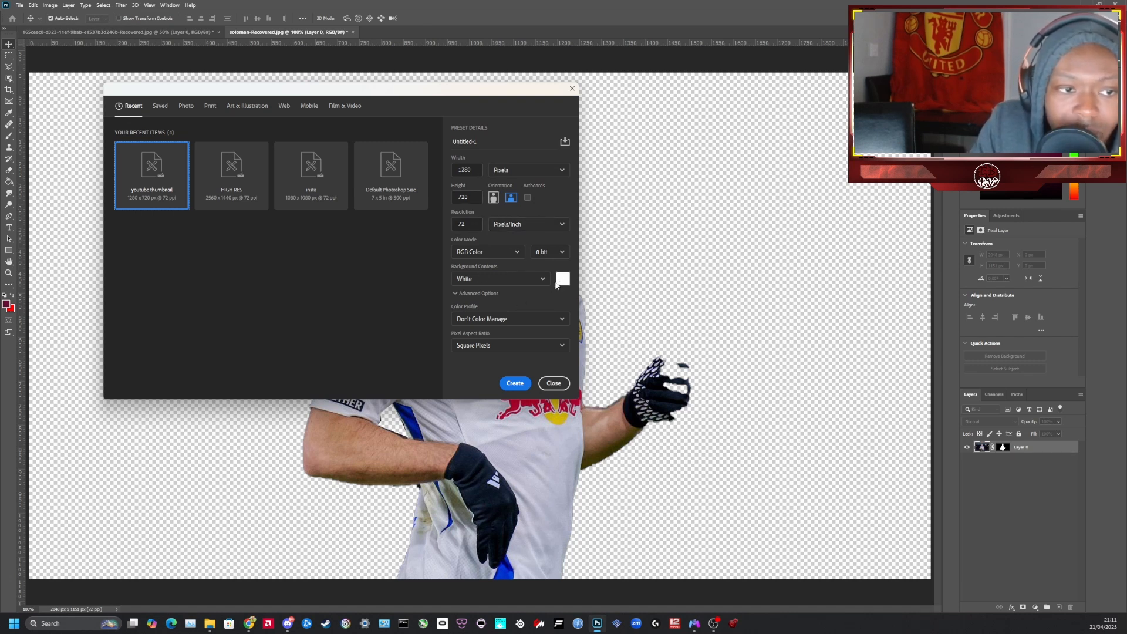
pyautogui.click(513, 384)
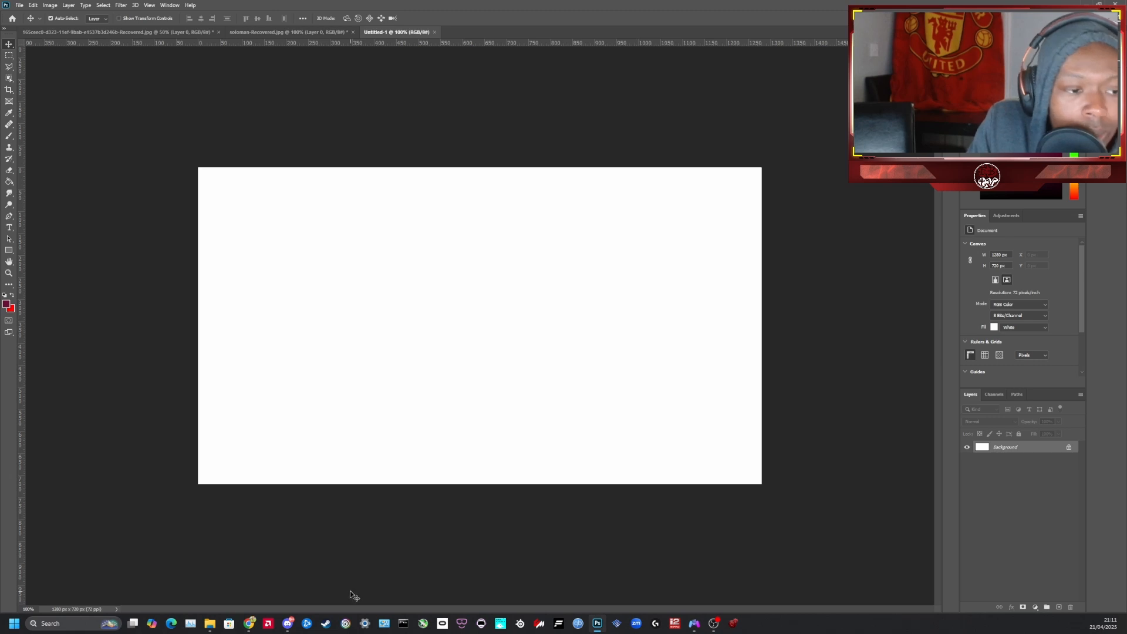
# Place the city stadium image from the stadiums folder inside STREAMING onto the blank canvas
pyautogui.moveTo(217, 629)
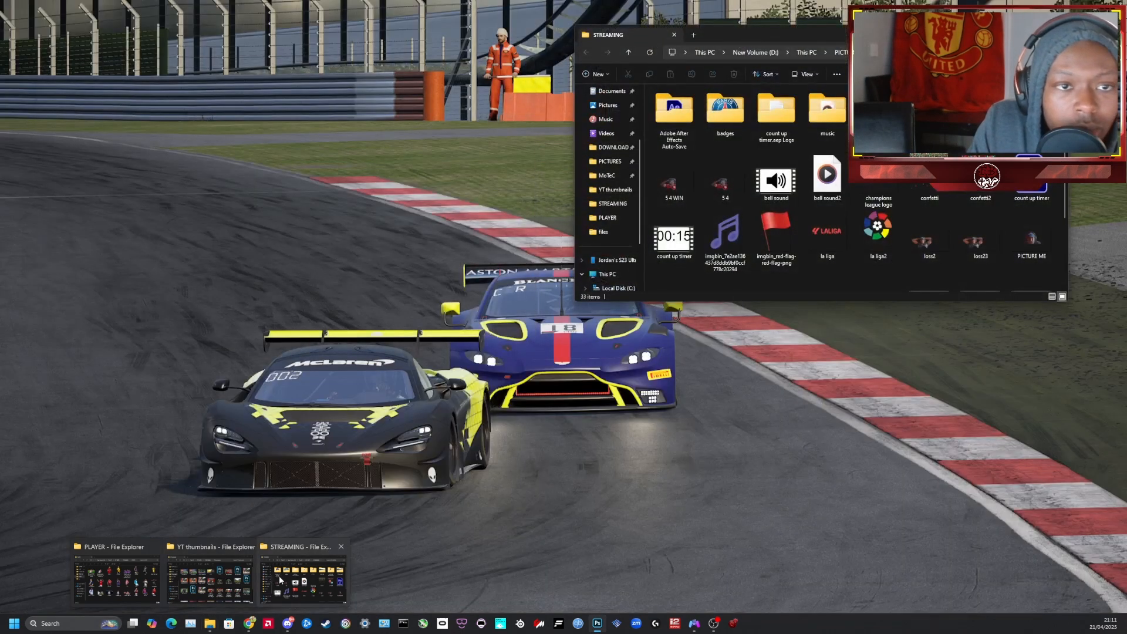
pyautogui.click(280, 580)
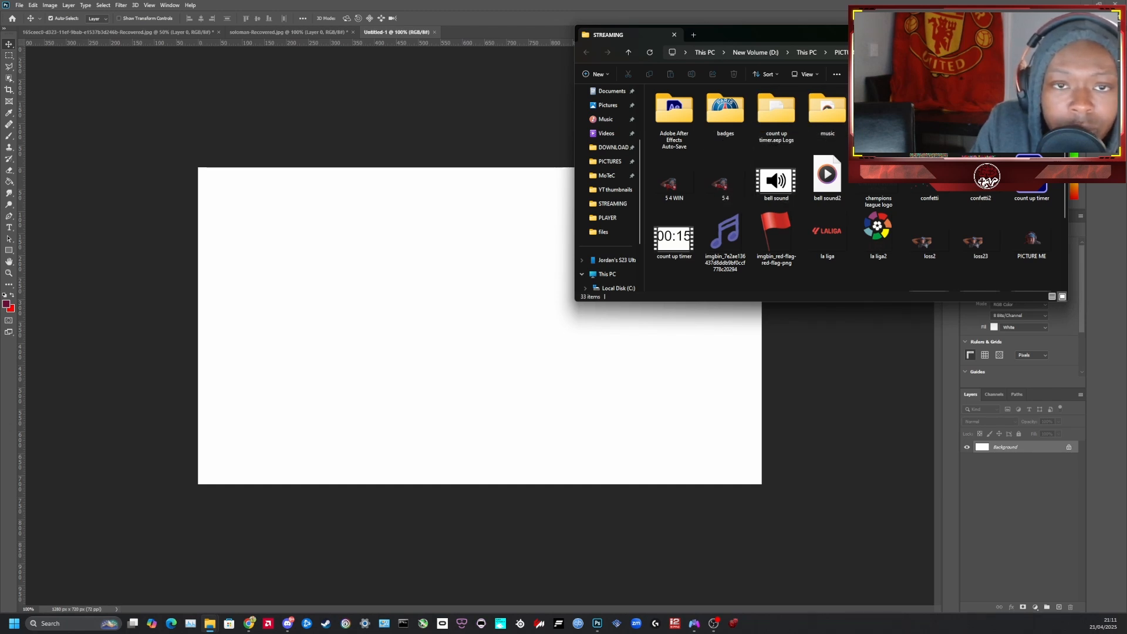
pyautogui.doubleClick(878, 108)
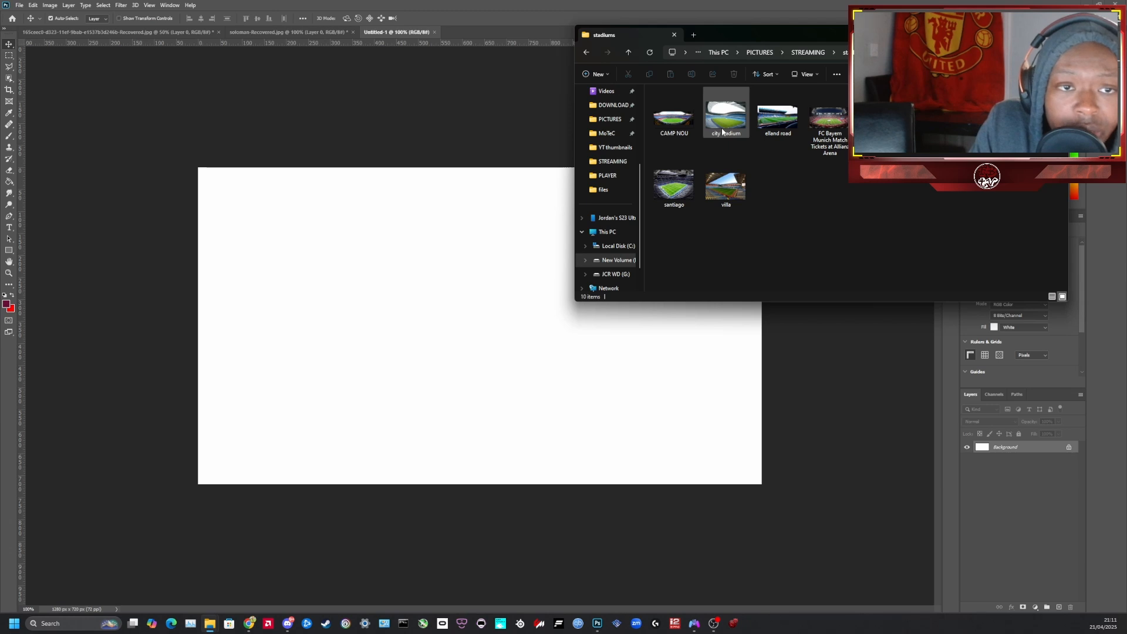
pyautogui.moveTo(723, 133); pyautogui.dragTo(446, 333)
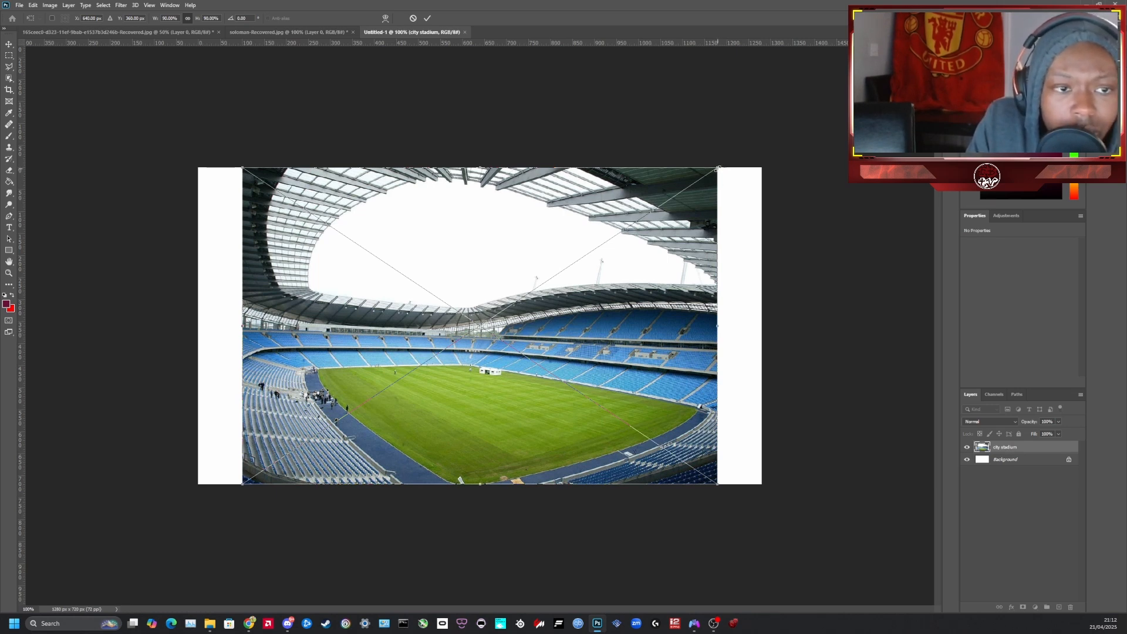
# Scale the stadium image up to about 107% and position it to cover the whole canvas
pyautogui.moveTo(718, 169); pyautogui.dragTo(788, 120)
pyautogui.moveTo(716, 198); pyautogui.dragTo(672, 203)
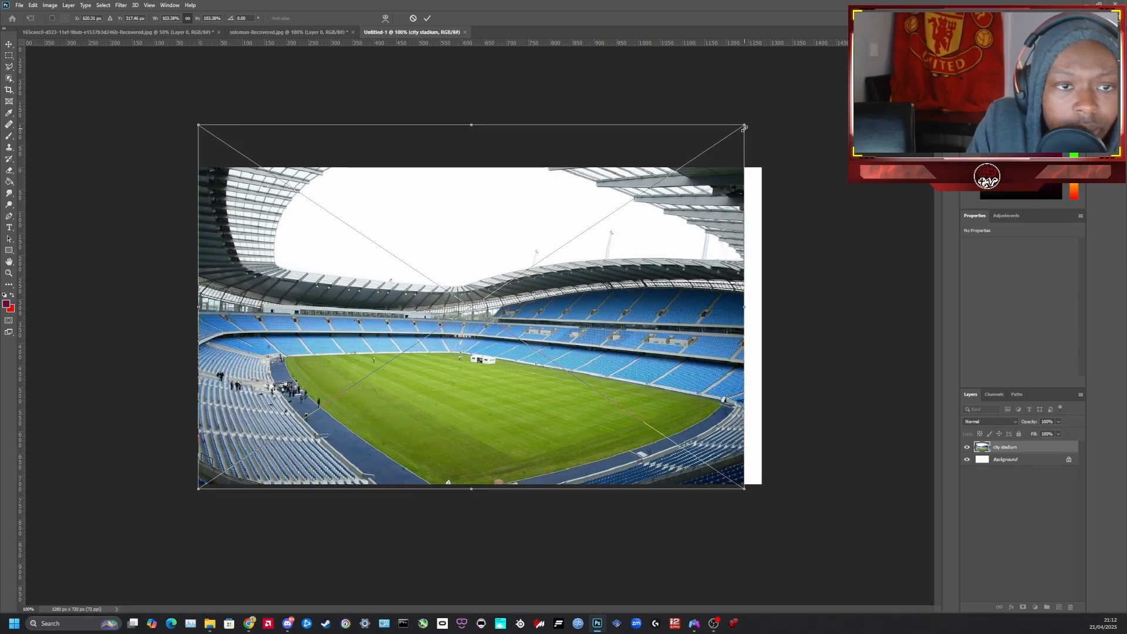
pyautogui.moveTo(742, 117); pyautogui.dragTo(785, 109)
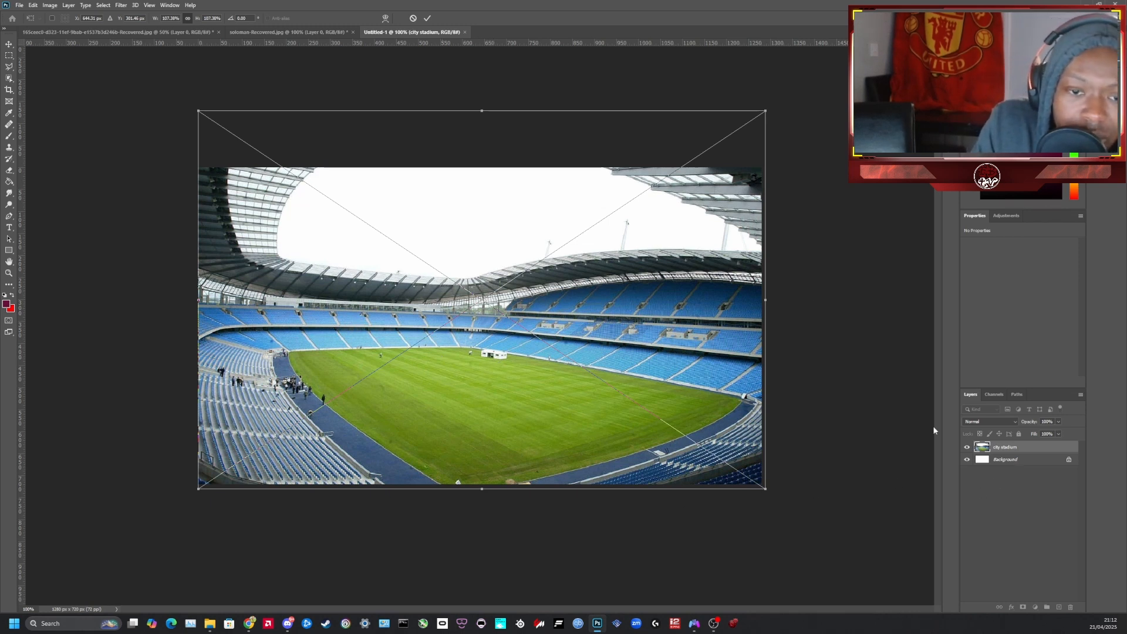
pyautogui.click(1005, 461)
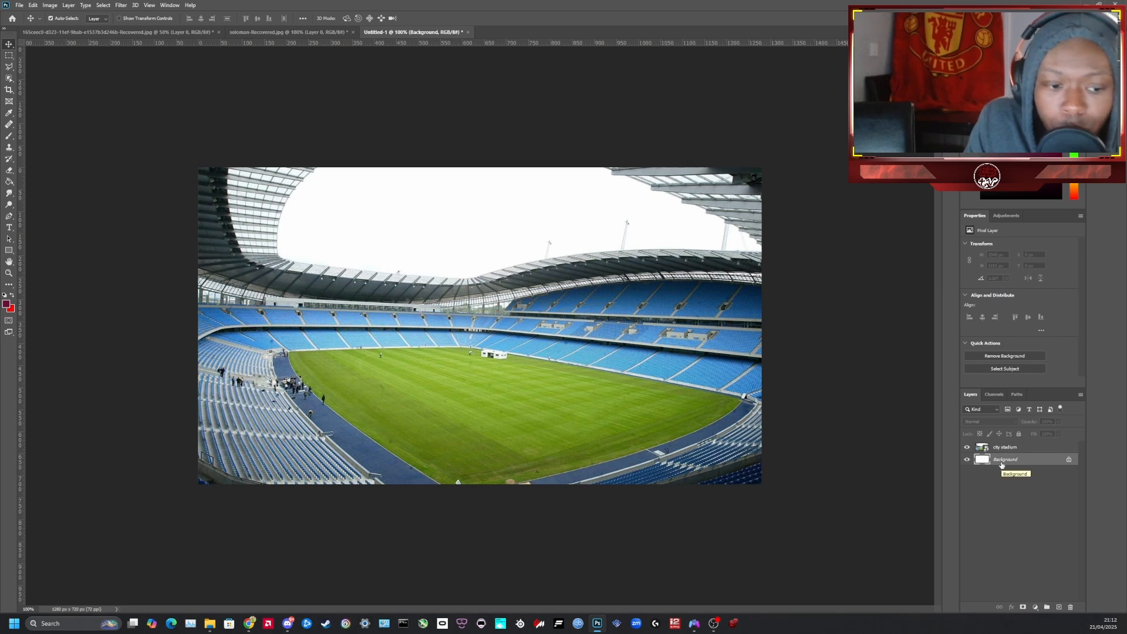
pyautogui.click(1011, 450)
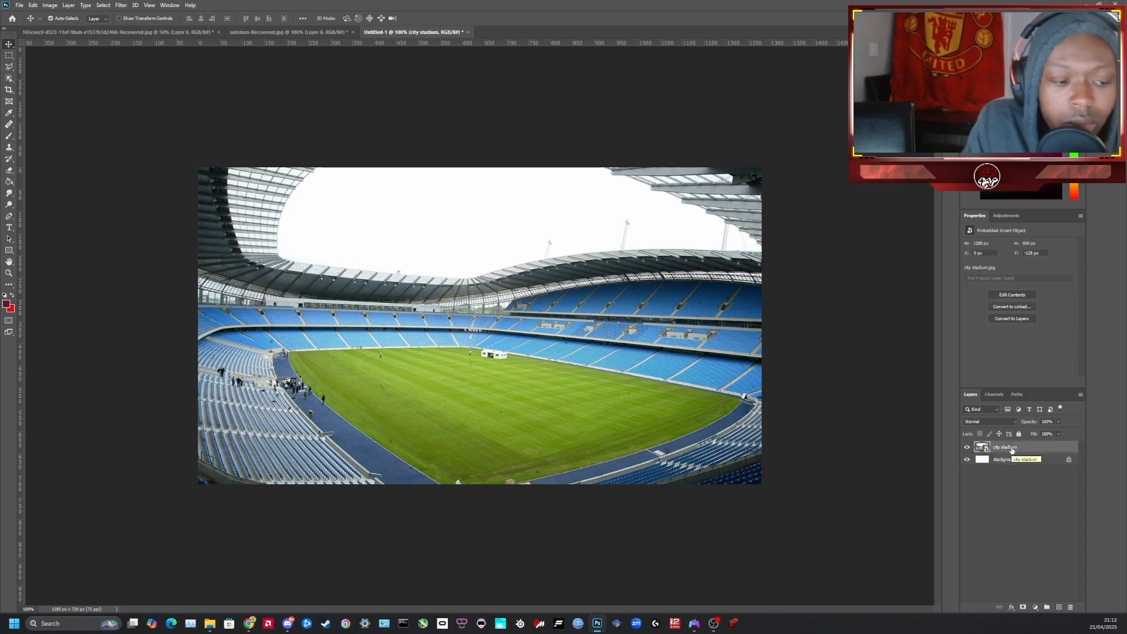
pyautogui.hotkey('ctrl', 't')
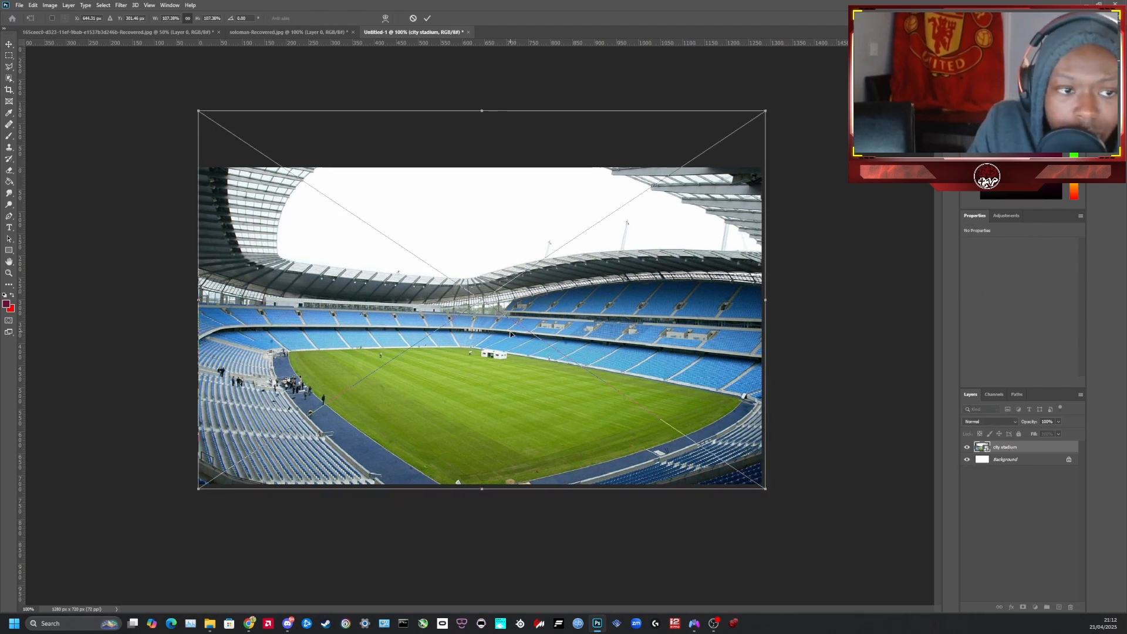
pyautogui.moveTo(509, 333); pyautogui.dragTo(607, 299)
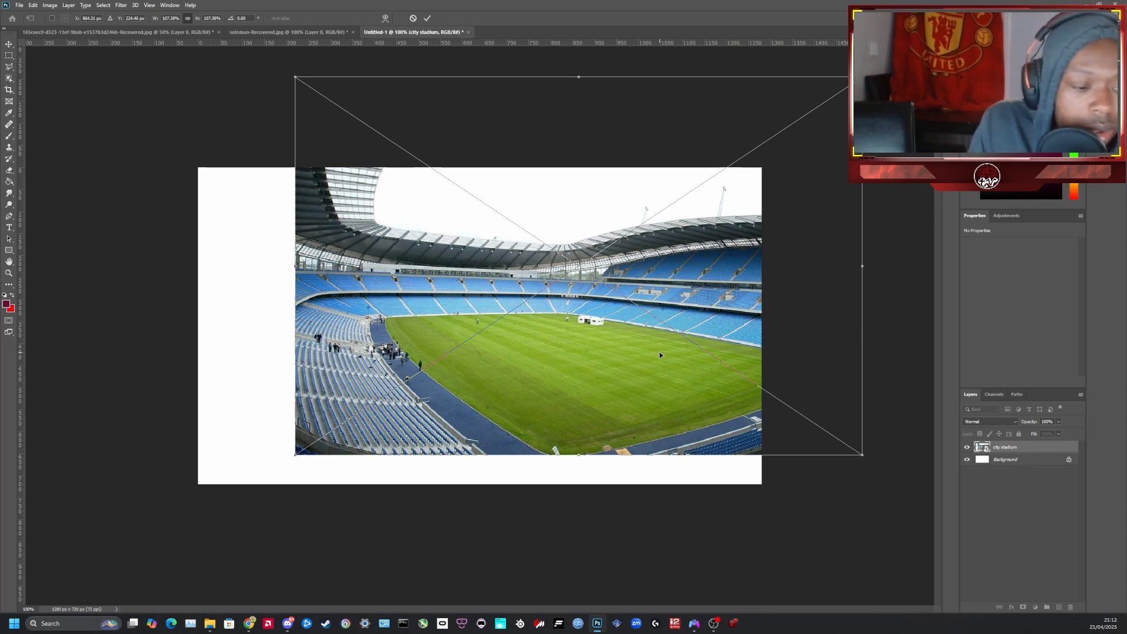
pyautogui.hotkey('ctrl', 'z')
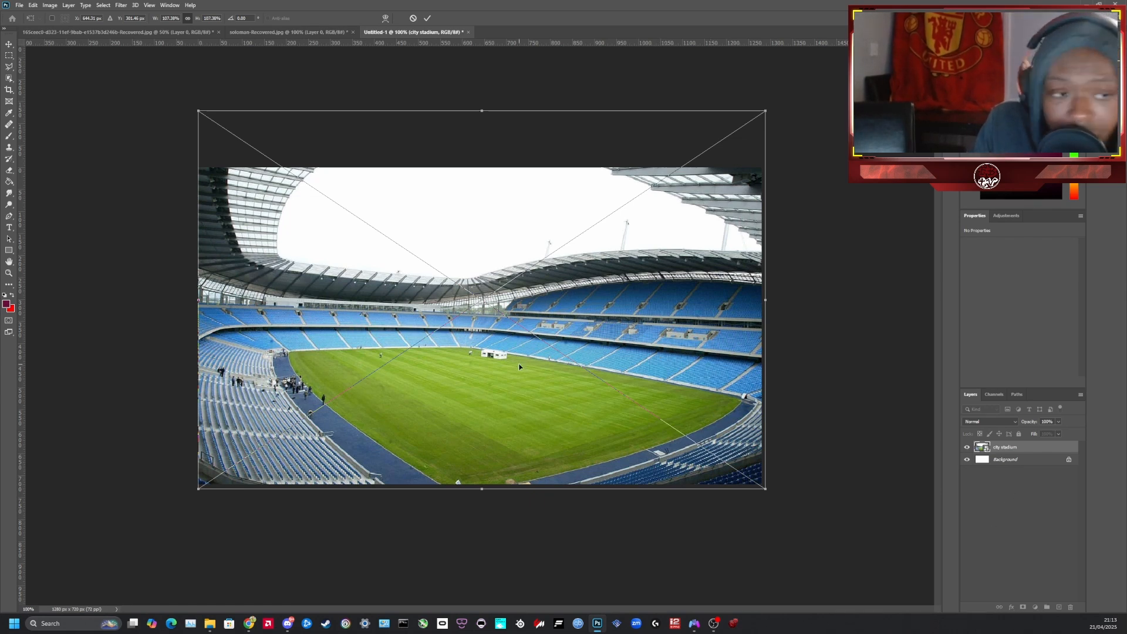
pyautogui.moveTo(518, 367); pyautogui.dragTo(606, 305)
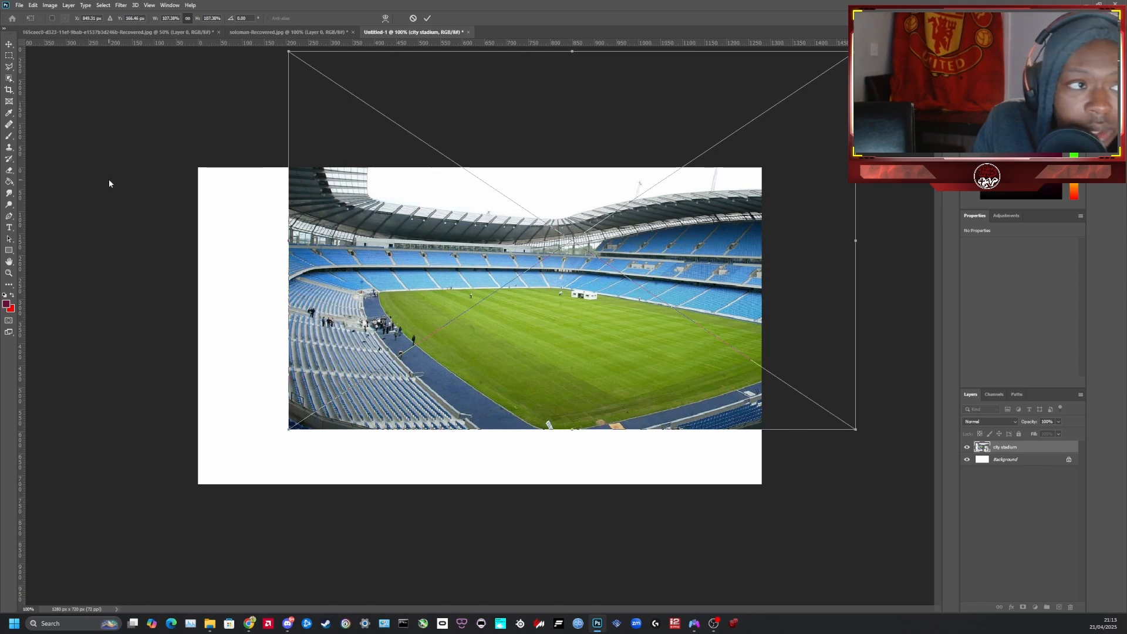
pyautogui.click(33, 6)
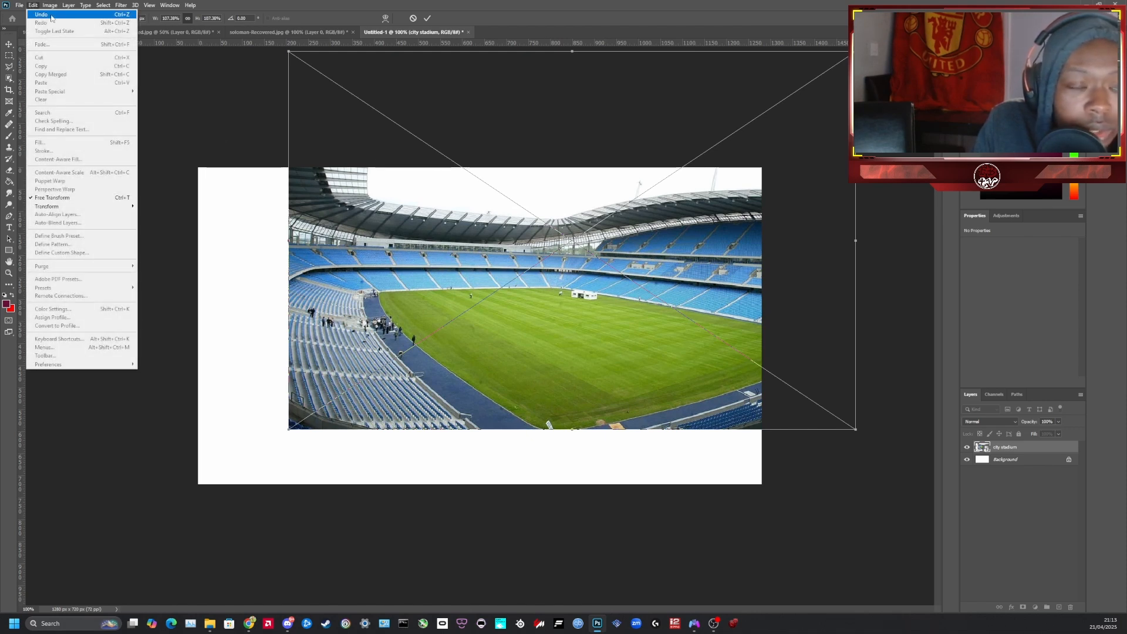
pyautogui.click(51, 16)
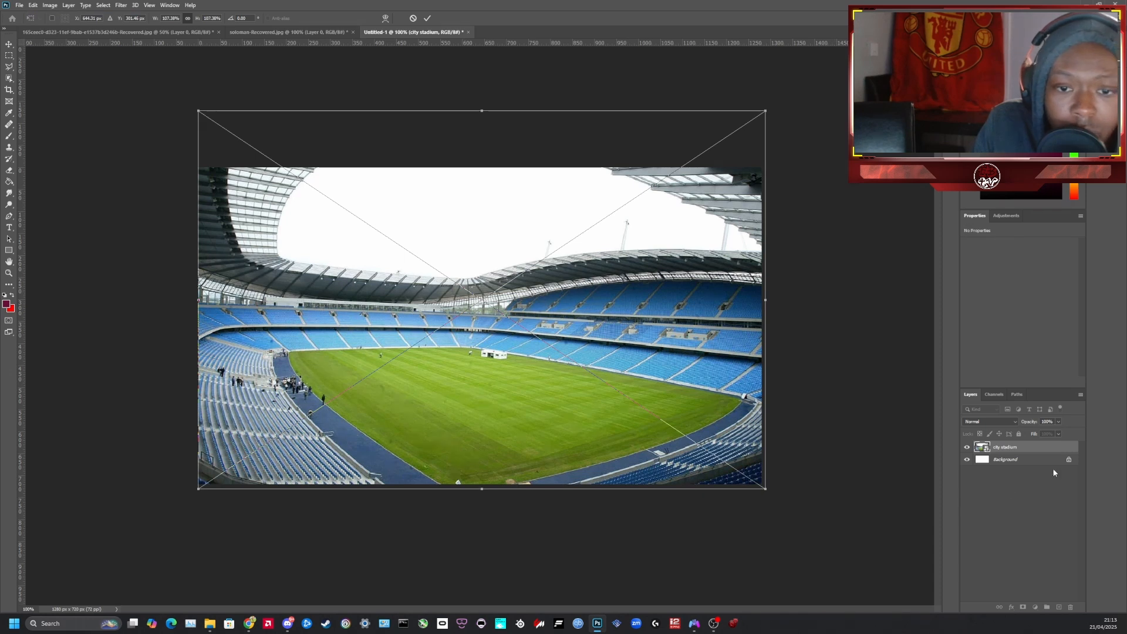
pyautogui.press('Return')
# Open the blending options of the city stadium layer and move the dialog over the canvas
pyautogui.click(1016, 466)
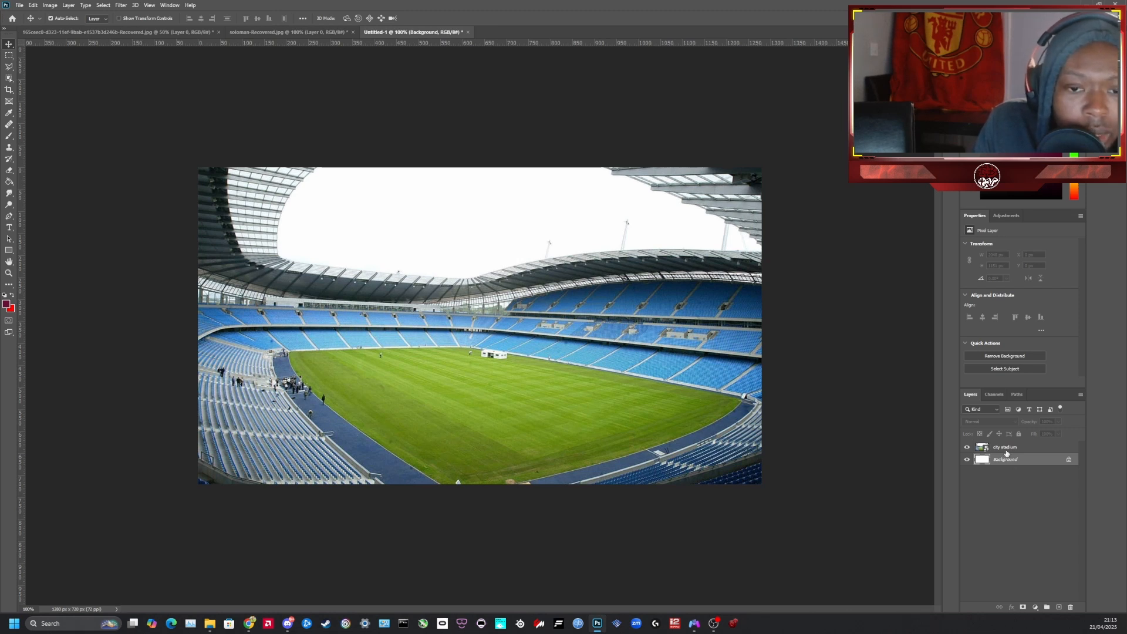
pyautogui.click(1006, 452)
pyautogui.rightClick(1005, 453)
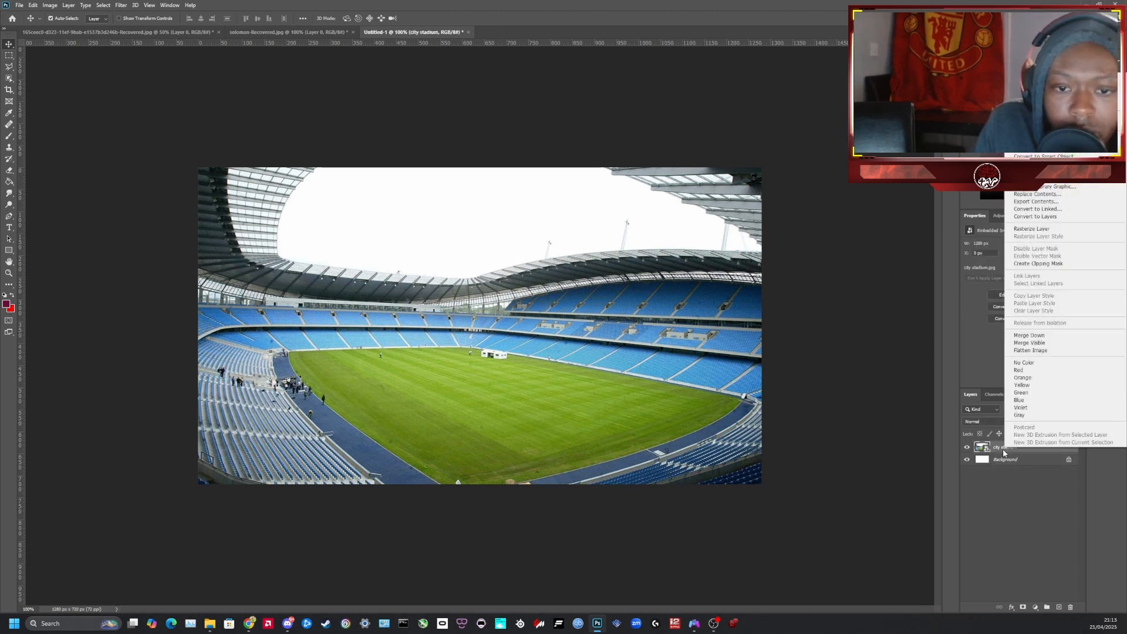
pyautogui.click(996, 451)
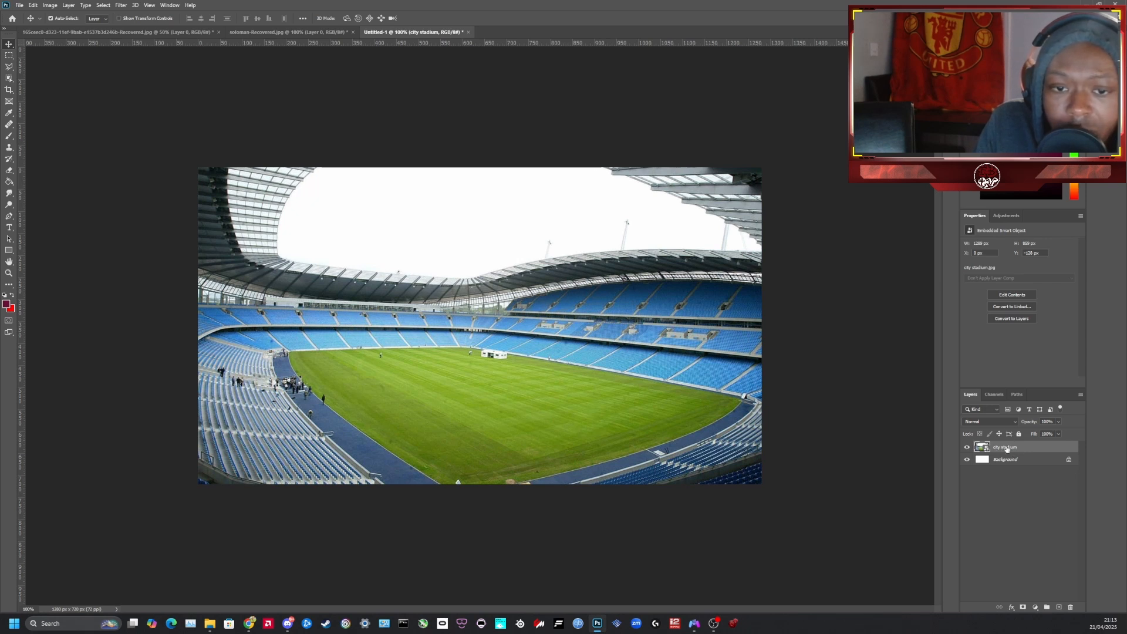
pyautogui.rightClick(1011, 451)
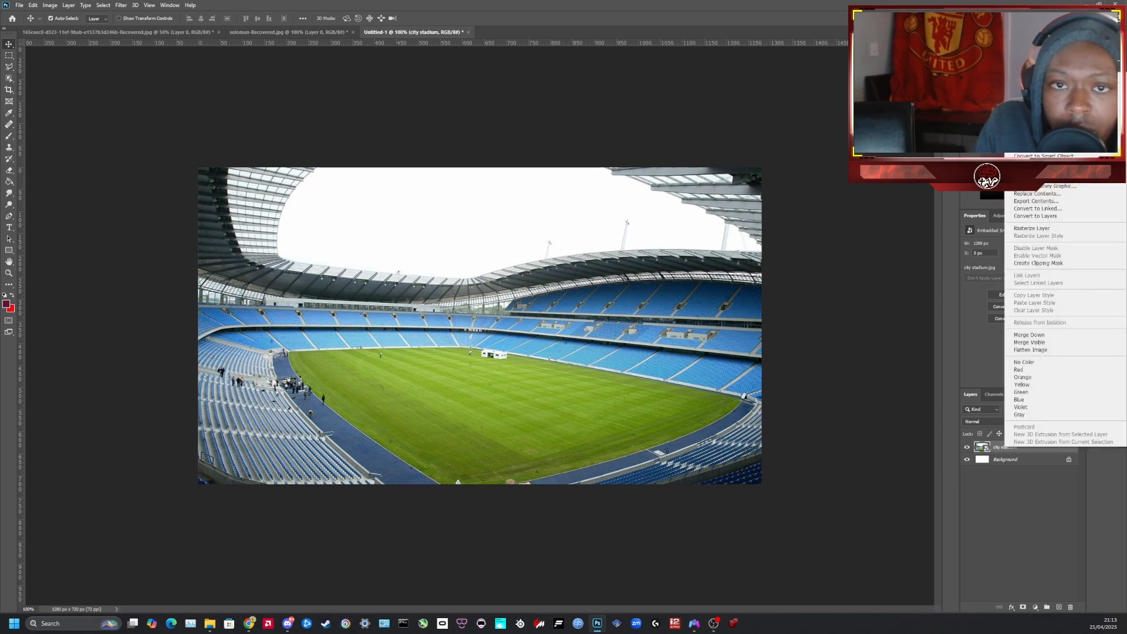
pyautogui.click(1044, 76)
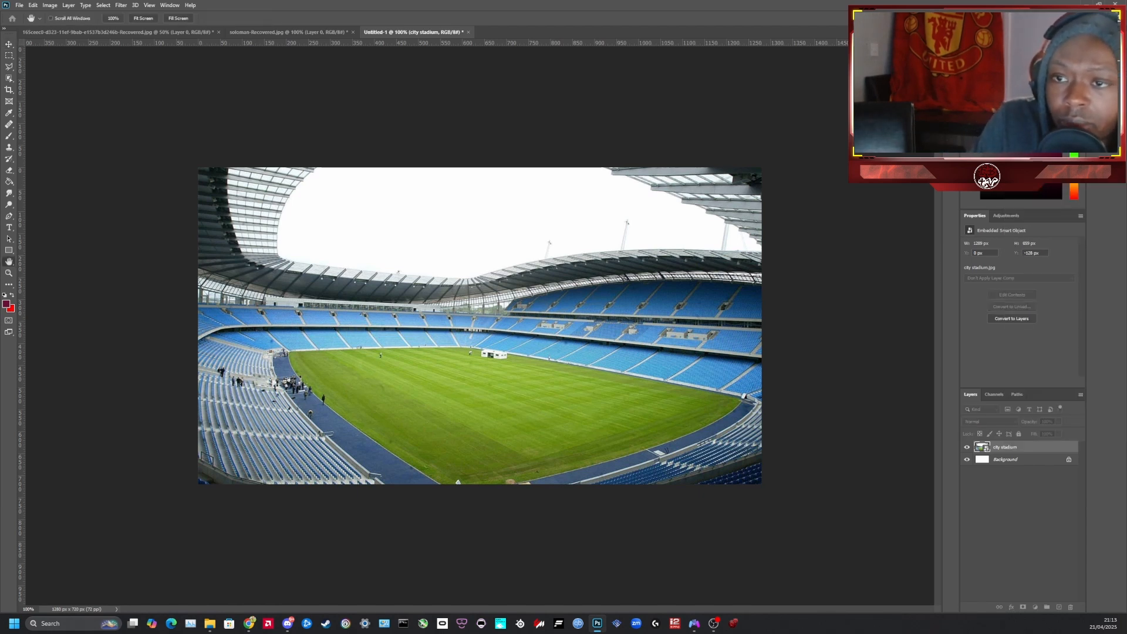
pyautogui.moveTo(814, 257); pyautogui.dragTo(590, 248)
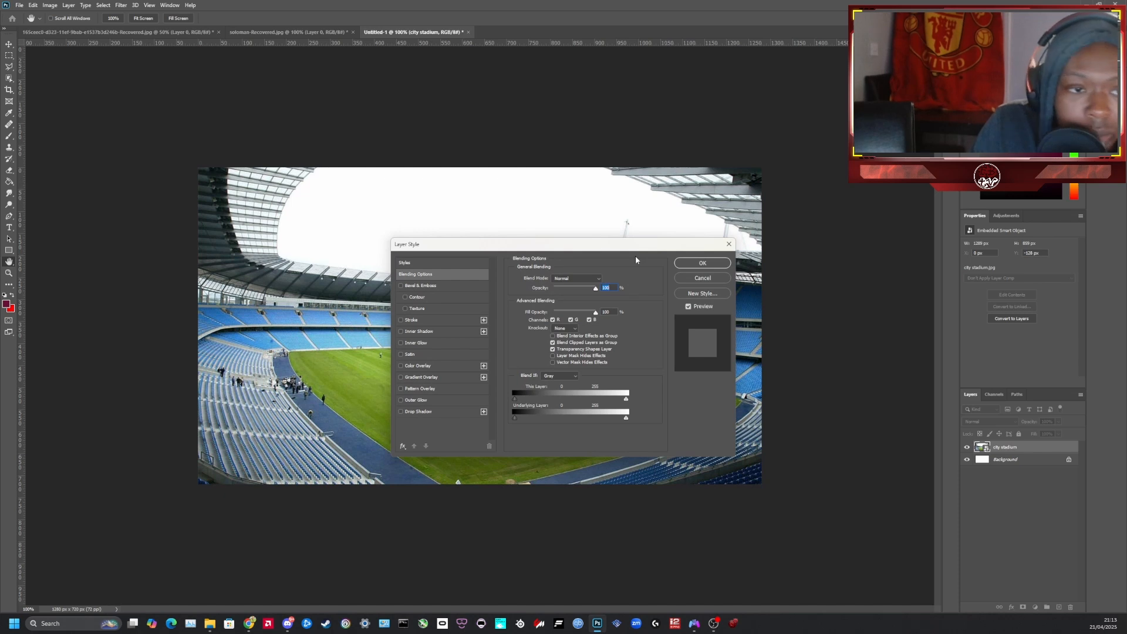
# Add a white (ffffff) Color Overlay to the city stadium layer at about 18% opacity
pyautogui.click(434, 366)
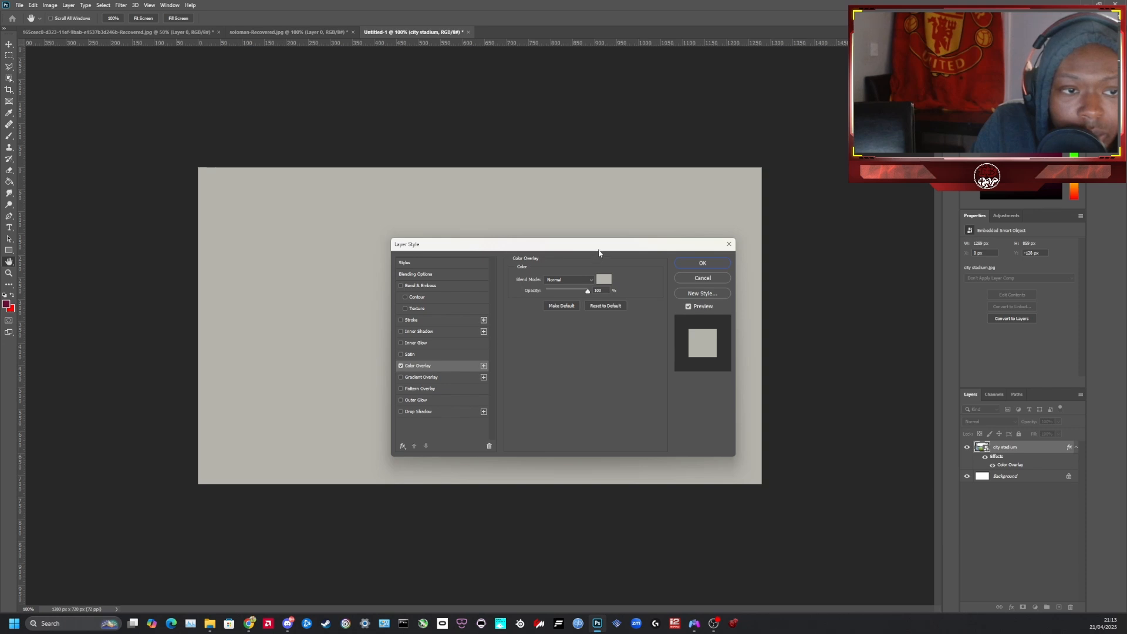
pyautogui.moveTo(605, 244); pyautogui.dragTo(743, 224)
pyautogui.click(742, 259)
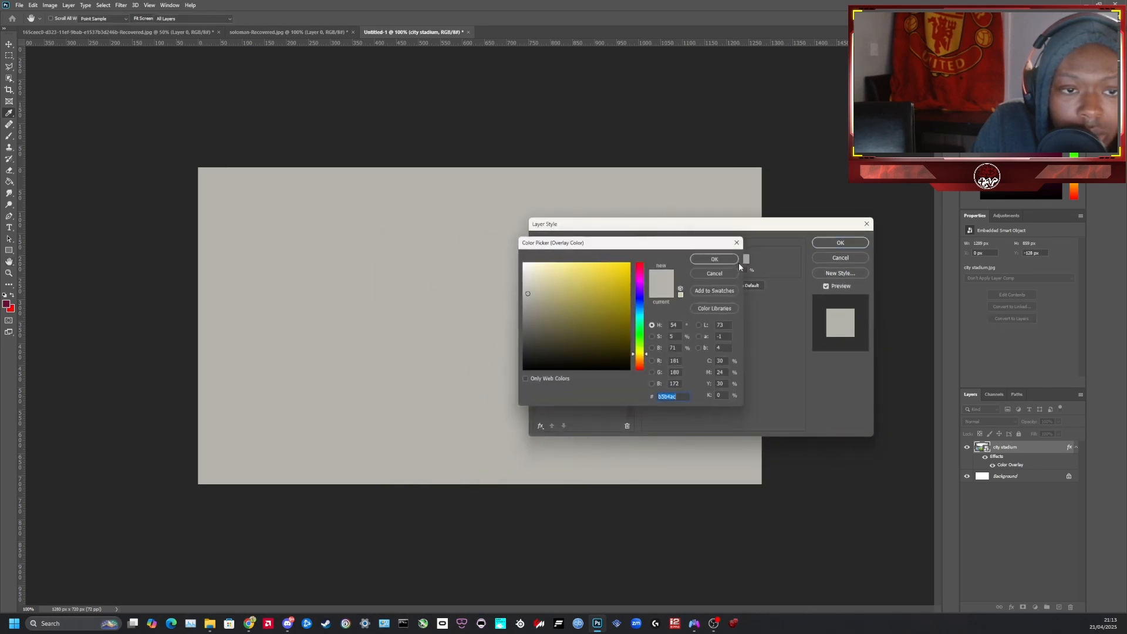
pyautogui.write('ffffff')
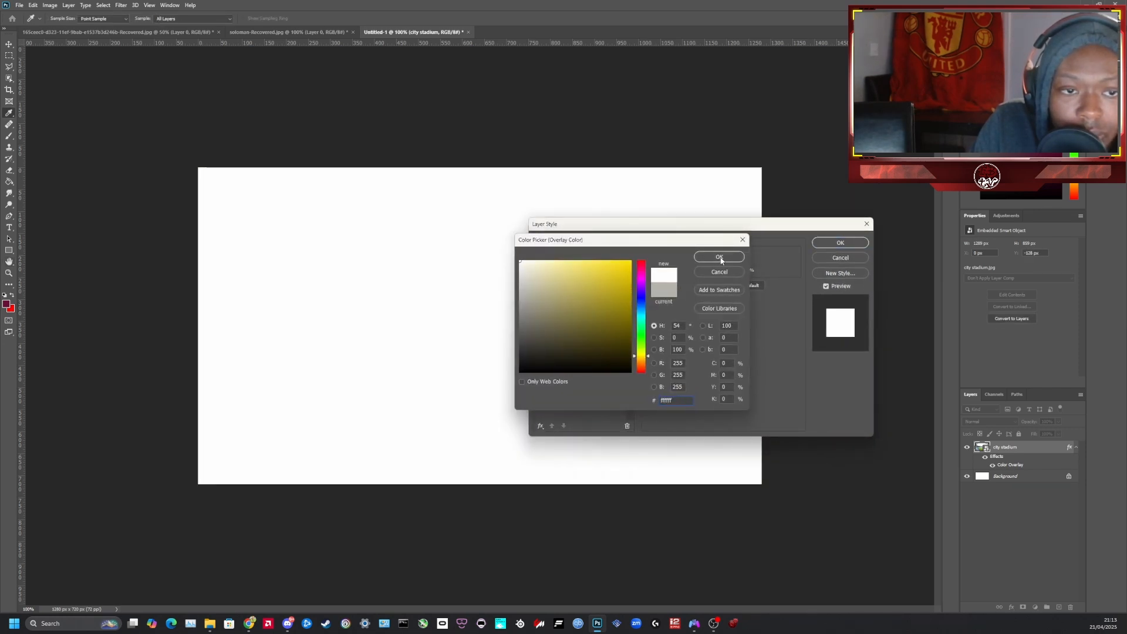
pyautogui.click(718, 258)
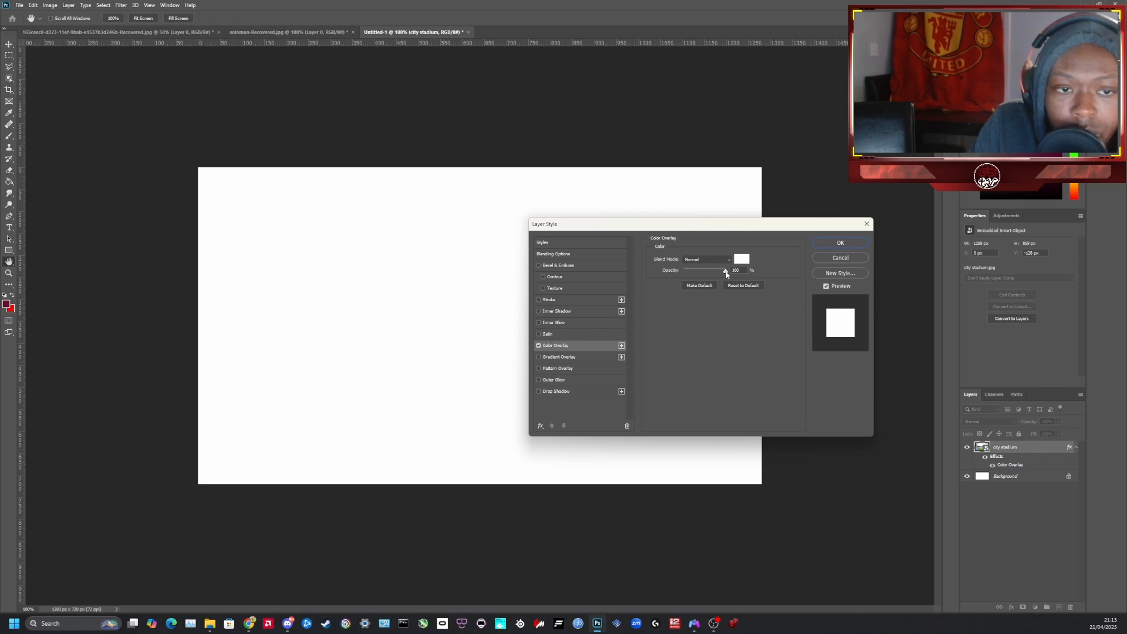
pyautogui.moveTo(725, 271); pyautogui.dragTo(692, 280)
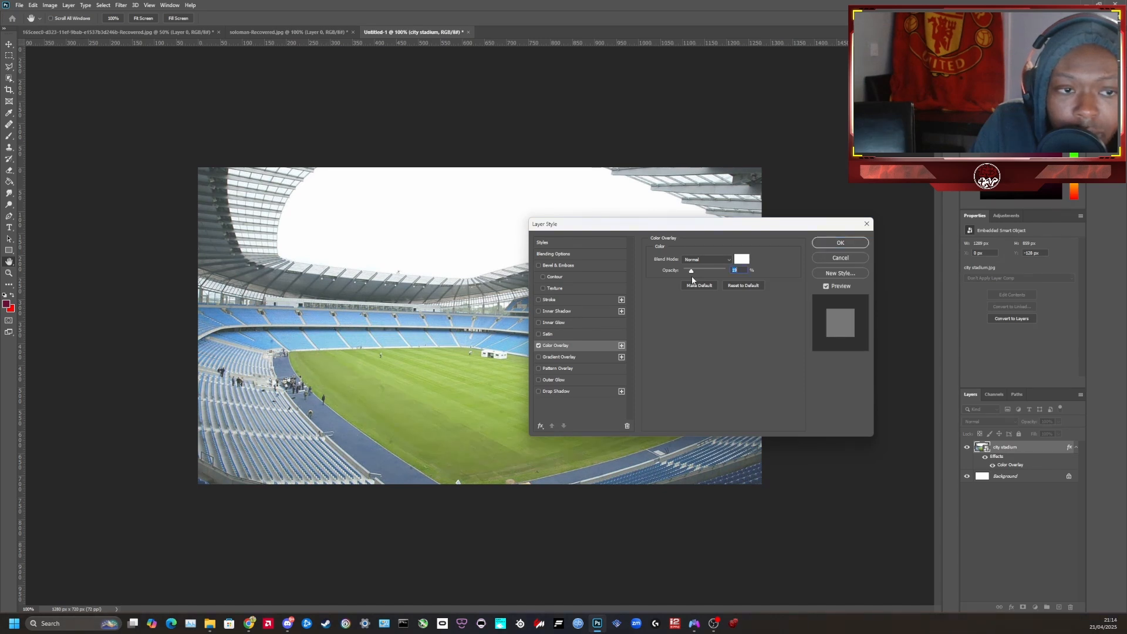
pyautogui.click(840, 243)
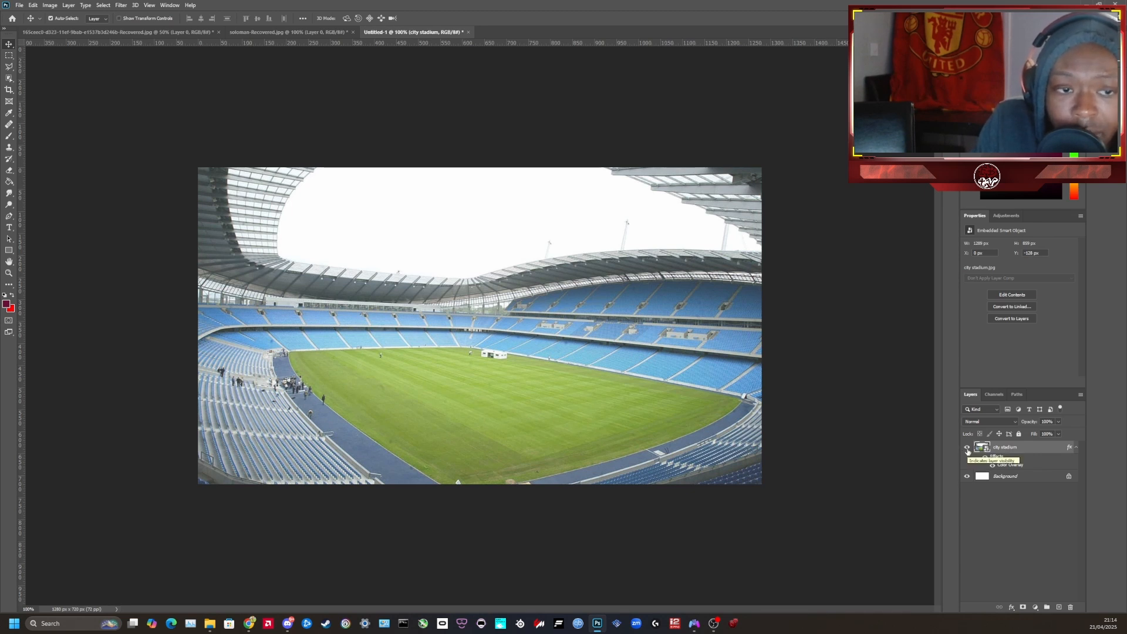
# Toggle the visibility of the city stadium layer and its effects off and on to compare the overlay
pyautogui.click(967, 449)
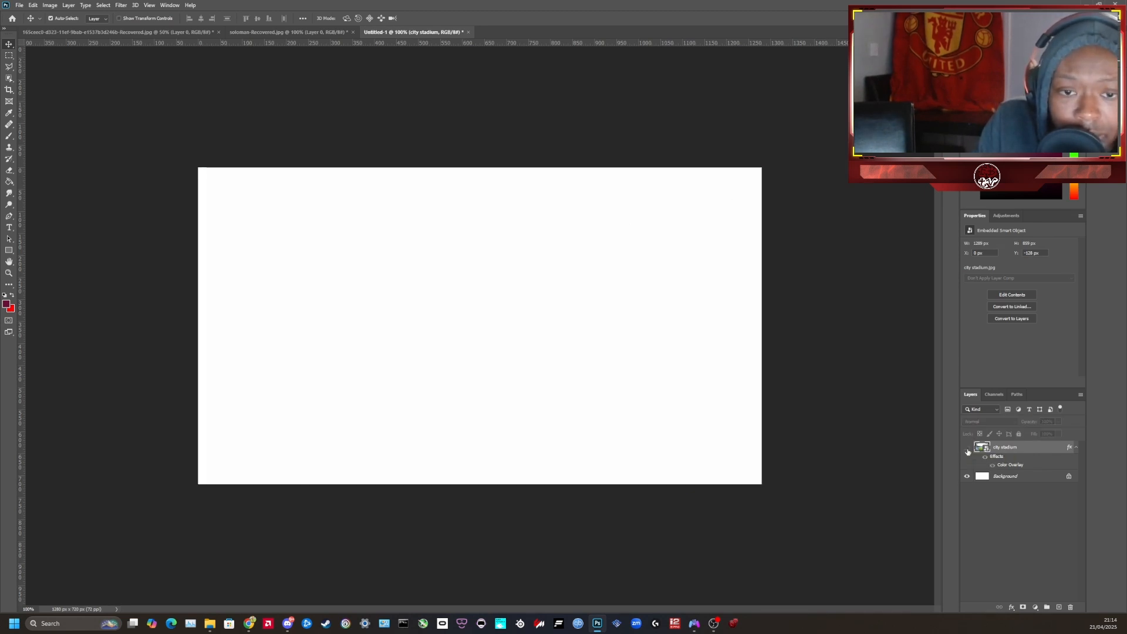
pyautogui.click(967, 450)
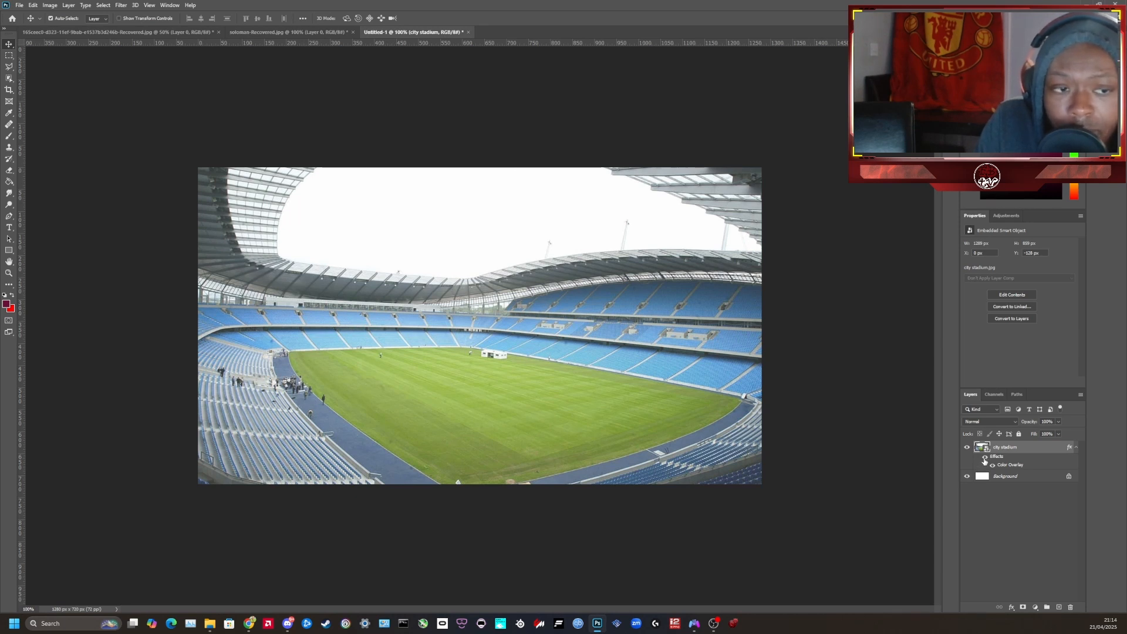
pyautogui.click(985, 459)
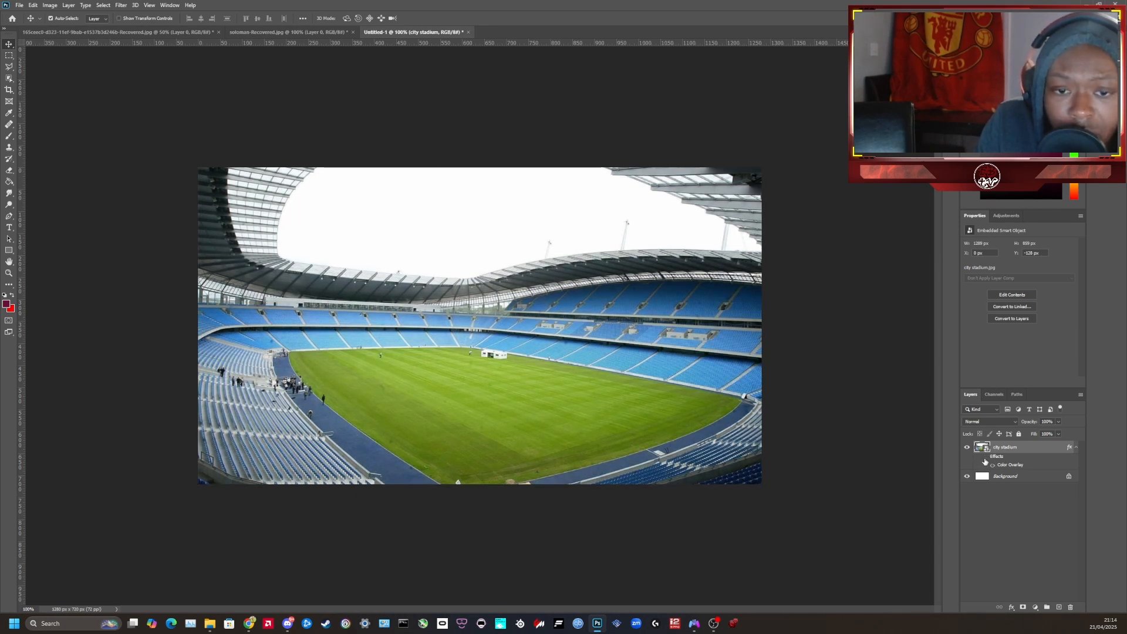
pyautogui.click(985, 459)
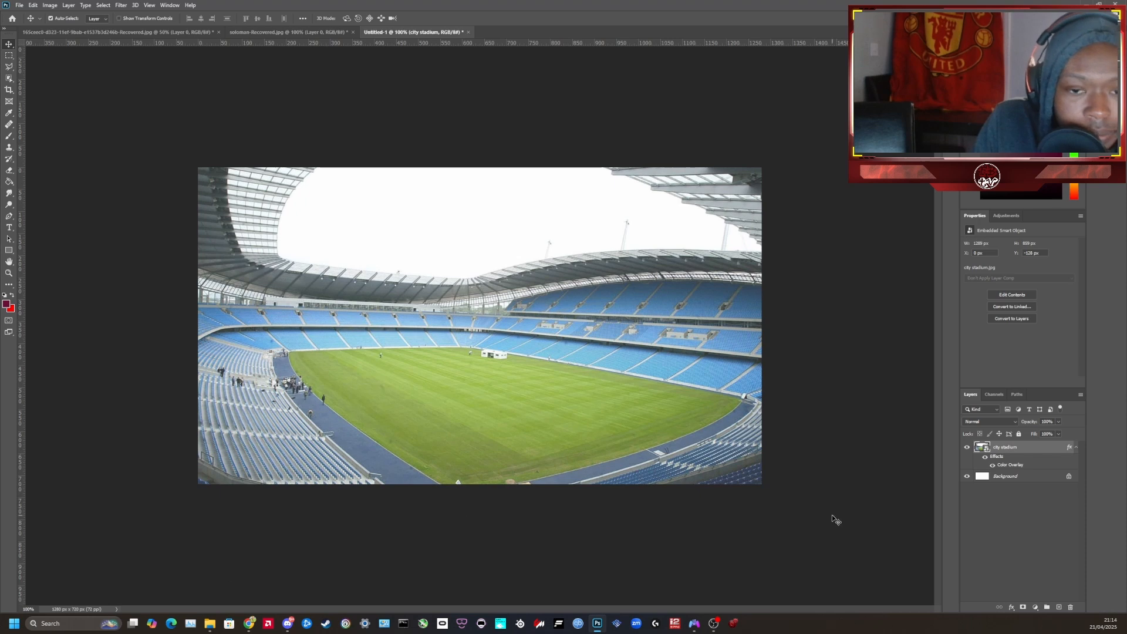
# Switch to Chrome and open the bookmarked Jean-Philippe Mateta render page on UniqRenders in a new tab
pyautogui.click(249, 626)
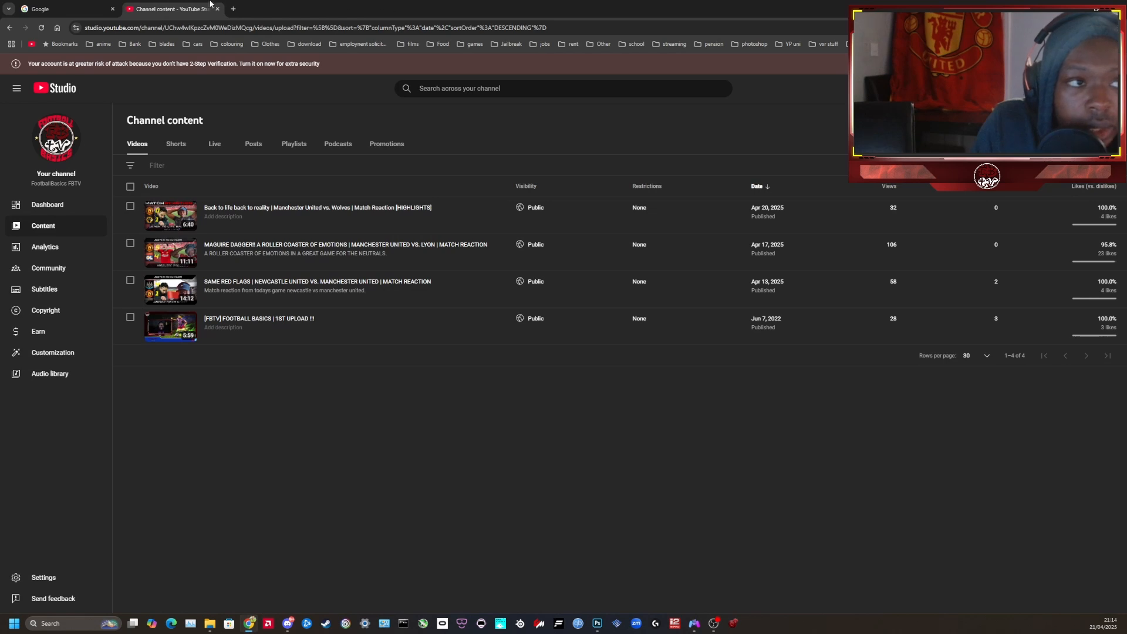
pyautogui.click(234, 9)
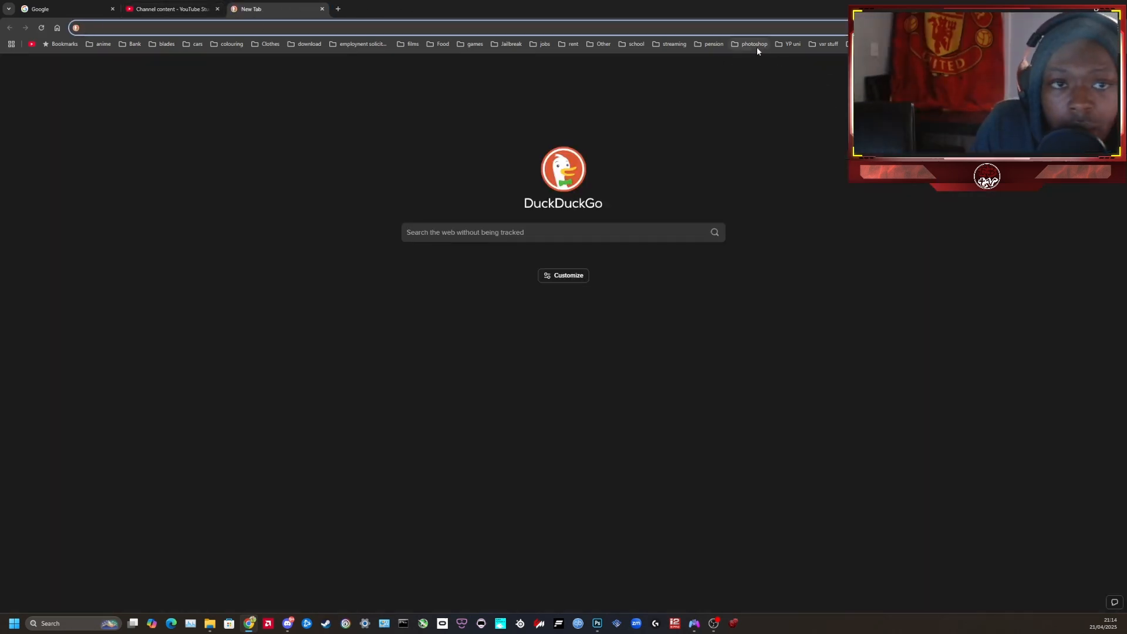
pyautogui.click(756, 47)
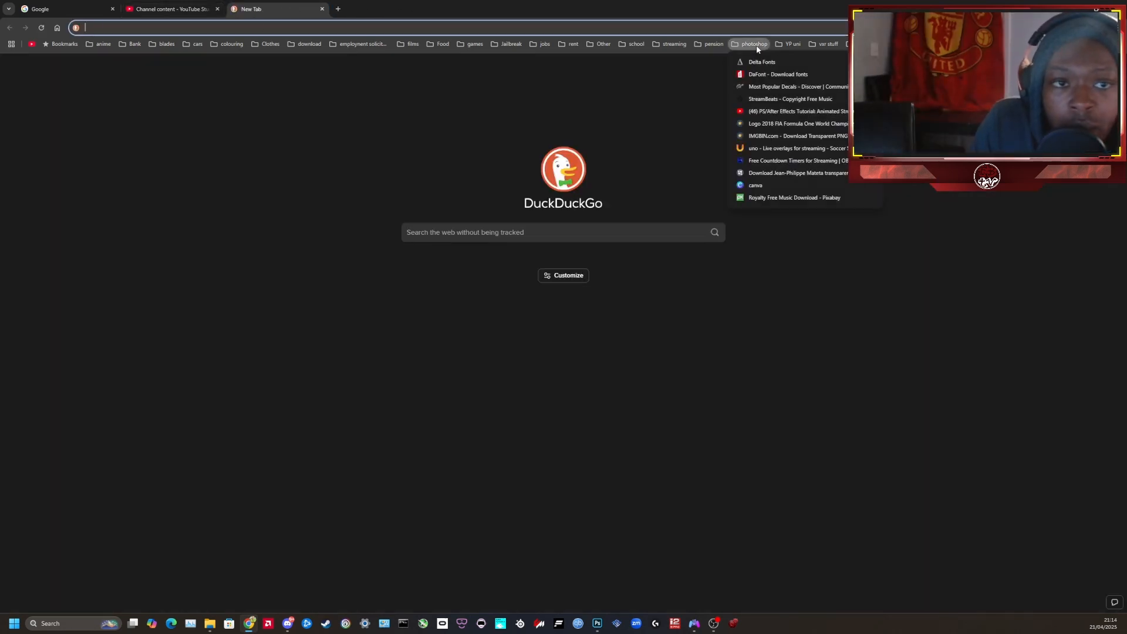
pyautogui.click(798, 173)
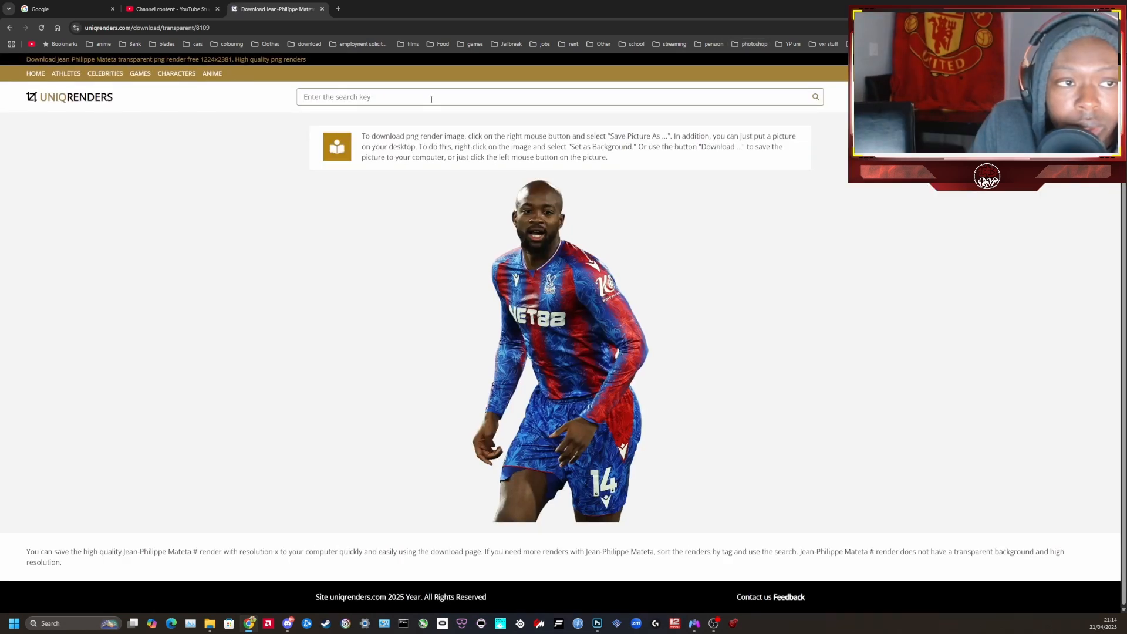
# Search UniqRenders for "KEVIN DE"
pyautogui.click(431, 99)
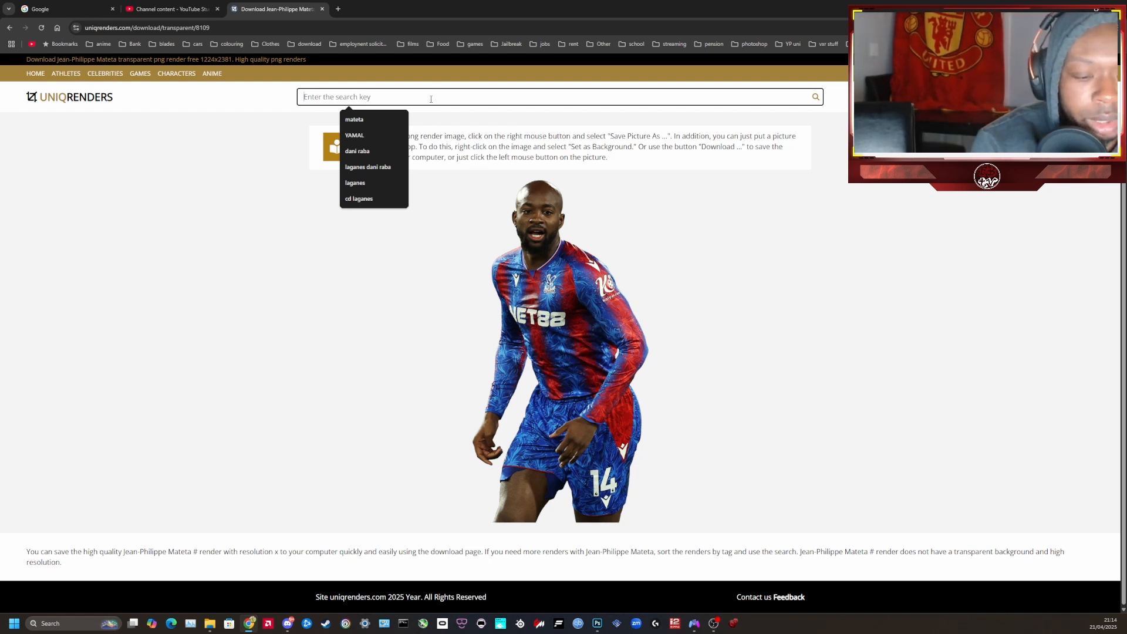
pyautogui.write('KEVIN')
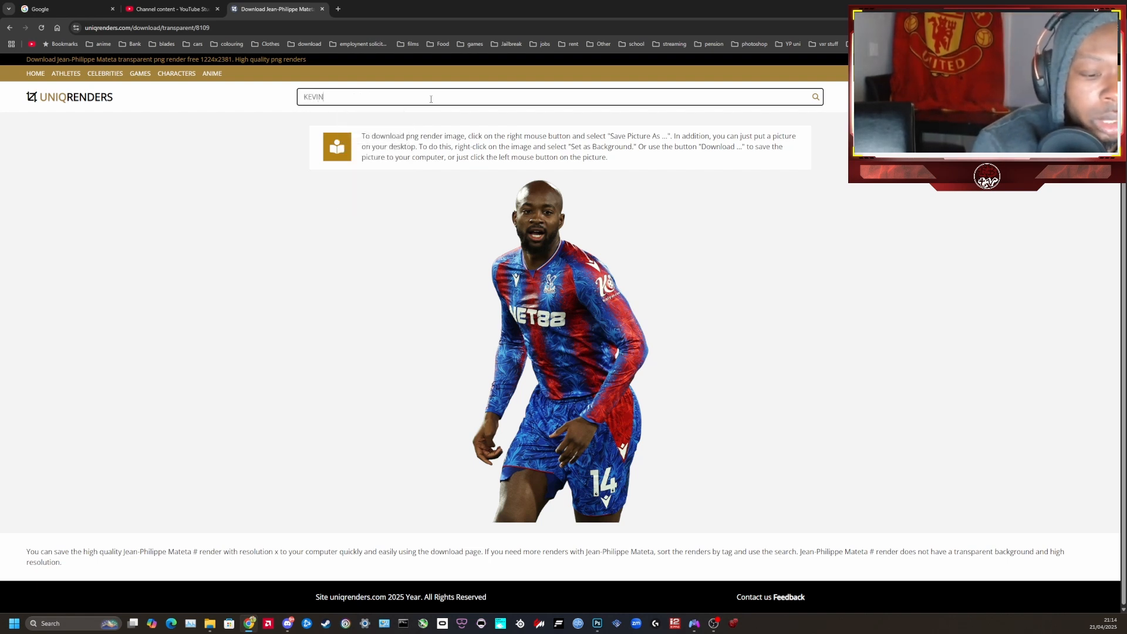
pyautogui.write(' D')
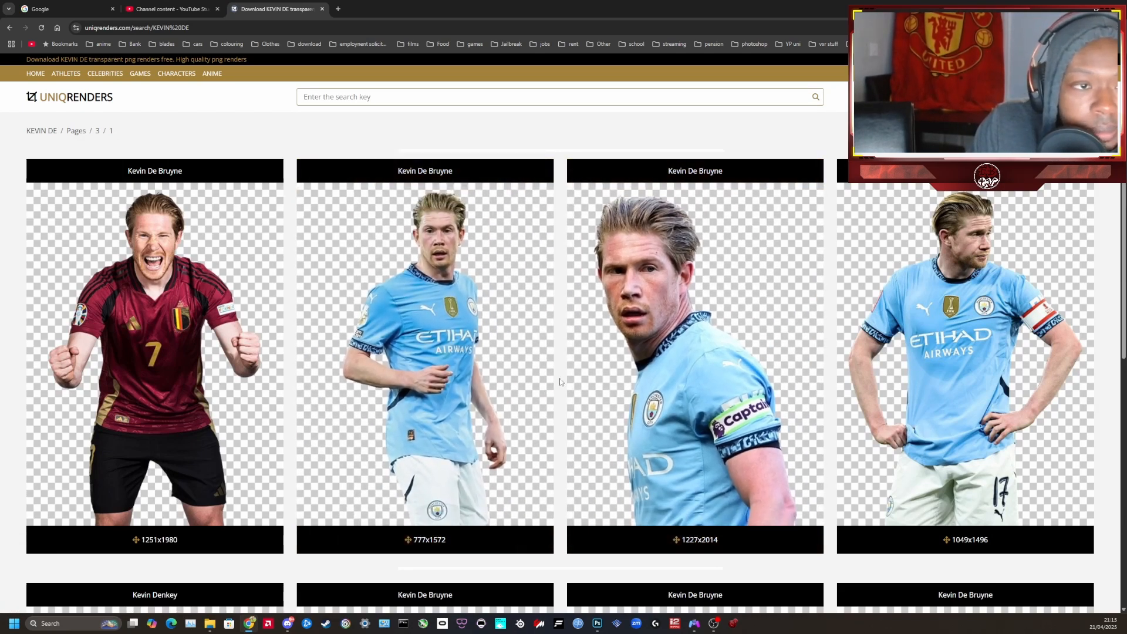
# Look through the three result pages and open the transparent PNG download page of the 1113x1815 Kevin De Bruyne render pointing forward
pyautogui.scroll(-5, 557, 384)
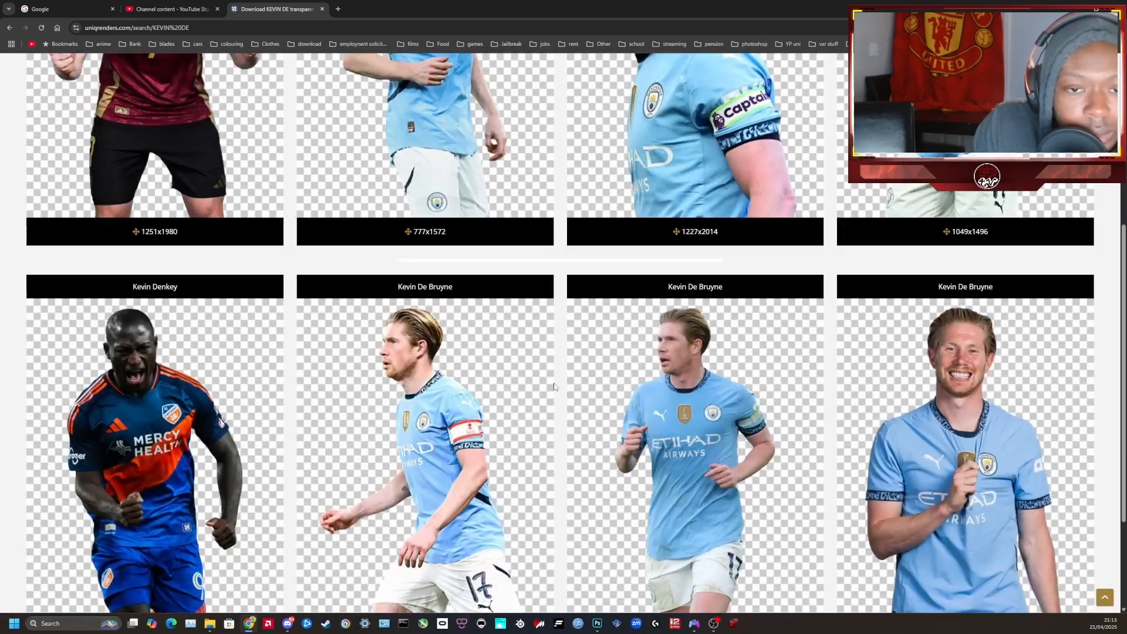
pyautogui.scroll(-3, 554, 387)
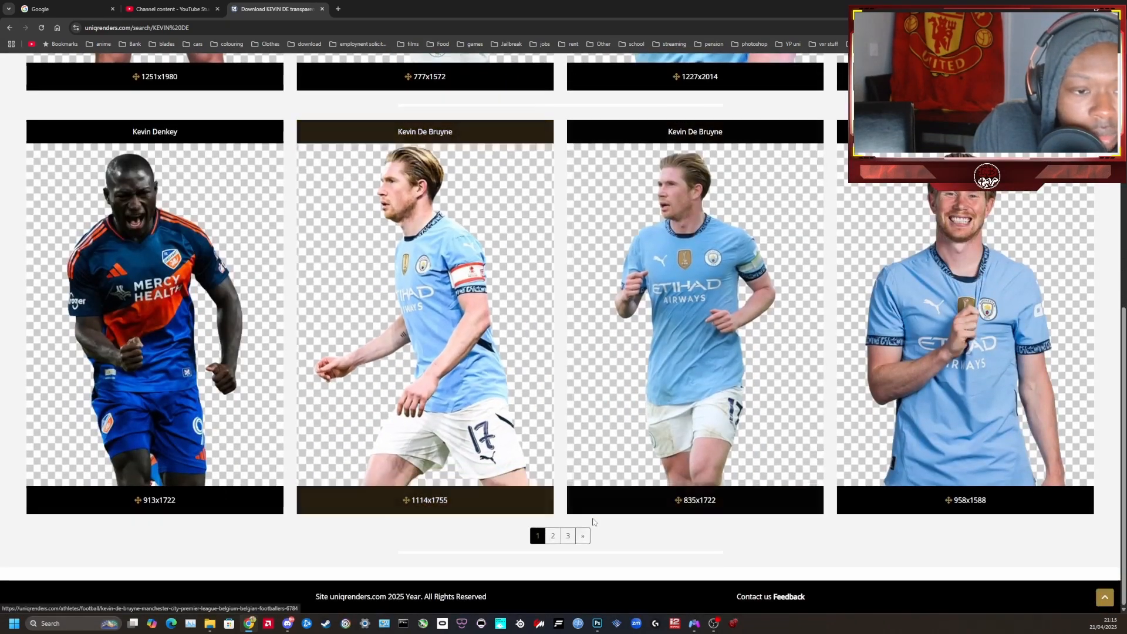
pyautogui.click(552, 535)
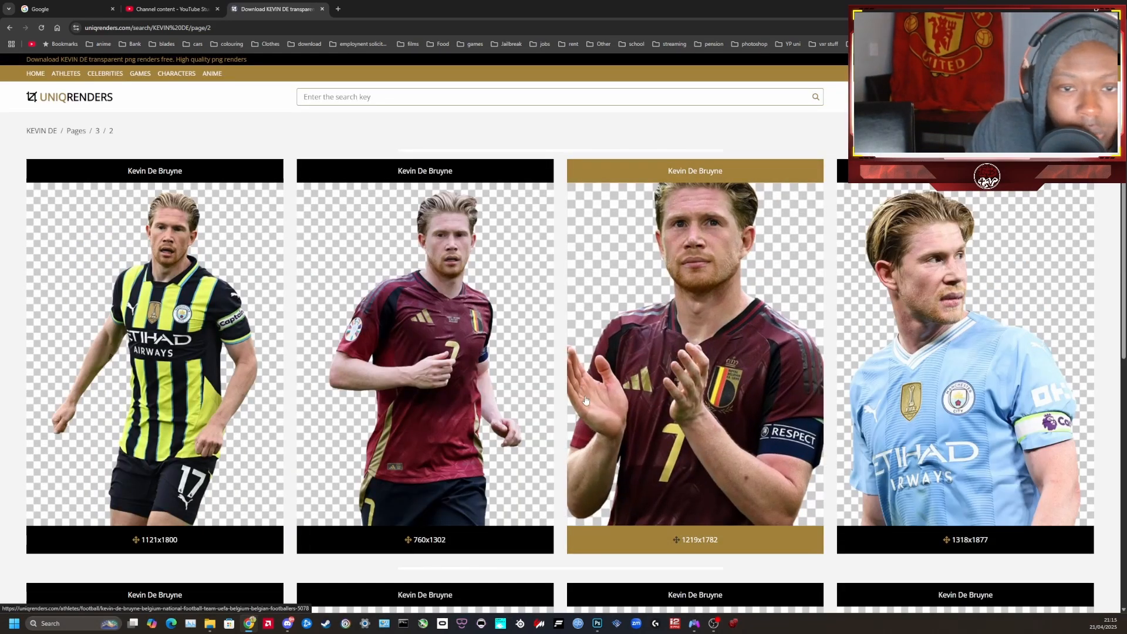
pyautogui.scroll(-8, 581, 399)
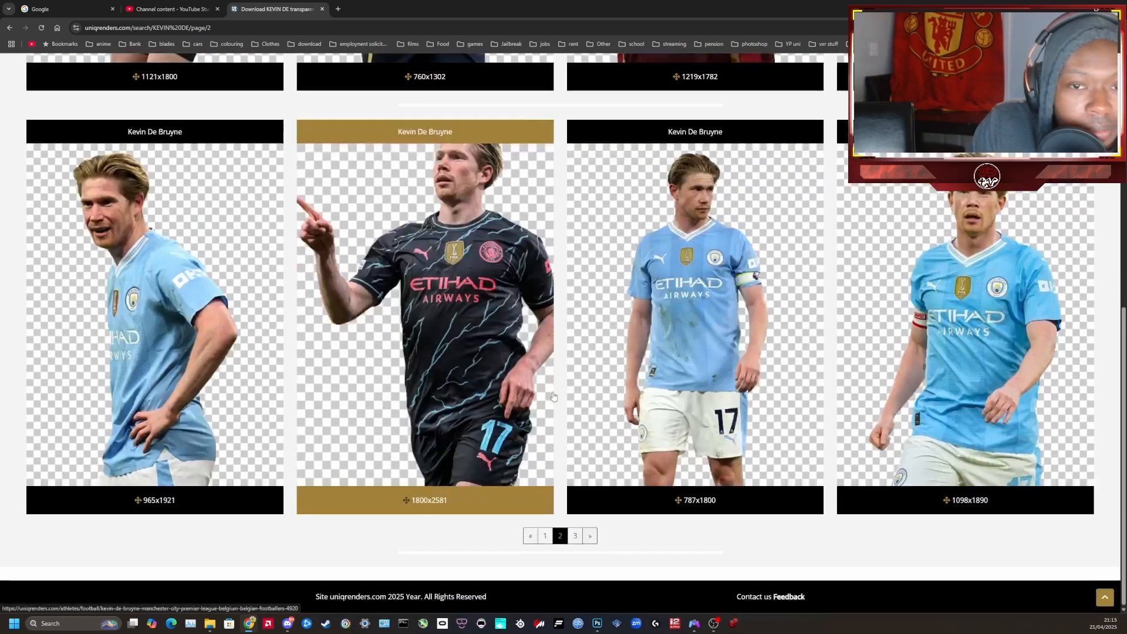
pyautogui.click(576, 538)
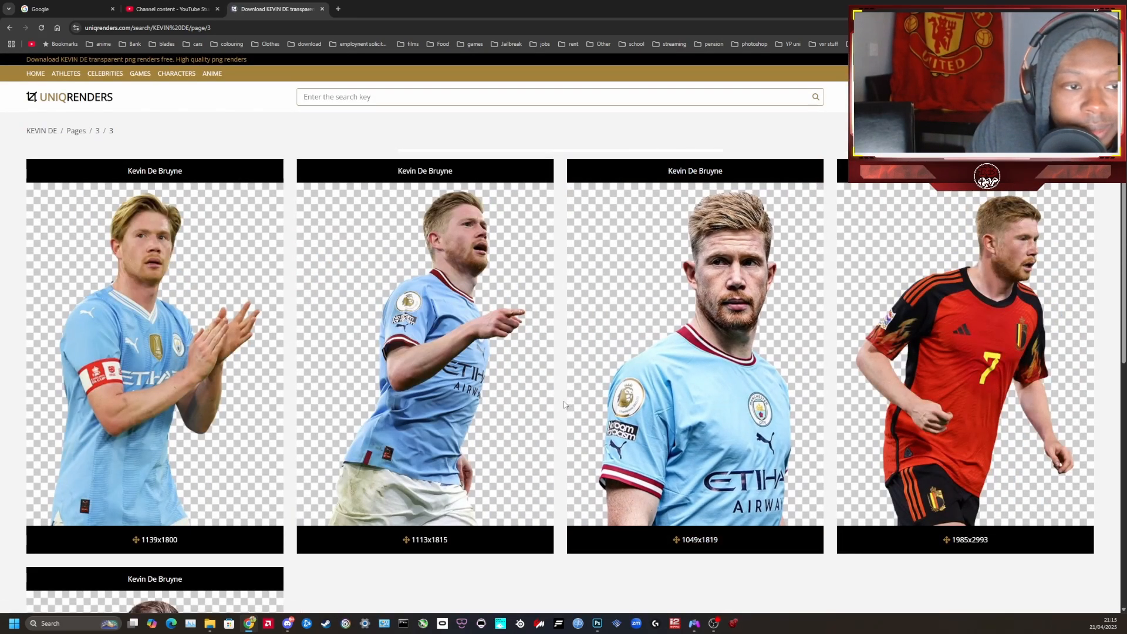
pyautogui.scroll(-4, 564, 404)
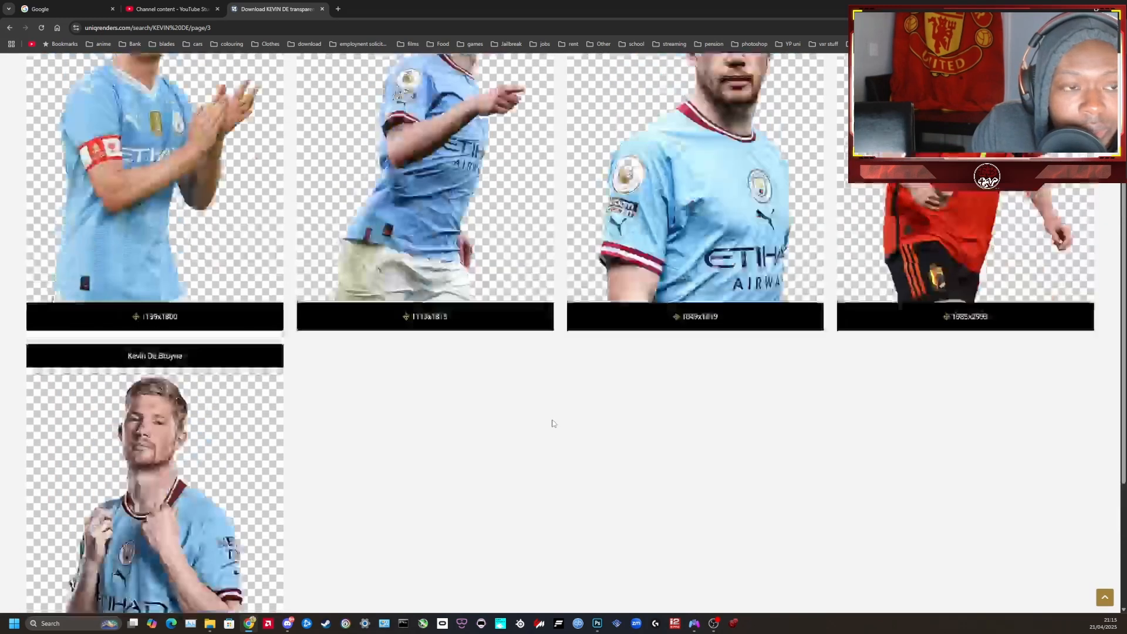
pyautogui.scroll(2, 552, 423)
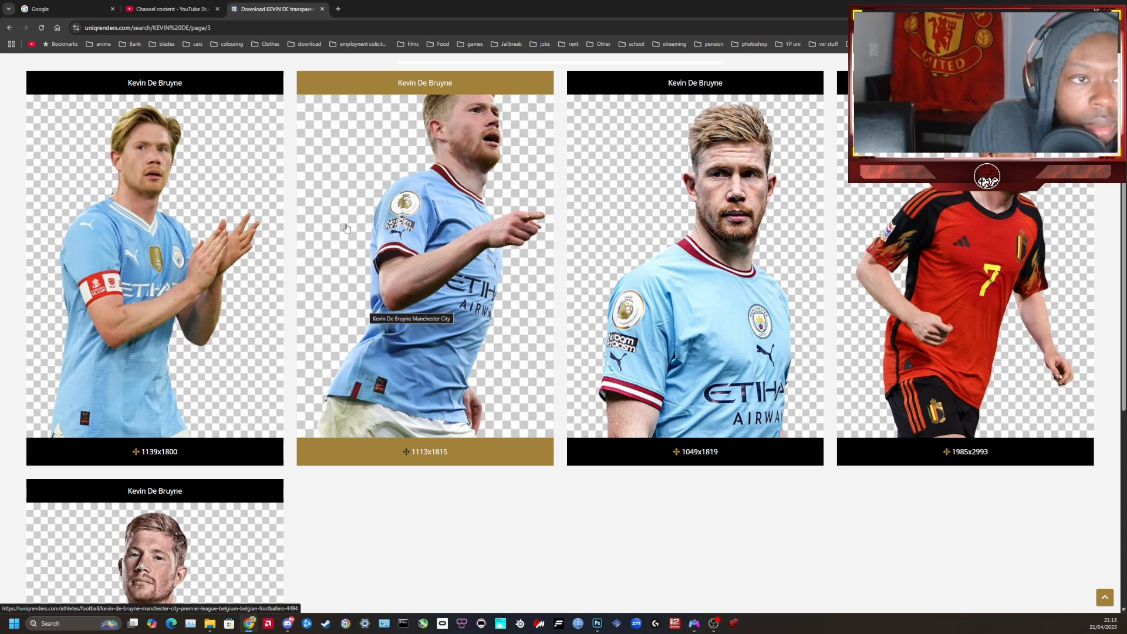
pyautogui.click(407, 321)
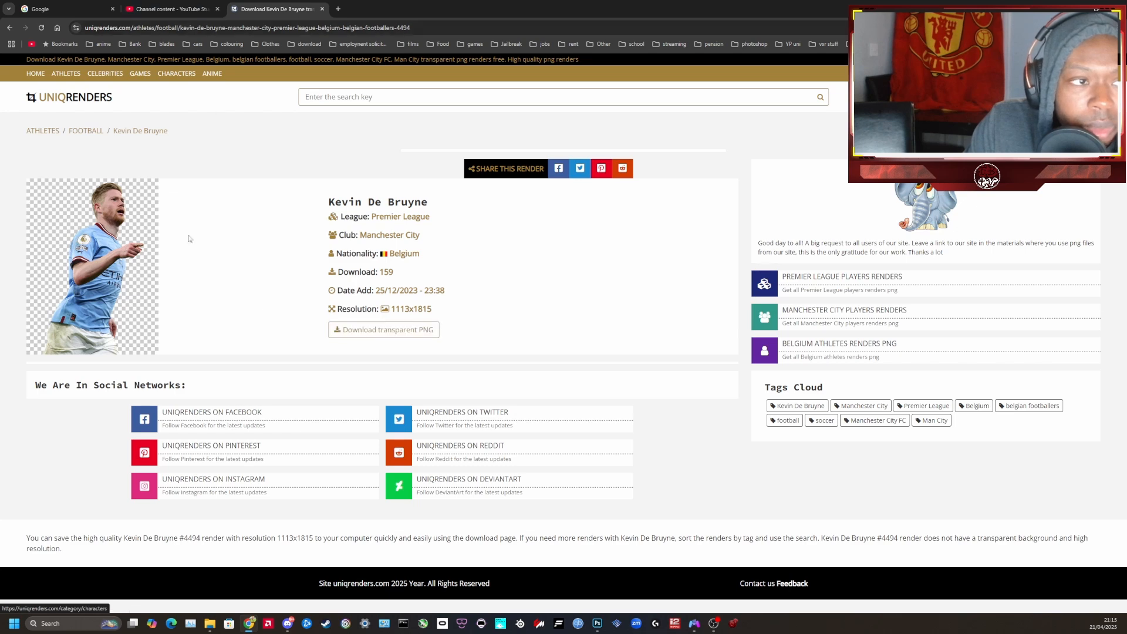
pyautogui.click(377, 331)
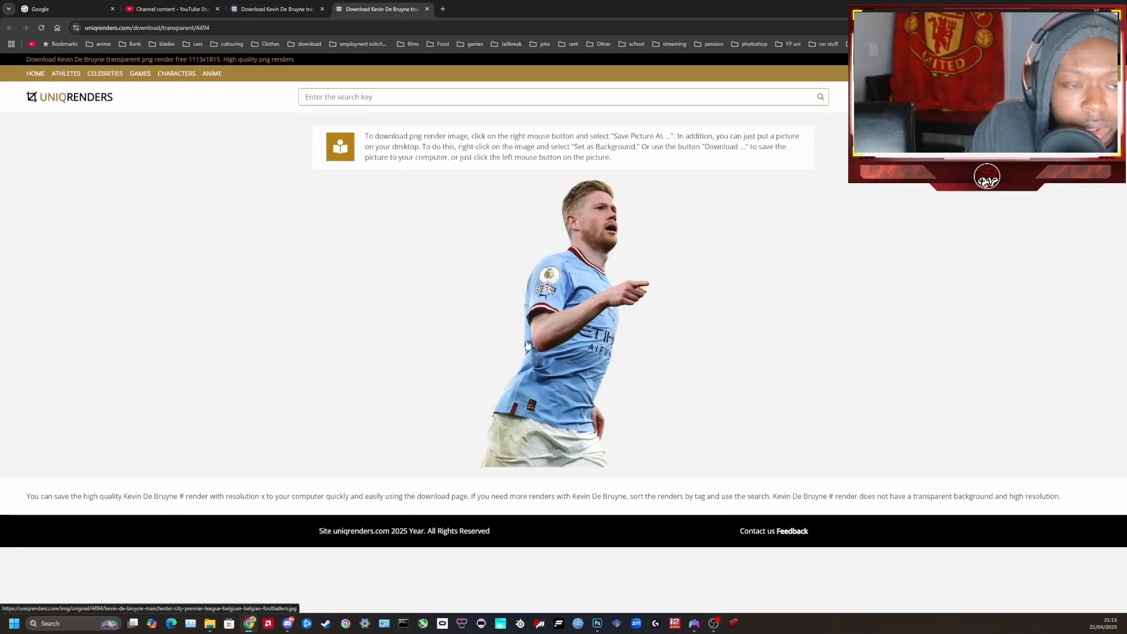
# Save the De Bruyne render as a PNG named KEVIN in the PLAYER folder inside STREAMING
pyautogui.rightClick(567, 350)
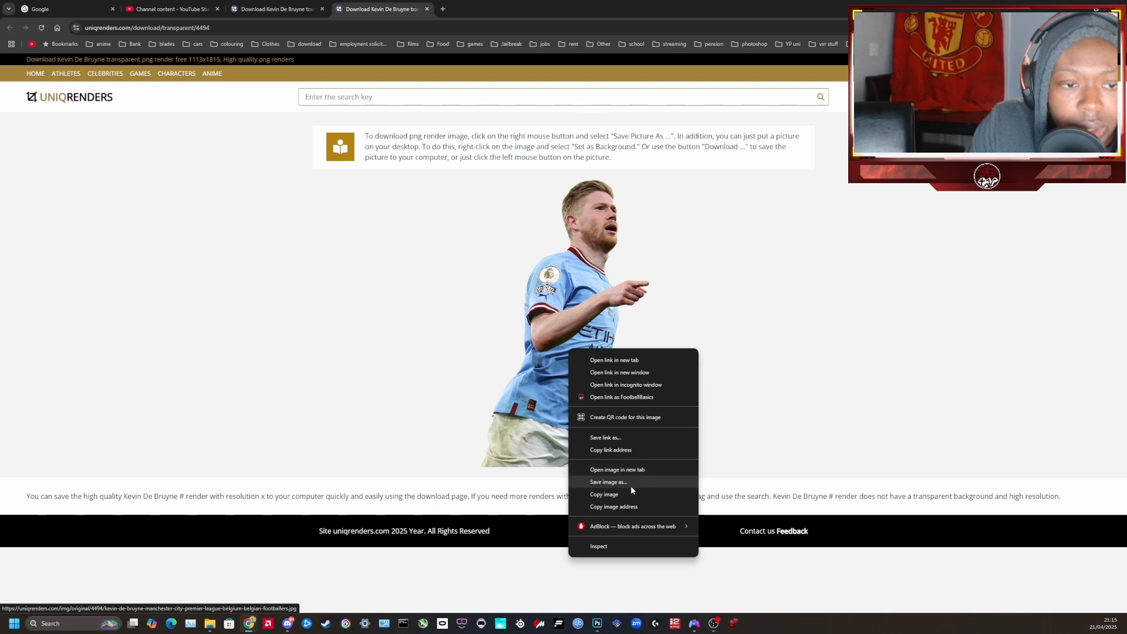
pyautogui.click(609, 482)
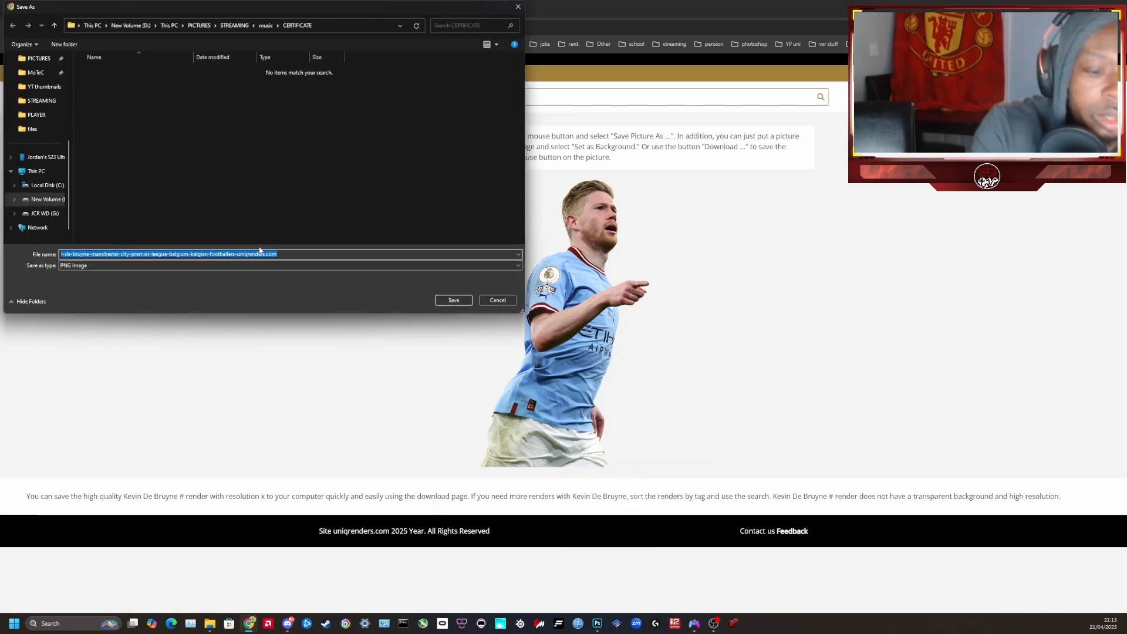
pyautogui.write('KEVIN')
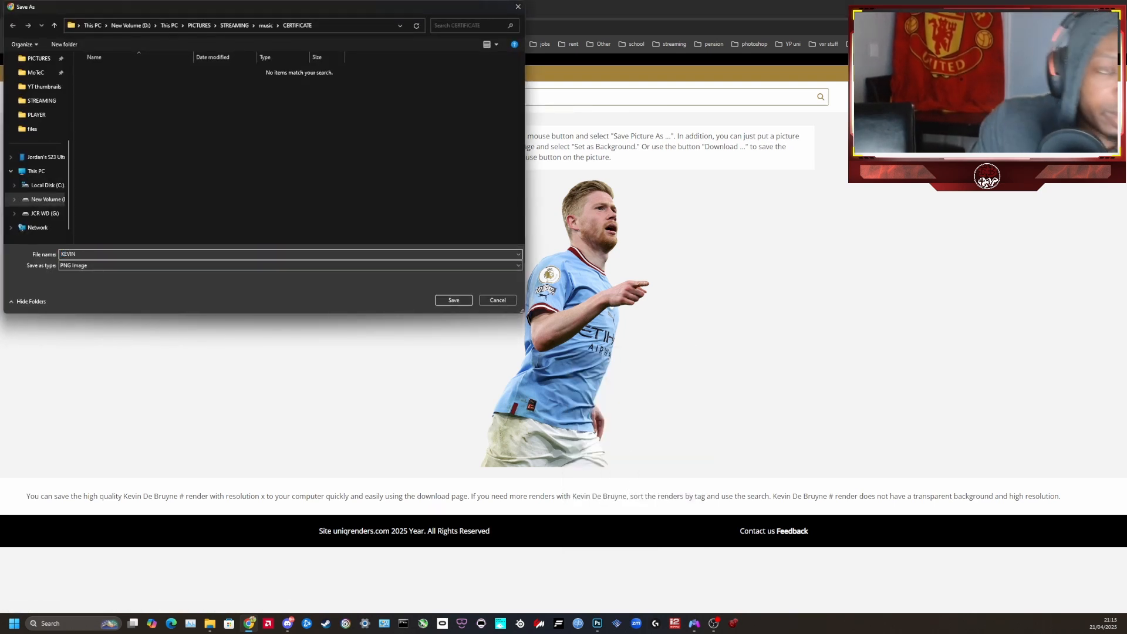
pyautogui.click(237, 26)
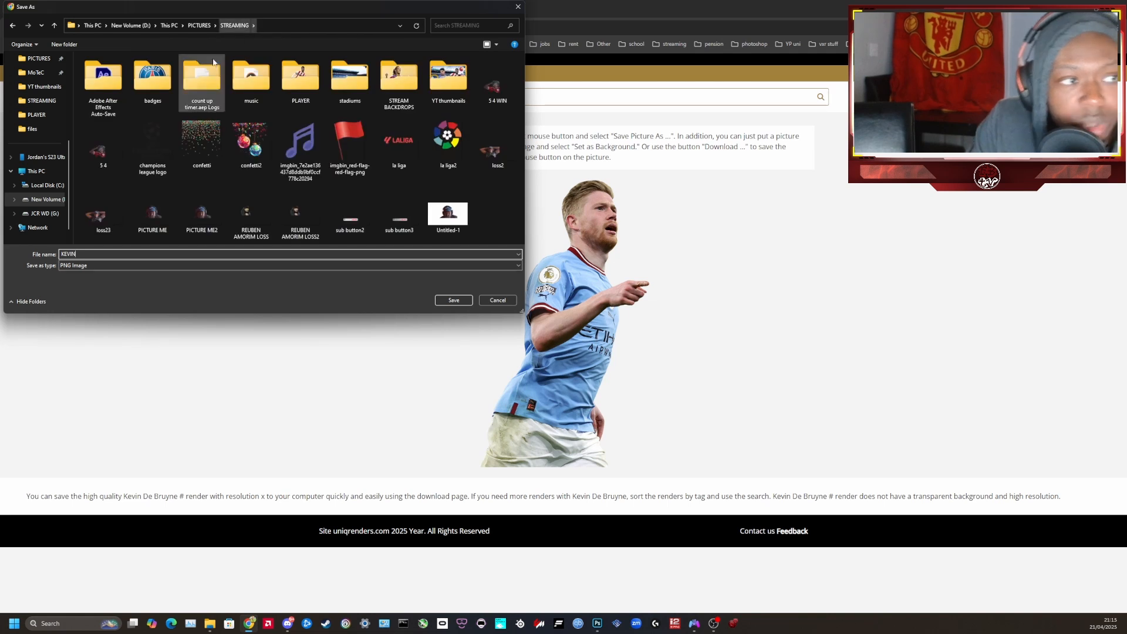
pyautogui.doubleClick(293, 86)
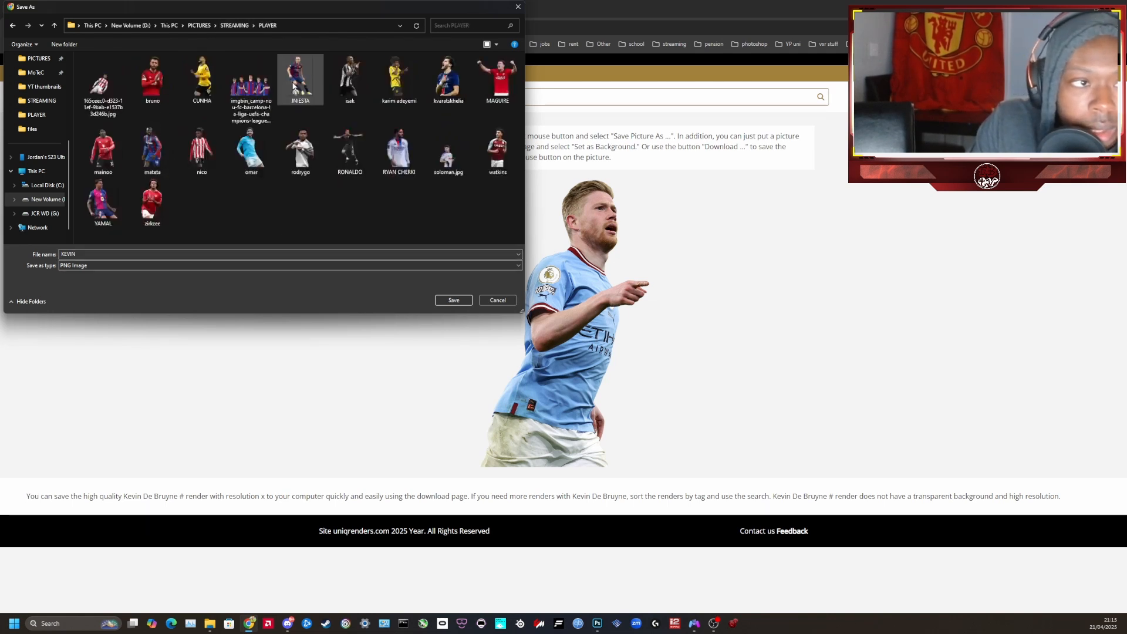
pyautogui.click(457, 299)
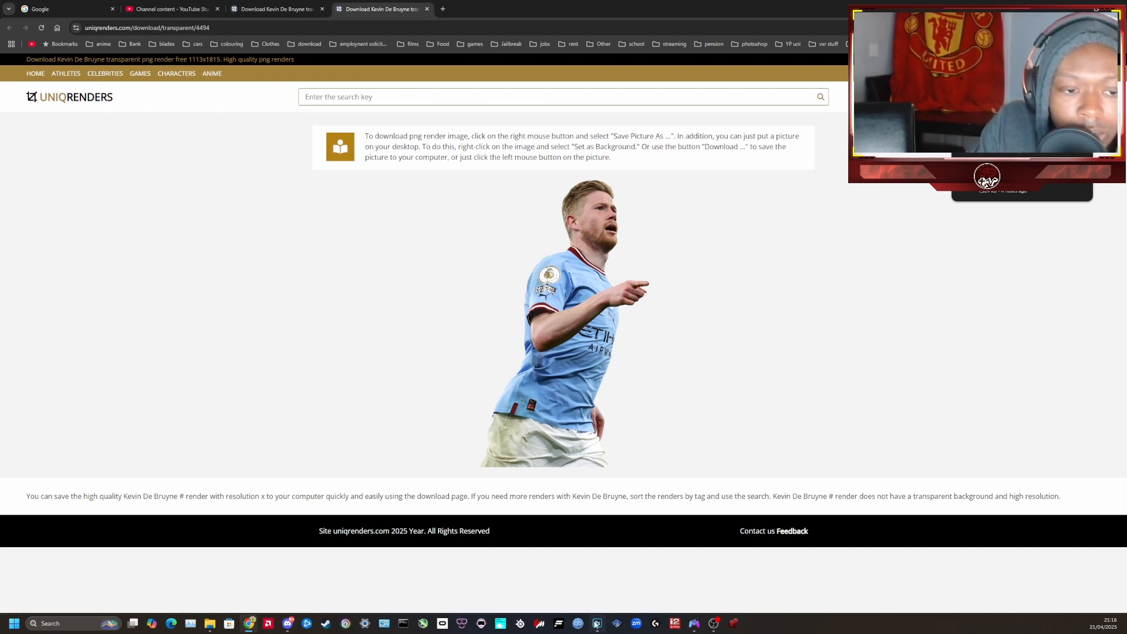
# Switch to Photoshop and place the KEVIN image from the PLAYER folder on the stadium, left of centre at about X 480 px, Y 392 px
pyautogui.click(596, 624)
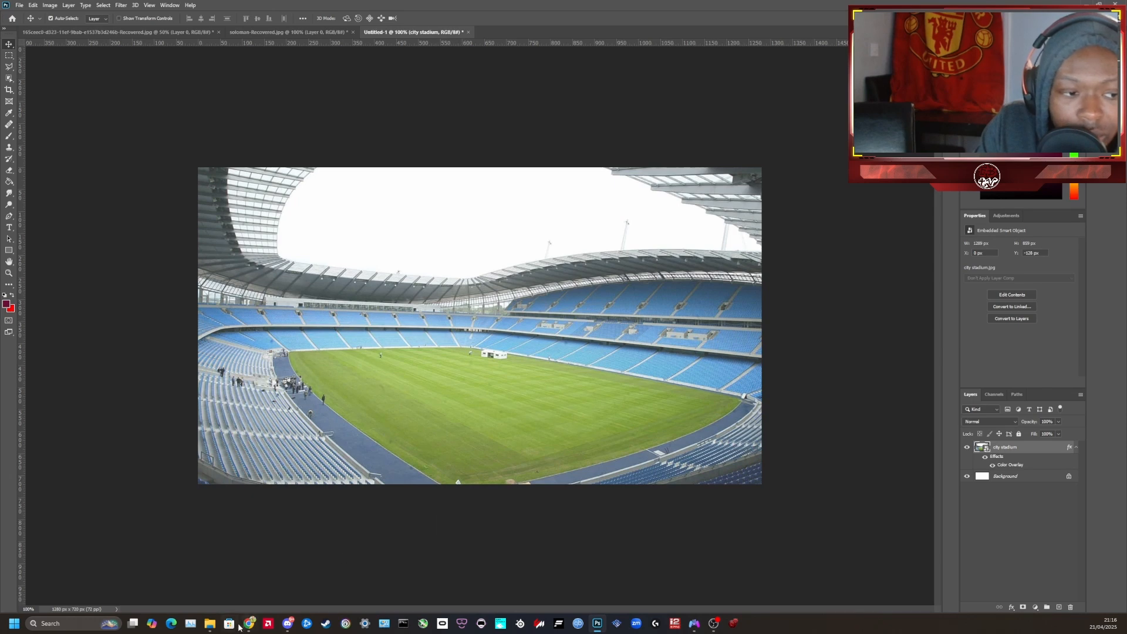
pyautogui.moveTo(210, 625)
pyautogui.moveTo(311, 578)
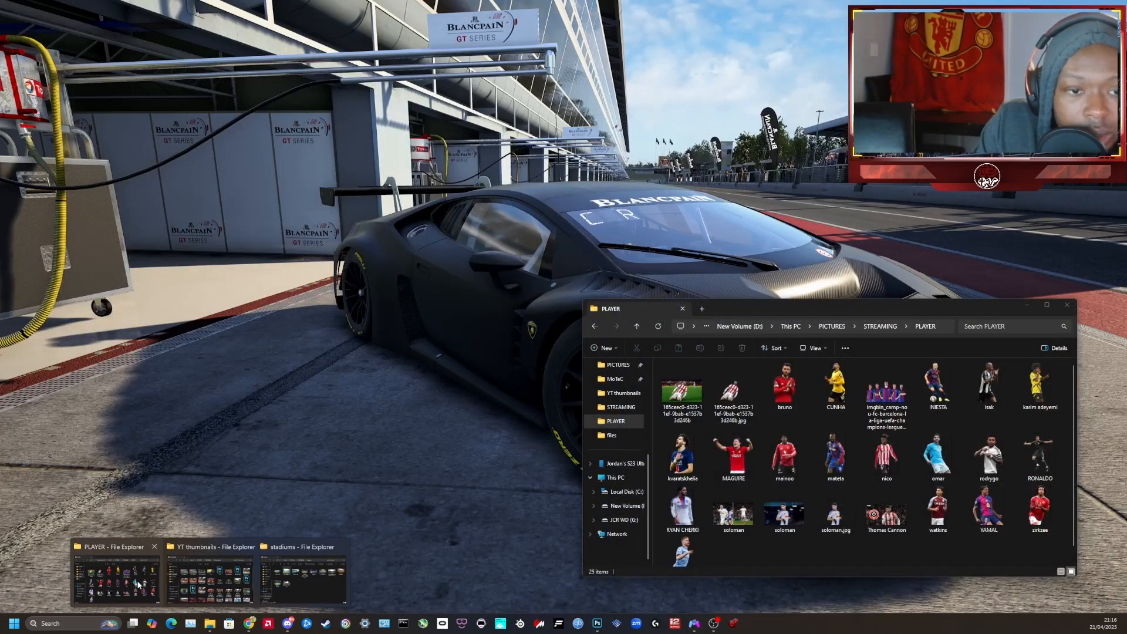
pyautogui.click(139, 584)
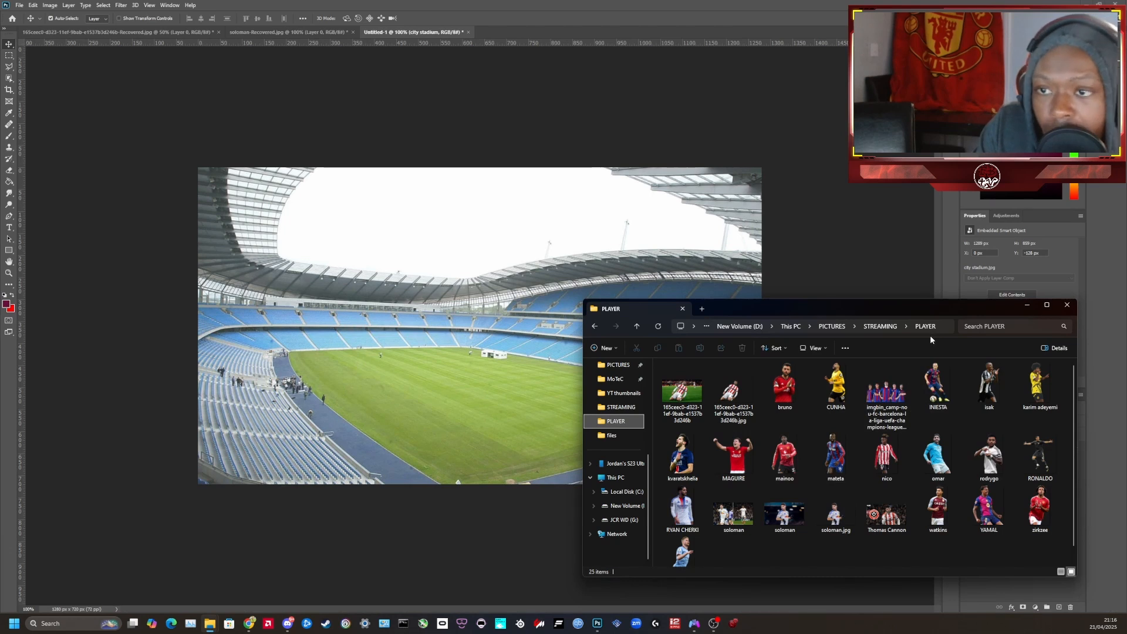
pyautogui.scroll(-1, 690, 551)
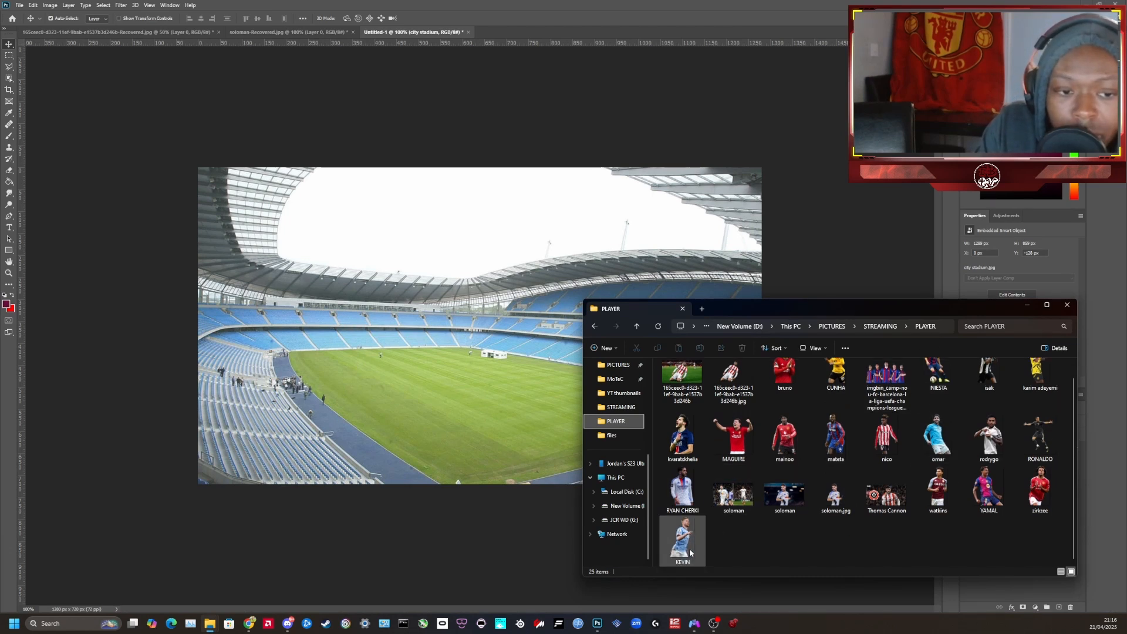
pyautogui.moveTo(691, 552); pyautogui.dragTo(379, 392)
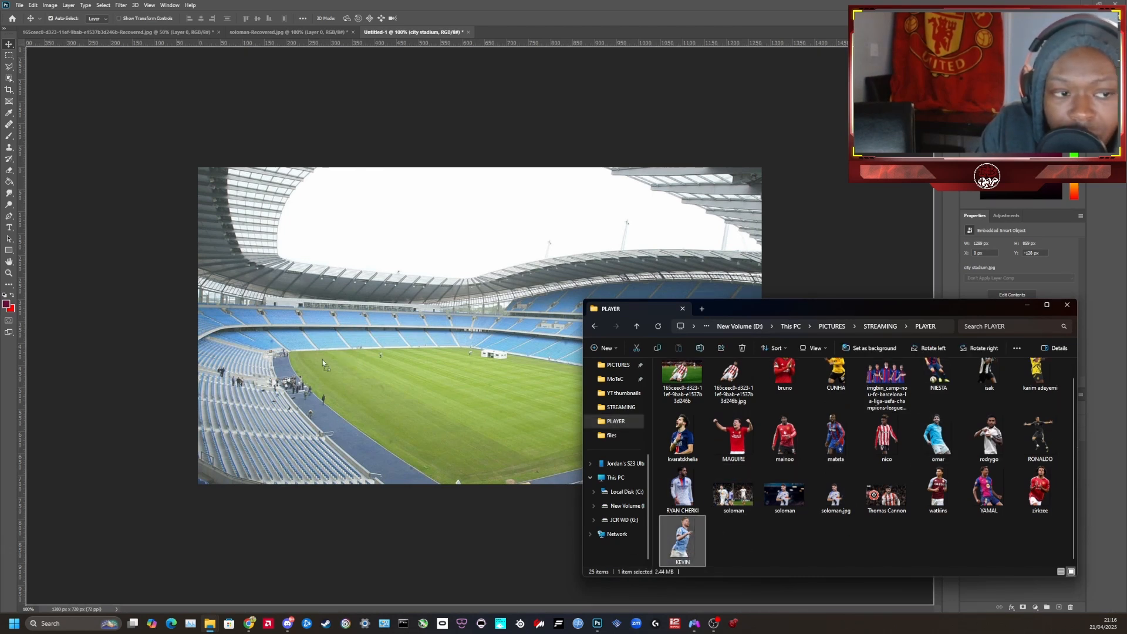
pyautogui.moveTo(323, 360); pyautogui.dragTo(361, 377)
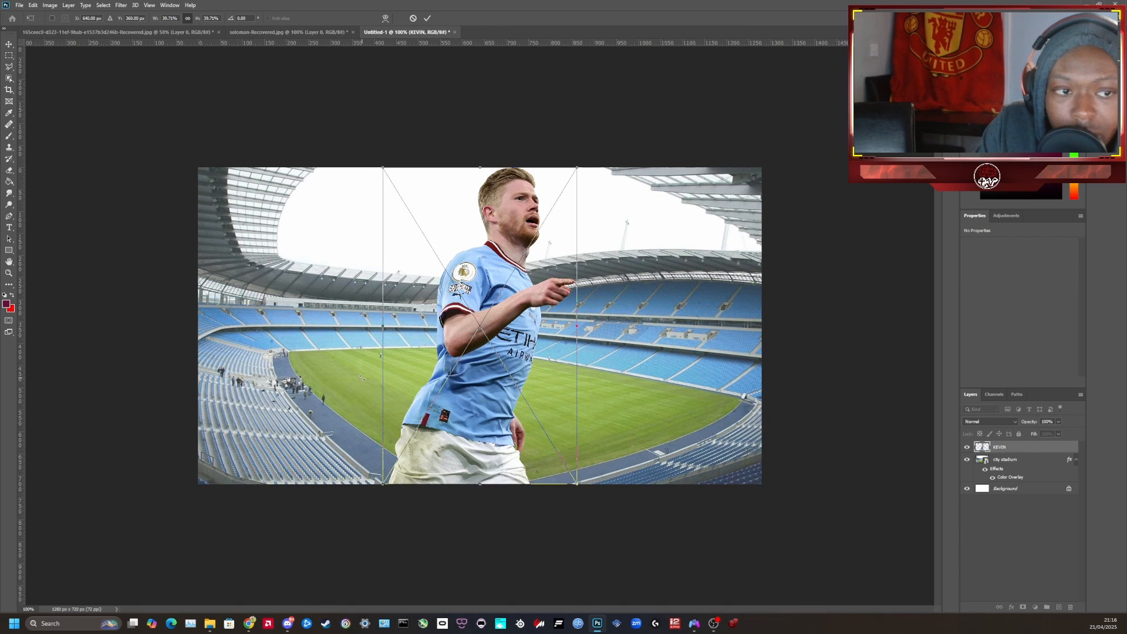
pyautogui.moveTo(492, 333); pyautogui.dragTo(421, 348)
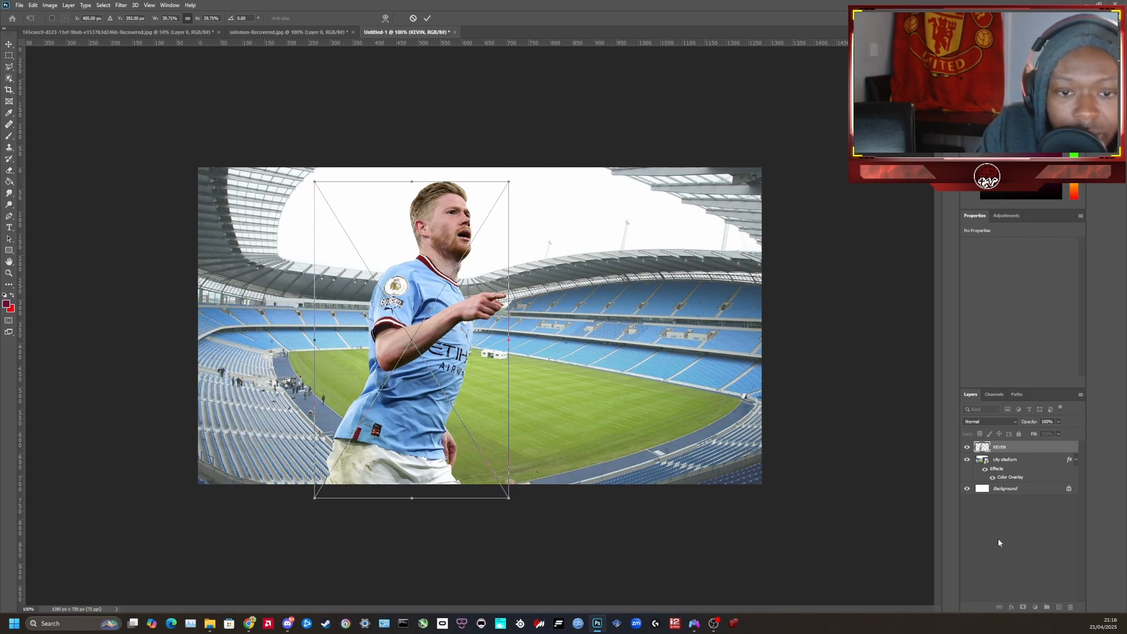
pyautogui.press('Return')
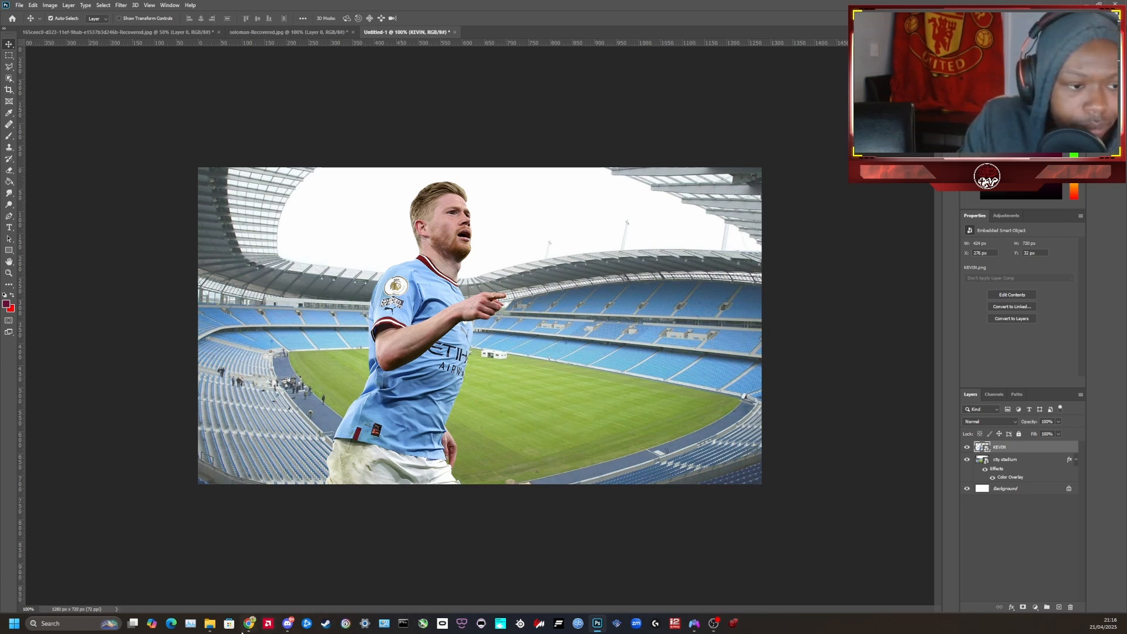
# Switch back to Chrome and search UniqRenders for "RASHFORD"
pyautogui.moveTo(204, 626)
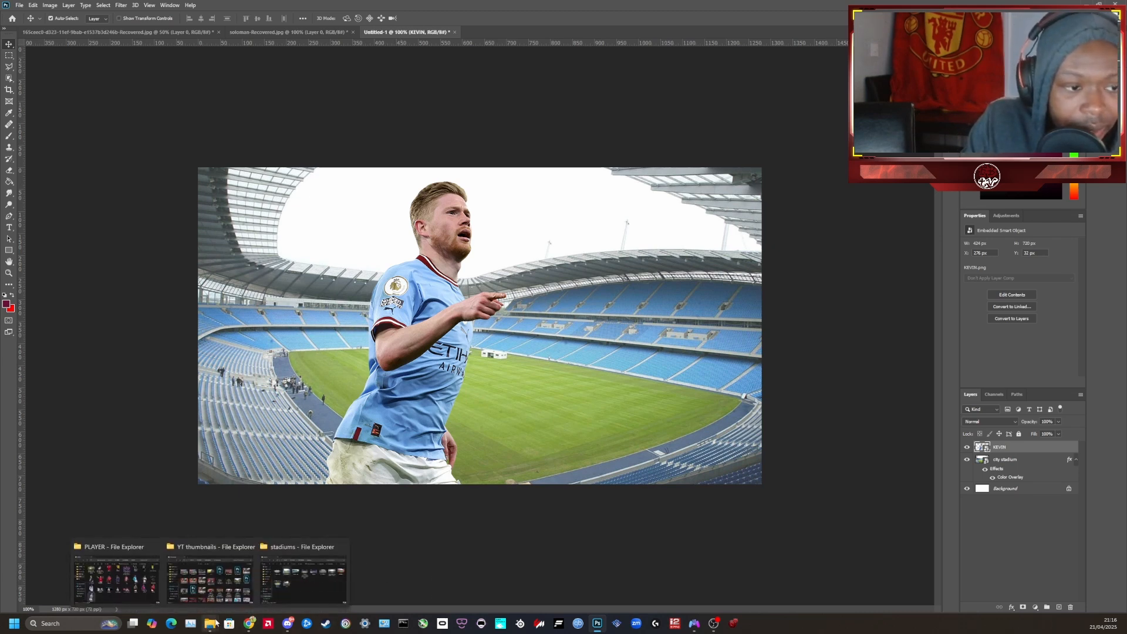
pyautogui.click(249, 625)
pyautogui.click(346, 97)
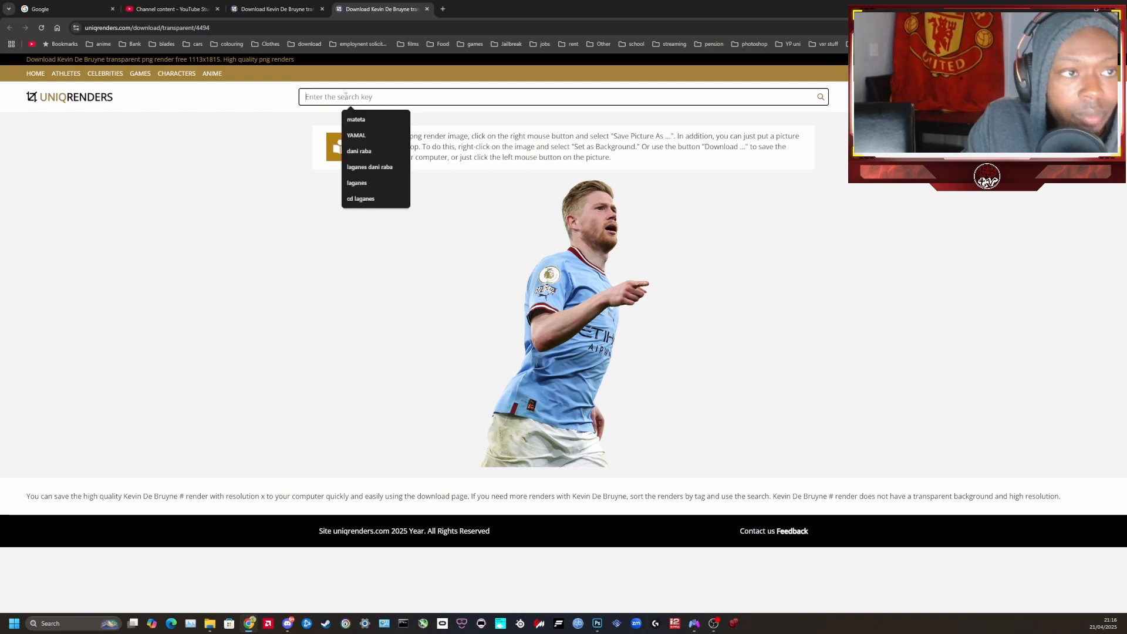
pyautogui.write('RE')
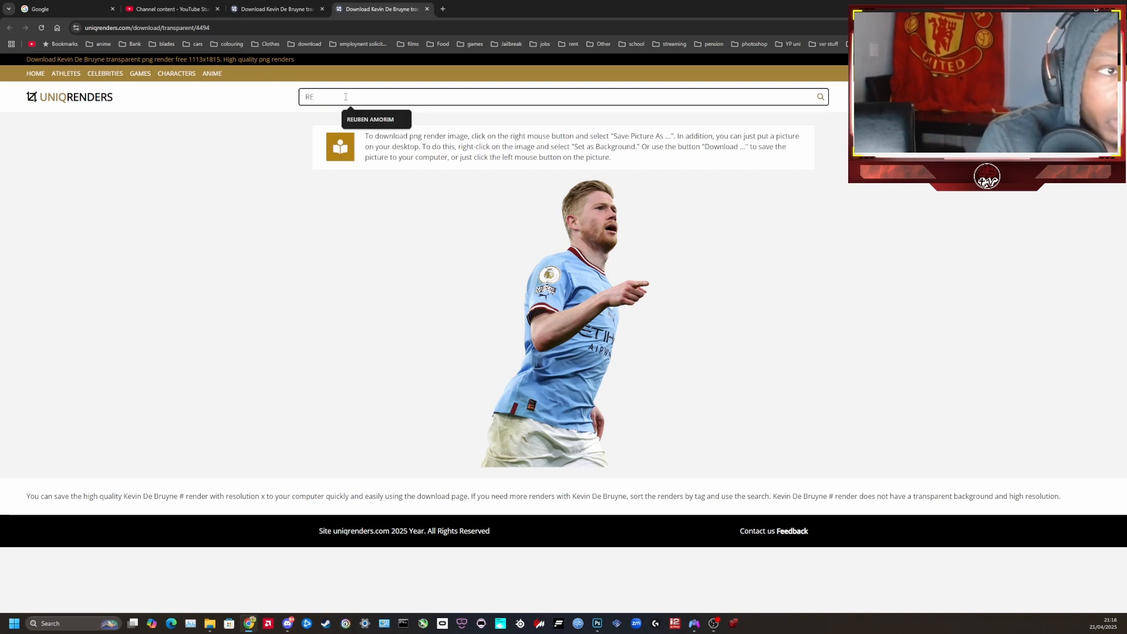
pyautogui.press('BackSpace')
pyautogui.write('ASH')
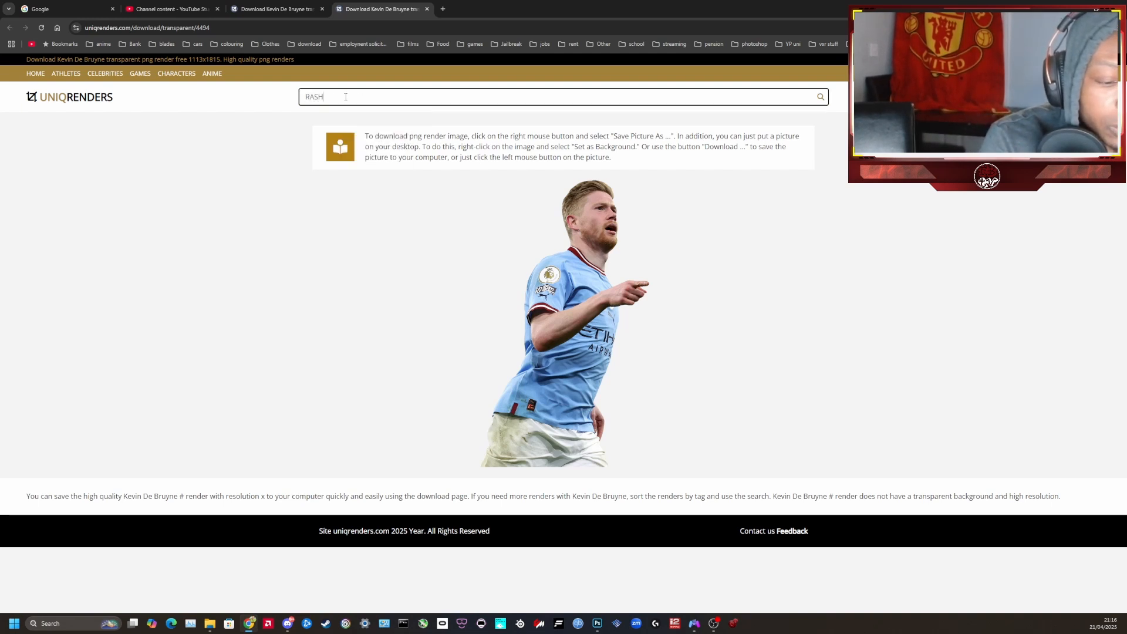
pyautogui.write('FORD')
pyautogui.press('Return')
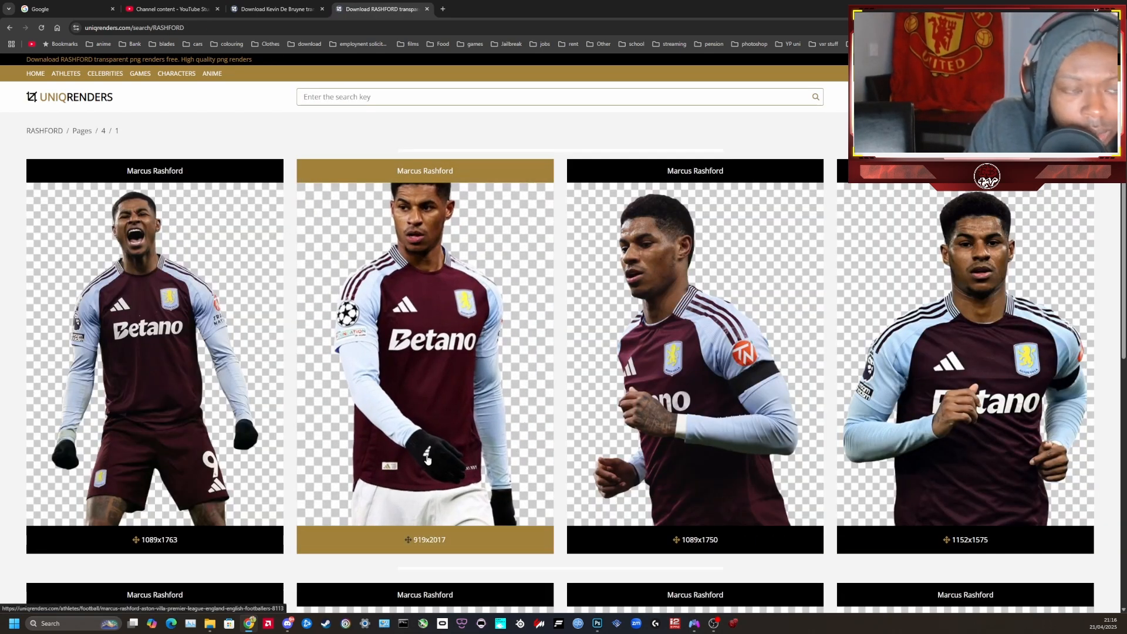
# Look through the Rashford results and open the transparent PNG download page of the 1089x1750 running render
pyautogui.scroll(-3, 435, 457)
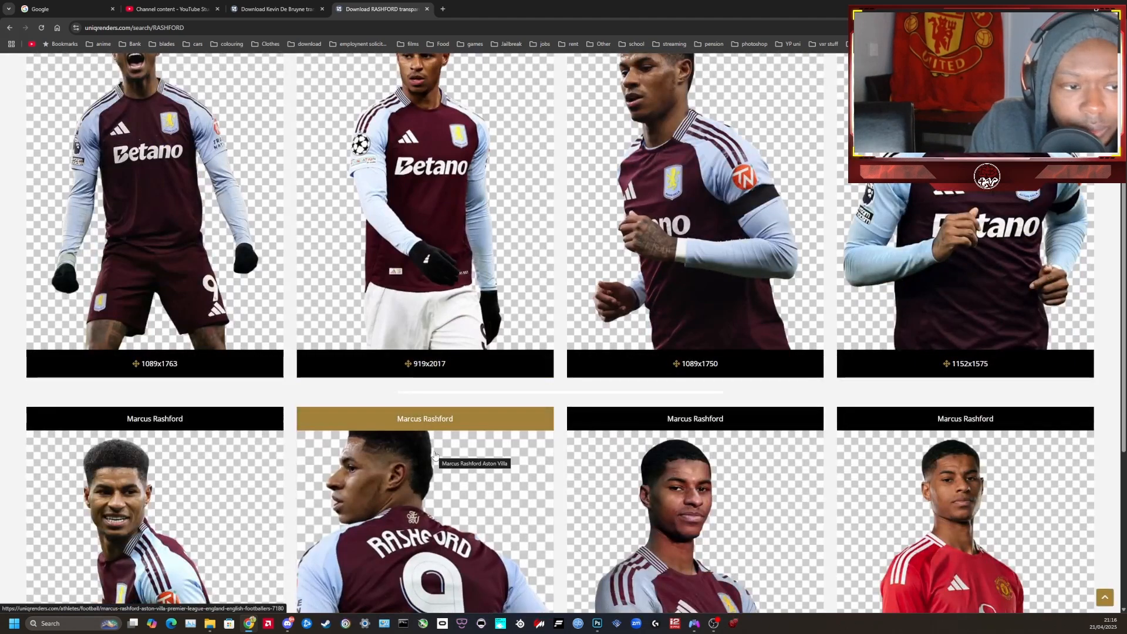
pyautogui.scroll(-4, 435, 457)
pyautogui.scroll(4, 440, 455)
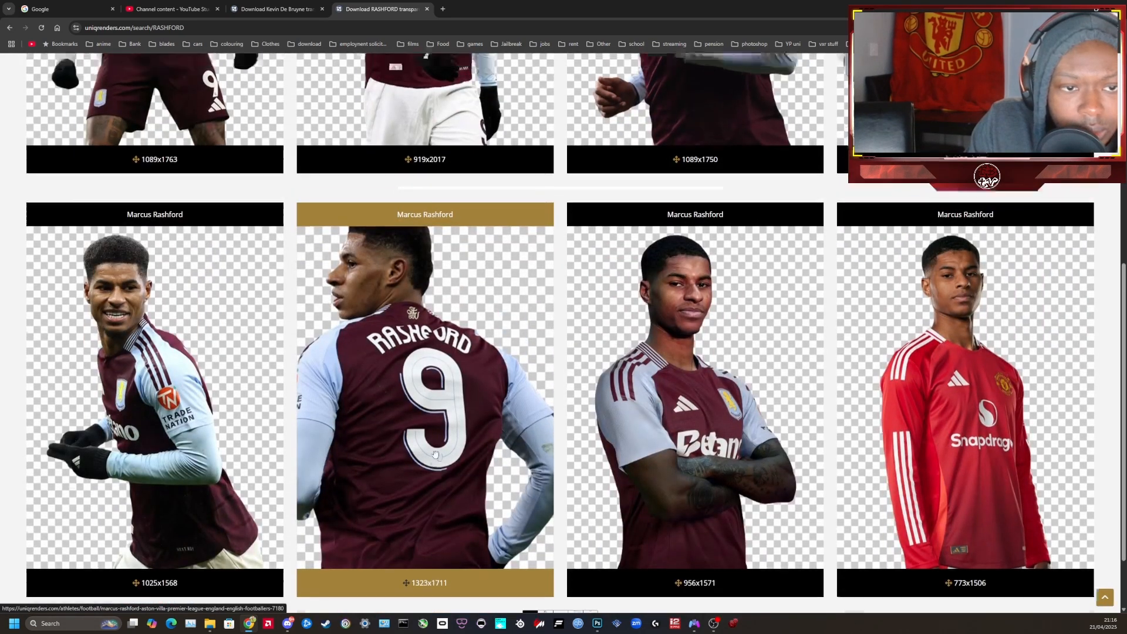
pyautogui.scroll(1, 463, 434)
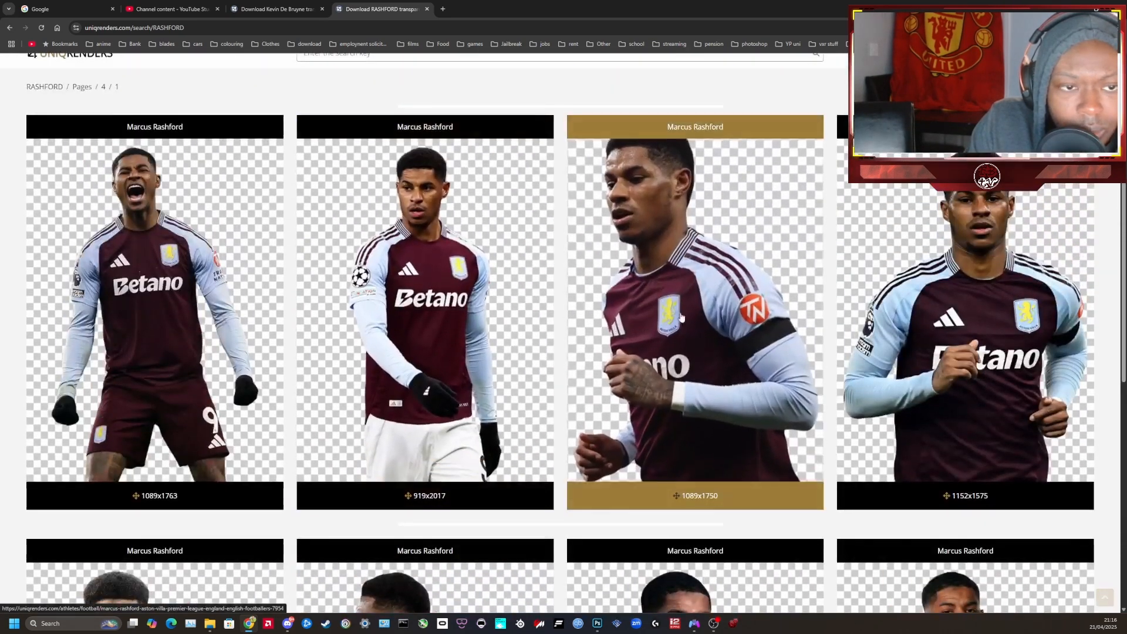
pyautogui.click(690, 342)
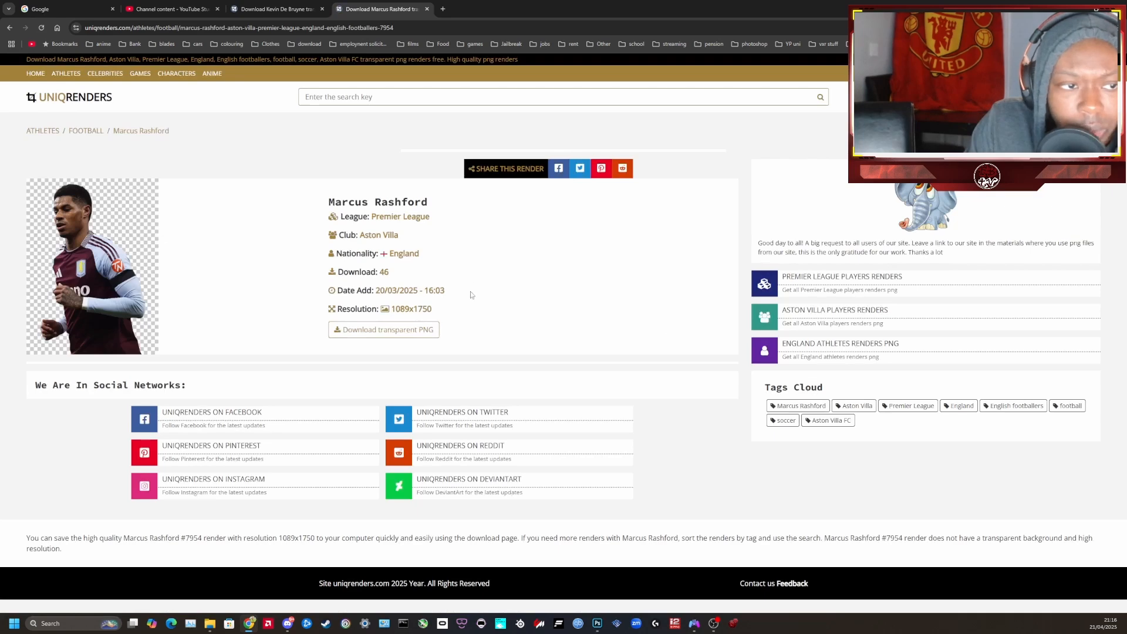
pyautogui.click(393, 332)
# Save the Rashford render as a PNG named RASHFORD in the PLAYER folder inside STREAMING
pyautogui.rightClick(538, 337)
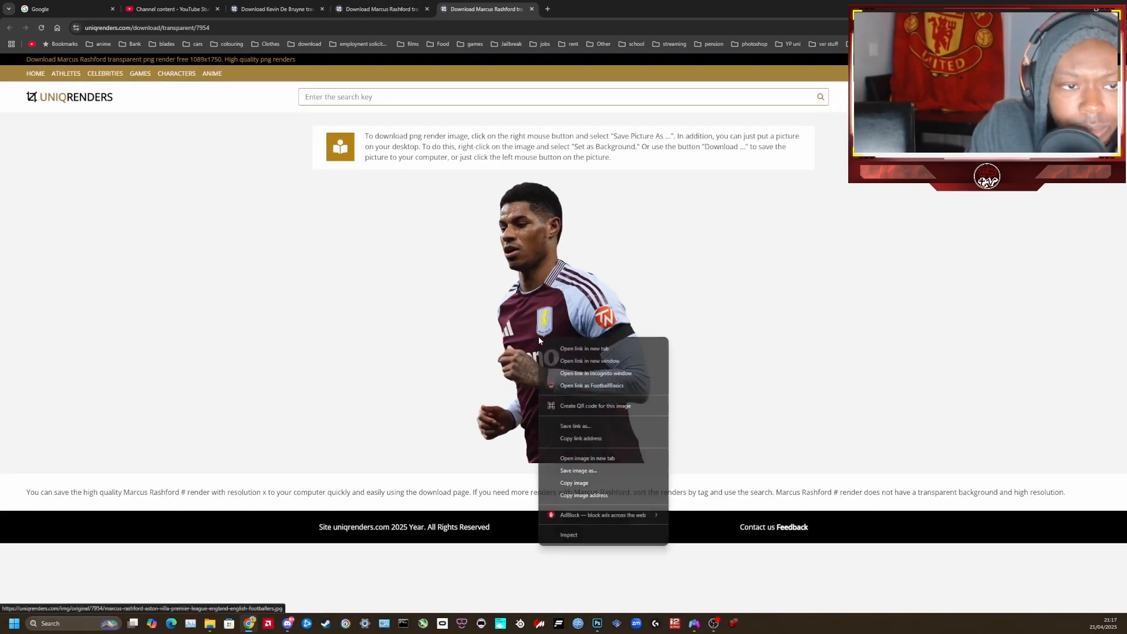
pyautogui.click(619, 471)
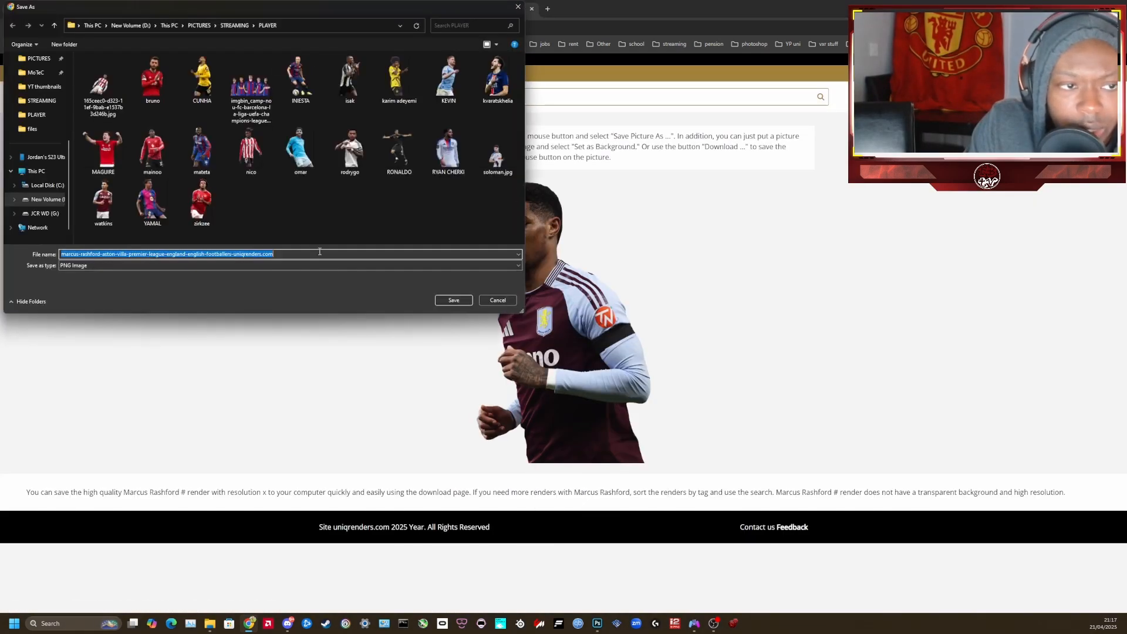
pyautogui.write('RASH')
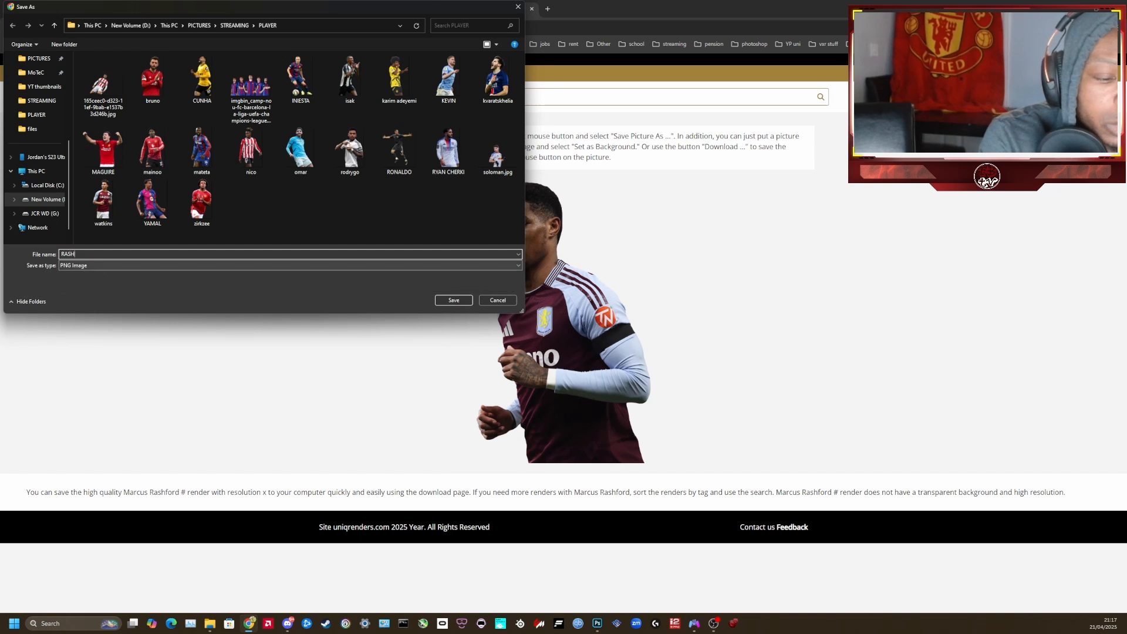
pyautogui.write('ORD')
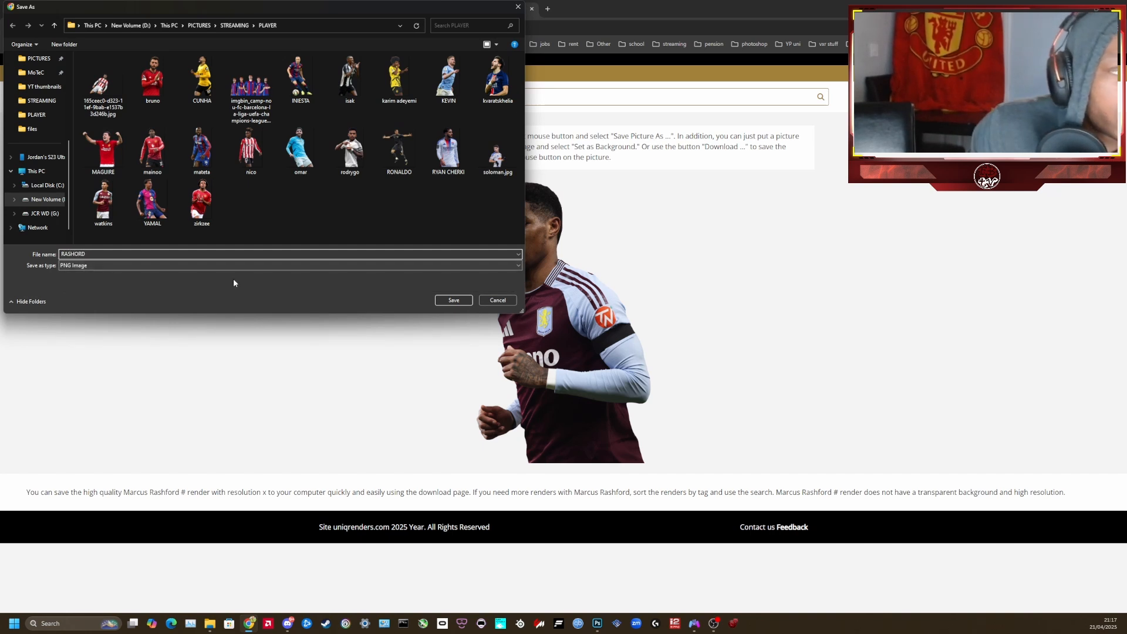
pyautogui.press('BackSpace')
pyautogui.press('BackSpace')
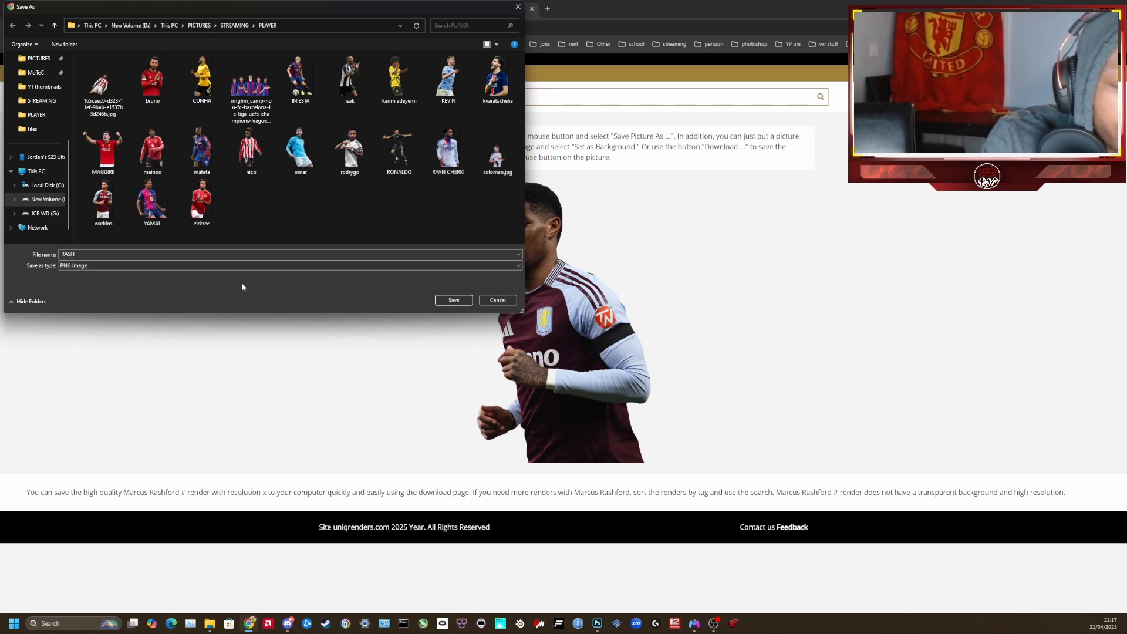
pyautogui.write('FORD')
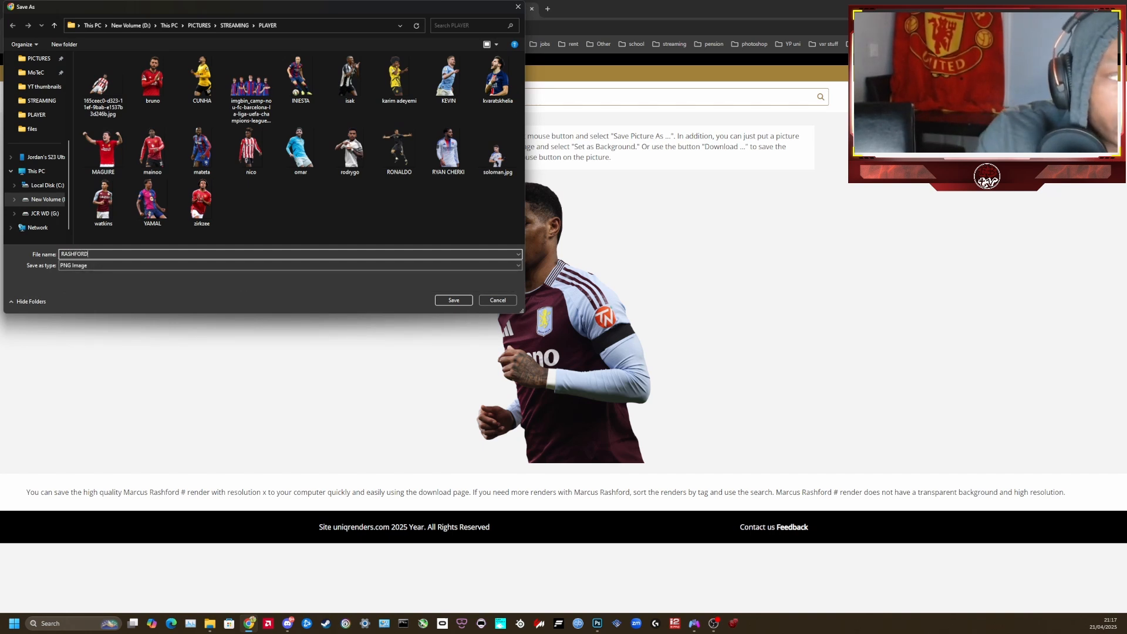
pyautogui.click(453, 300)
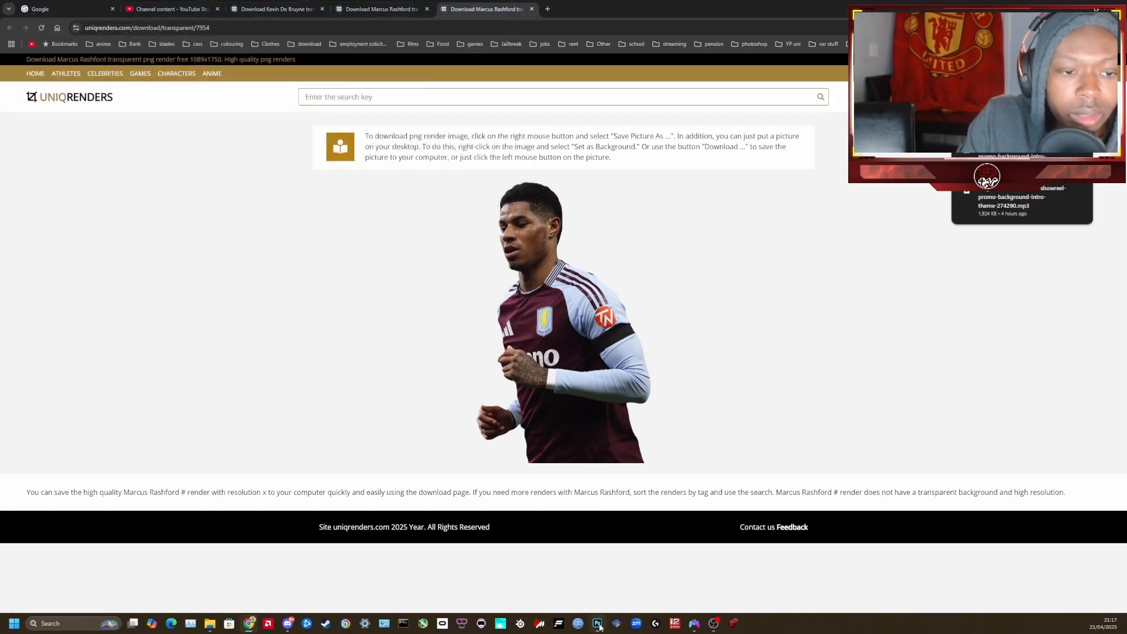
# Switch to Photoshop and place the RASHFORD image from the PLAYER folder beside KEVIN, enlarged to nearly canvas height at about X 801 px, Y 373 px
pyautogui.click(598, 624)
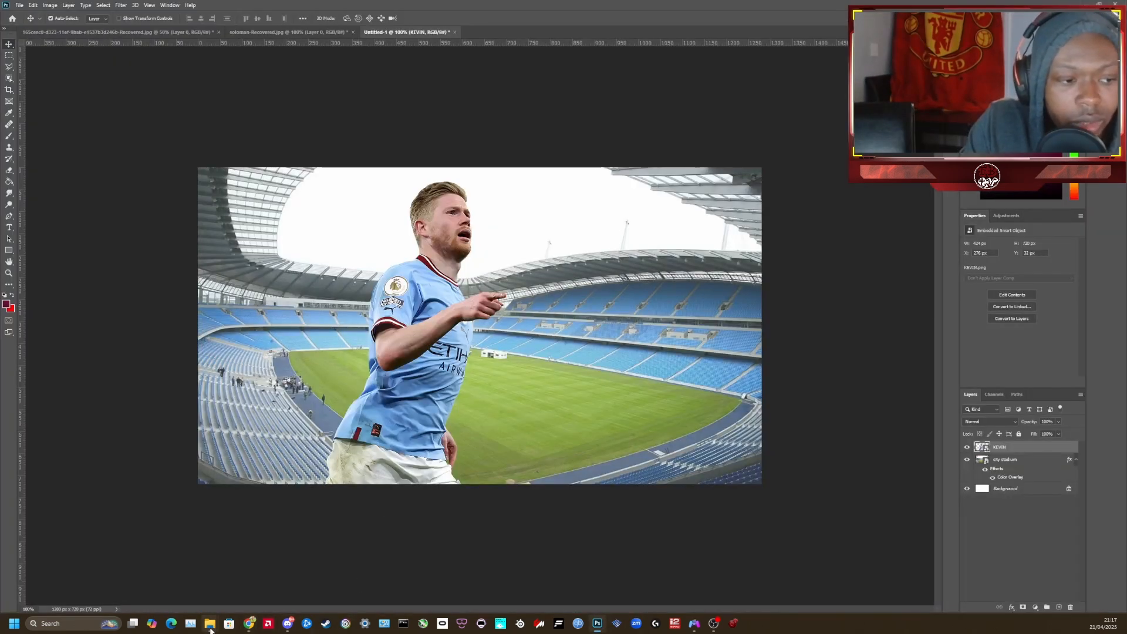
pyautogui.moveTo(210, 627)
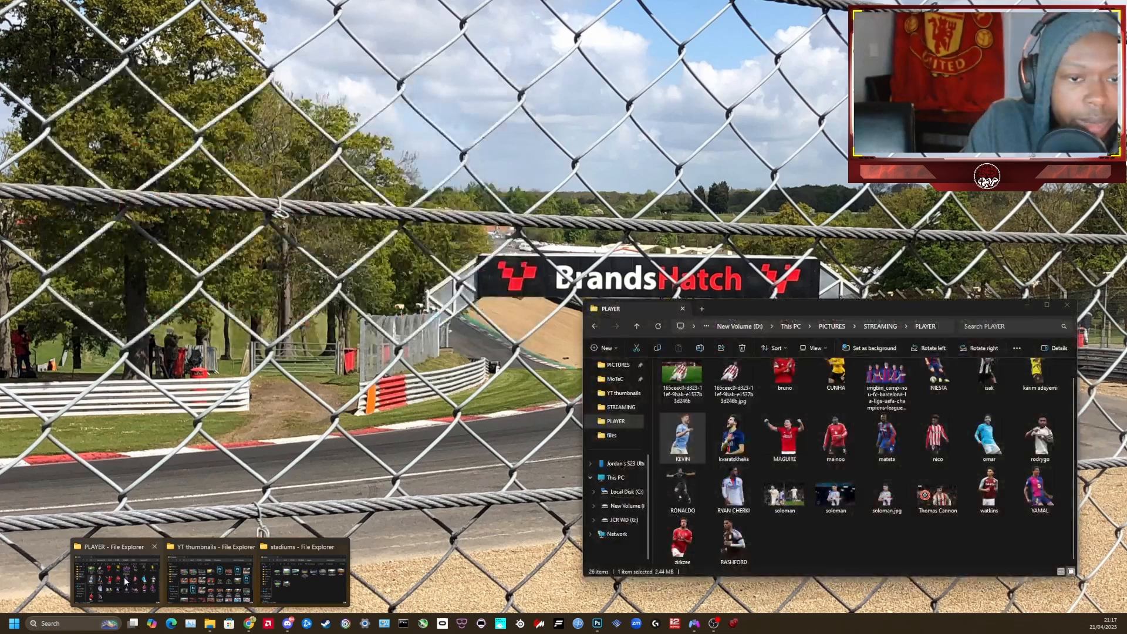
pyautogui.click(124, 576)
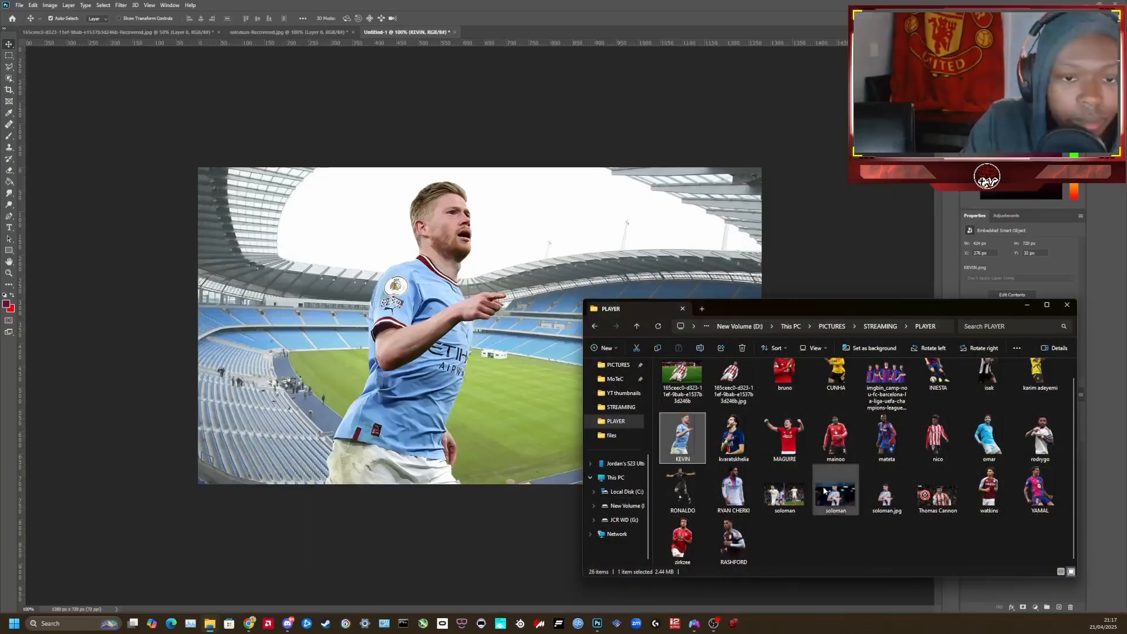
pyautogui.moveTo(733, 550); pyautogui.dragTo(496, 330)
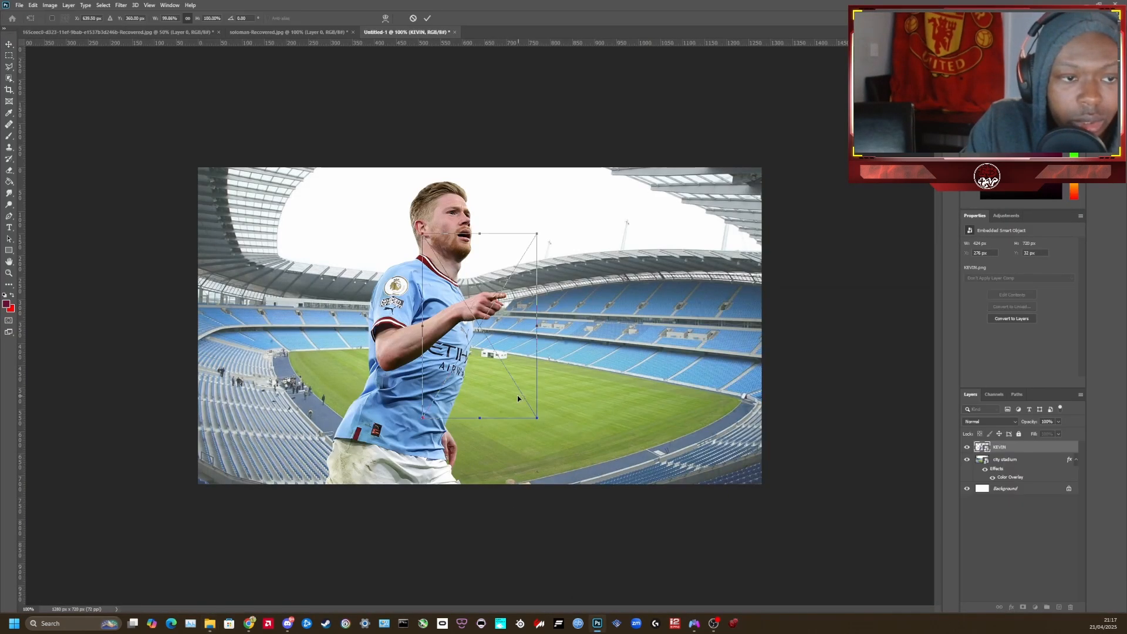
pyautogui.moveTo(538, 233); pyautogui.dragTo(788, 121)
pyautogui.moveTo(564, 293); pyautogui.dragTo(590, 420)
pyautogui.moveTo(674, 161); pyautogui.dragTo(649, 195)
pyautogui.moveTo(490, 359); pyautogui.dragTo(519, 333)
pyautogui.moveTo(667, 179); pyautogui.dragTo(662, 173)
pyautogui.moveTo(510, 357); pyautogui.dragTo(494, 336)
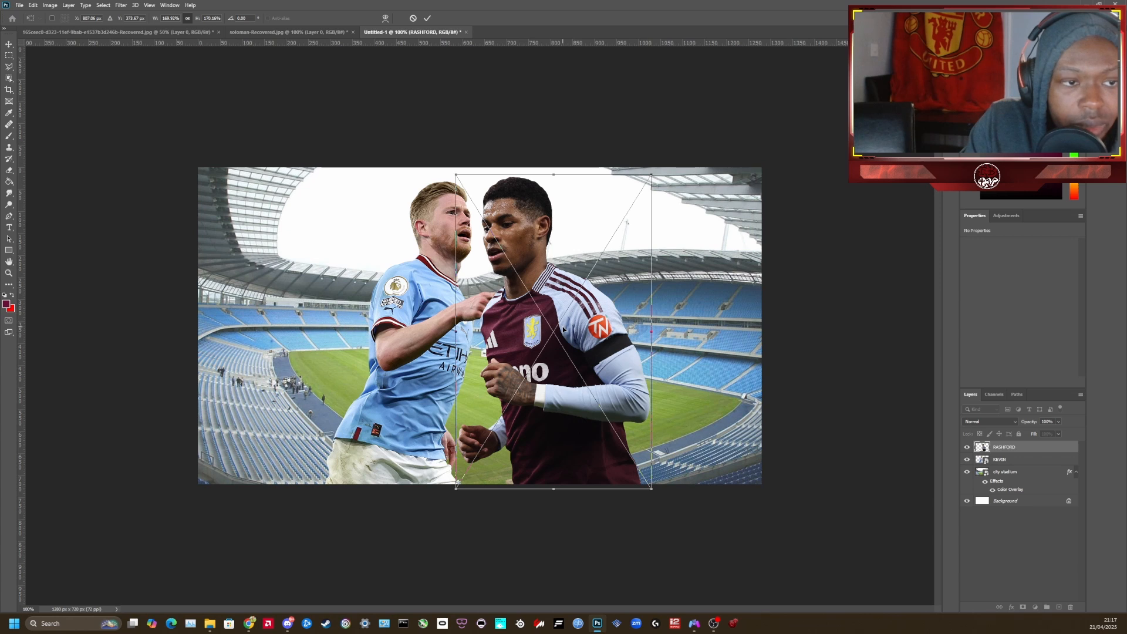
pyautogui.moveTo(561, 330); pyautogui.dragTo(558, 330)
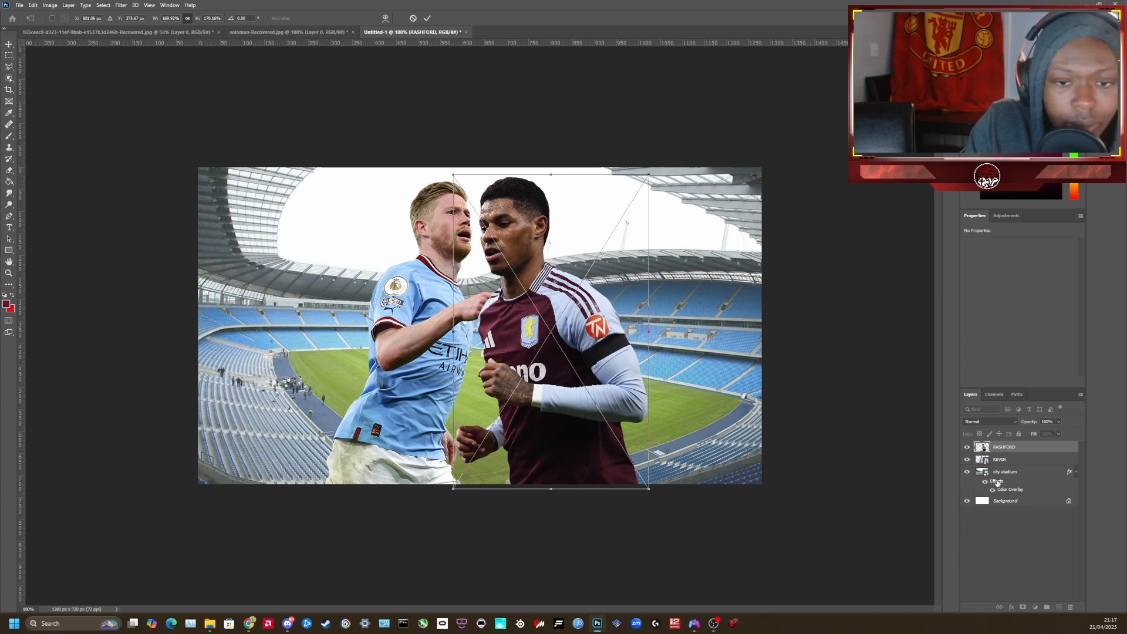
# Enlarge the KEVIN layer to about 45.5% and reposition it at about X 461 px, Y 465 px
pyautogui.click(1003, 460)
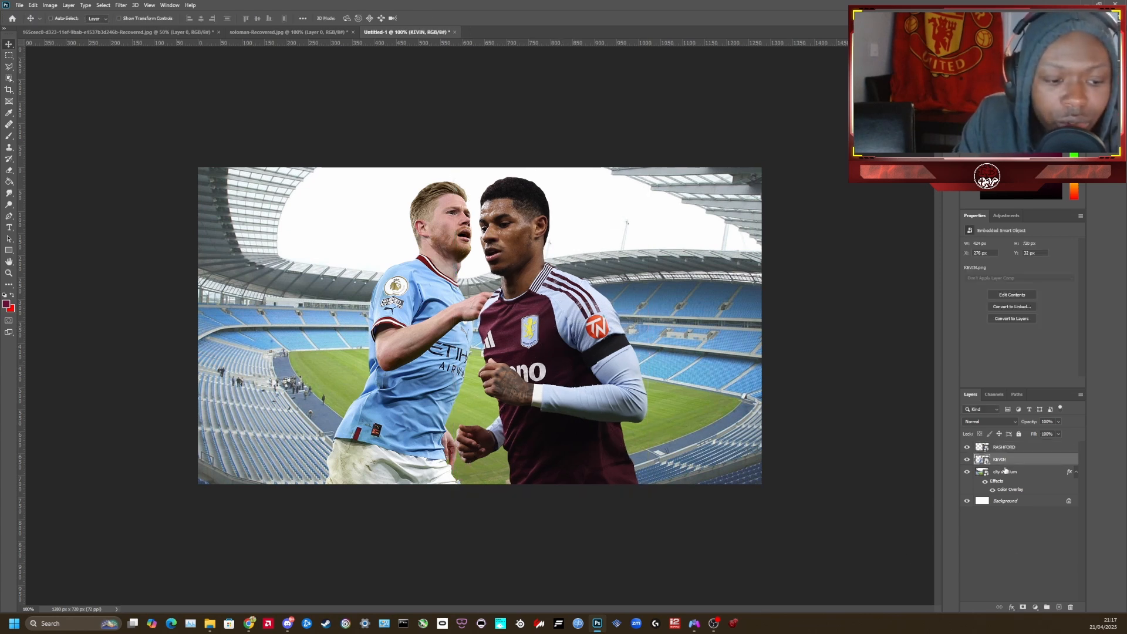
pyautogui.hotkey('ctrl', 't')
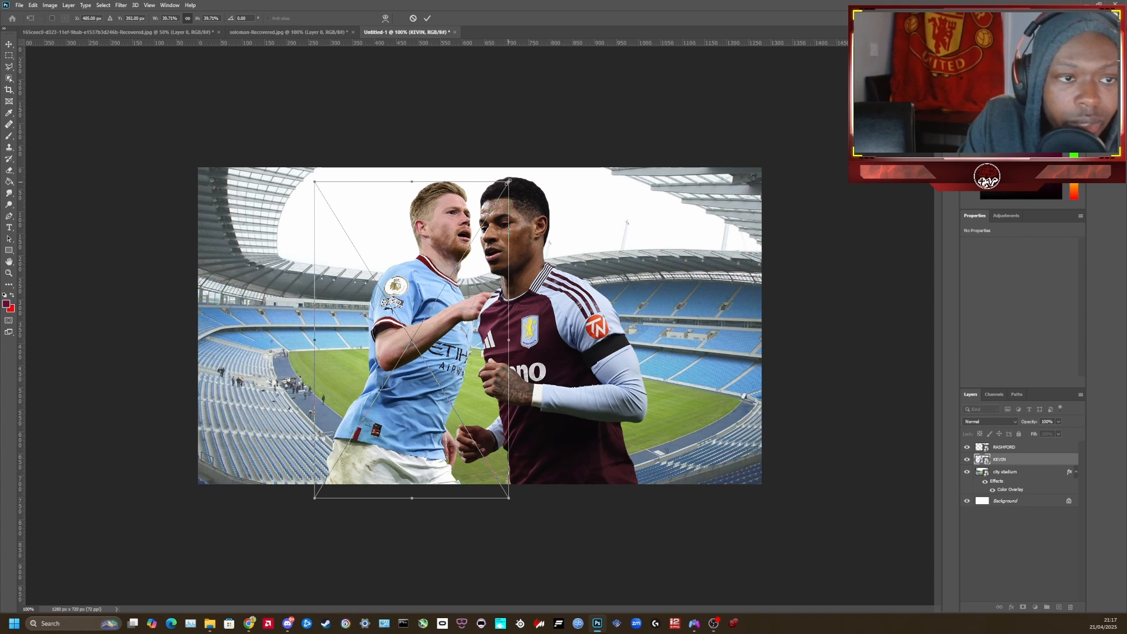
pyautogui.moveTo(509, 182); pyautogui.dragTo(536, 135)
pyautogui.moveTo(439, 270); pyautogui.dragTo(412, 328)
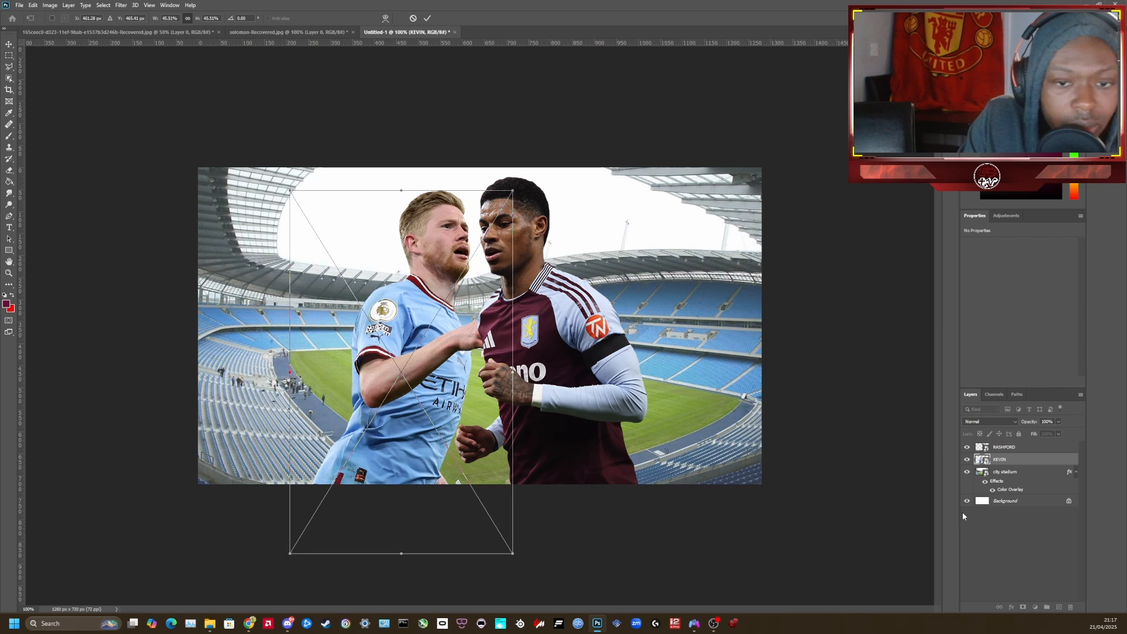
# Move the RASHFORD layer slightly down and right to about X 813 px, Y 401 px
pyautogui.click(1012, 450)
pyautogui.hotkey('ctrl', 't')
pyautogui.moveTo(627, 382); pyautogui.dragTo(632, 395)
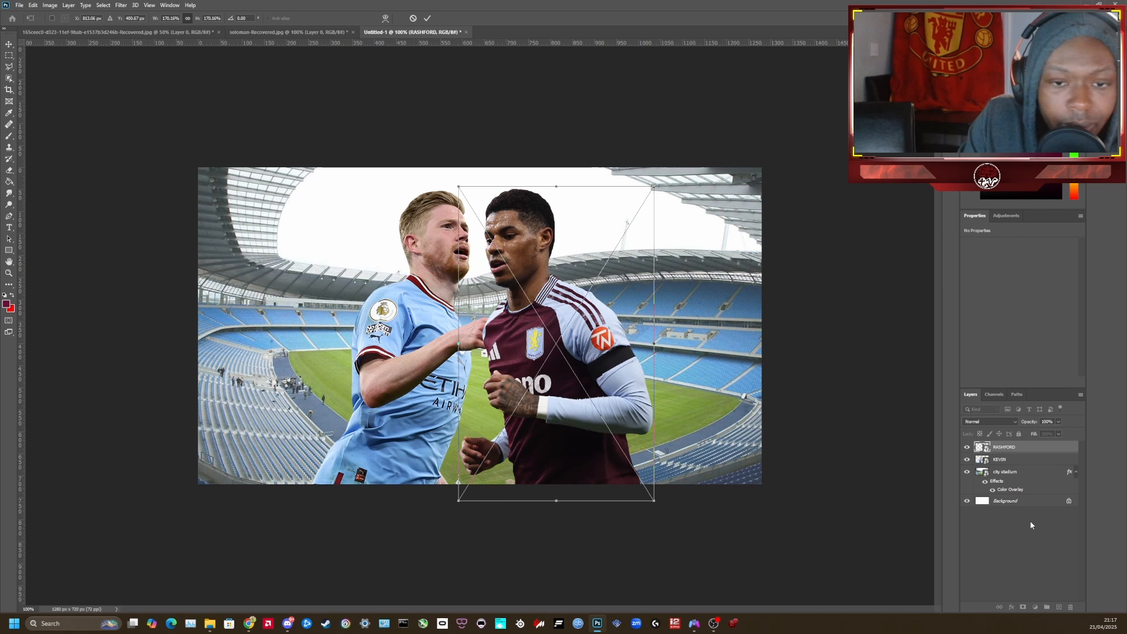
# Select the city stadium layer and open the prem folder of STREAMING's badges folder in File Explorer
pyautogui.click(1015, 476)
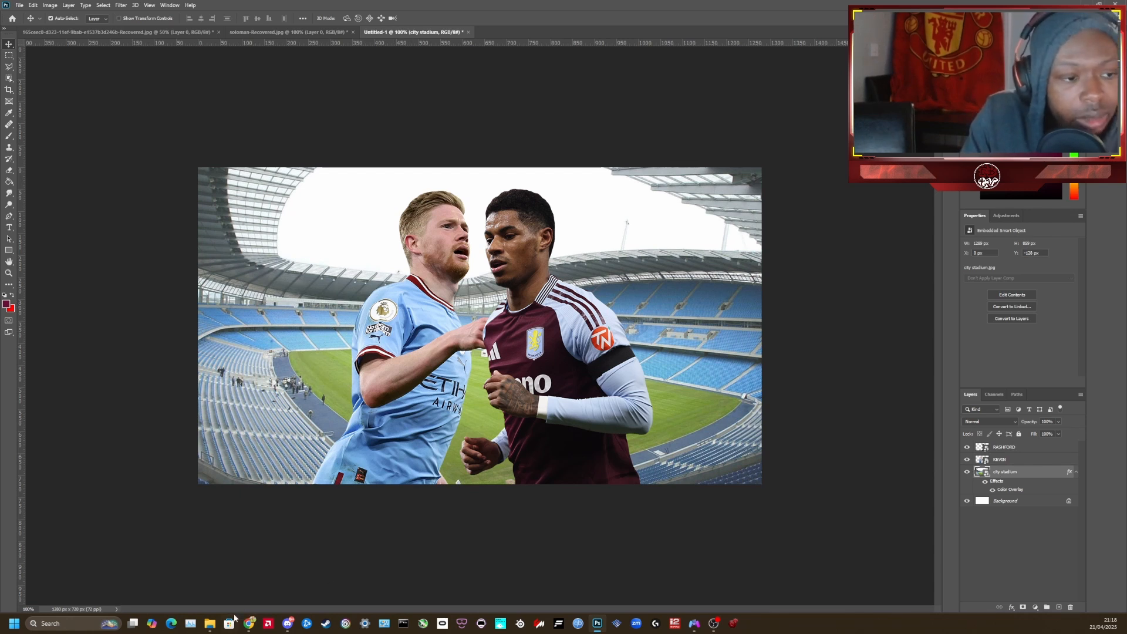
pyautogui.moveTo(215, 627)
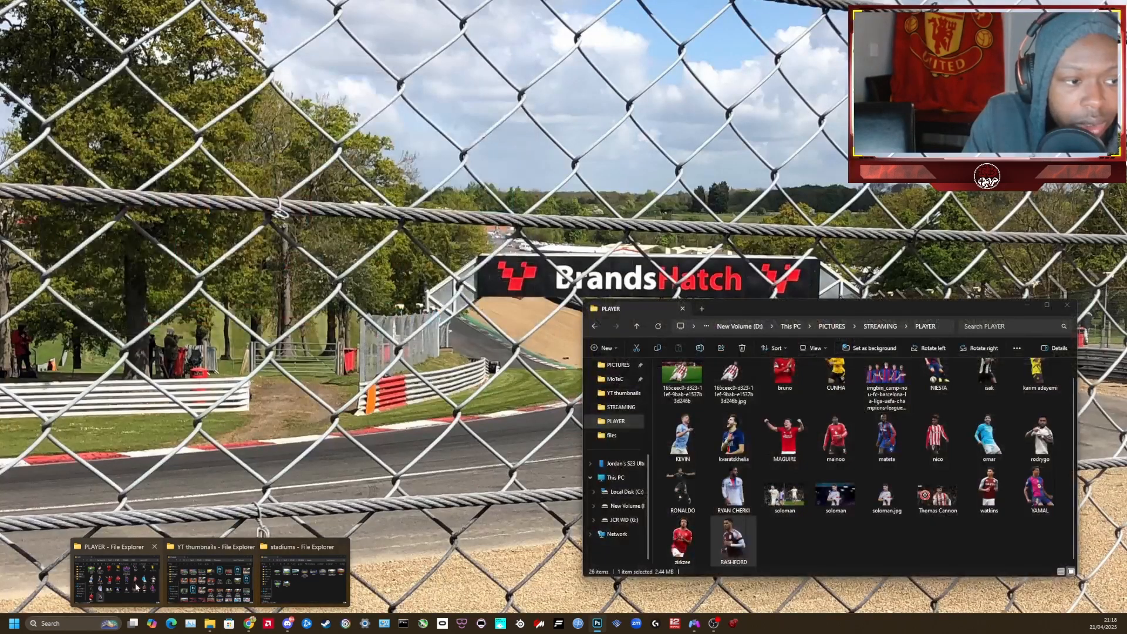
pyautogui.click(116, 578)
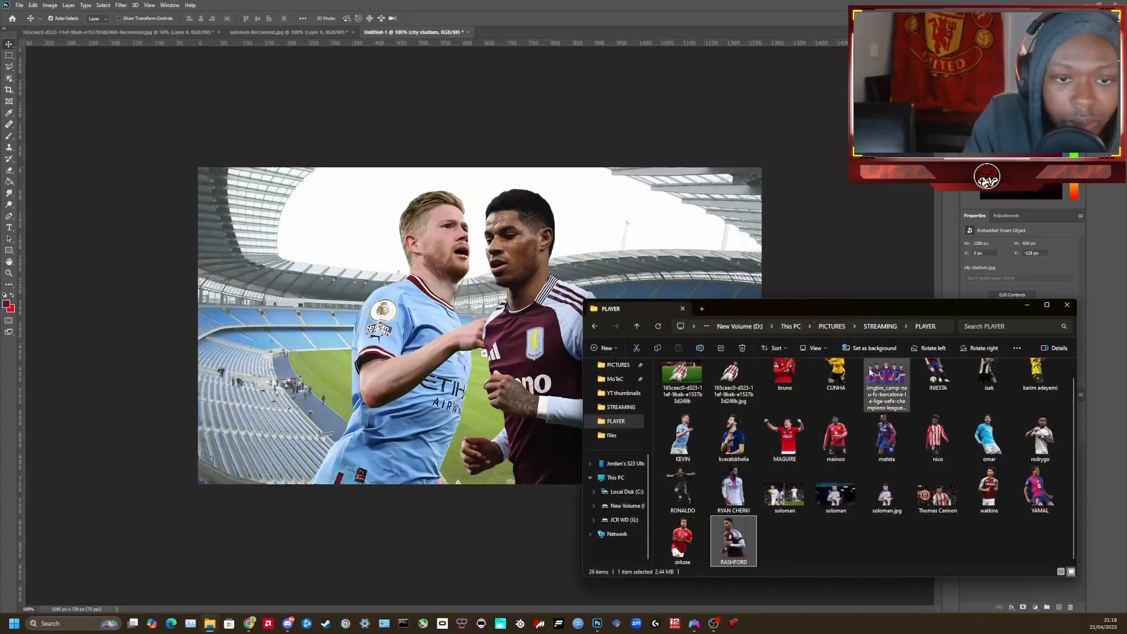
pyautogui.click(880, 328)
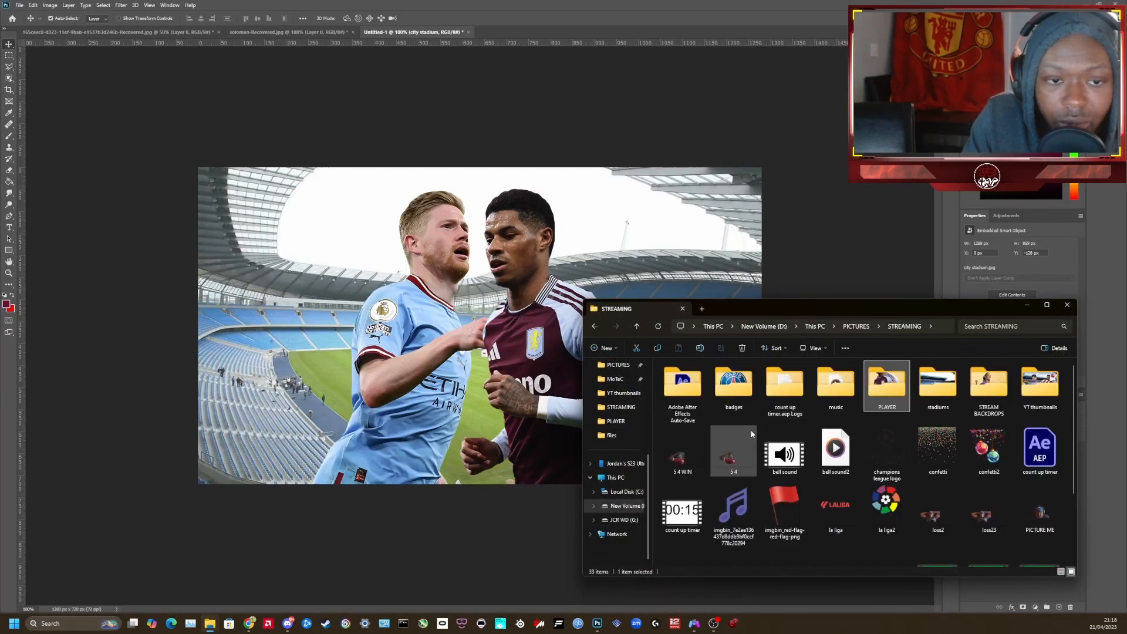
pyautogui.doubleClick(728, 390)
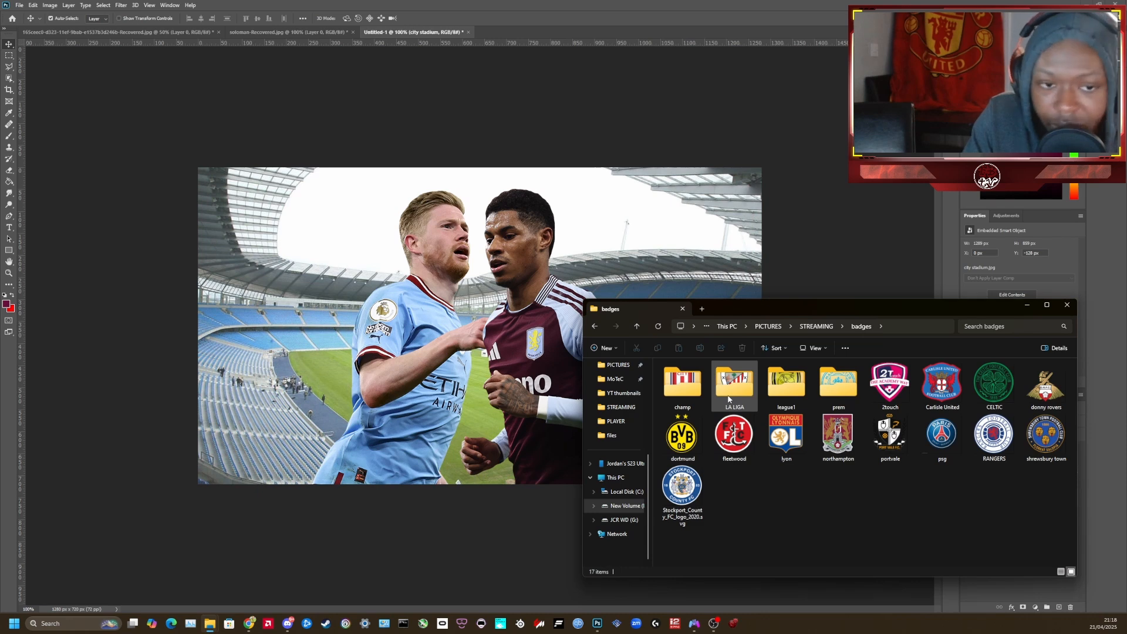
pyautogui.doubleClick(851, 403)
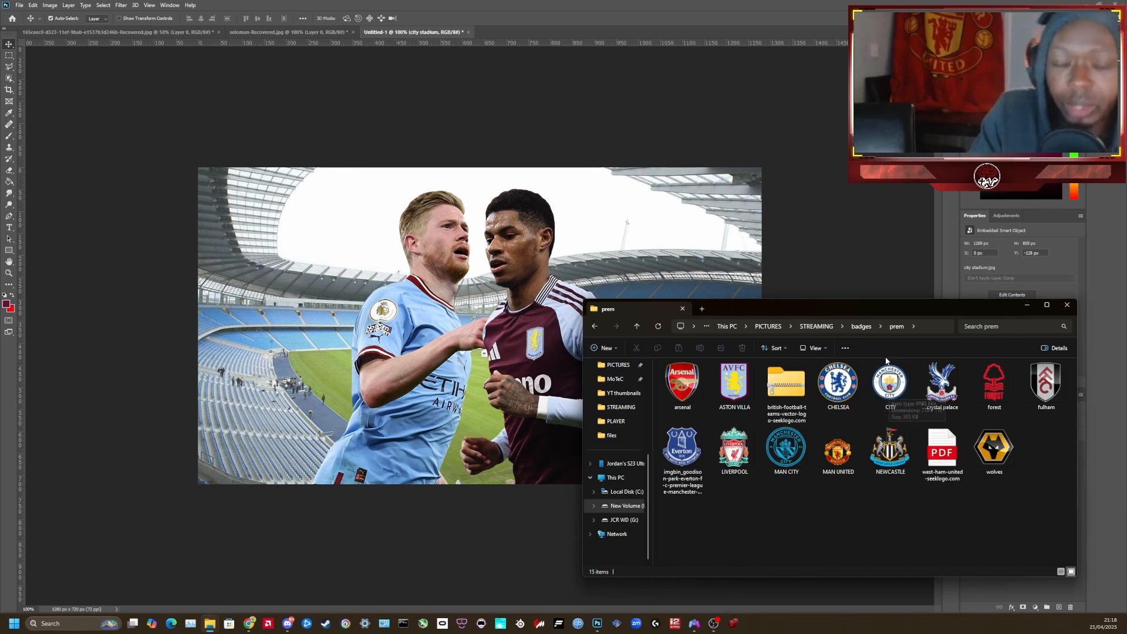
# Place the CITY badge from the prem folder behind the two players and rotate it to -25°
pyautogui.click(799, 457)
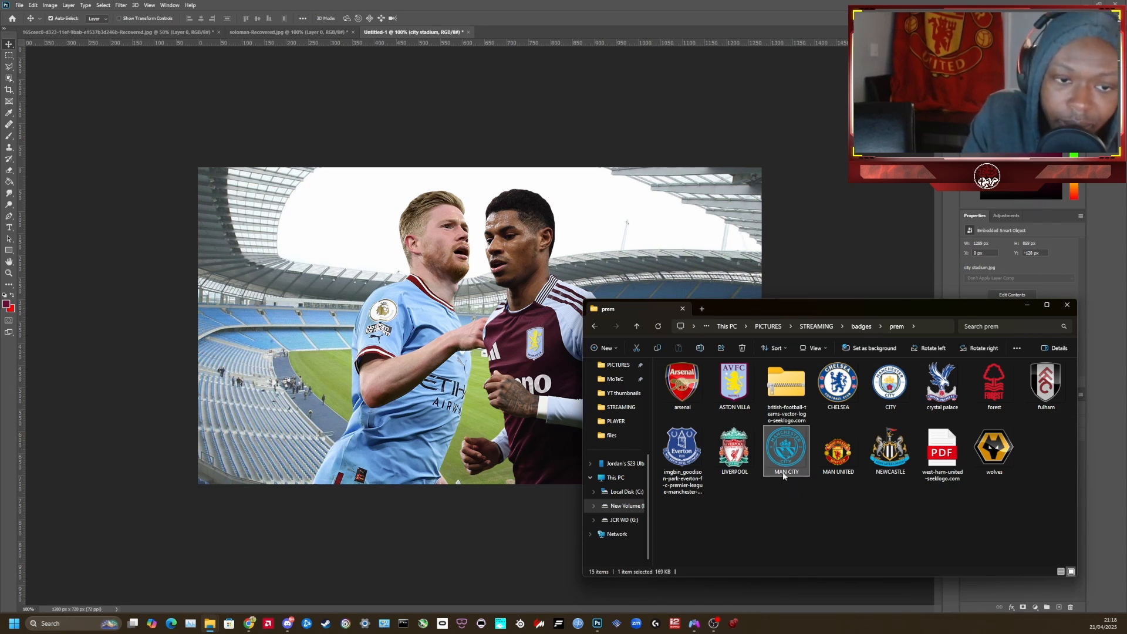
pyautogui.click(892, 396)
pyautogui.moveTo(892, 396); pyautogui.dragTo(506, 476)
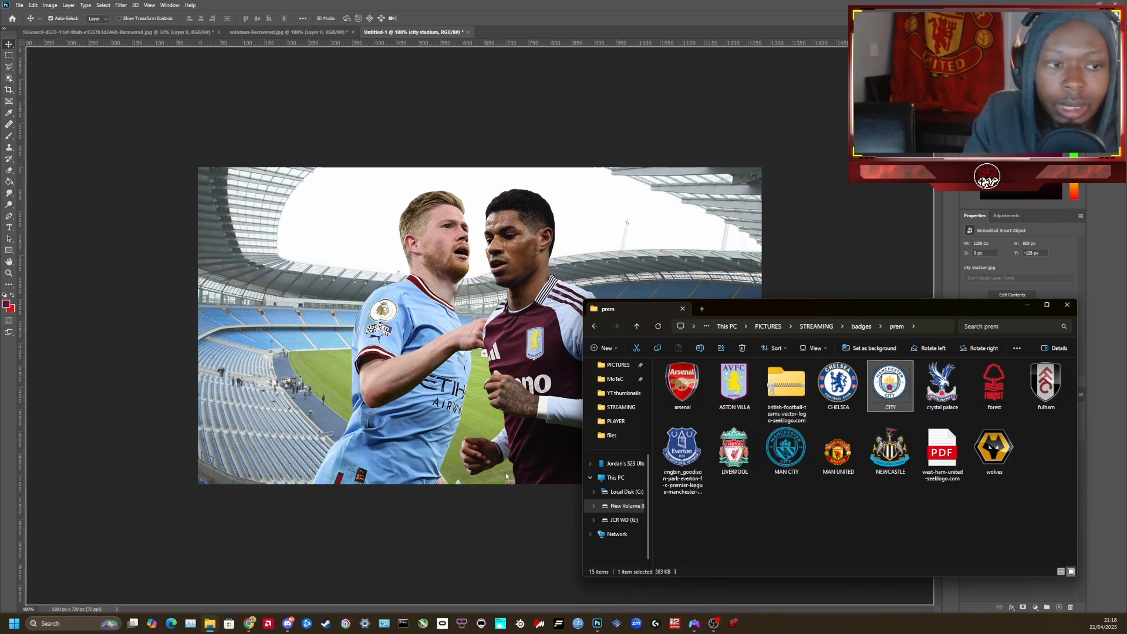
pyautogui.moveTo(286, 395); pyautogui.dragTo(288, 396)
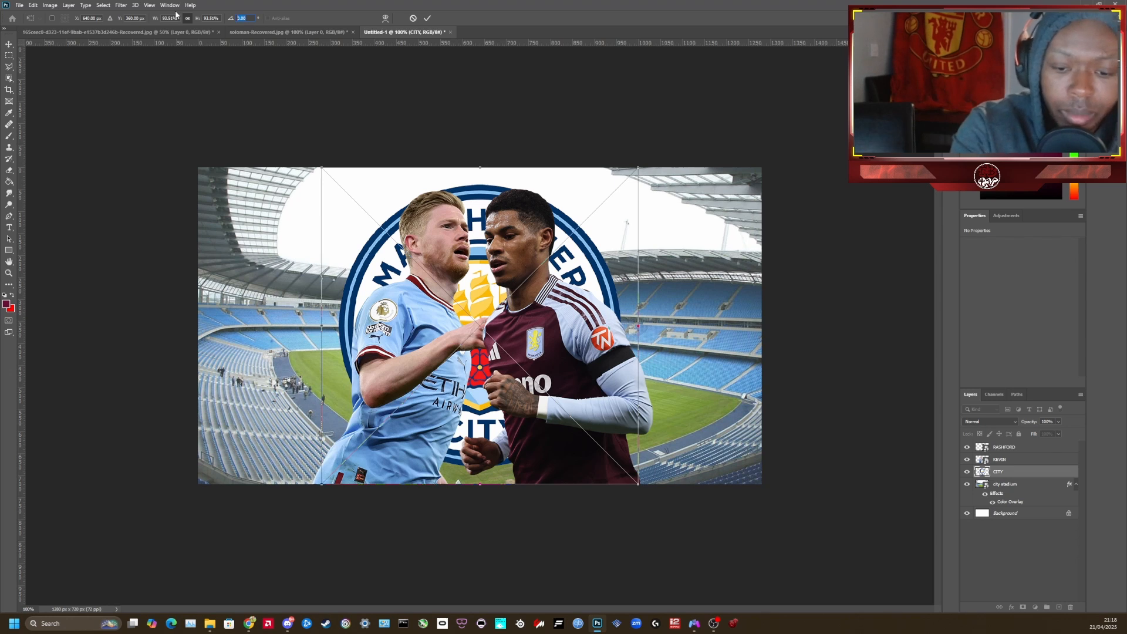
pyautogui.write('-25')
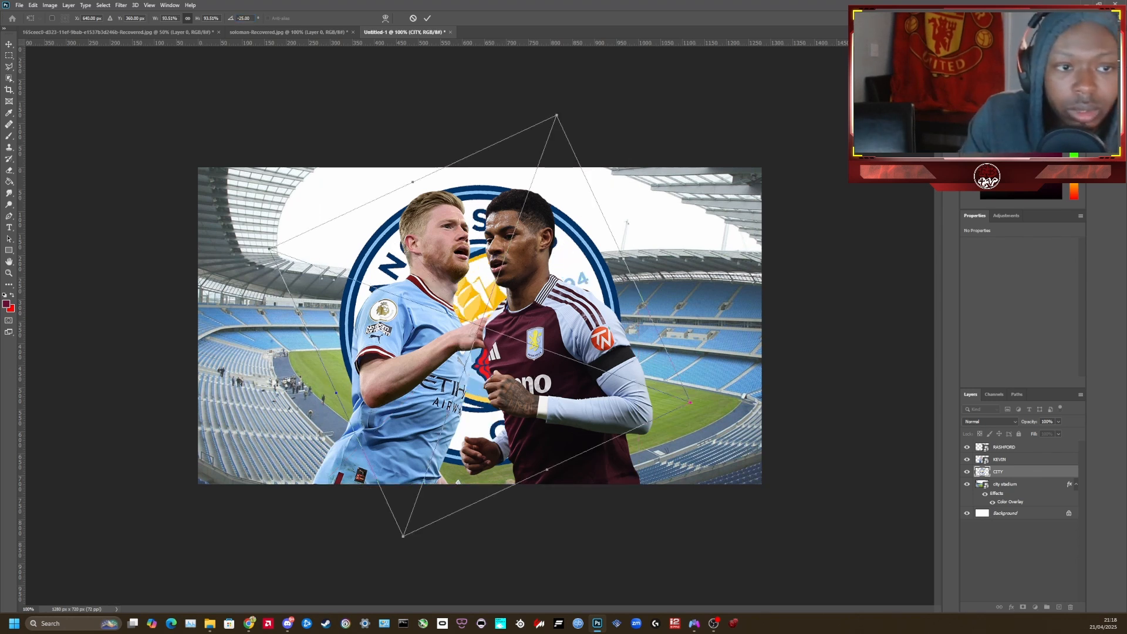
# Scale the CITY badge to about 75% and position it behind KEVIN at about X 231 px, Y 476 px
pyautogui.moveTo(572, 267); pyautogui.dragTo(406, 320)
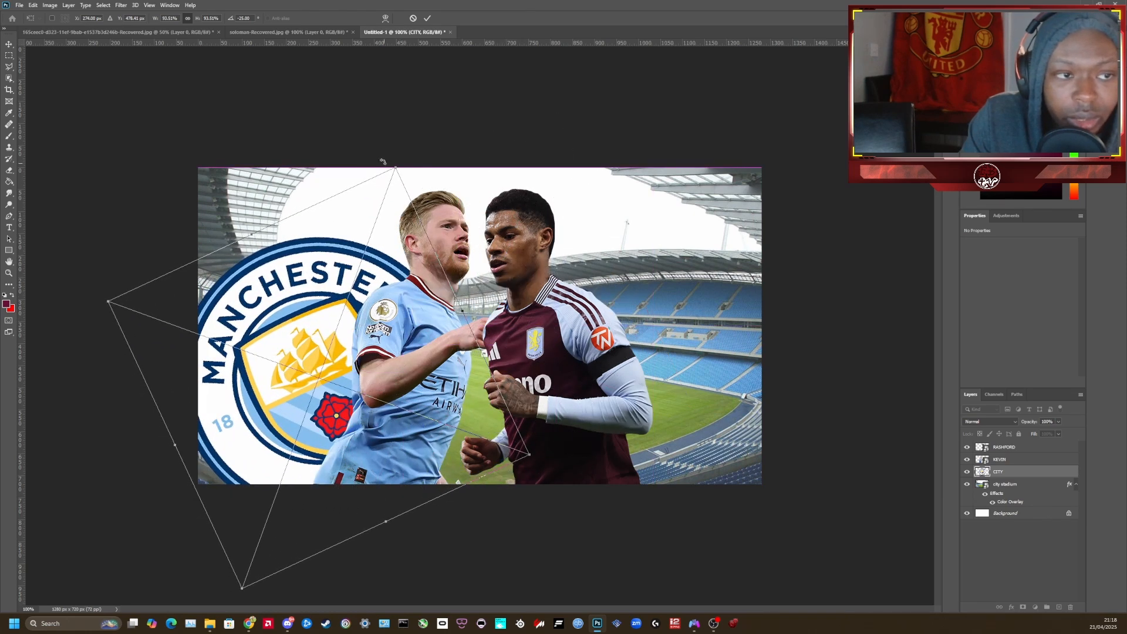
pyautogui.moveTo(392, 167); pyautogui.dragTo(350, 248)
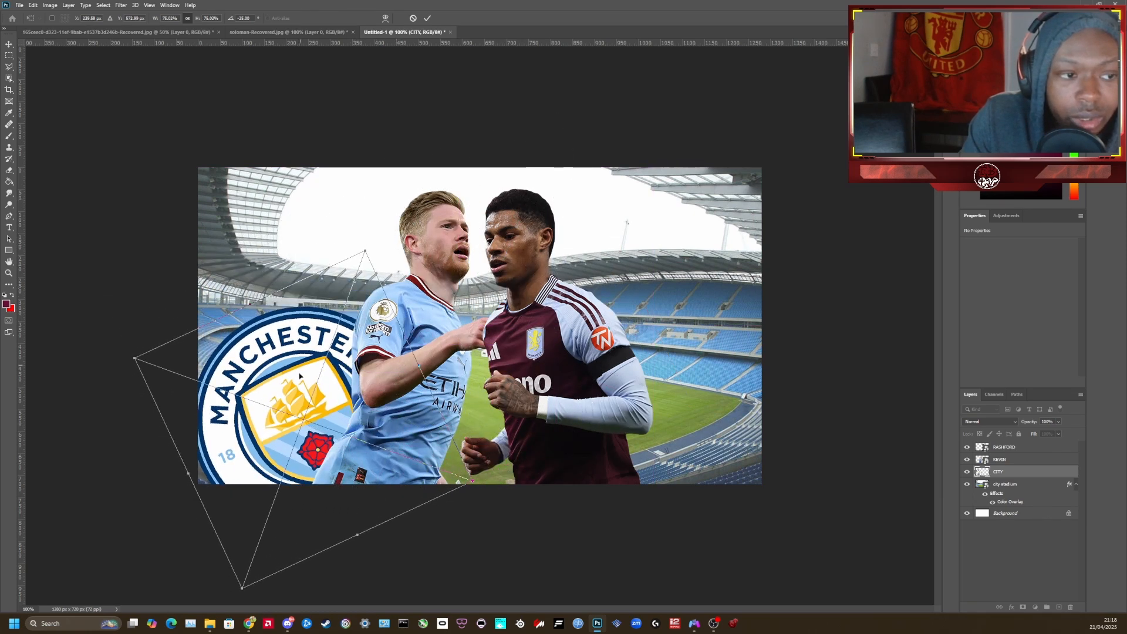
pyautogui.moveTo(302, 394); pyautogui.dragTo(298, 352)
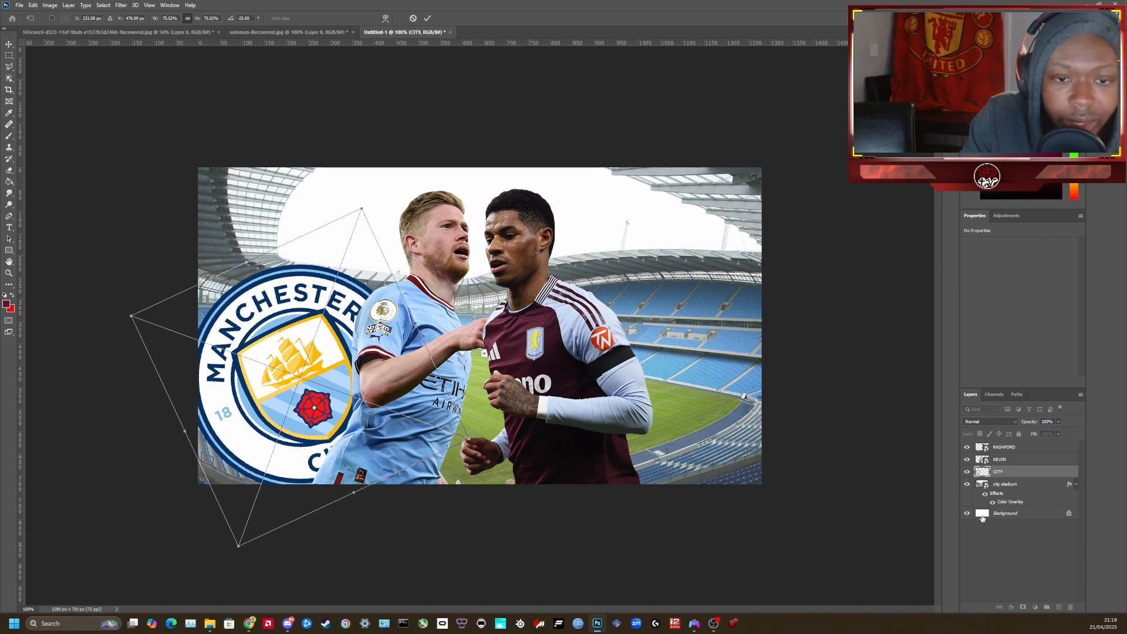
pyautogui.click(1003, 486)
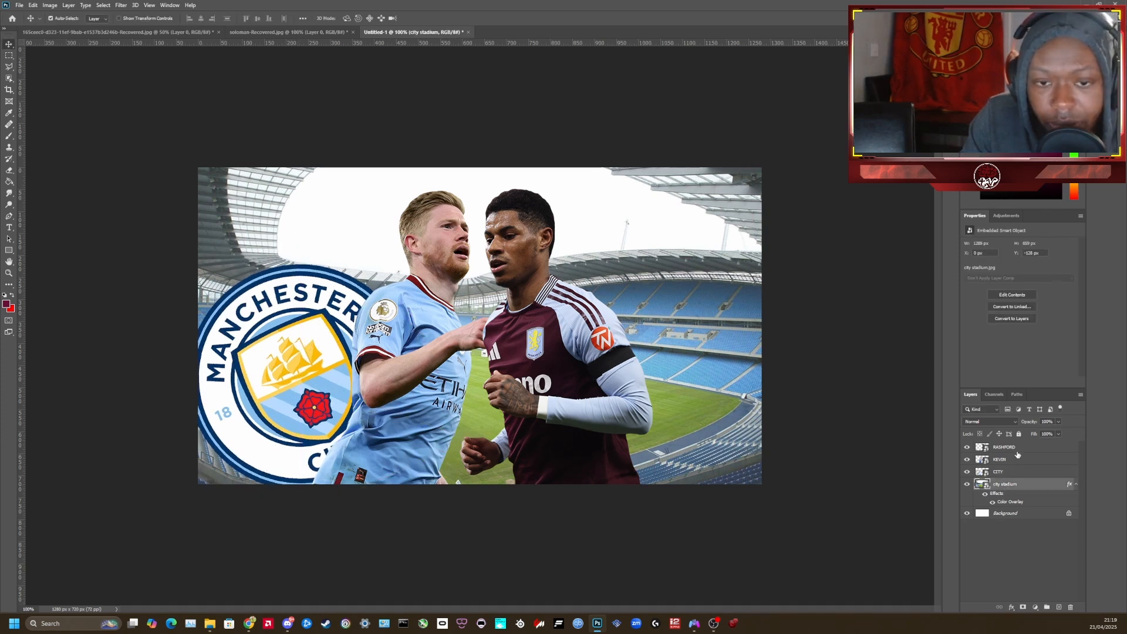
# Try the CITY layer above KEVIN in the layer order and put KEVIN back above it
pyautogui.click(1010, 474)
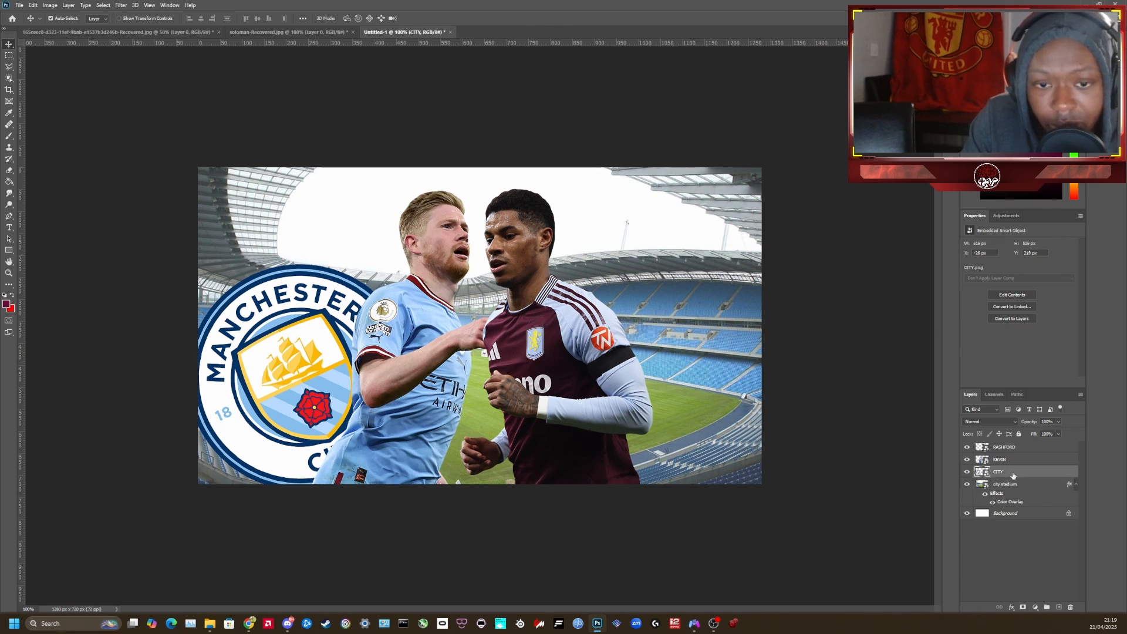
pyautogui.moveTo(1008, 478); pyautogui.dragTo(1005, 459)
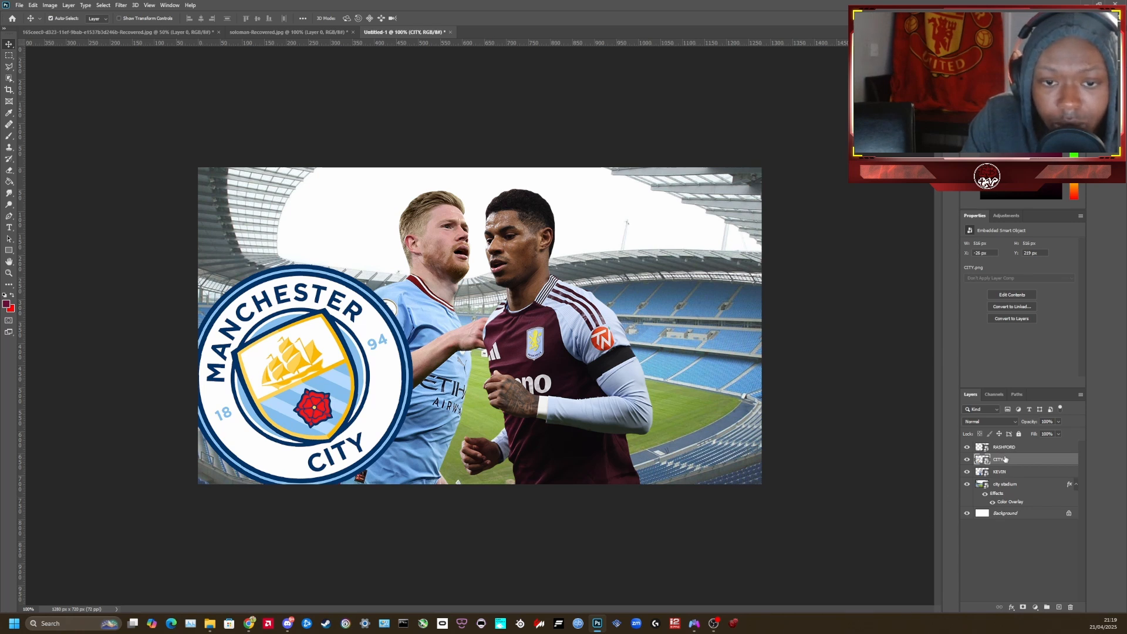
pyautogui.moveTo(1005, 475); pyautogui.dragTo(1004, 457)
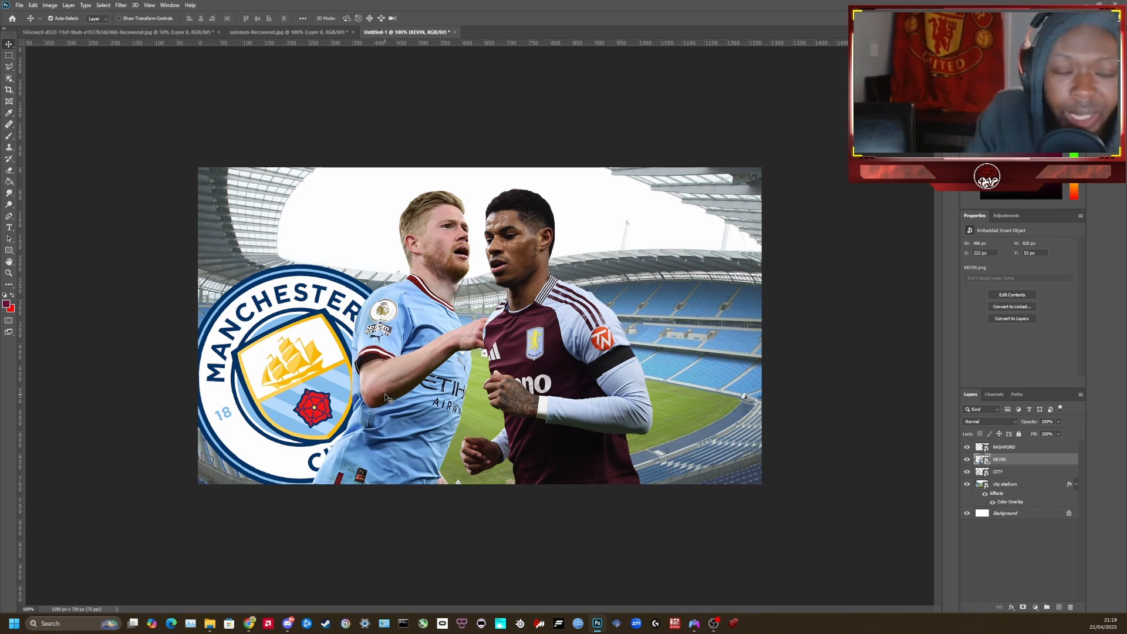
# Place the ASTON VILLA badge from the prem folder into the thumbnail and rotate it to 25°
pyautogui.moveTo(210, 624)
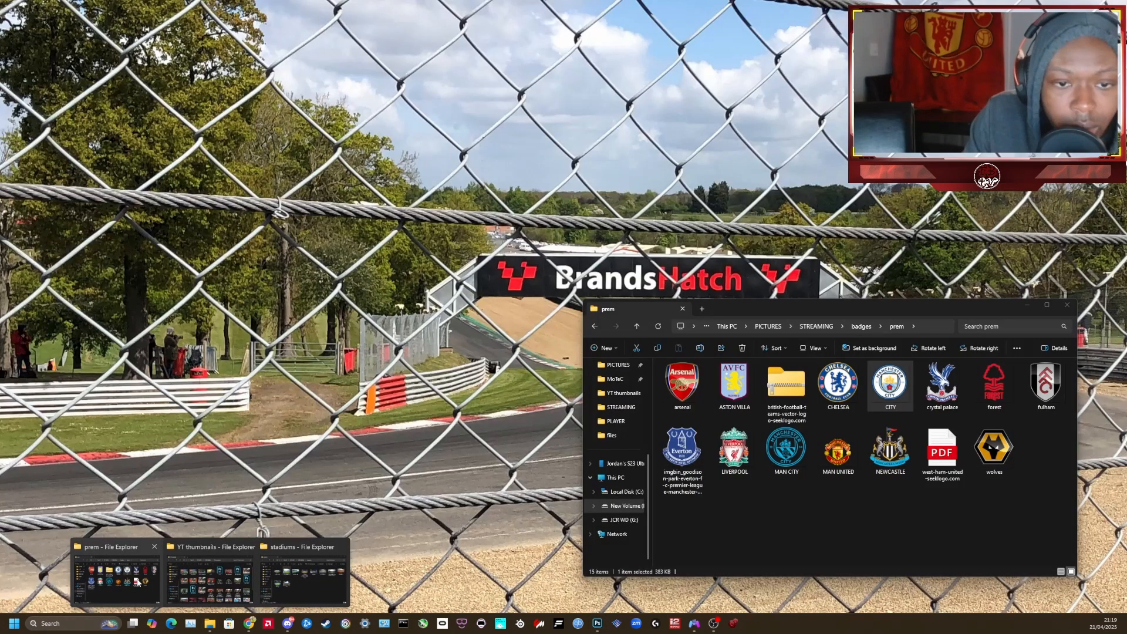
pyautogui.click(138, 582)
pyautogui.click(735, 384)
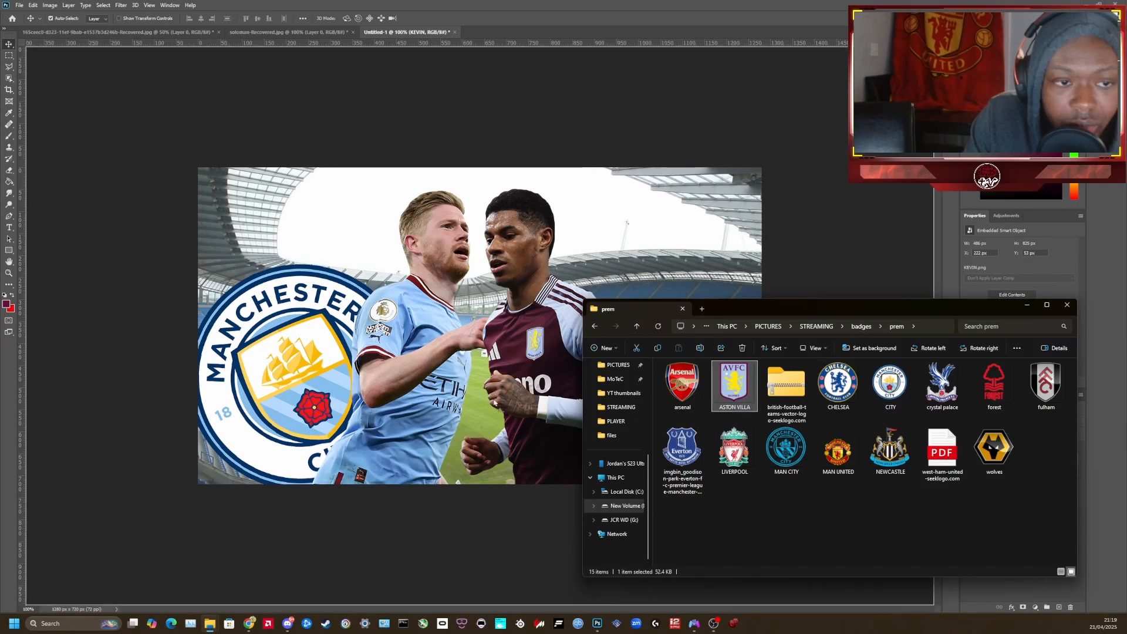
pyautogui.moveTo(494, 354); pyautogui.dragTo(547, 360)
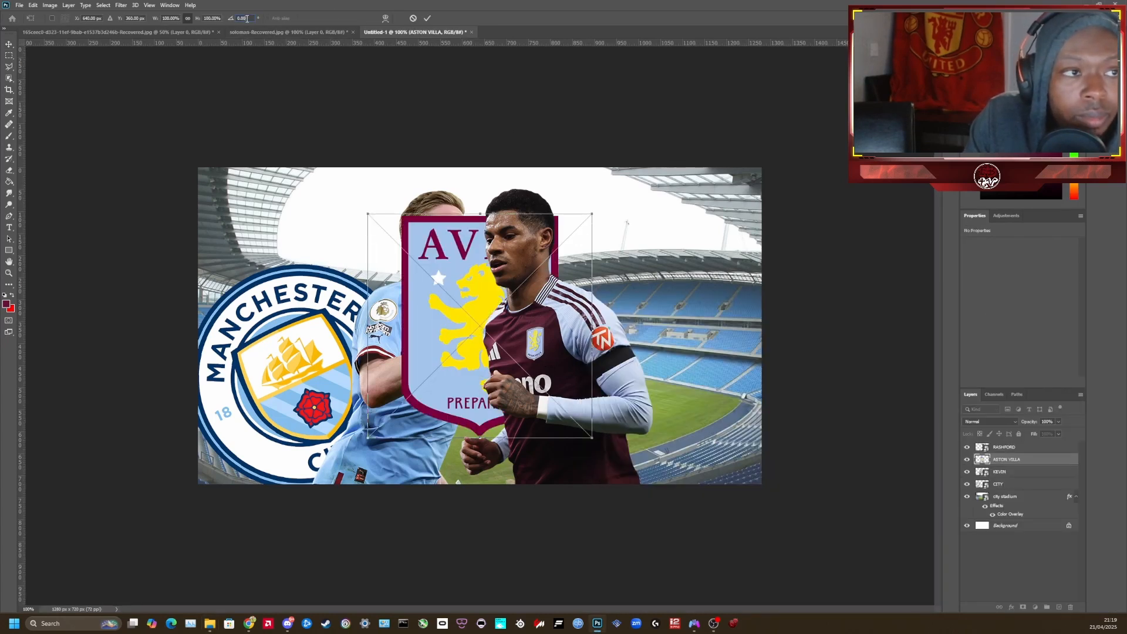
pyautogui.moveTo(246, 18); pyautogui.dragTo(181, 19)
pyautogui.write('25')
pyautogui.press('Return')
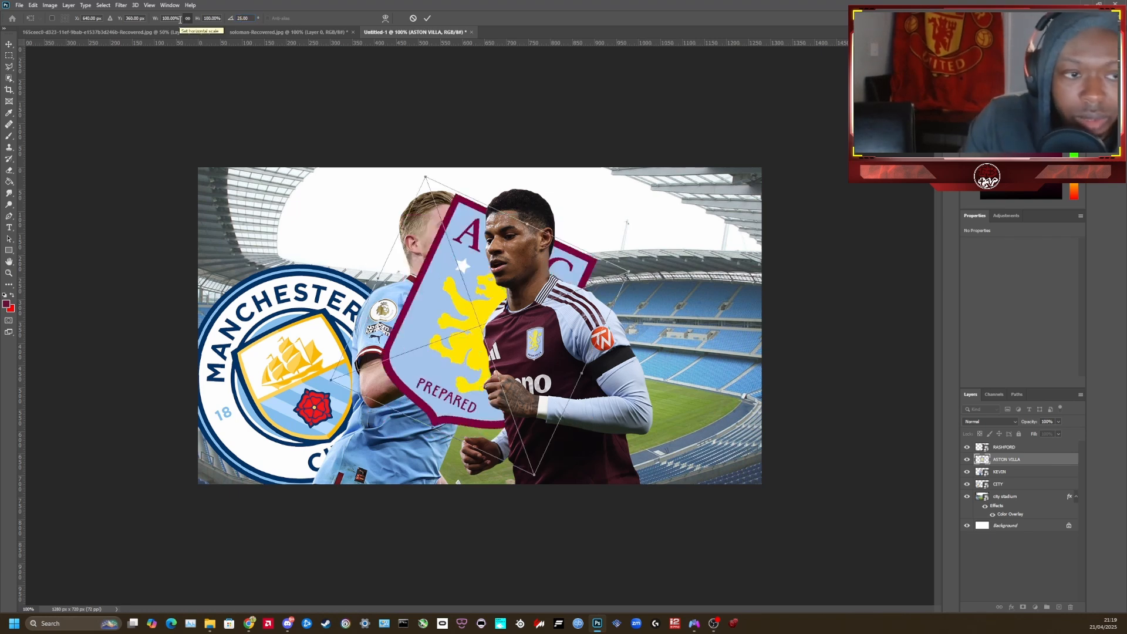
# Position the ASTON VILLA badge behind RASHFORD at about X 1047 px, Y 510 px, and reorder KEVIN above it
pyautogui.moveTo(468, 337); pyautogui.dragTo(648, 400)
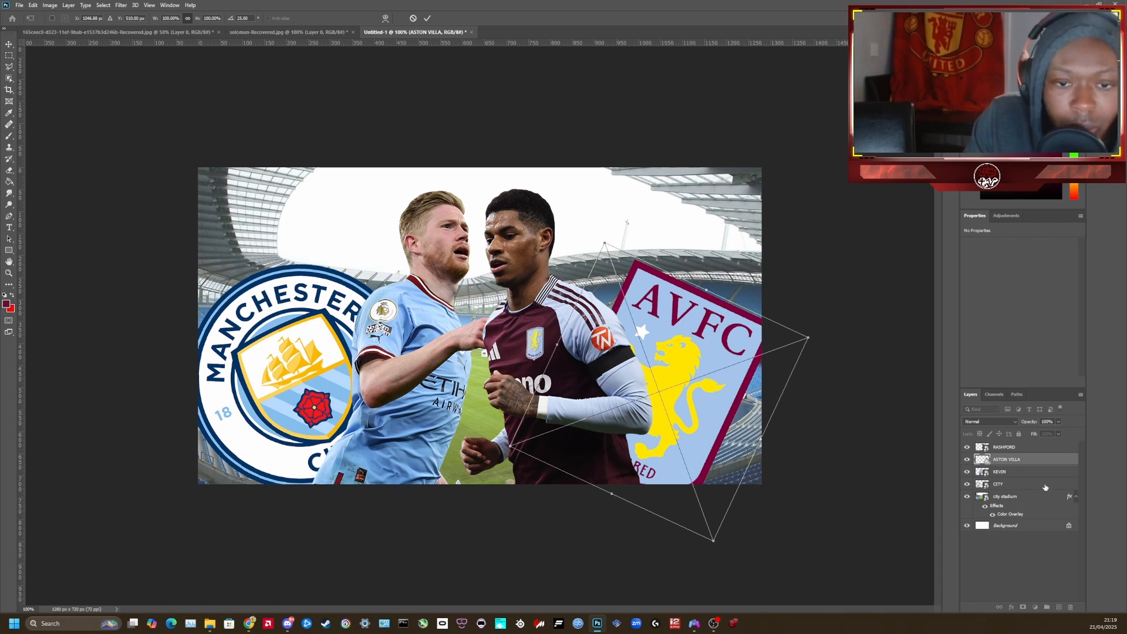
pyautogui.click(1001, 474)
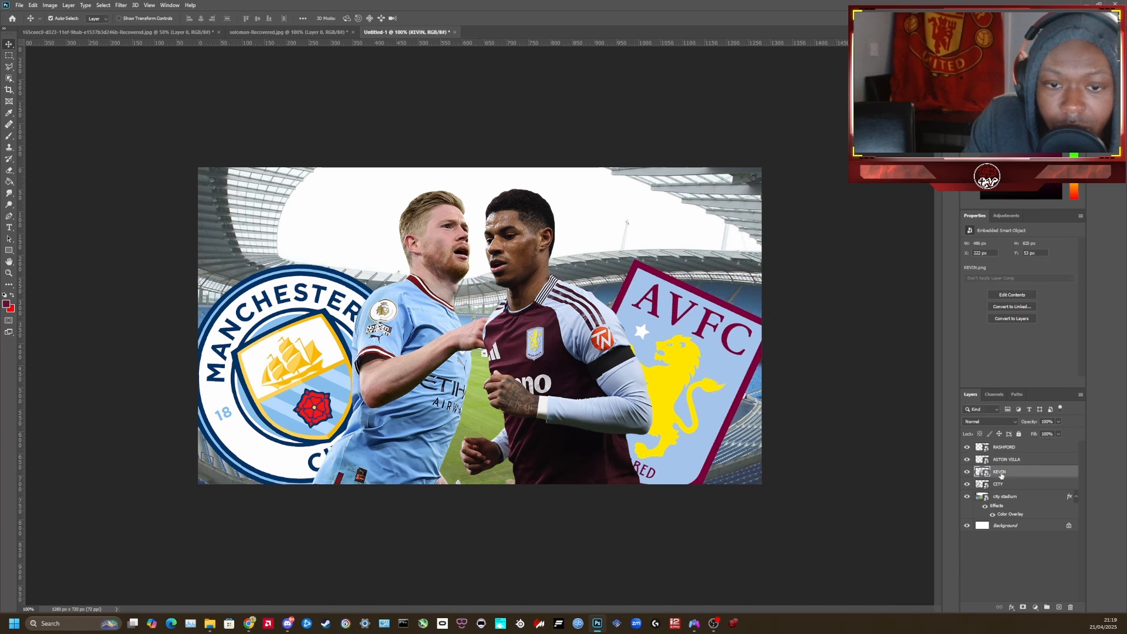
pyautogui.moveTo(1001, 475); pyautogui.dragTo(1006, 459)
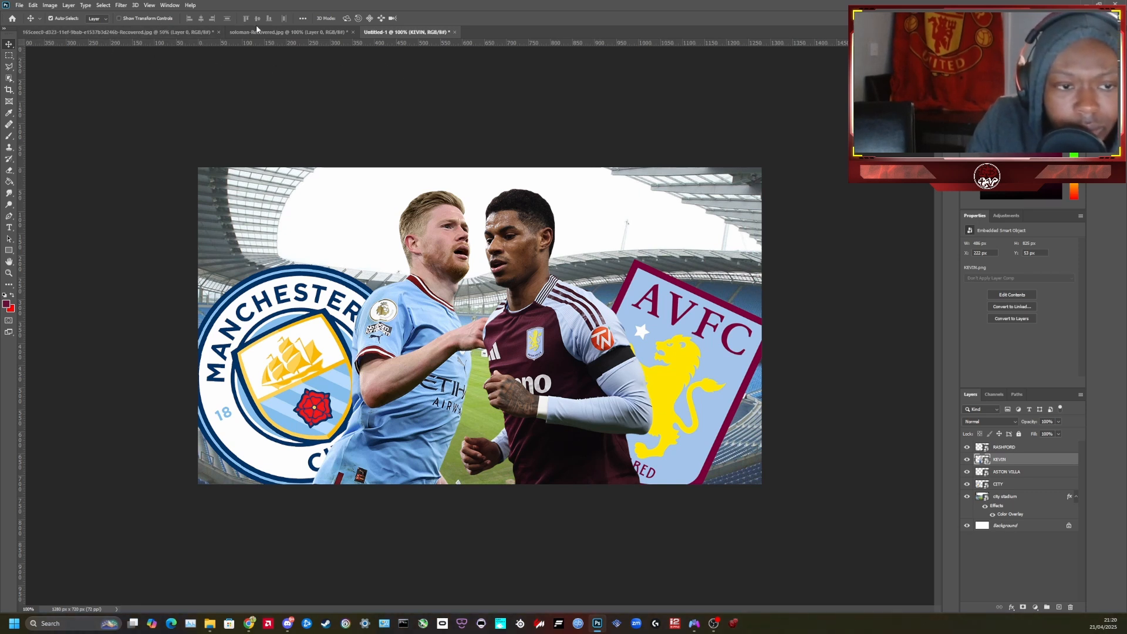
# Step through the layers from city stadium and Background up to RASHFORD to review the layer order
pyautogui.click(1010, 498)
pyautogui.click(1012, 527)
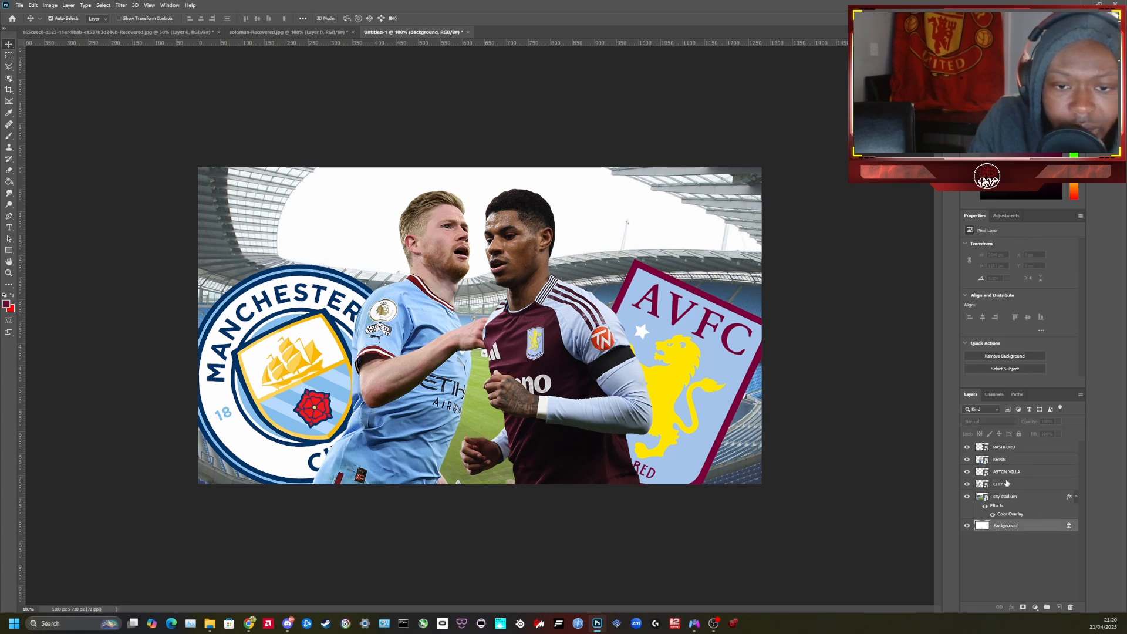
pyautogui.click(1008, 484)
pyautogui.click(1011, 473)
pyautogui.click(1008, 461)
pyautogui.click(1007, 449)
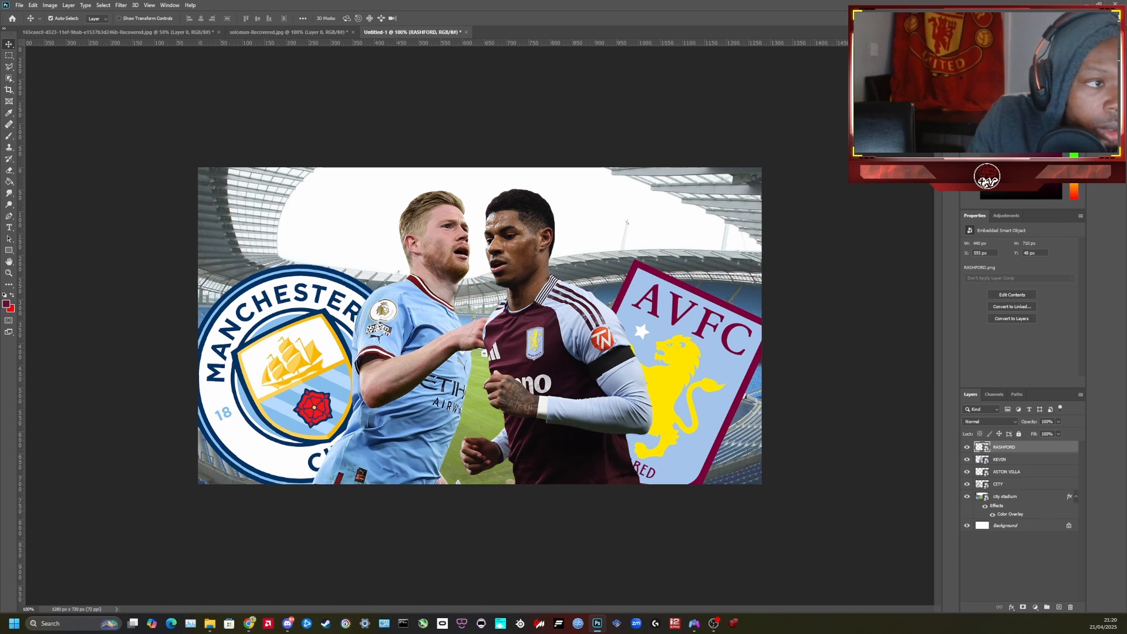
# Draw a text box about 1189 × 628 px across the thumbnail and enter WATCH ALONG in it
pyautogui.click(11, 232)
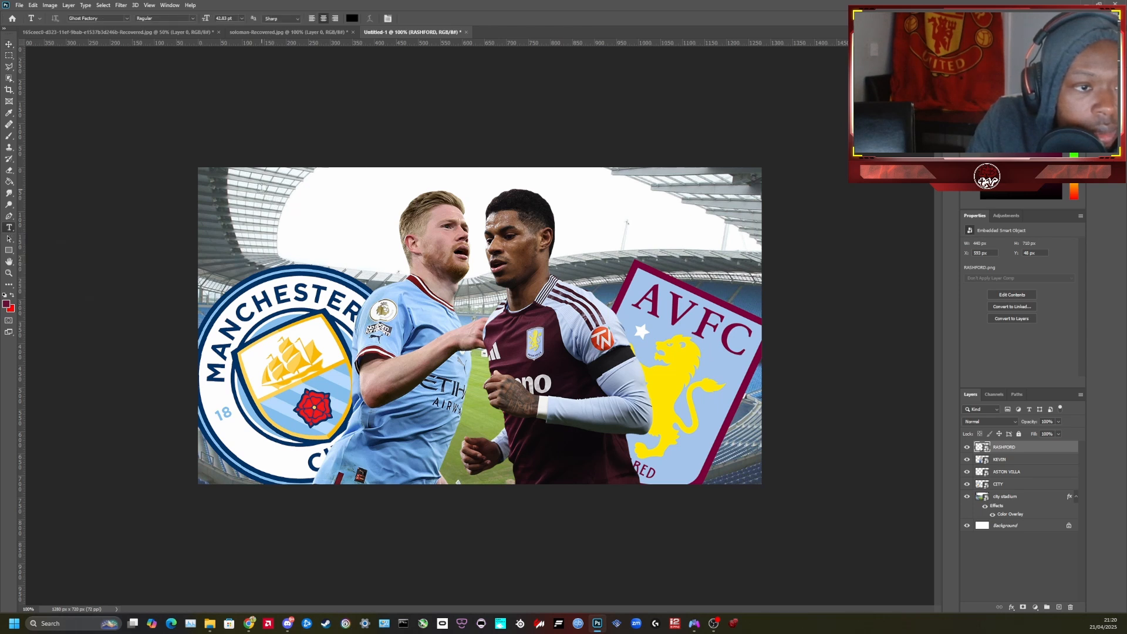
pyautogui.moveTo(225, 184); pyautogui.dragTo(748, 460)
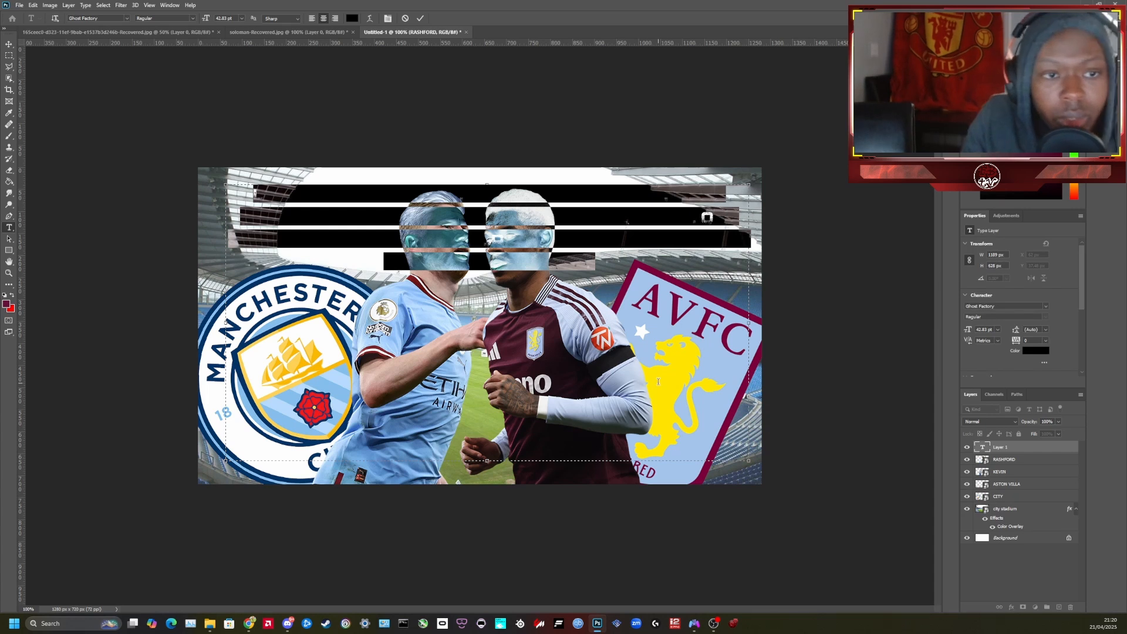
pyautogui.press('Delete')
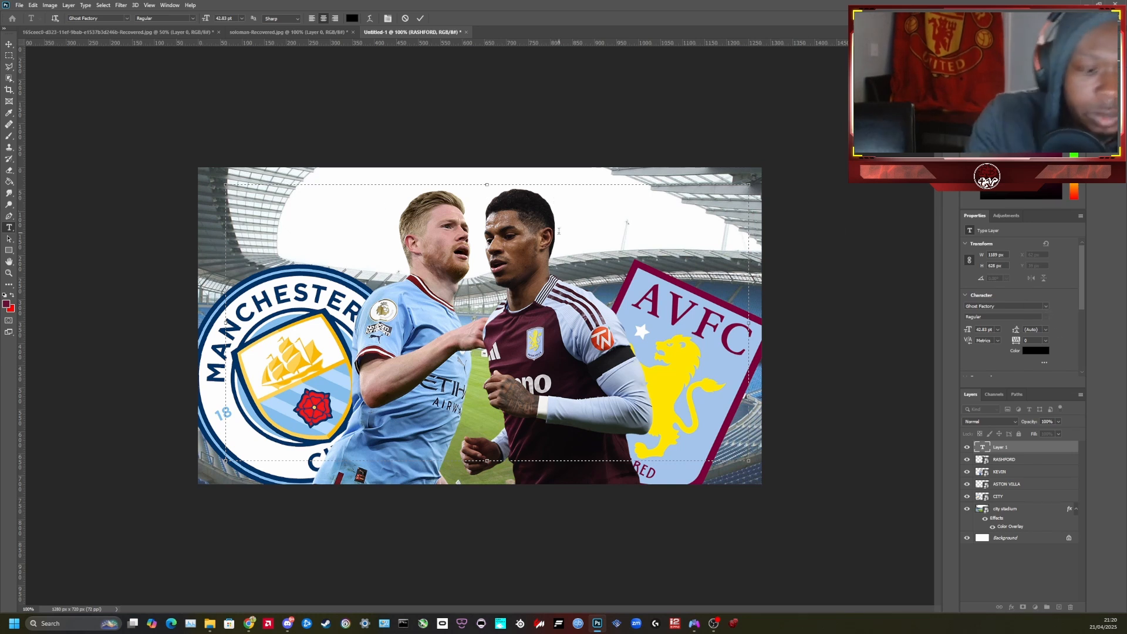
pyautogui.write('W')
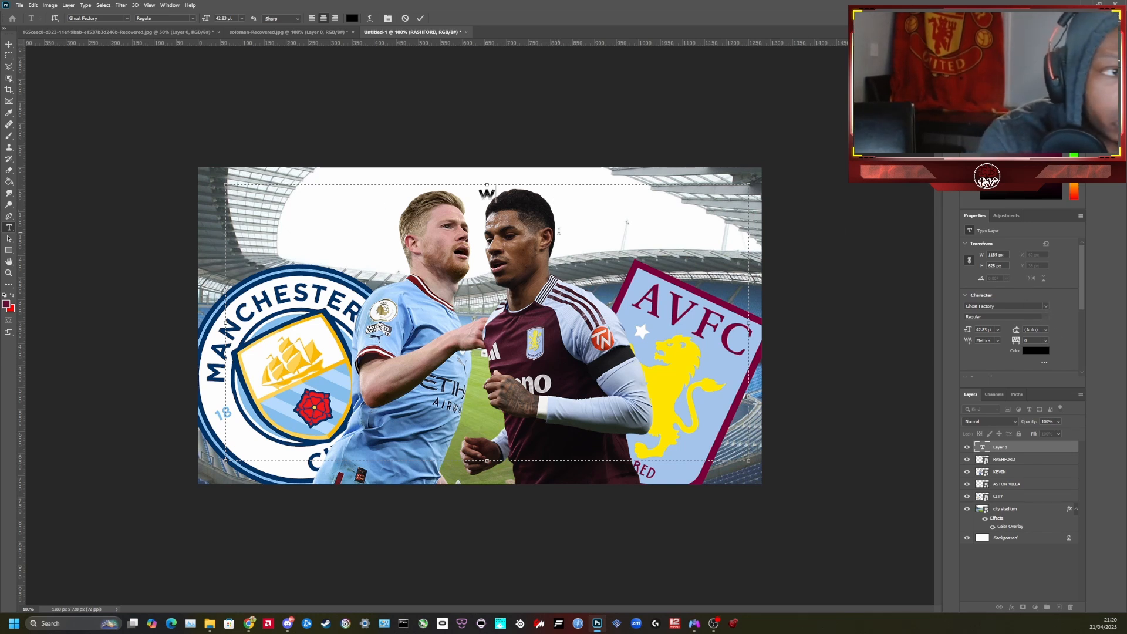
pyautogui.write('AT')
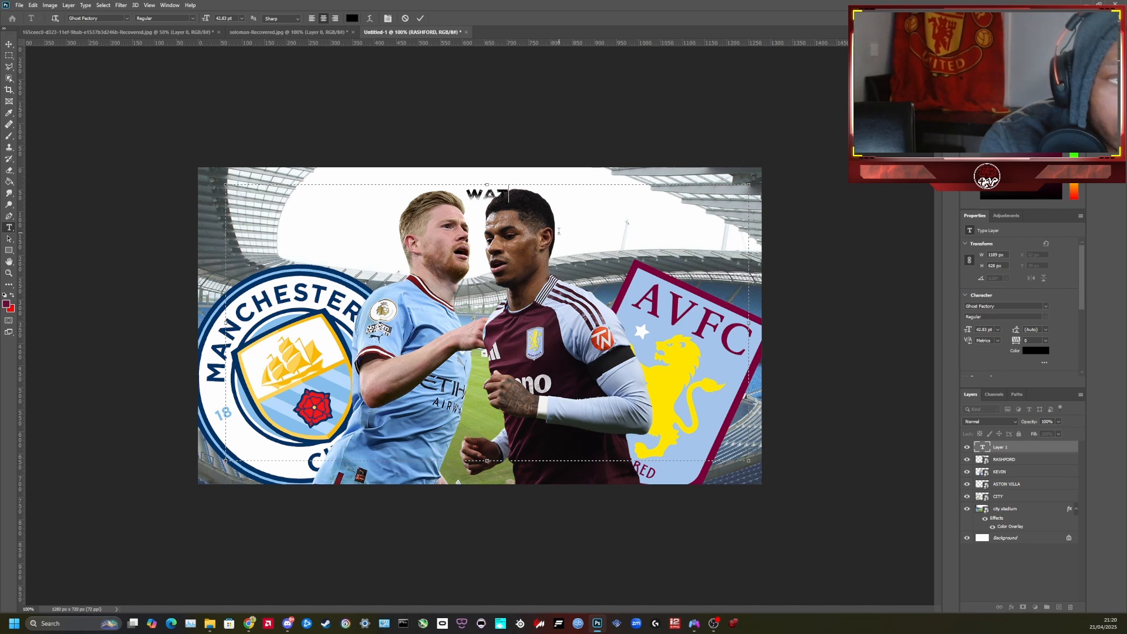
pyautogui.write('CH ALONG')
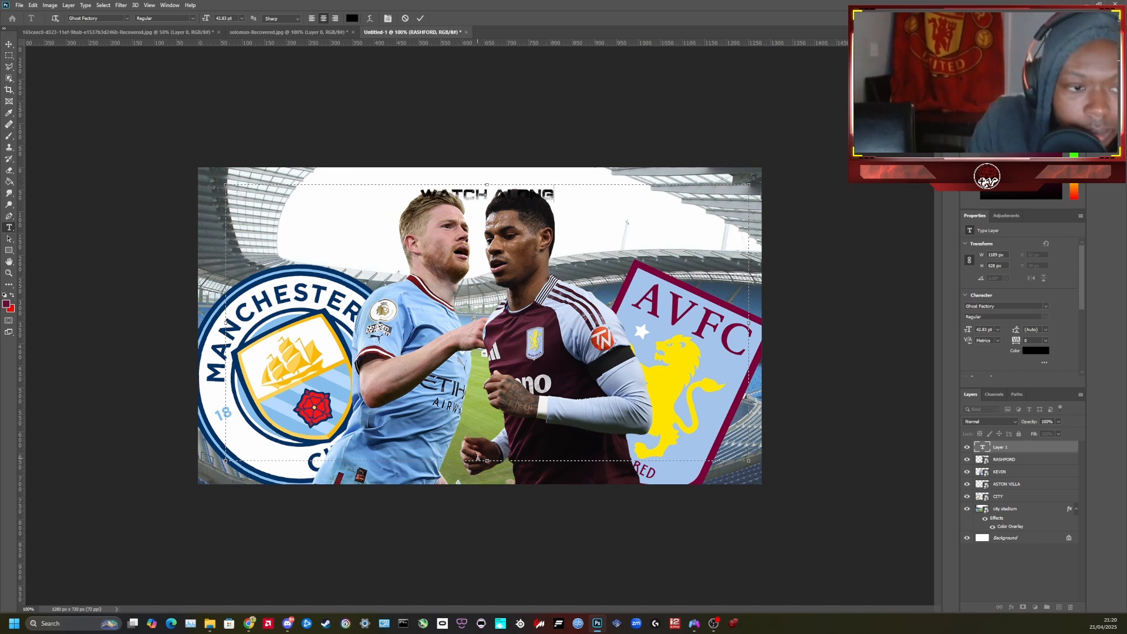
# Reduce the text box to about 89 px high and set the WATCH ALONG font to Faster Stroker
pyautogui.moveTo(487, 461); pyautogui.dragTo(485, 224)
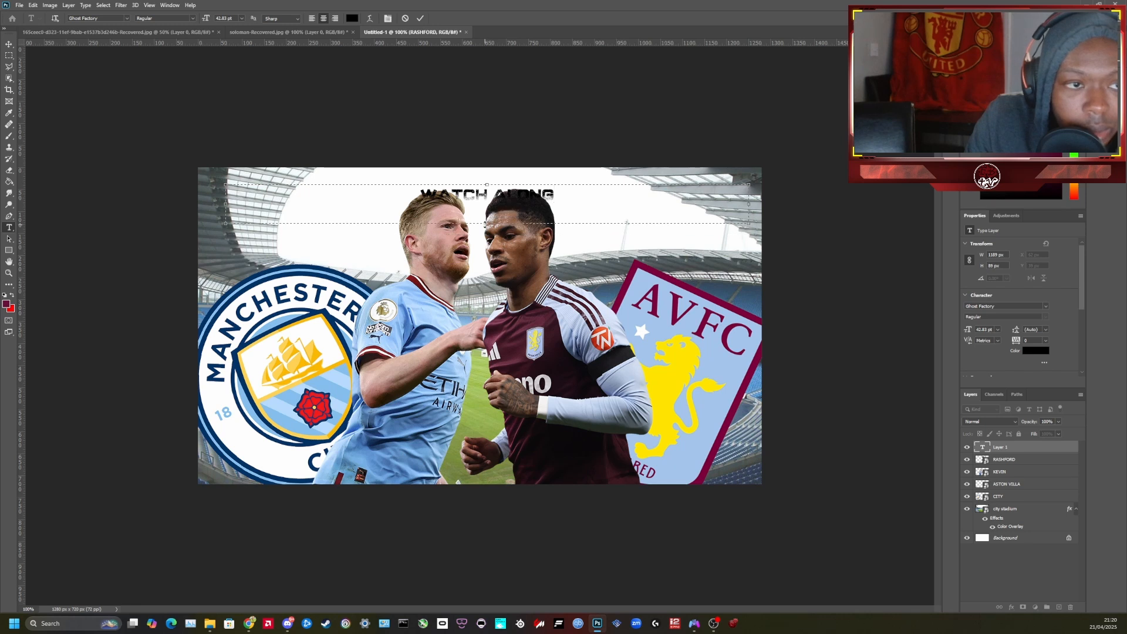
pyautogui.moveTo(561, 195); pyautogui.dragTo(417, 196)
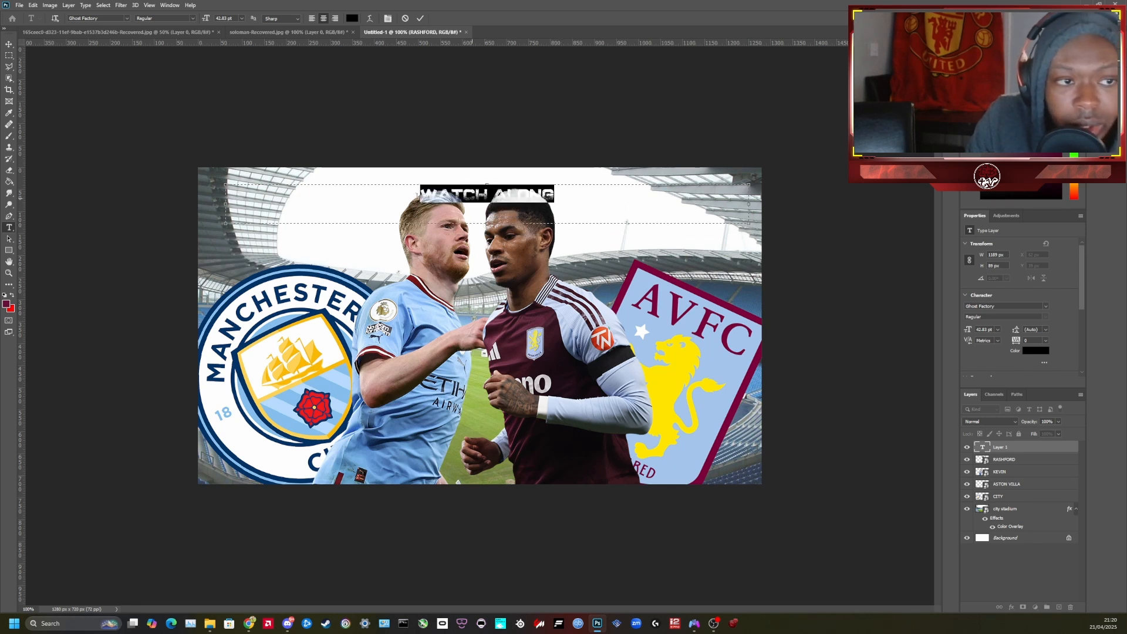
pyautogui.click(1043, 306)
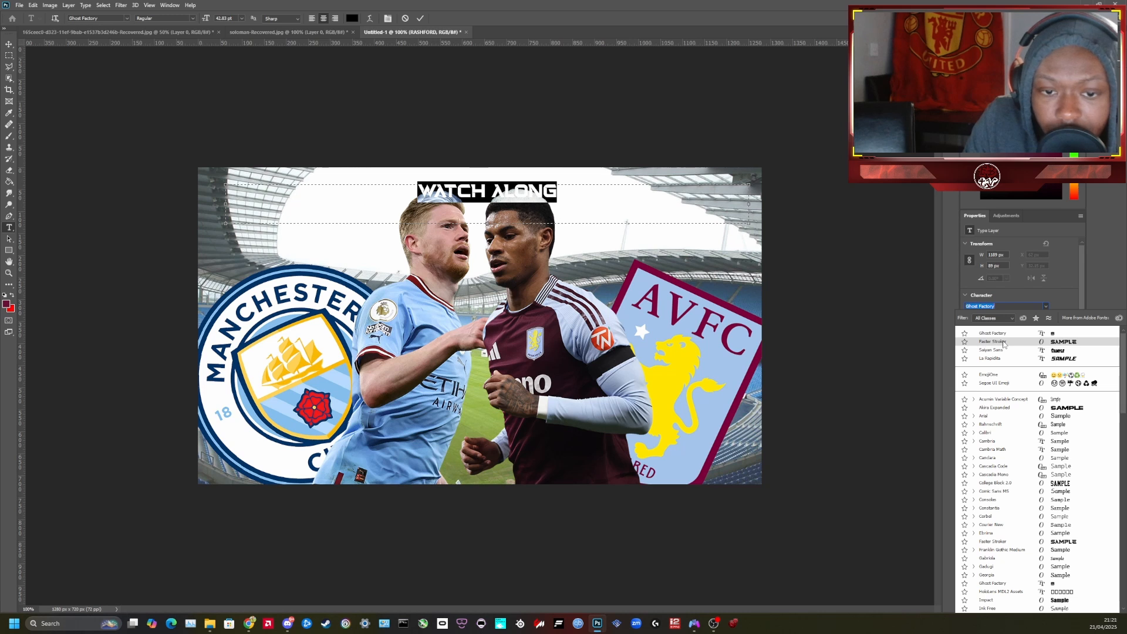
pyautogui.click(1003, 342)
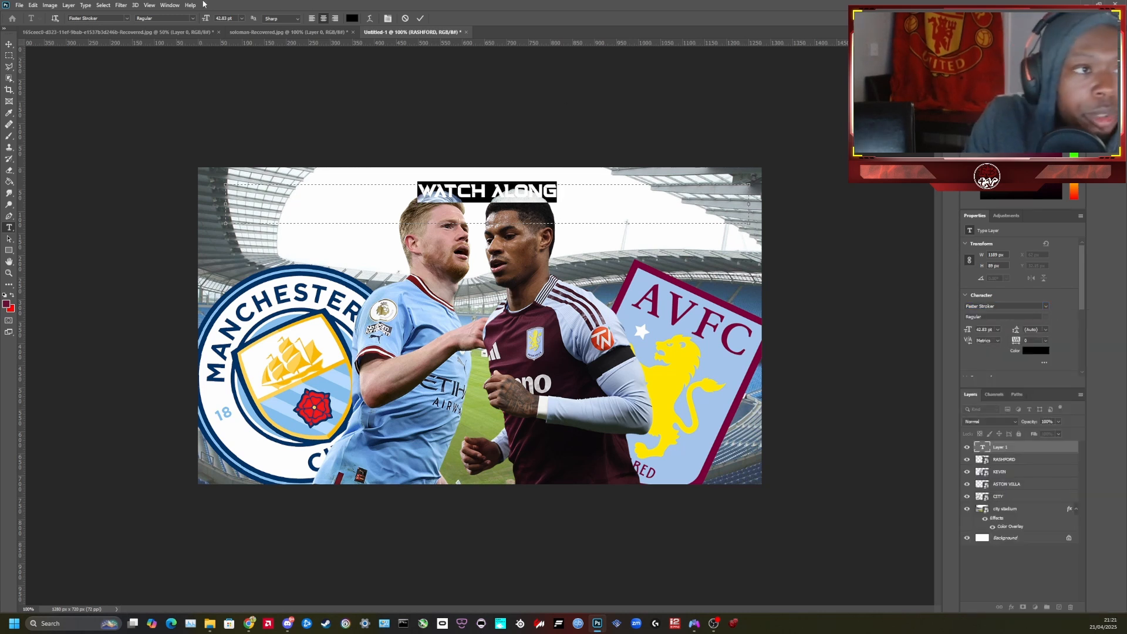
# Commit the WATCH ALONG text and select the CITY layer
pyautogui.click(18, 6)
pyautogui.moveTo(80, 59)
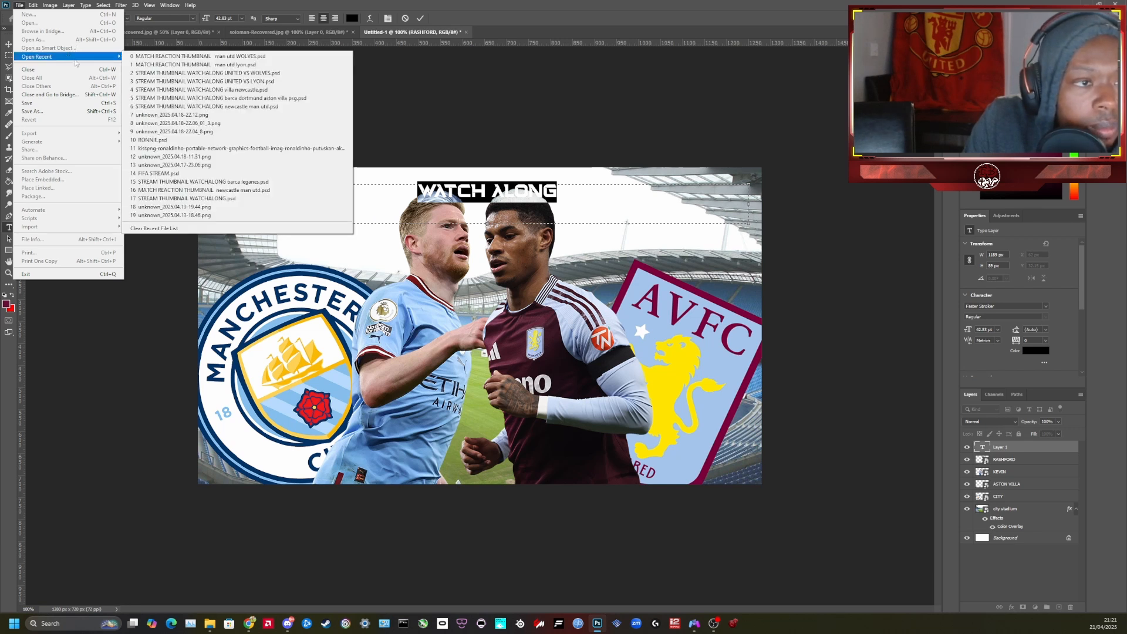
pyautogui.click(980, 432)
pyautogui.click(1004, 496)
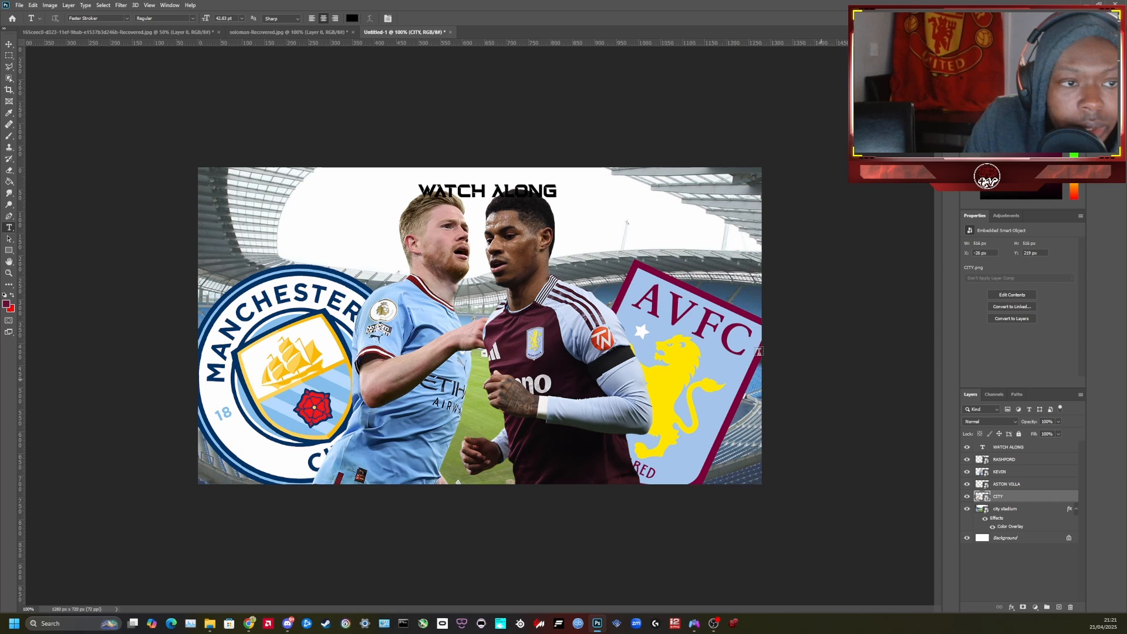
# Open the existing file STREAM THUMBNAIL WATCHALONG leeds united stoke from the files folder
pyautogui.click(19, 5)
pyautogui.moveTo(82, 58)
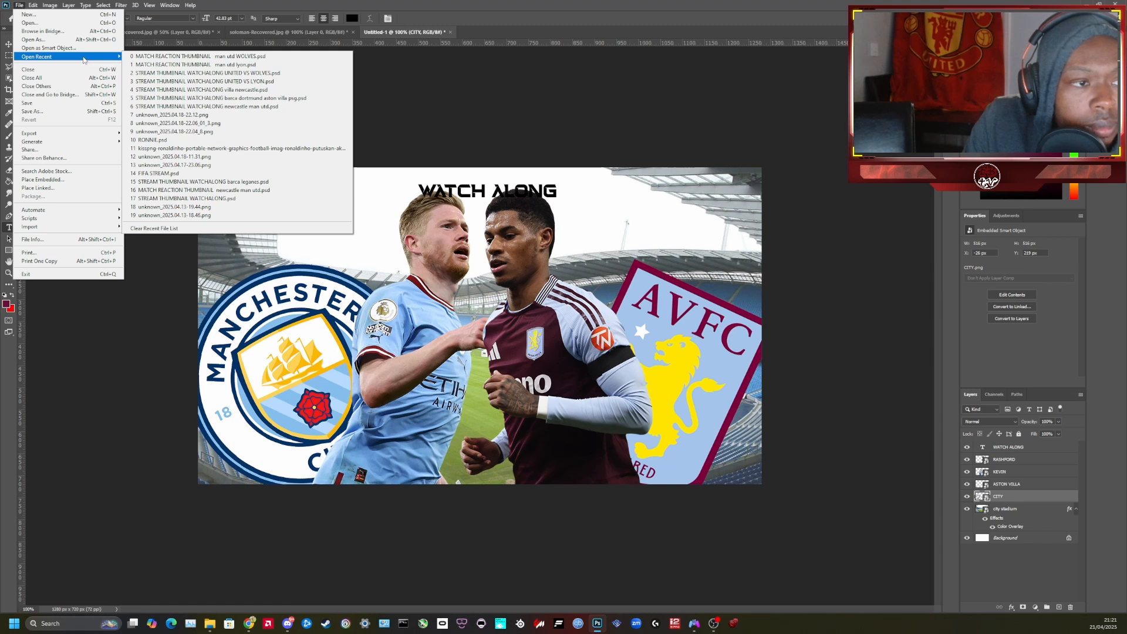
pyautogui.click(51, 23)
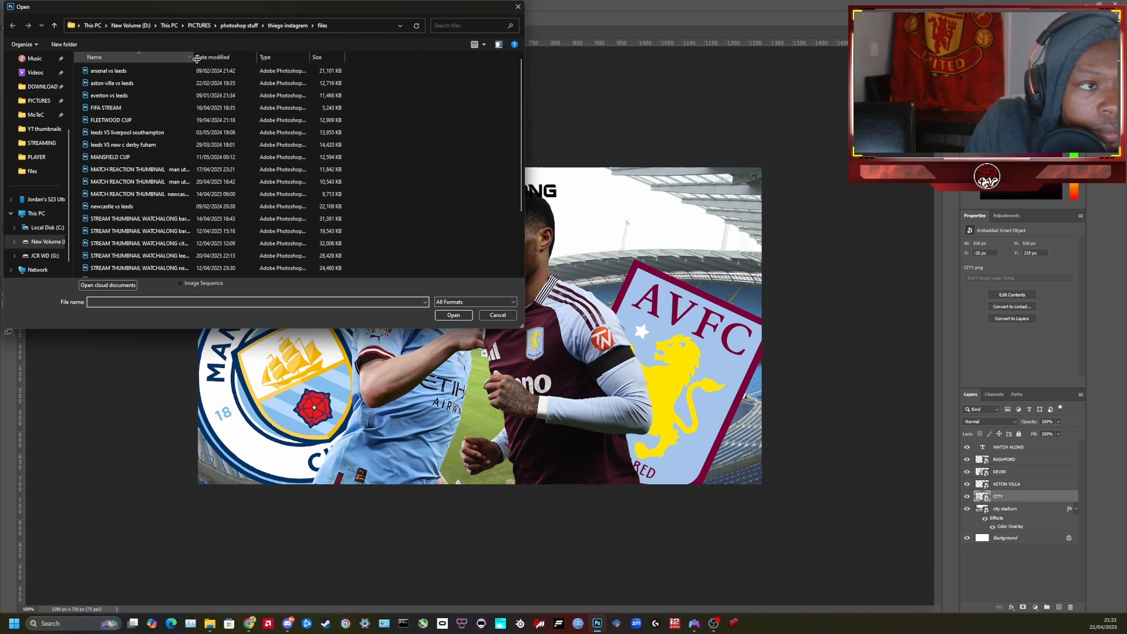
pyautogui.moveTo(194, 57); pyautogui.dragTo(389, 57)
pyautogui.scroll(-2, 249, 262)
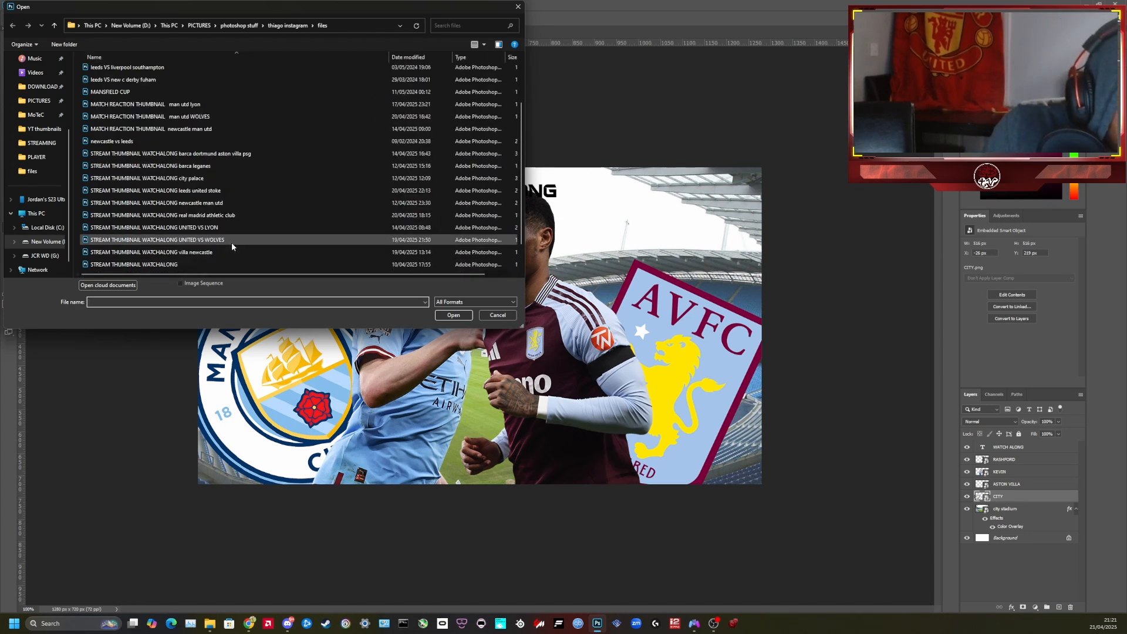
pyautogui.scroll(-1, 231, 248)
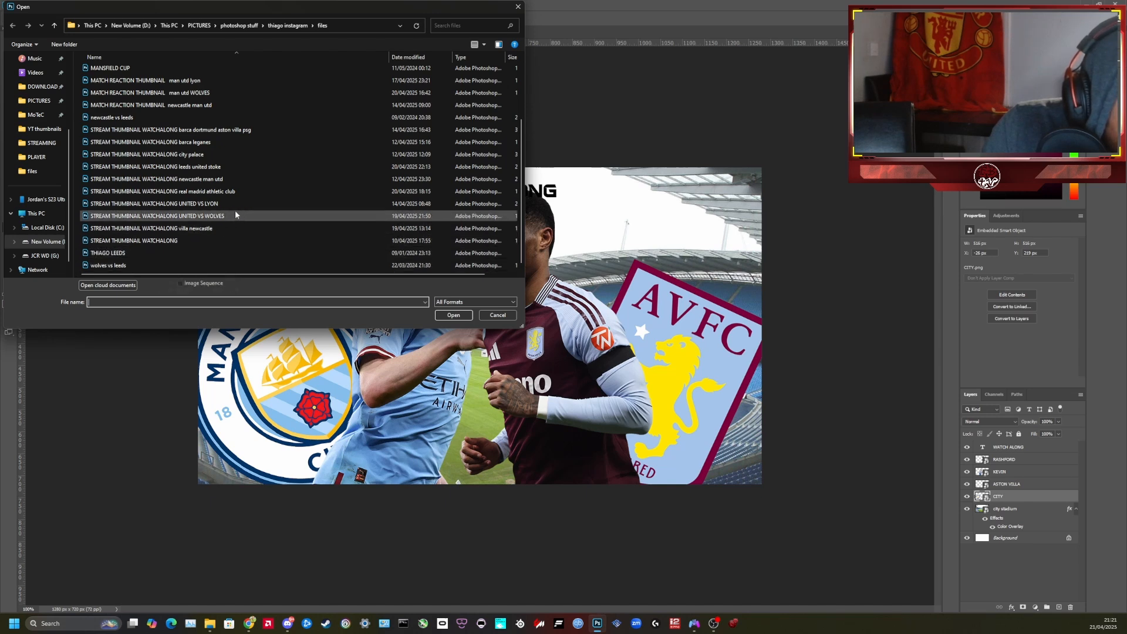
pyautogui.click(251, 167)
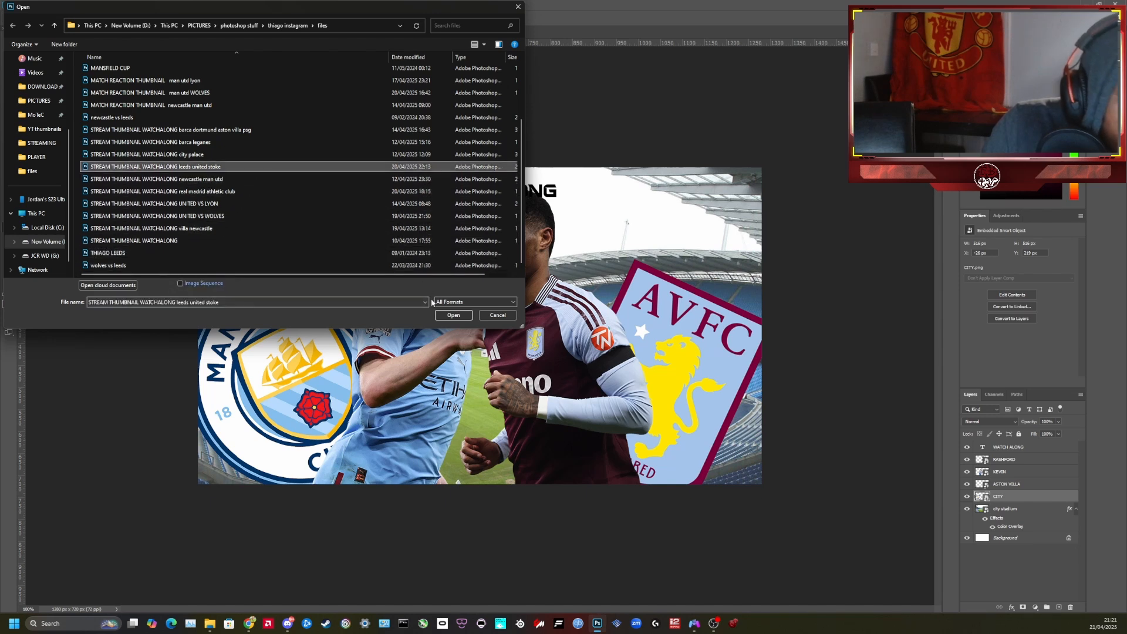
pyautogui.click(456, 317)
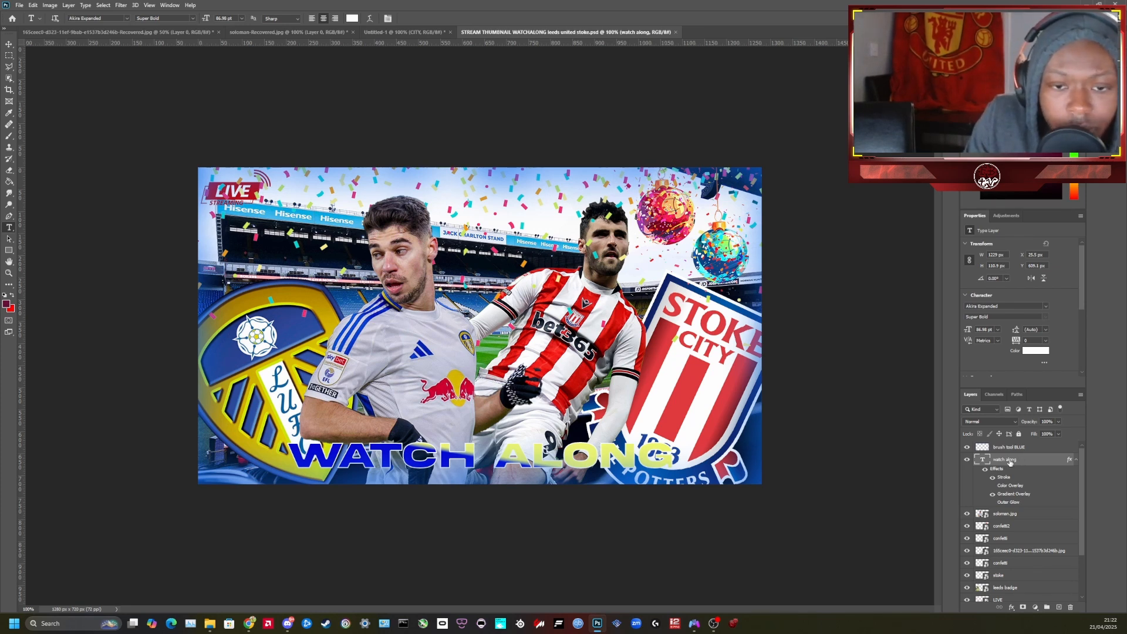
# Move the watch along text layer up the Leeds–Stoke thumbnail to about X 620 px, Y 216 px
pyautogui.hotkey('ctrl', 't')
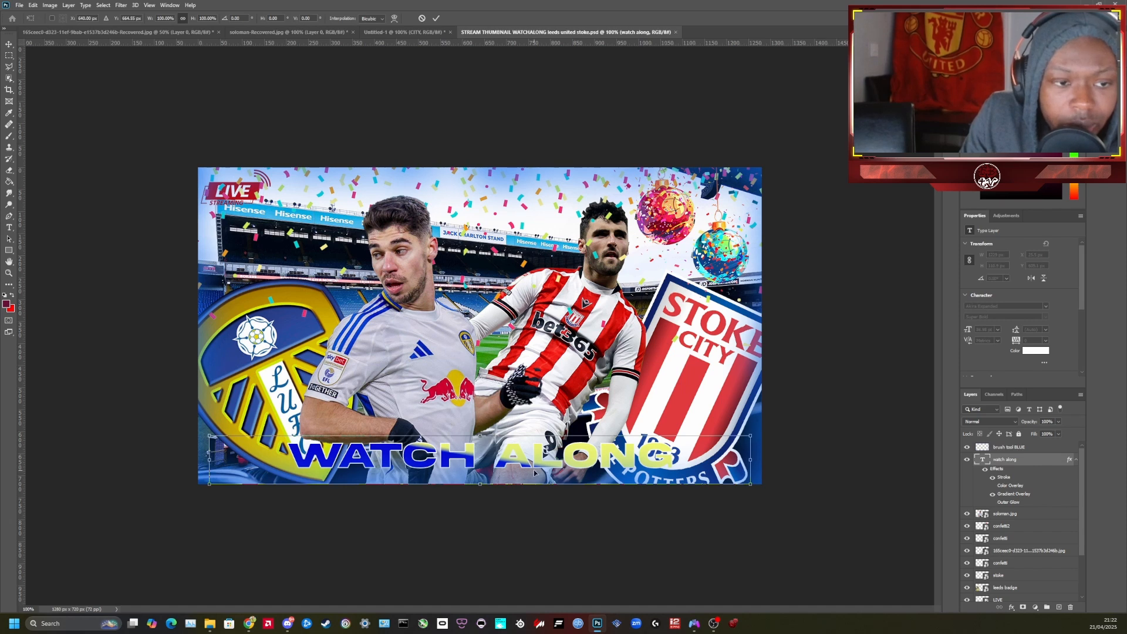
pyautogui.moveTo(524, 463); pyautogui.dragTo(521, 261)
pyautogui.press('Return')
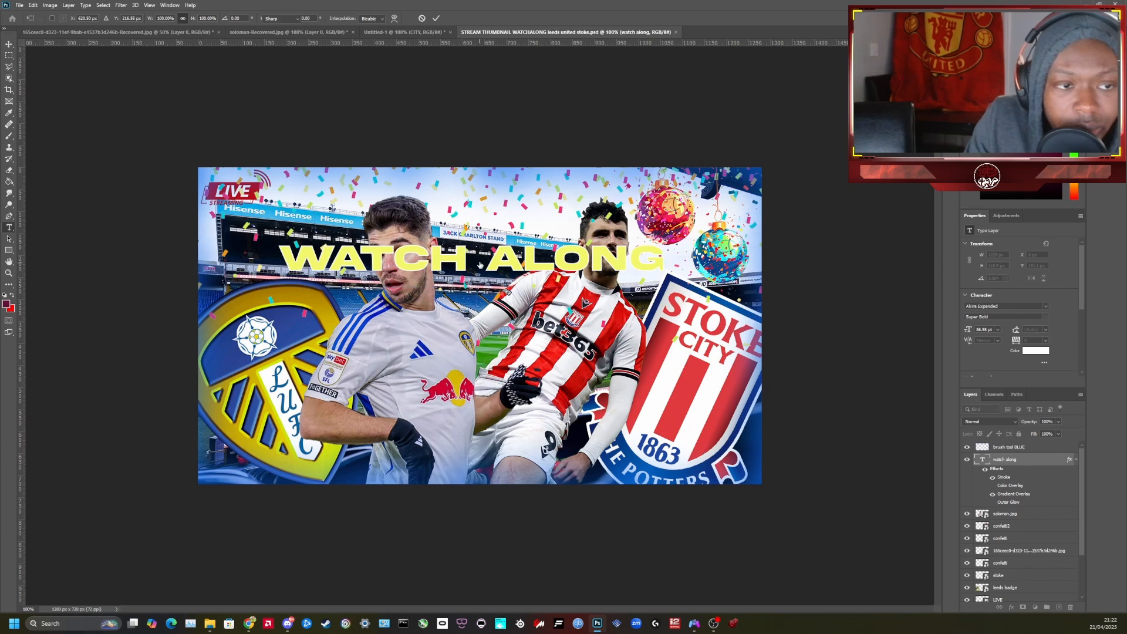
# Select the watch along text to examine its font settings, and return to the Untitled-1 document
pyautogui.doubleClick(489, 268)
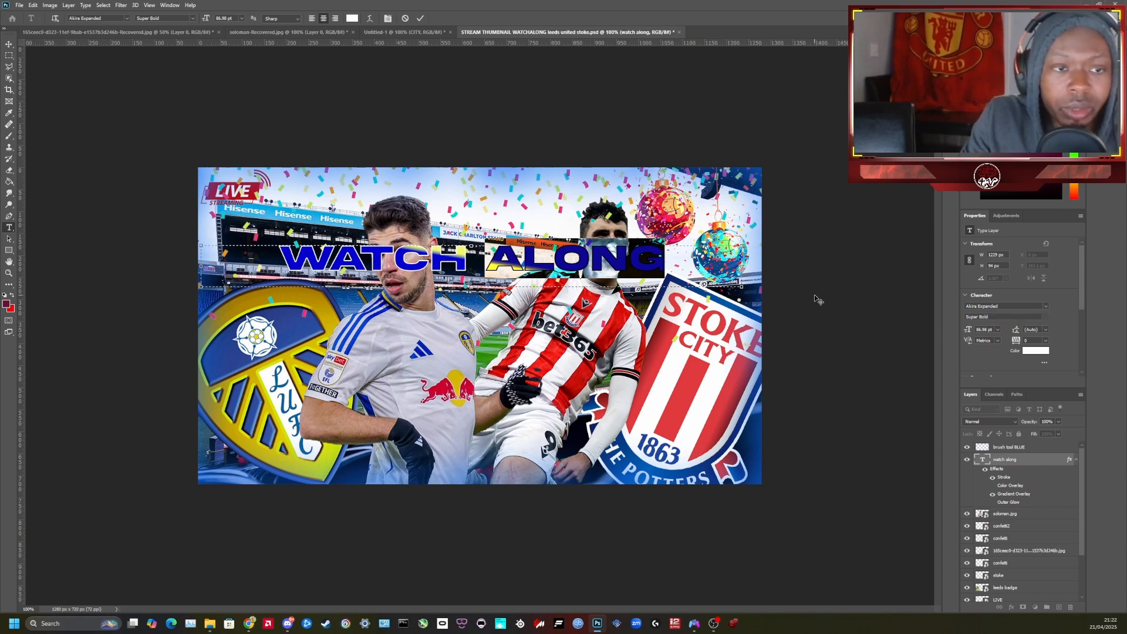
pyautogui.click(1003, 488)
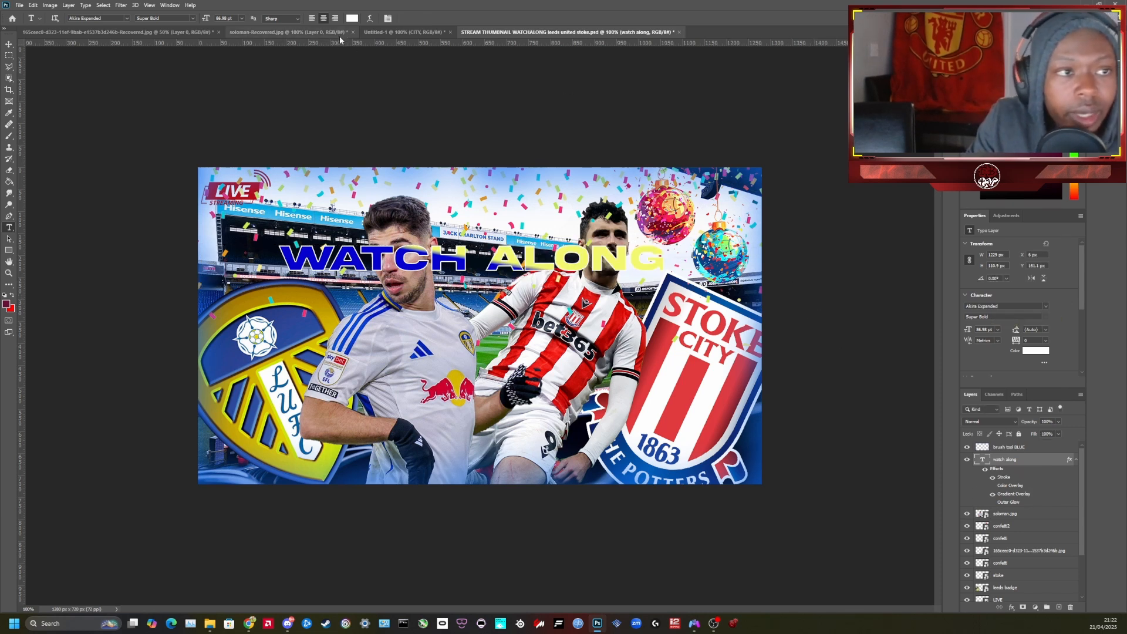
pyautogui.click(372, 31)
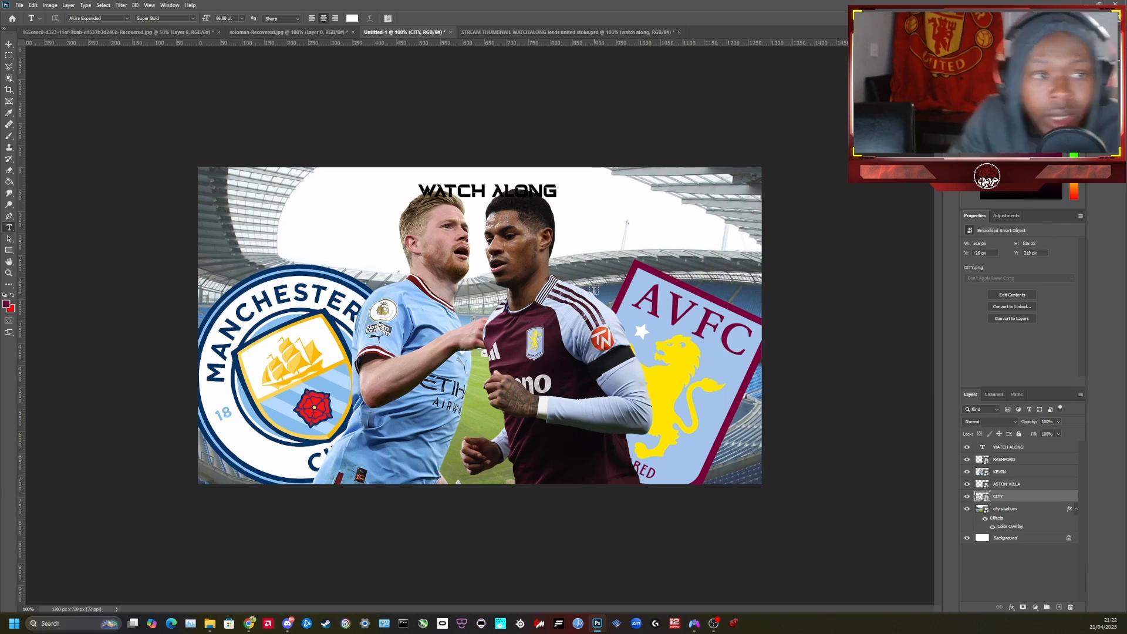
# Set the WATCH ALONG text to Akira Expanded Super Bold at 72 pt and commit it
pyautogui.doubleClick(487, 192)
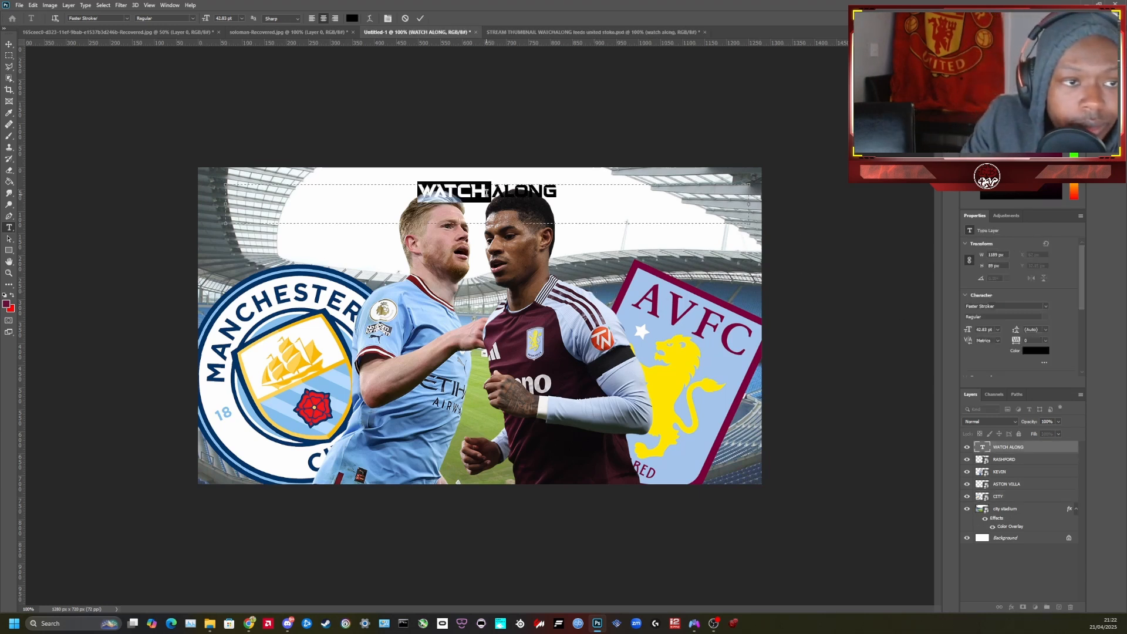
pyautogui.moveTo(557, 193); pyautogui.dragTo(407, 194)
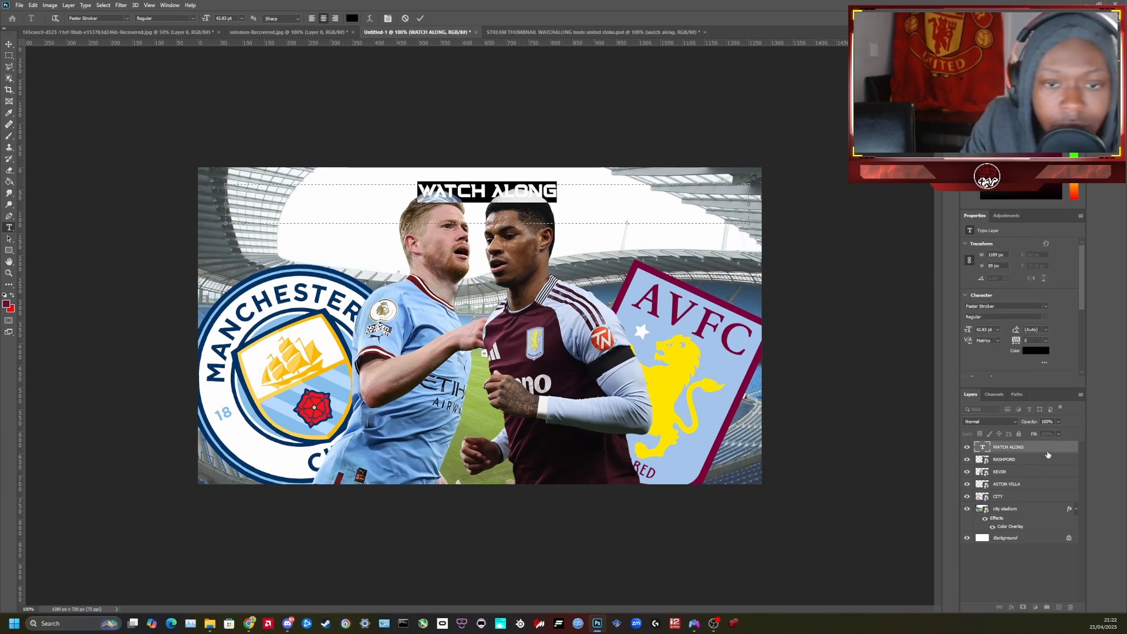
pyautogui.click(1020, 306)
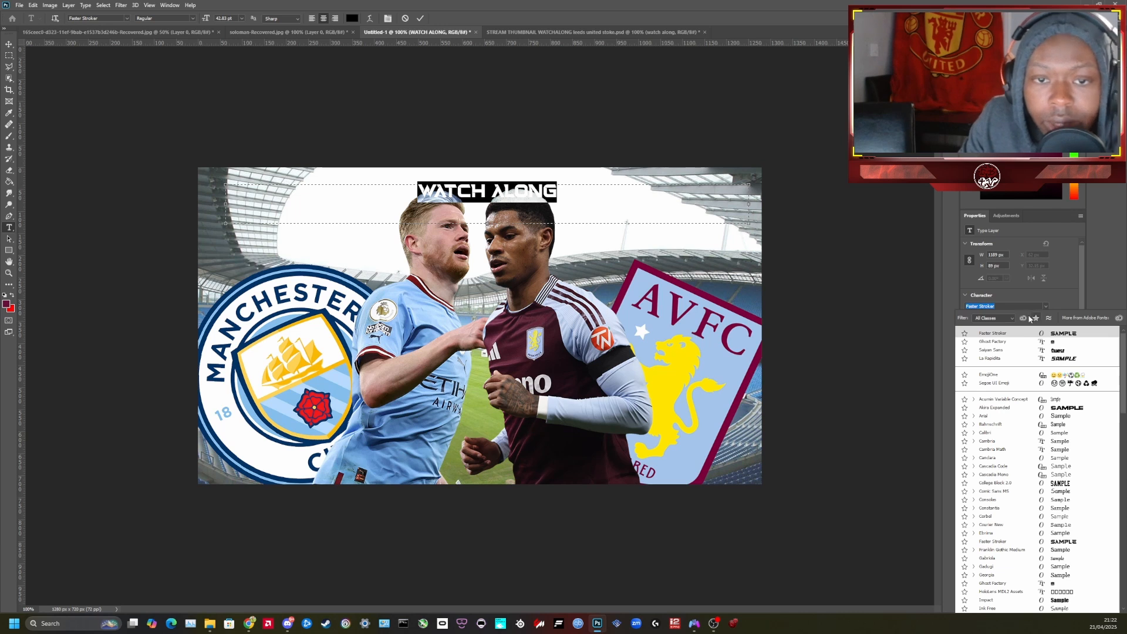
pyautogui.write('AKI')
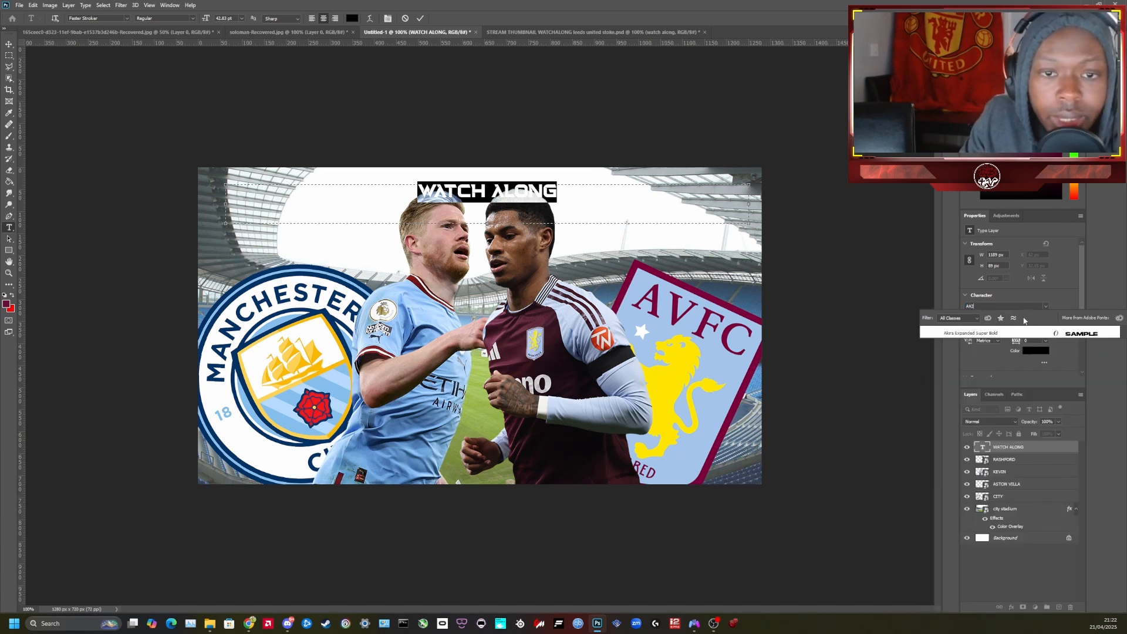
pyautogui.click(979, 333)
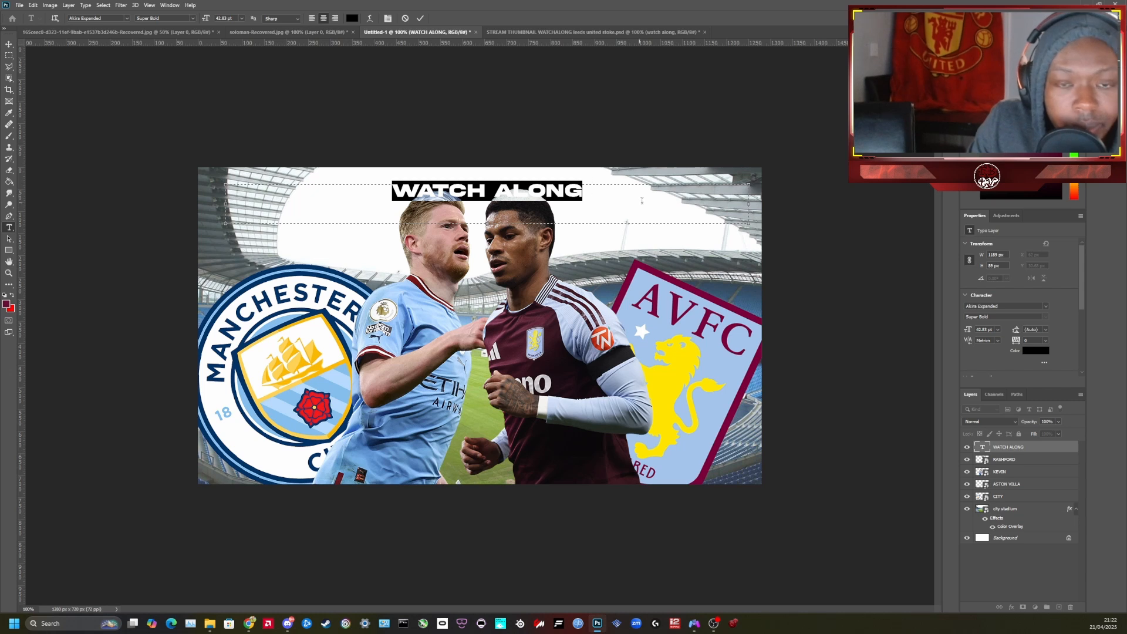
pyautogui.click(998, 331)
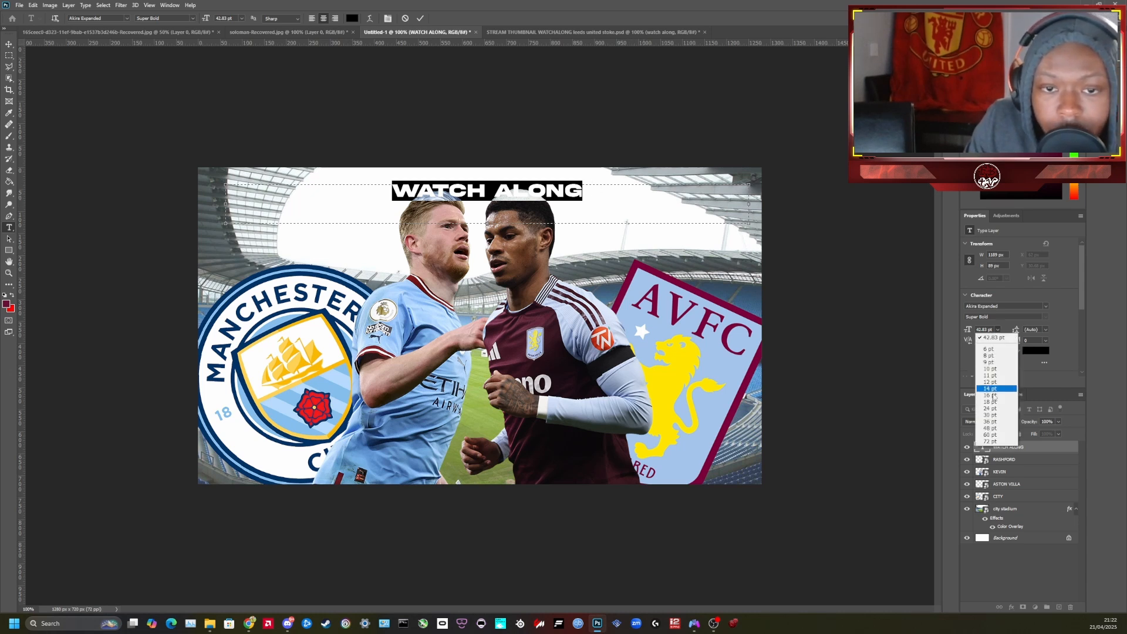
pyautogui.click(996, 444)
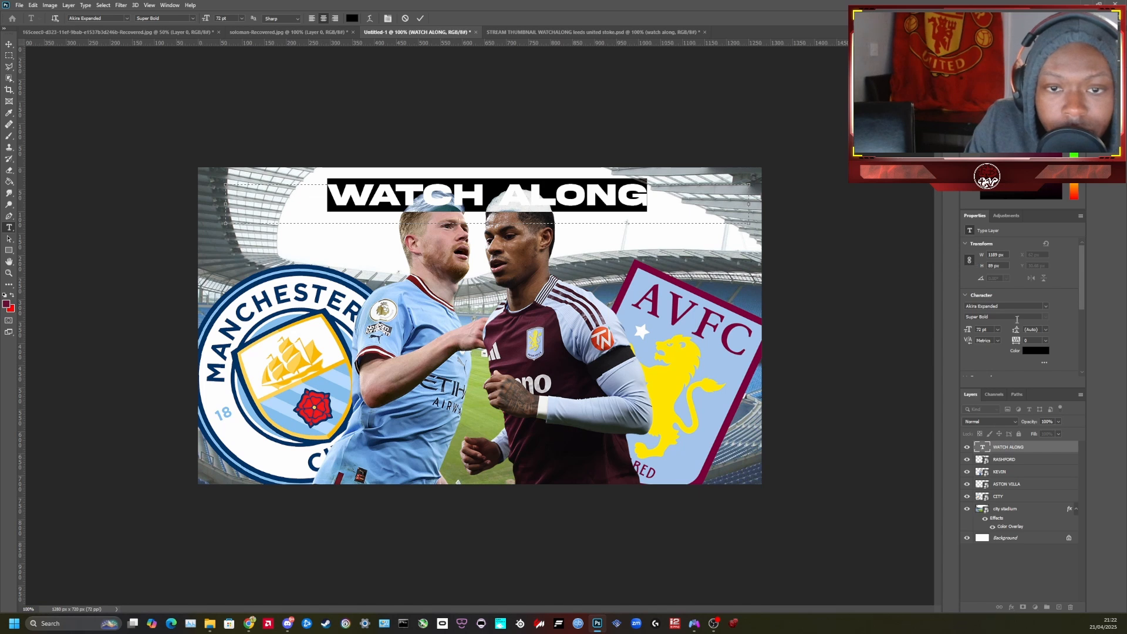
pyautogui.click(1013, 460)
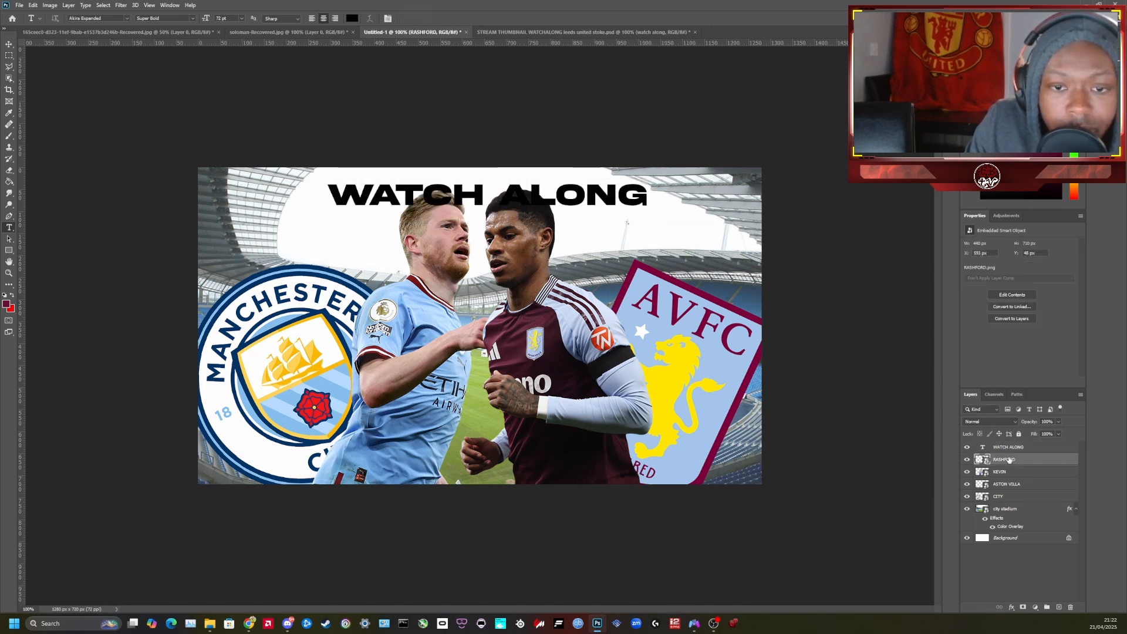
# Move the WATCH ALONG text to the bottom centre of the thumbnail, at about X 640 px, Y 668 px
pyautogui.click(1011, 450)
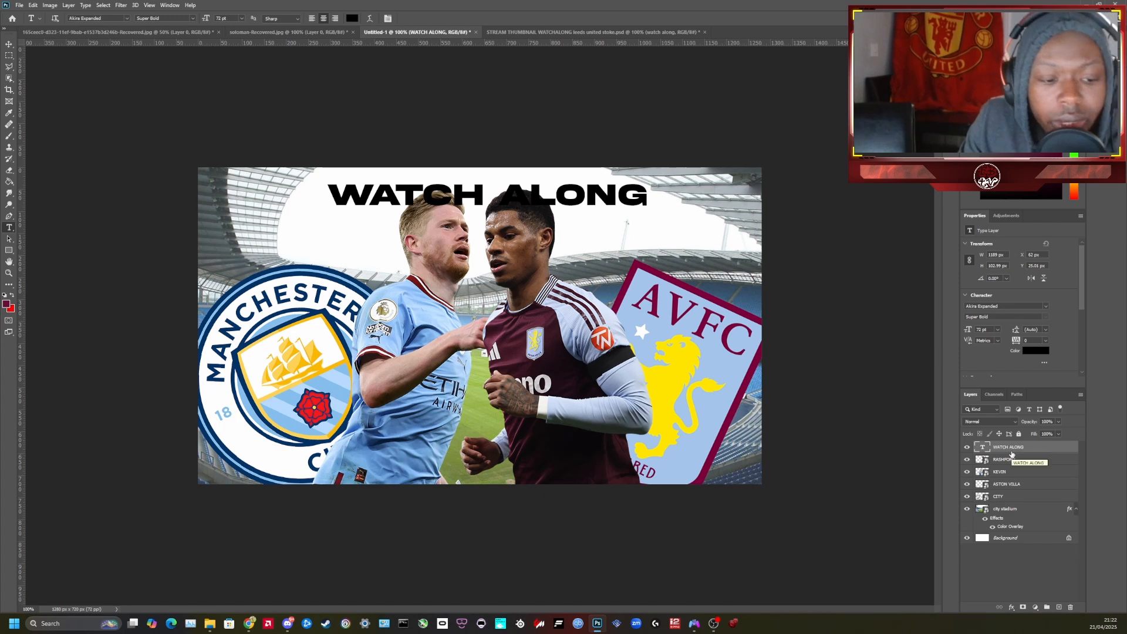
pyautogui.hotkey('ctrl', 't')
pyautogui.moveTo(550, 220); pyautogui.dragTo(543, 461)
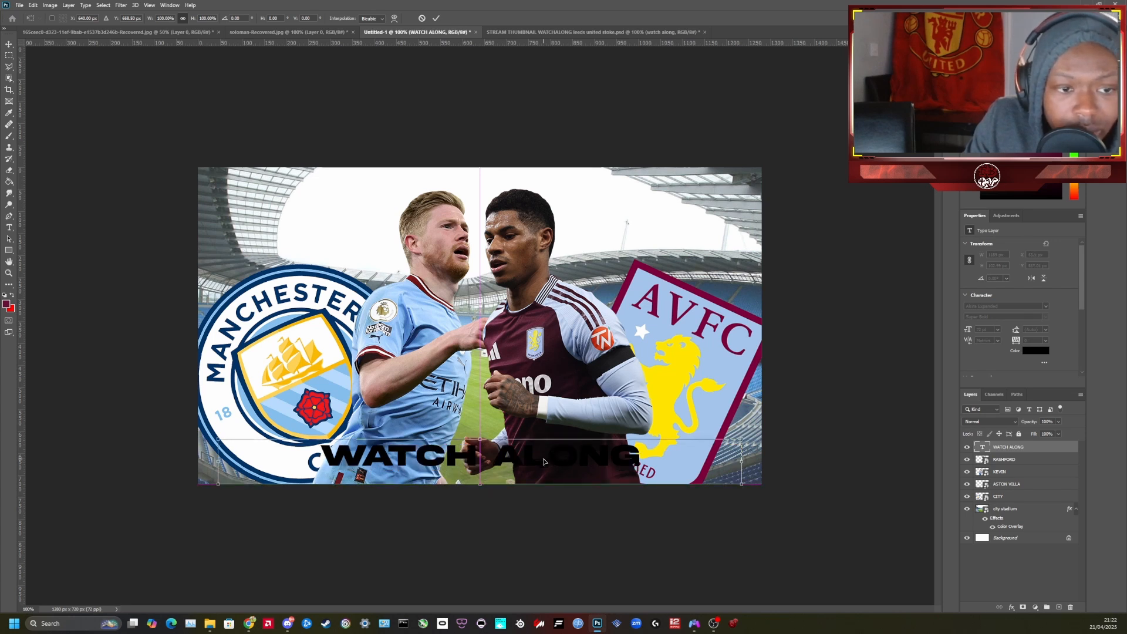
pyautogui.press('Return')
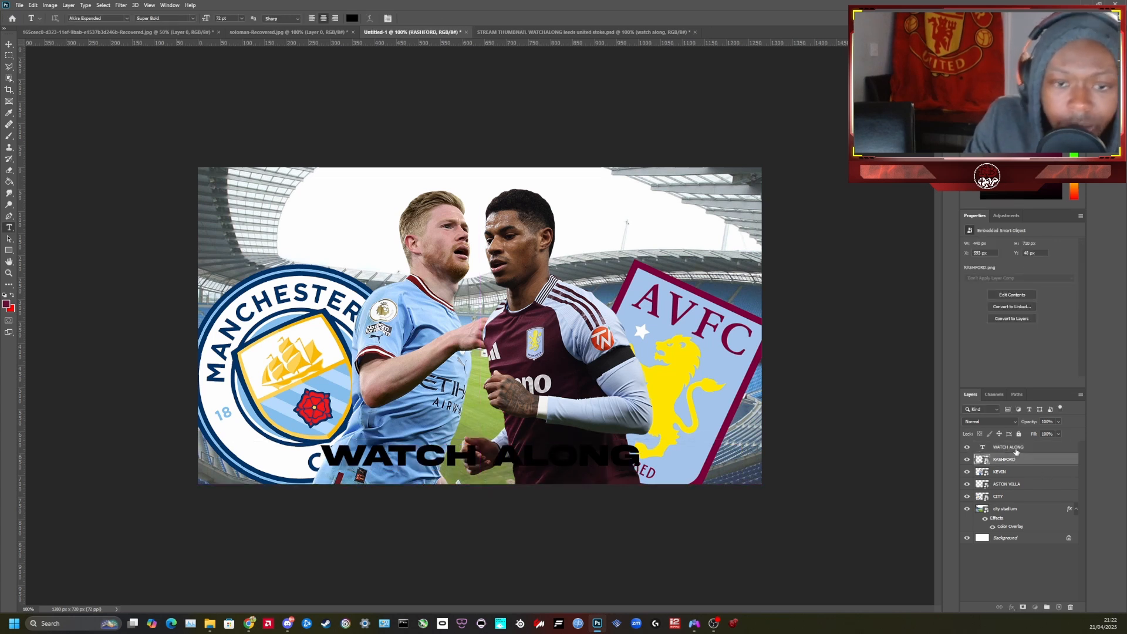
# In the WATCH ALONG layer style, try a Gradient Overlay and replace it with a white Color Overlay at 100% opacity
pyautogui.rightClick(1016, 452)
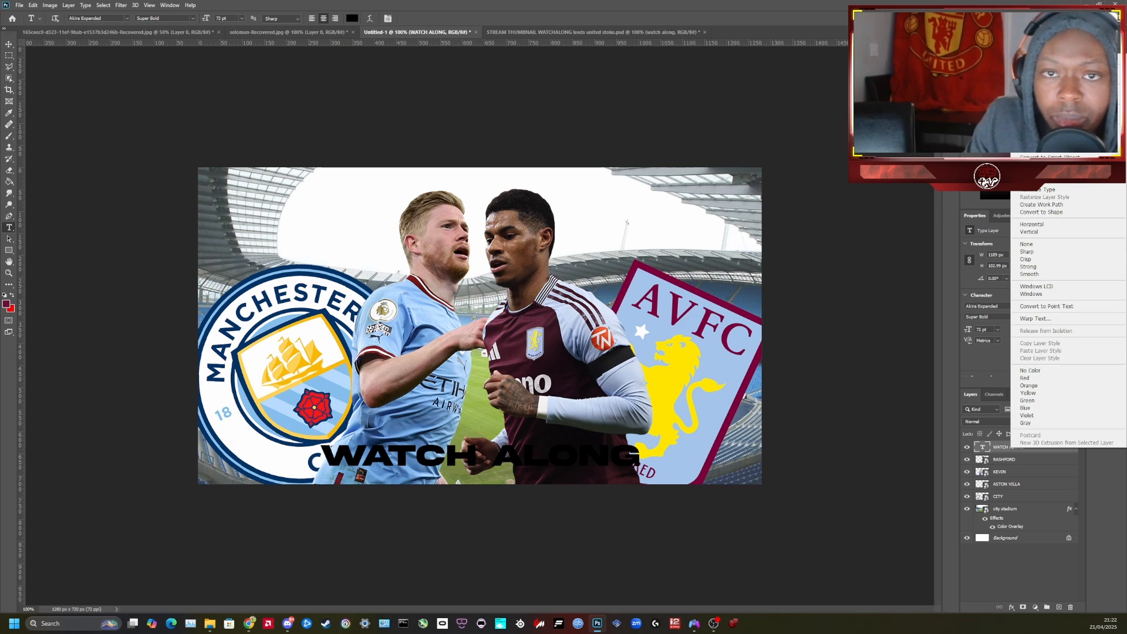
pyautogui.click(908, 257)
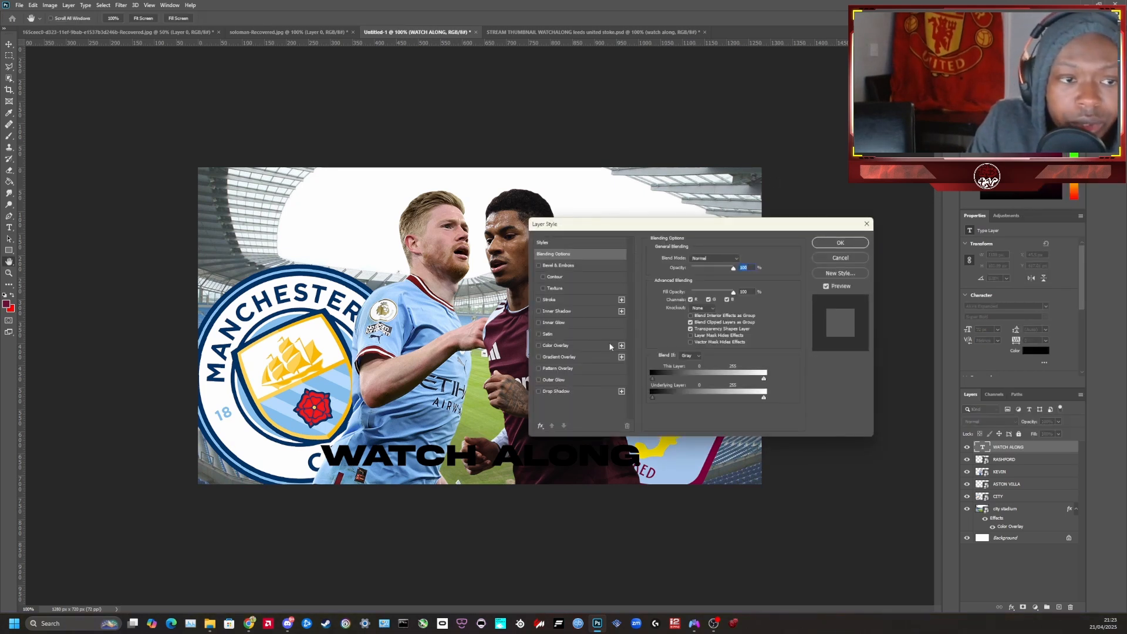
pyautogui.moveTo(609, 235); pyautogui.dragTo(554, 97)
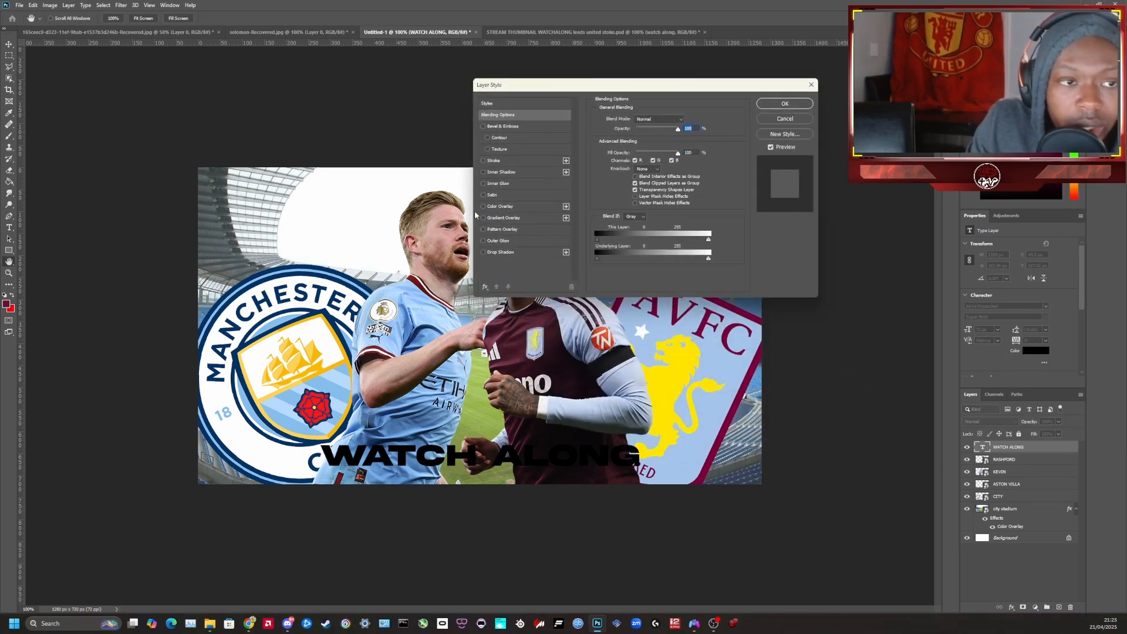
pyautogui.click(503, 218)
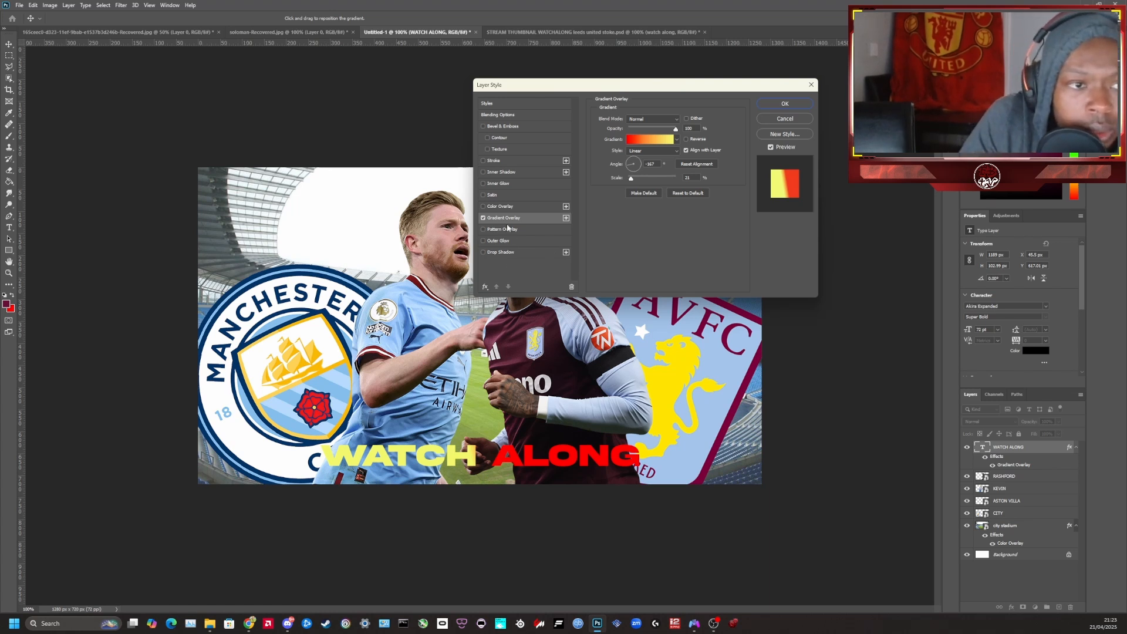
pyautogui.click(484, 218)
pyautogui.click(484, 206)
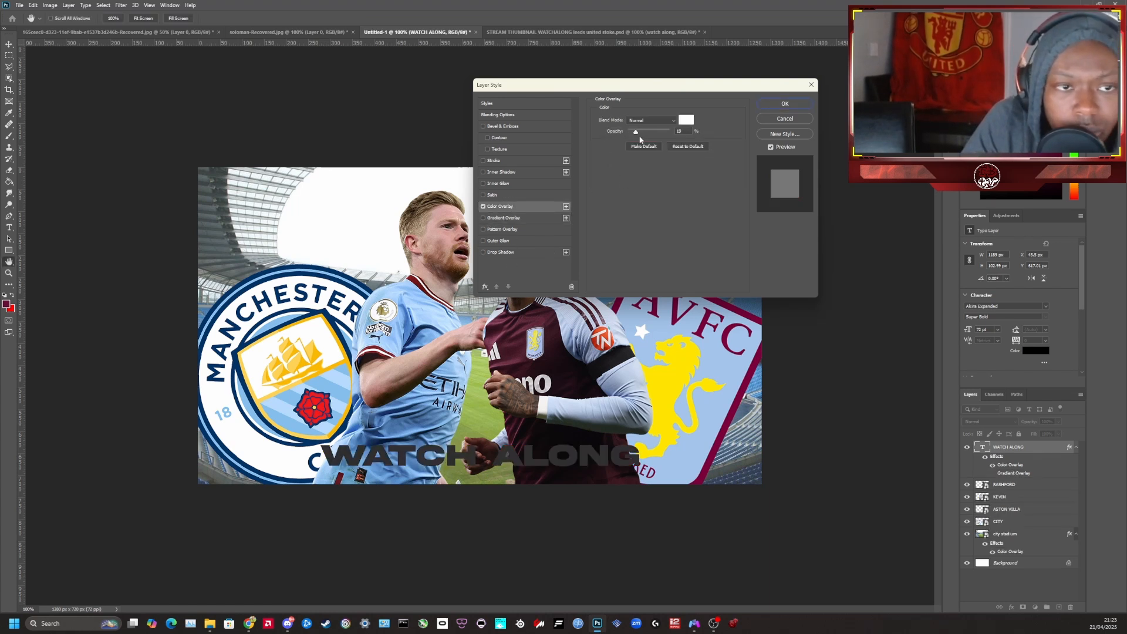
pyautogui.click(686, 119)
pyautogui.moveTo(560, 304)
pyautogui.mouseDown()
pyautogui.moveTo(520, 321)
pyautogui.moveTo(520, 262)
pyautogui.mouseUp()
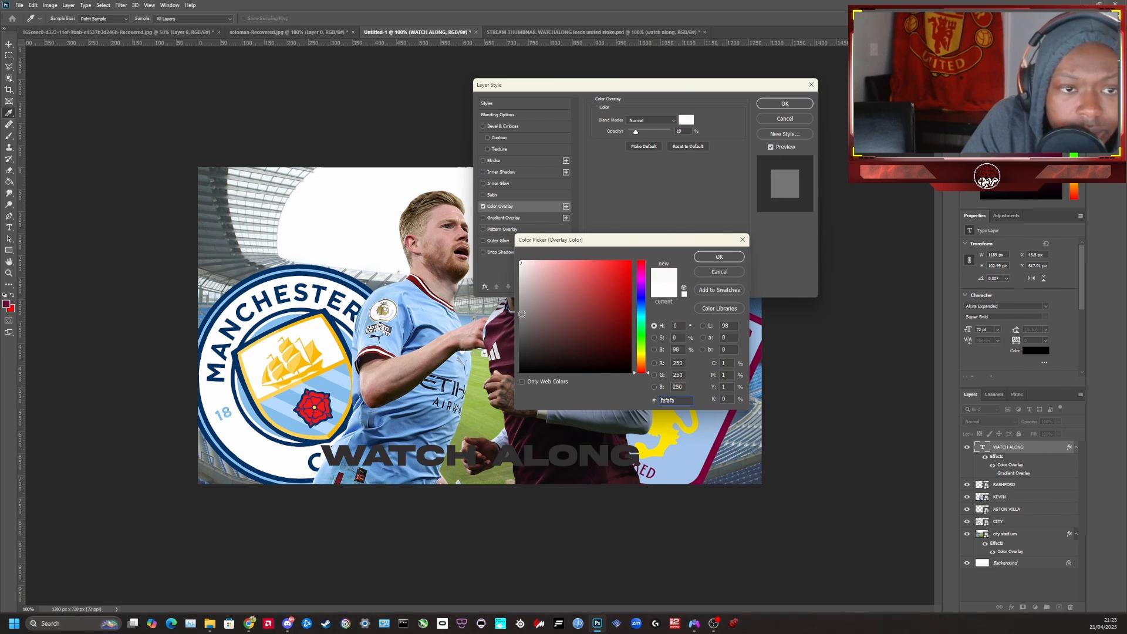
pyautogui.click(704, 258)
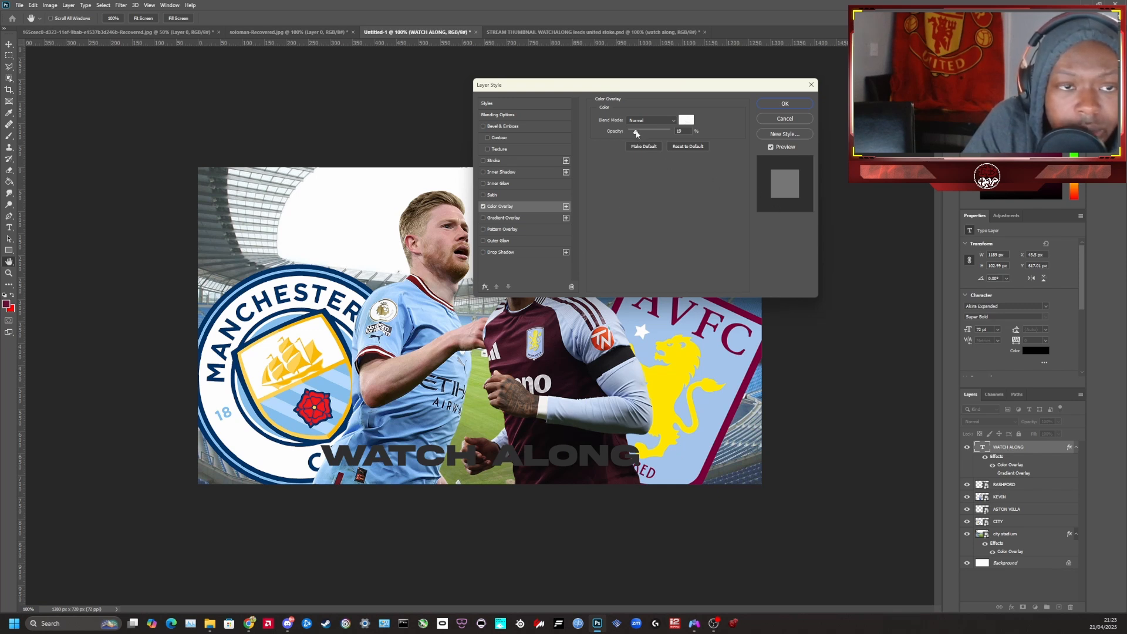
pyautogui.moveTo(636, 134); pyautogui.dragTo(676, 136)
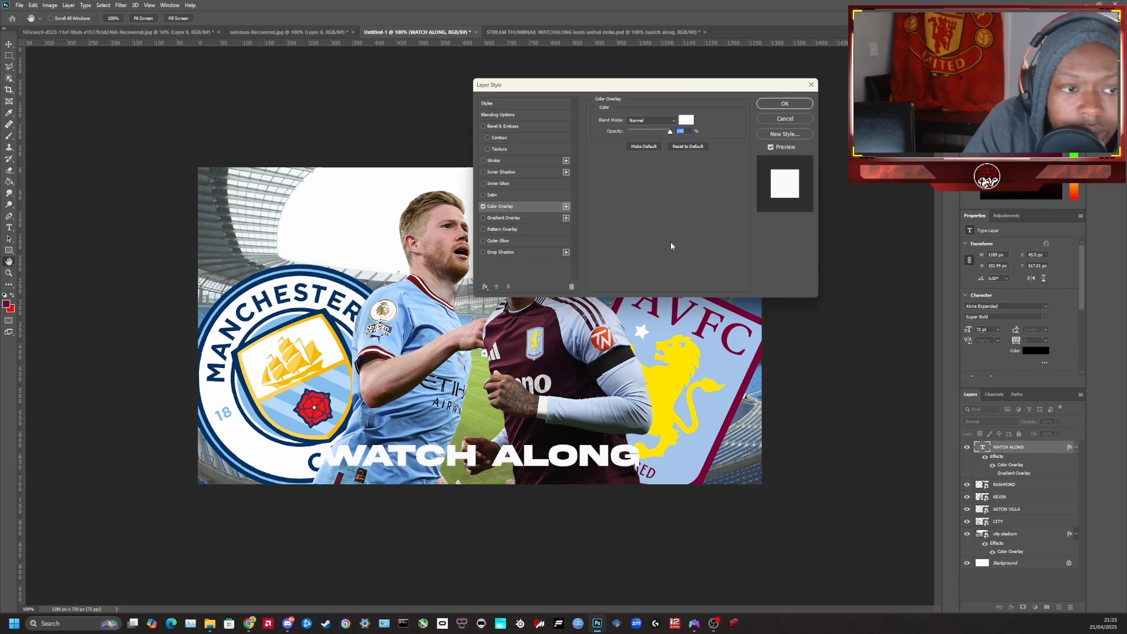
# Add an inside Stroke in bright red (f60606) to the WATCH ALONG text
pyautogui.click(506, 162)
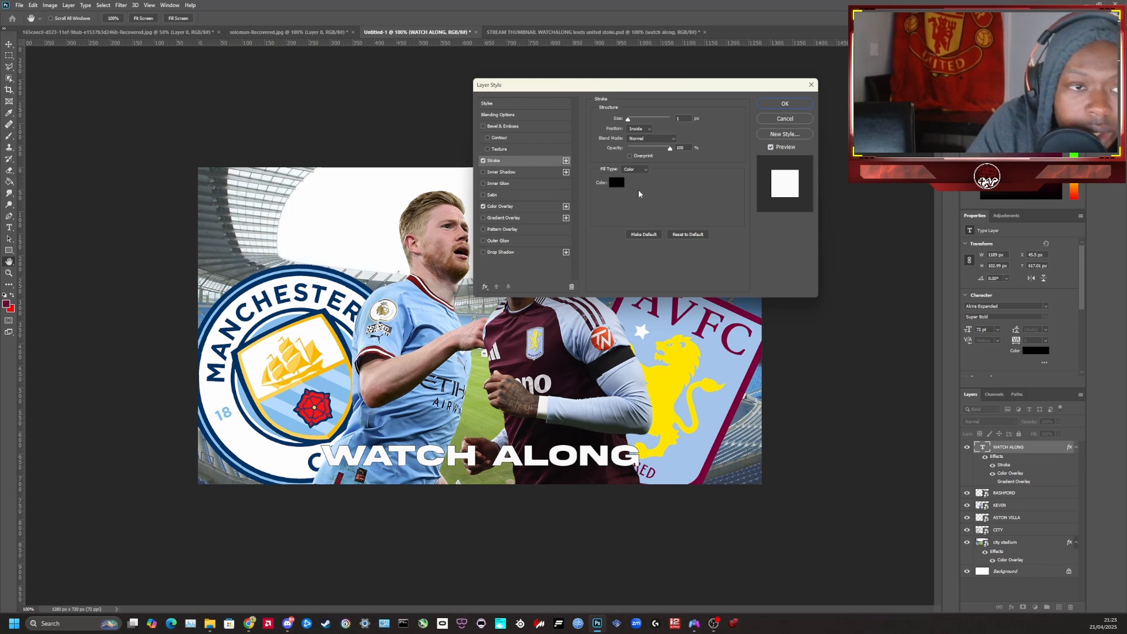
pyautogui.click(617, 182)
pyautogui.click(628, 264)
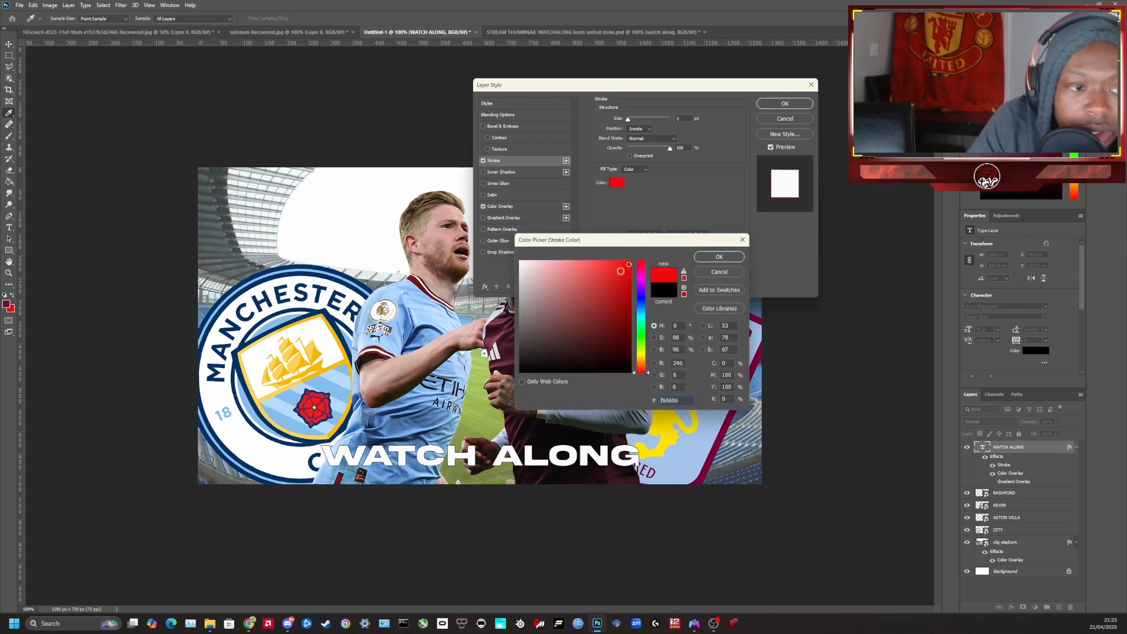
pyautogui.click(720, 258)
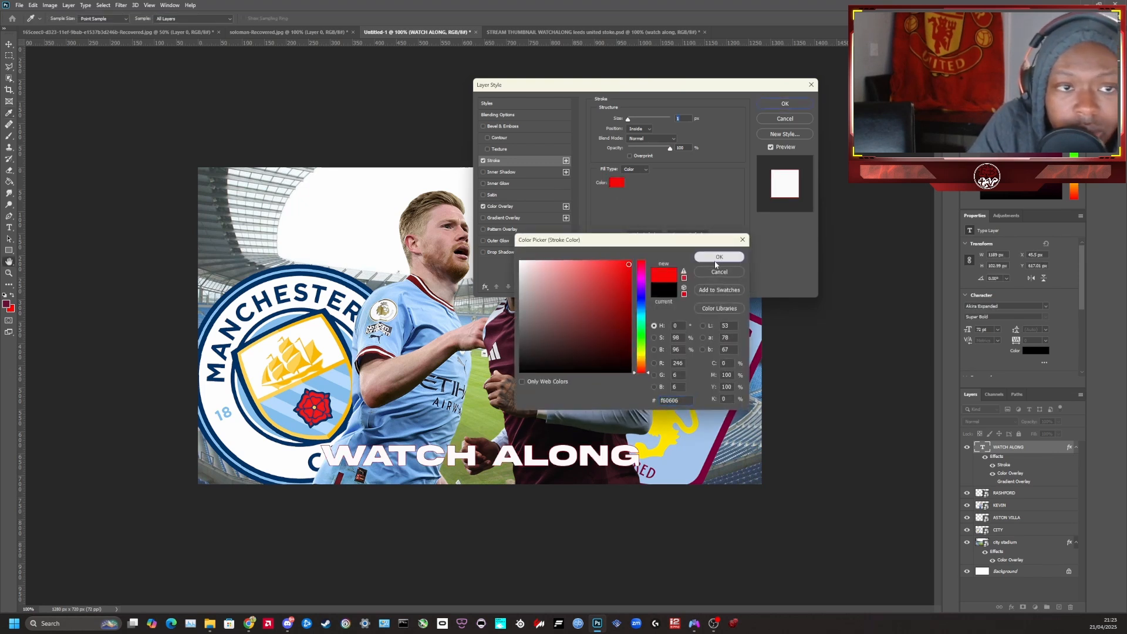
pyautogui.moveTo(628, 121)
pyautogui.mouseDown()
pyautogui.moveTo(640, 121)
pyautogui.moveTo(627, 121)
pyautogui.mouseUp()
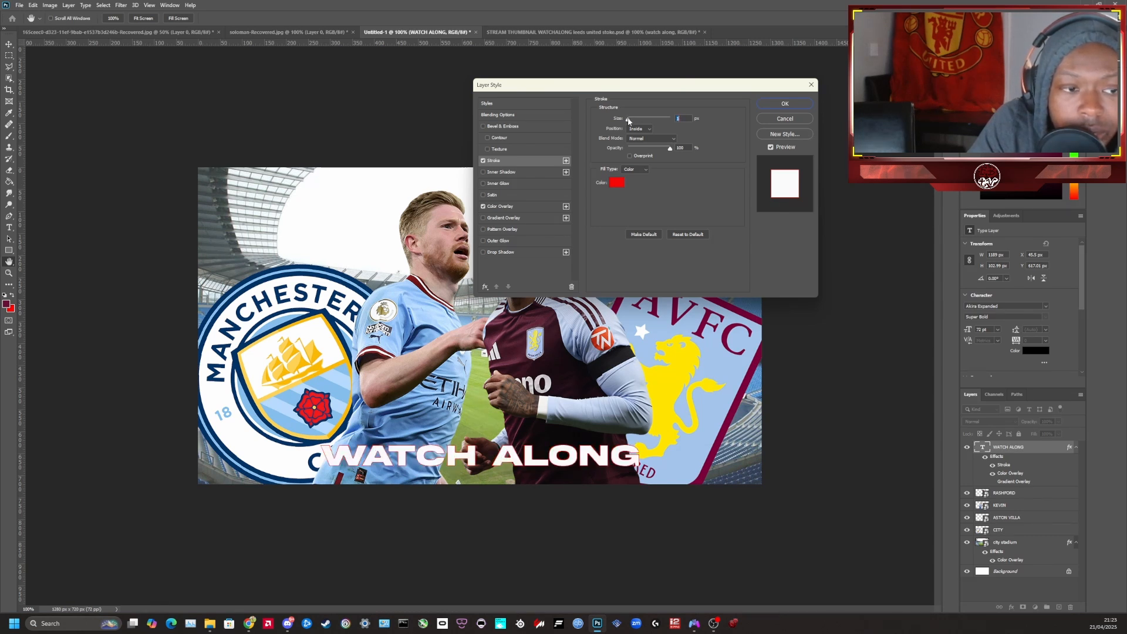
# Change the WATCH ALONG text's stroke to black (000000) and set its size to 2 px
pyautogui.click(616, 183)
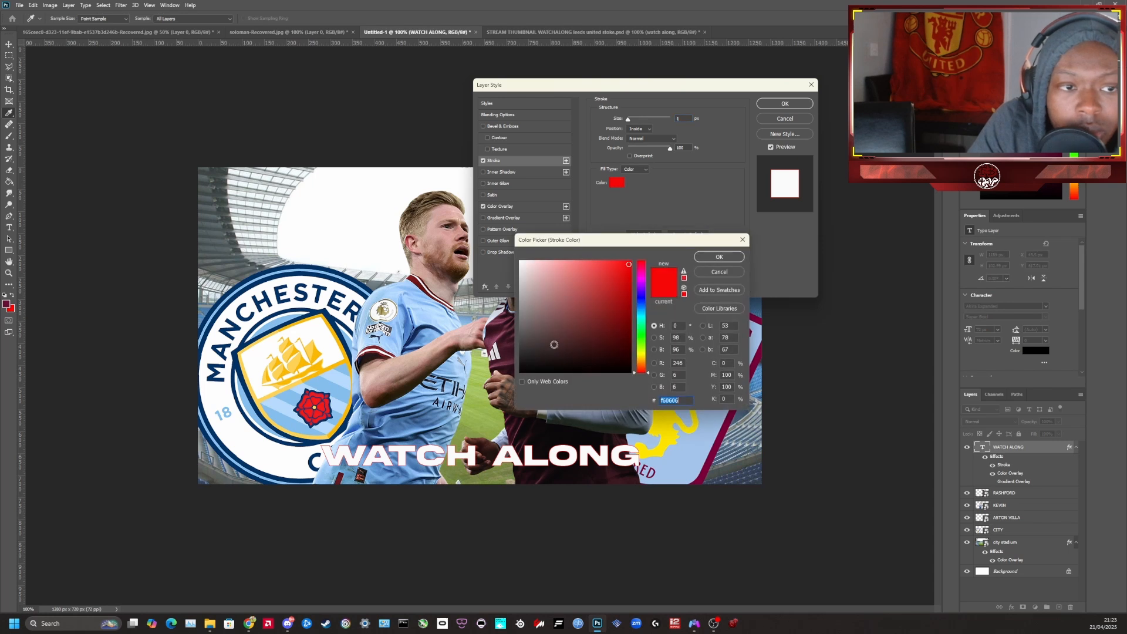
pyautogui.moveTo(554, 344); pyautogui.dragTo(504, 403)
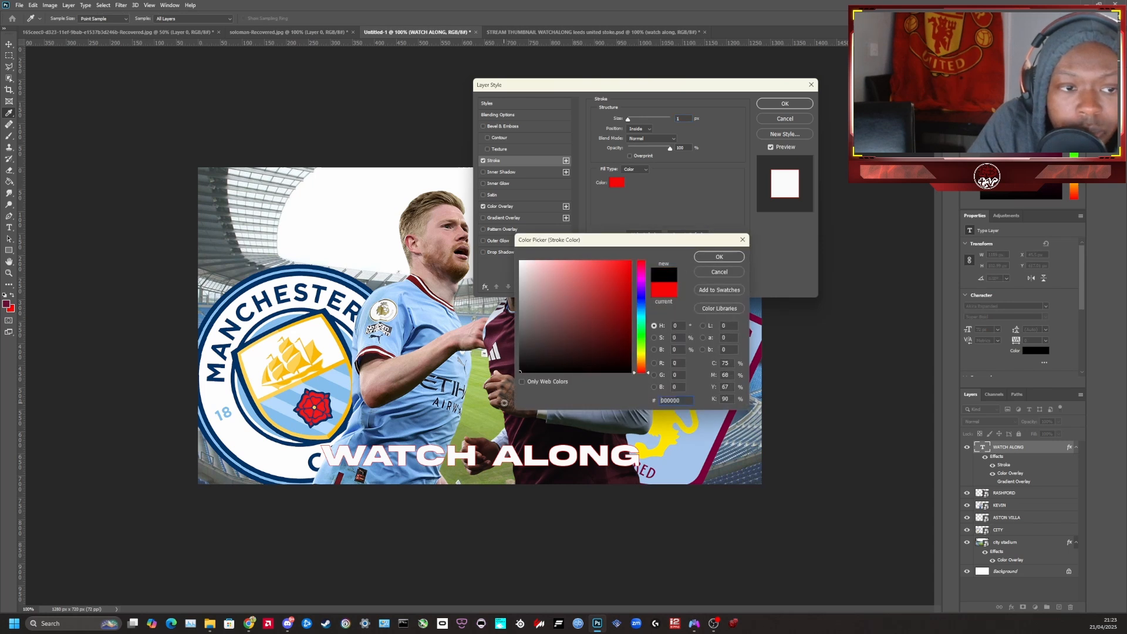
pyautogui.click(707, 257)
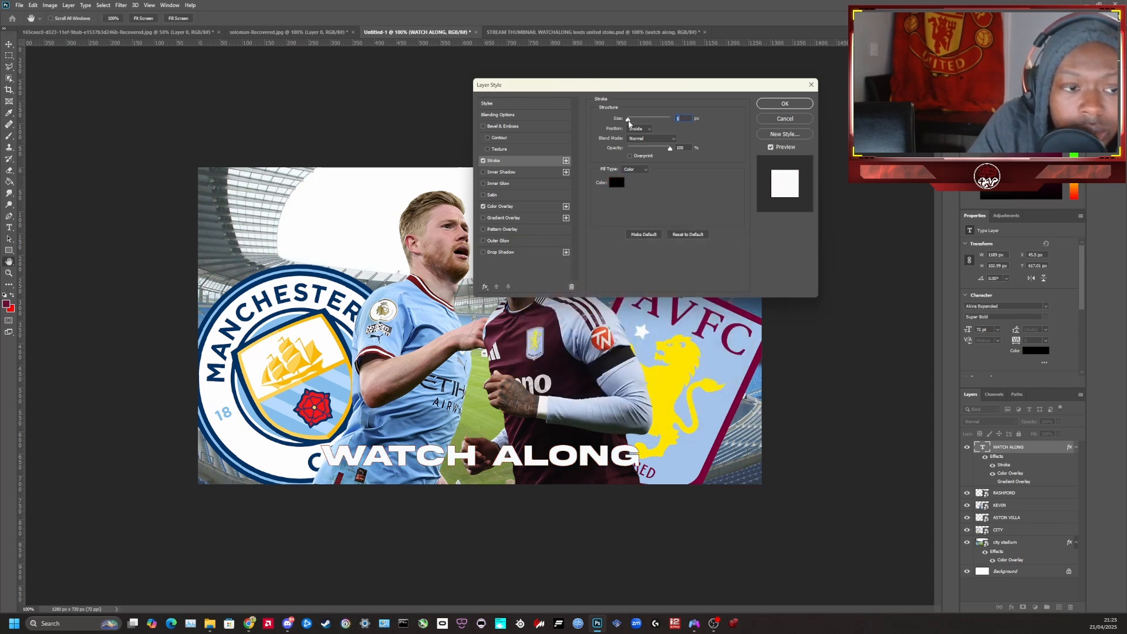
pyautogui.moveTo(629, 121); pyautogui.dragTo(628, 122)
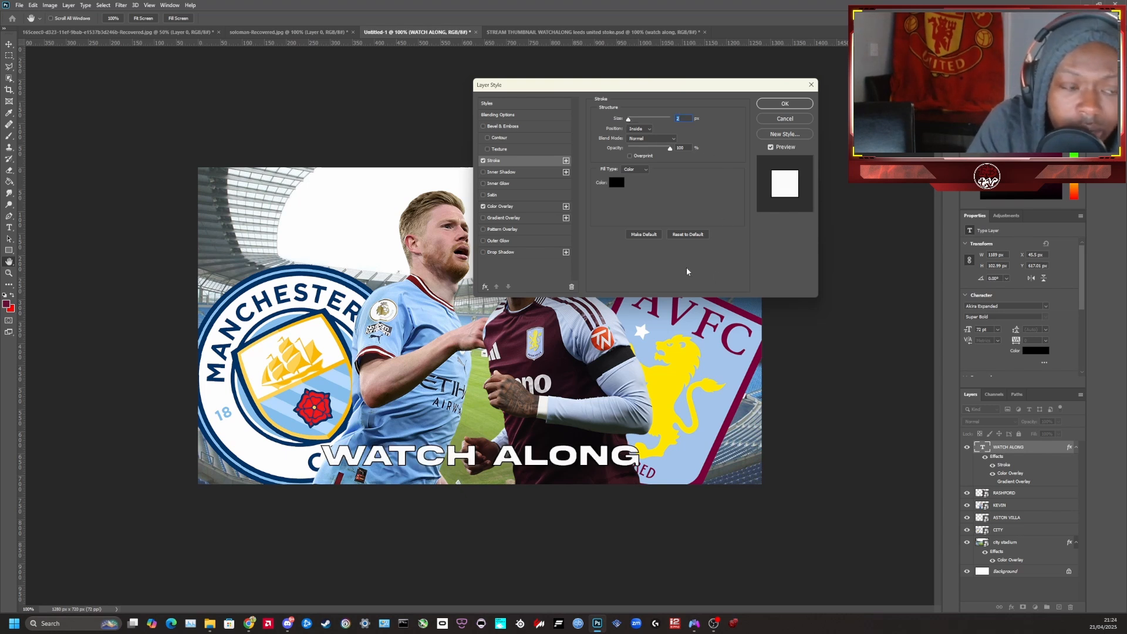
# Add a Drop Shadow to the WATCH ALONG text, apply the layer style, and compare the text with and without its effects
pyautogui.click(512, 253)
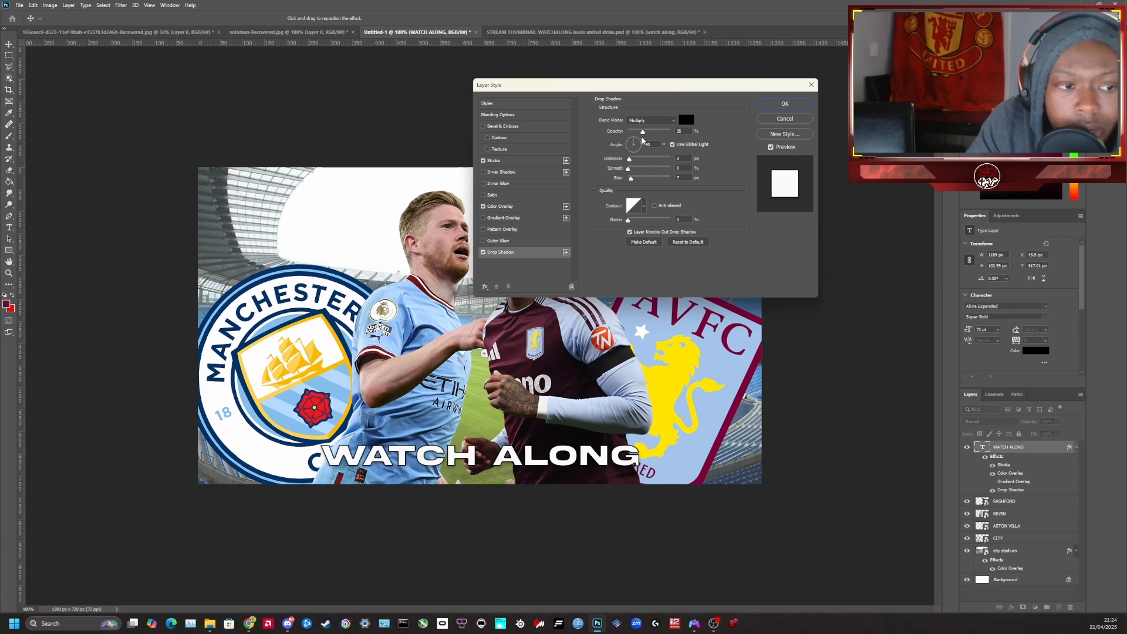
pyautogui.click(786, 103)
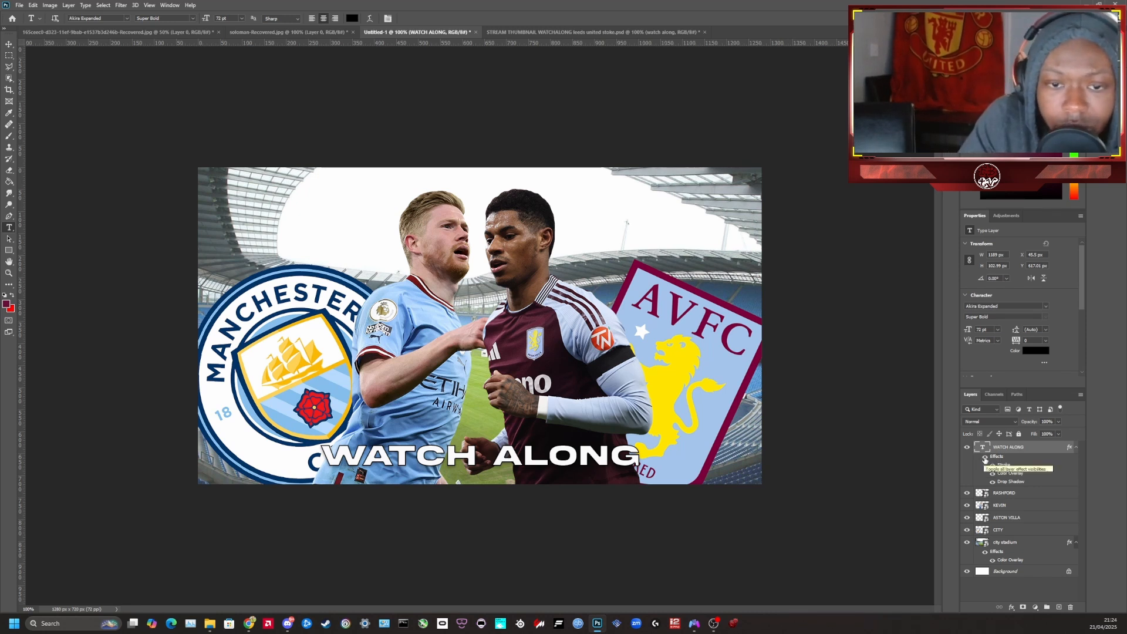
pyautogui.click(986, 460)
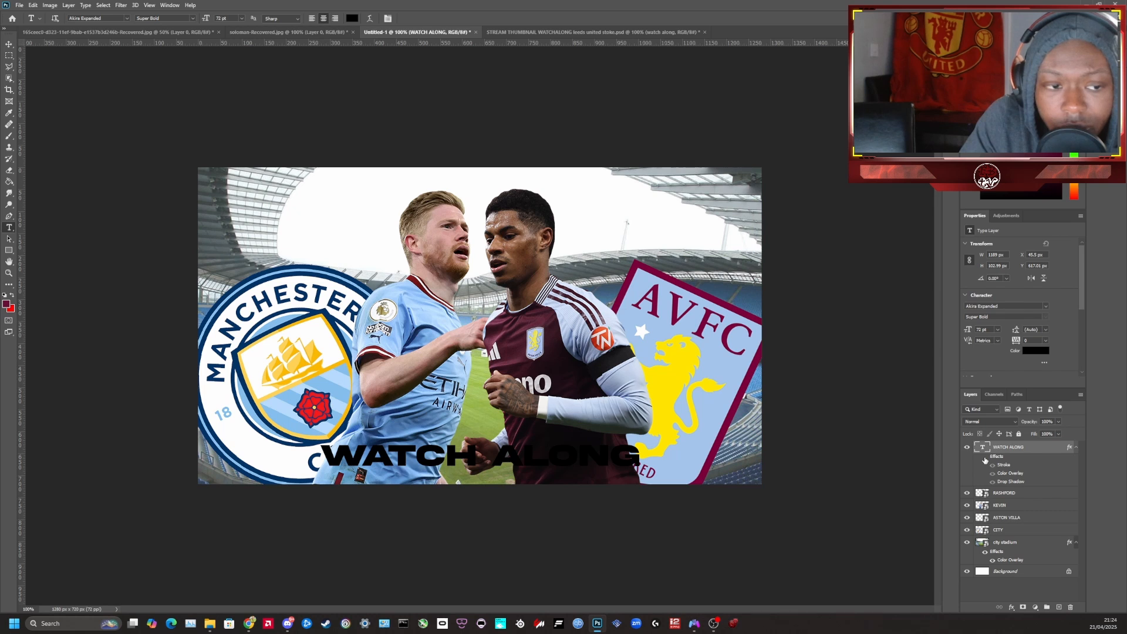
pyautogui.click(986, 457)
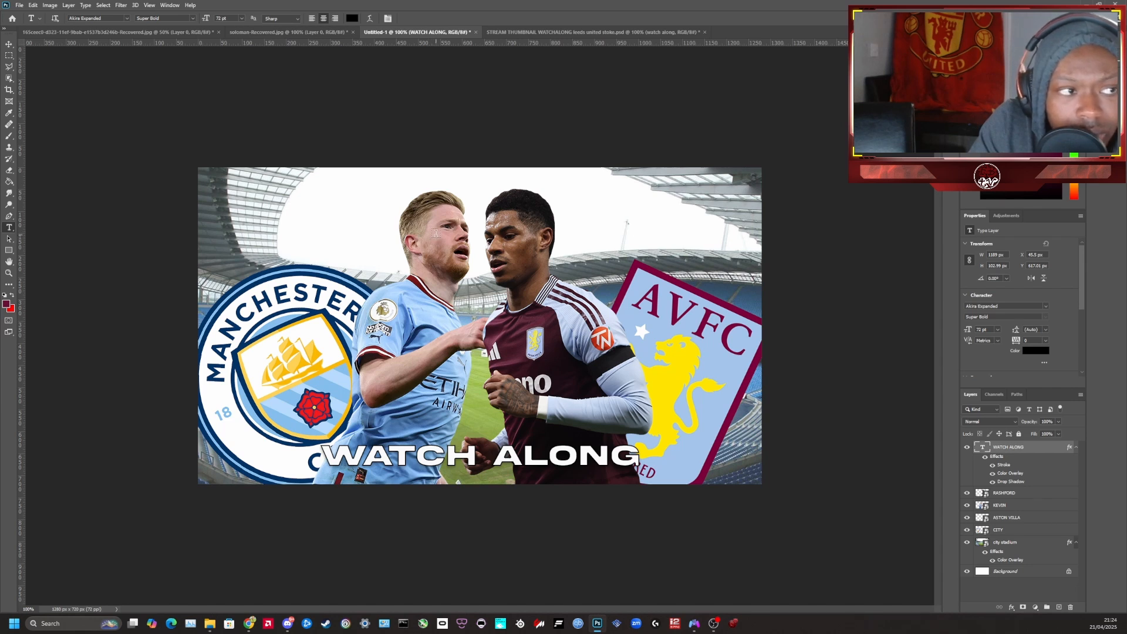
# Activate the Move tool, switch to the Chrome browser and open a new tab
pyautogui.click(8, 45)
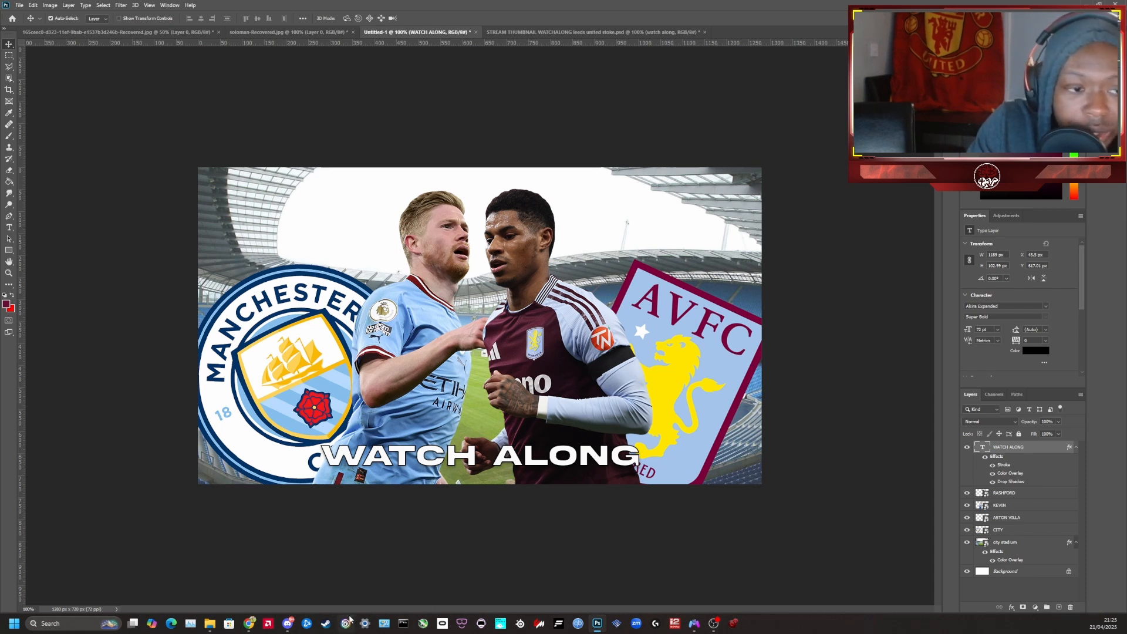
pyautogui.moveTo(251, 622)
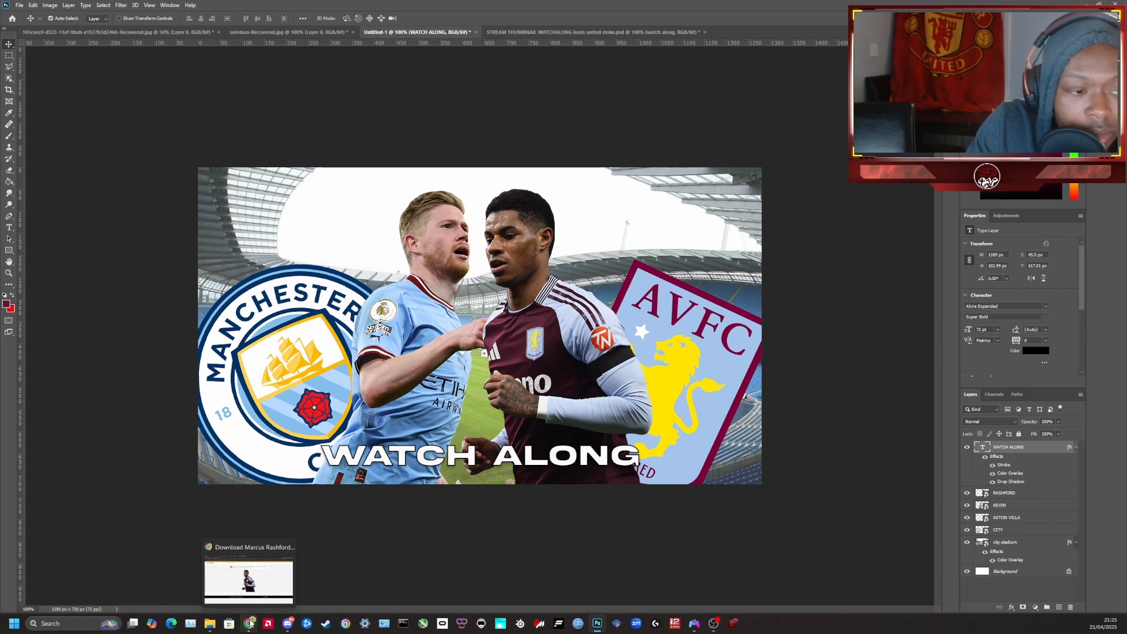
pyautogui.click(251, 622)
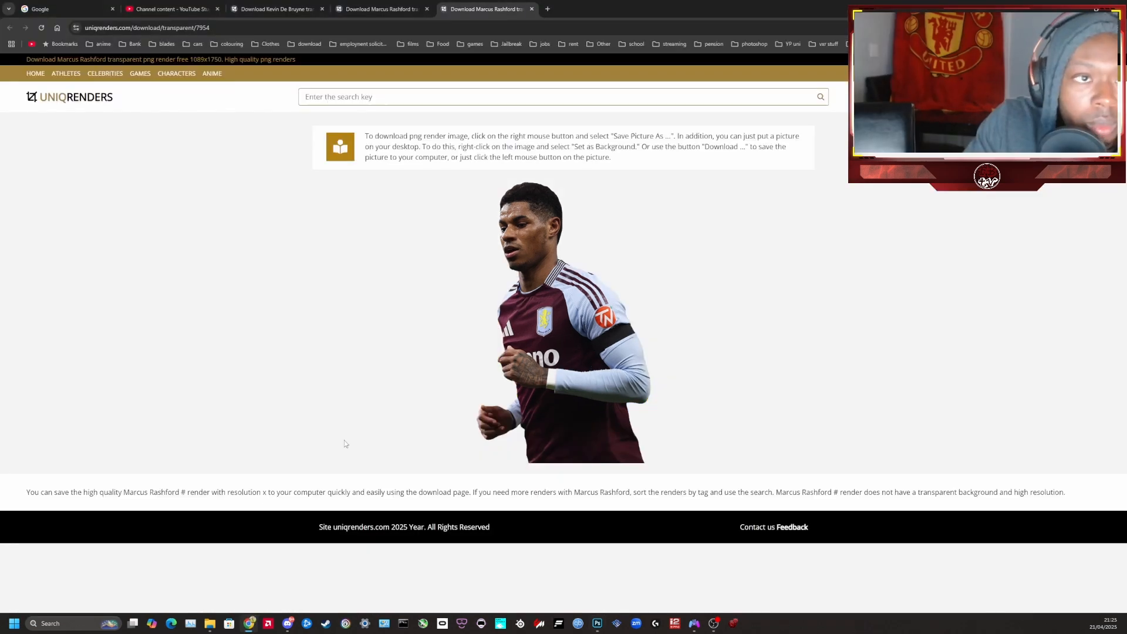
pyautogui.click(545, 8)
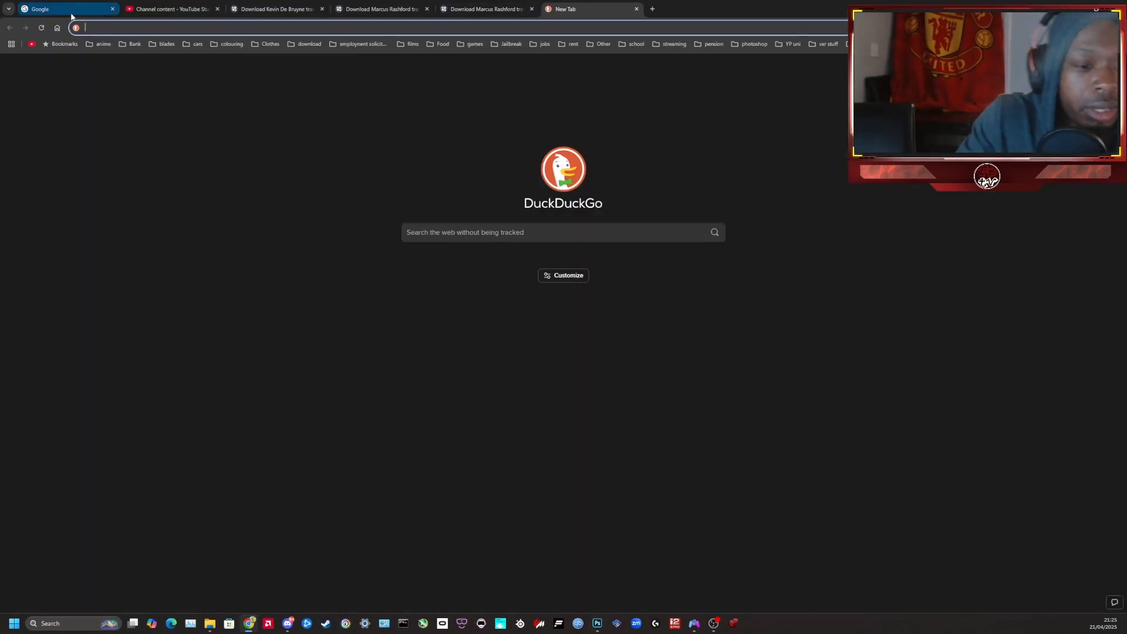
# Open Google and search for the Manchester City colour palette
pyautogui.write('goo')
pyautogui.press('Return')
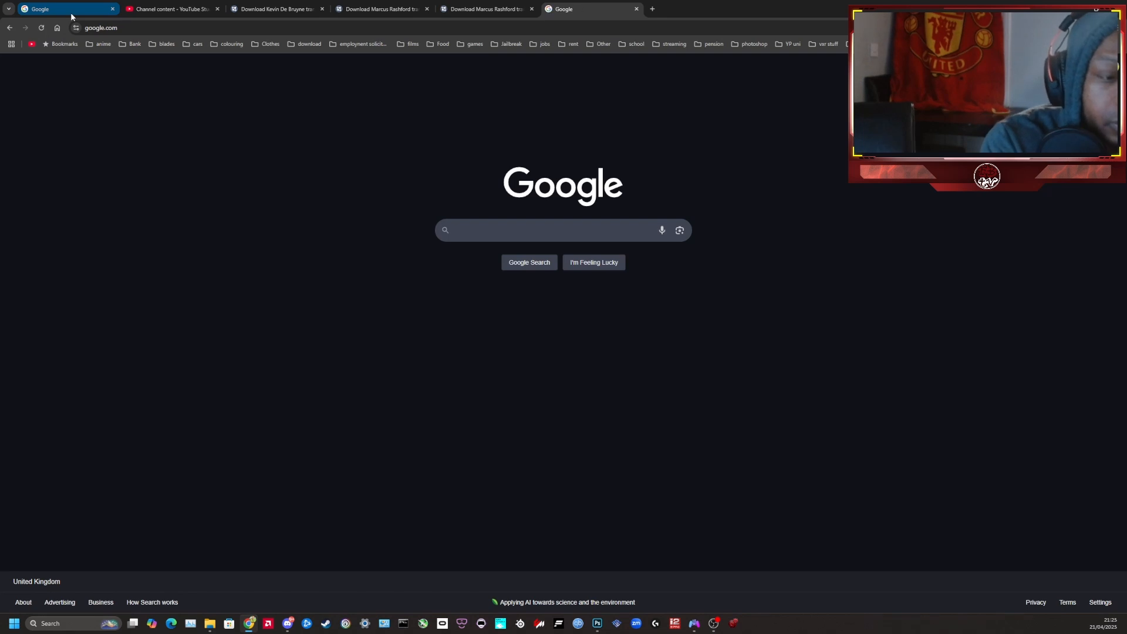
pyautogui.write('MAN')
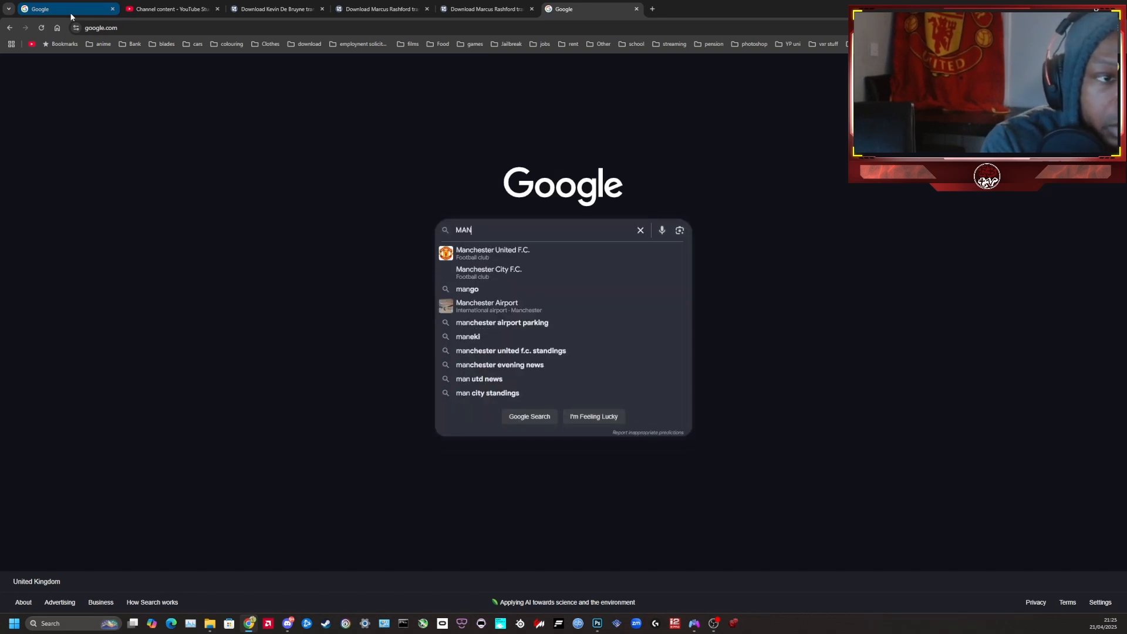
pyautogui.write('CHESTERE')
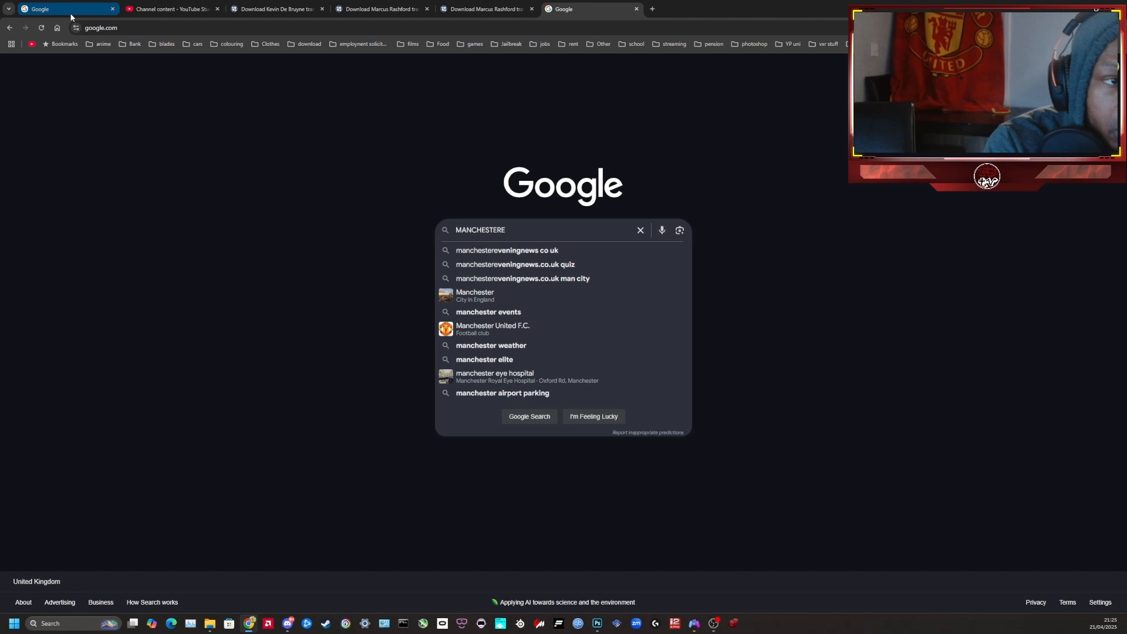
pyautogui.press('BackSpace')
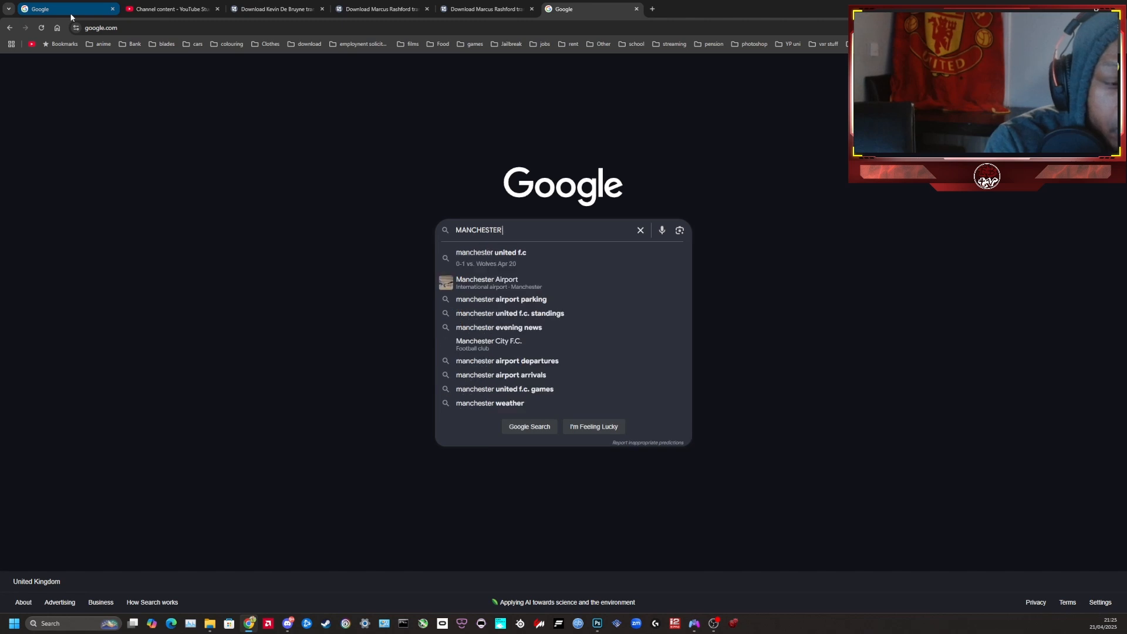
pyautogui.write('CITY ')
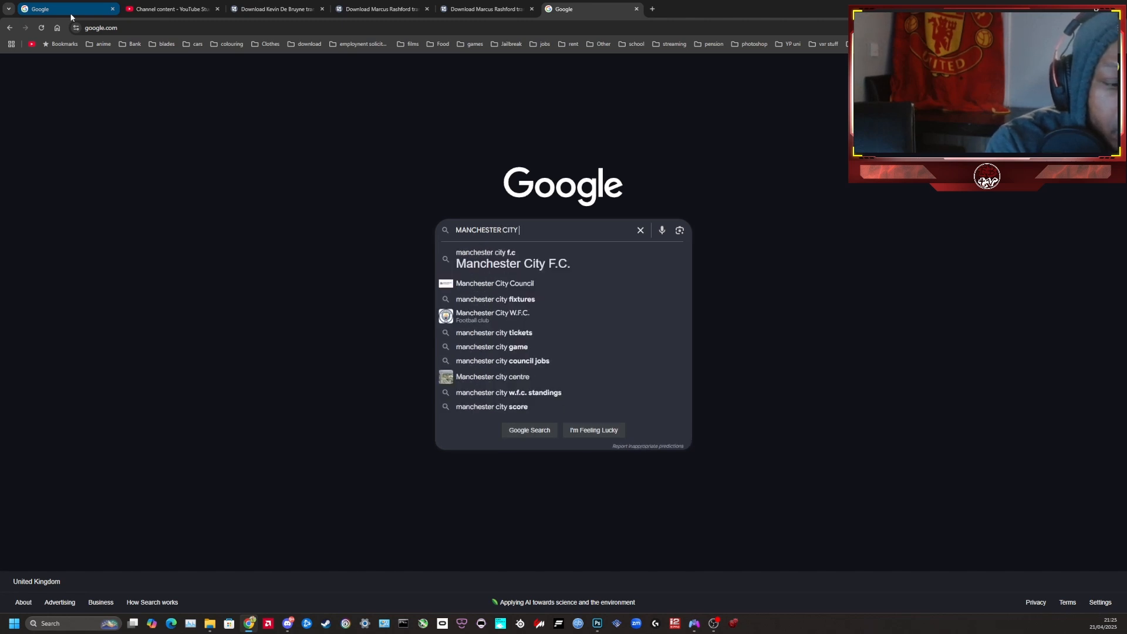
pyautogui.write('COLO')
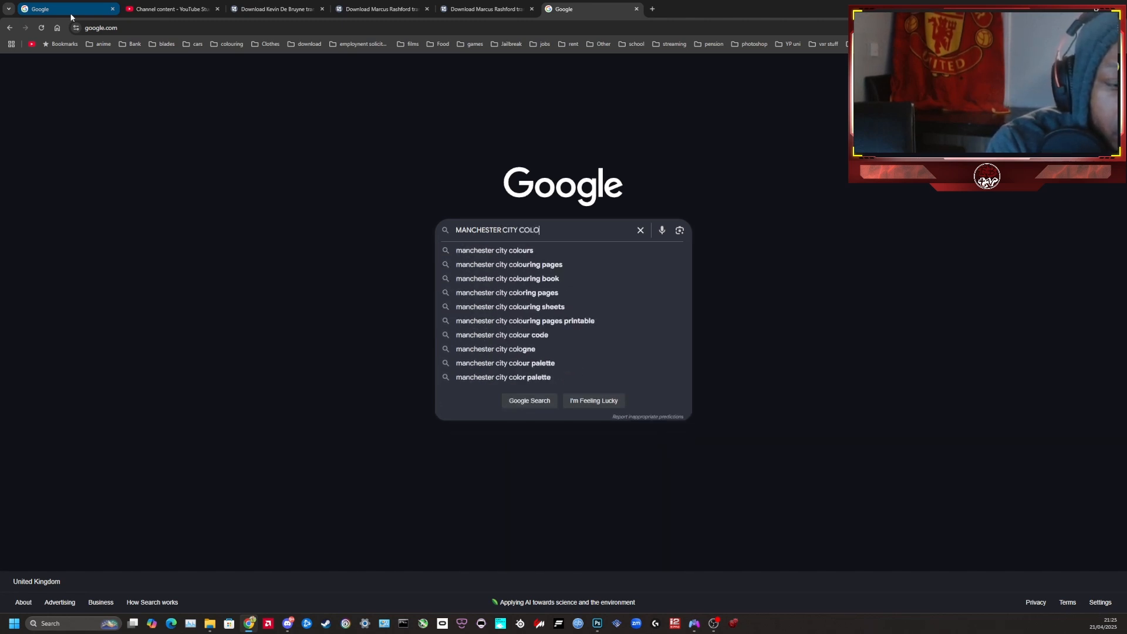
pyautogui.write('UR PAK')
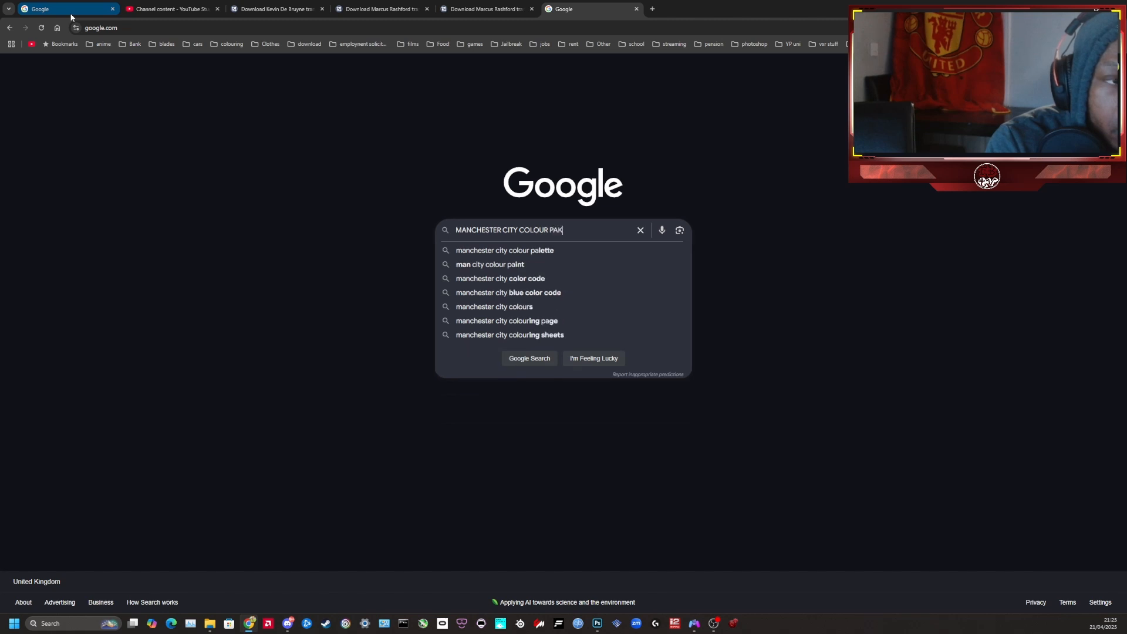
pyautogui.press('BackSpace')
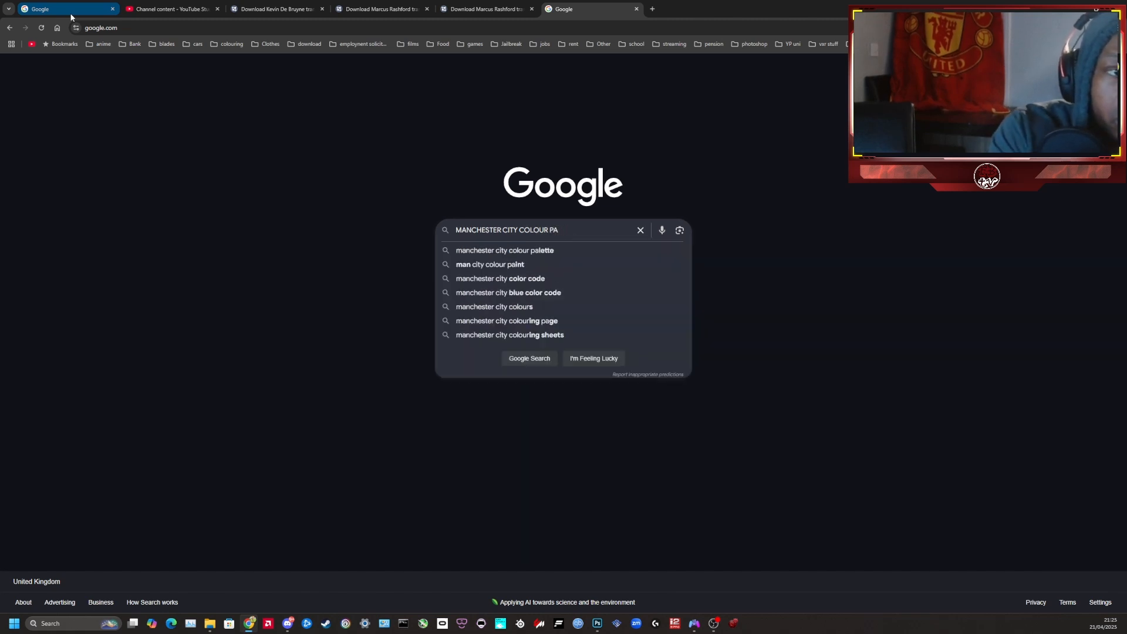
pyautogui.press('Down')
pyautogui.press('Return')
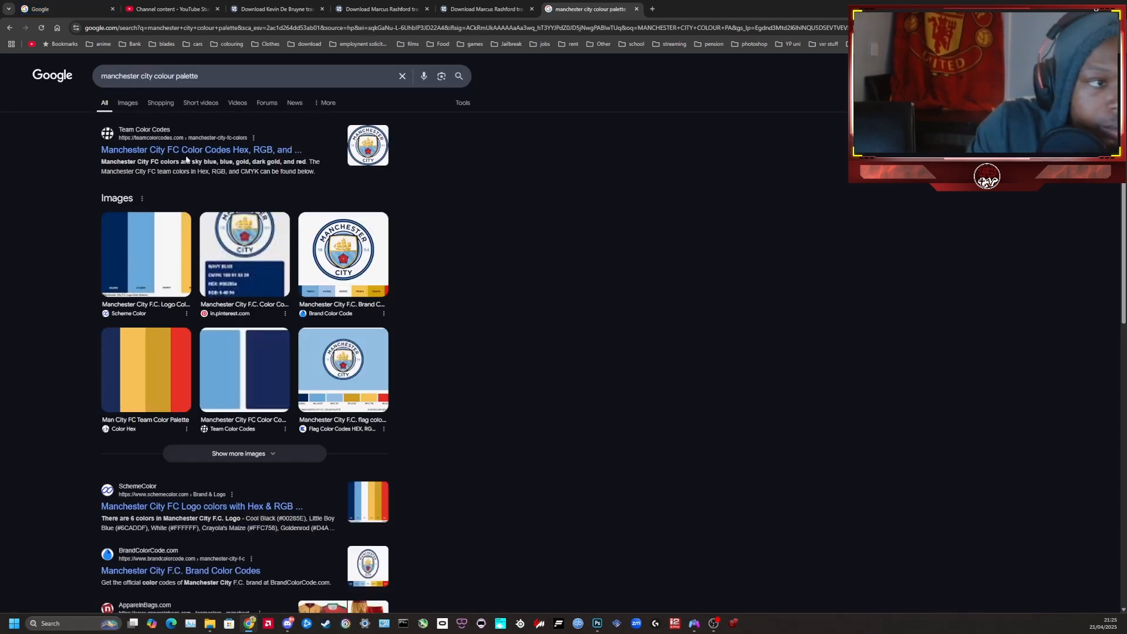
# Open the Team Color Codes page for Manchester City FC and copy the sky blue hex code #6CABDD
pyautogui.click(252, 149)
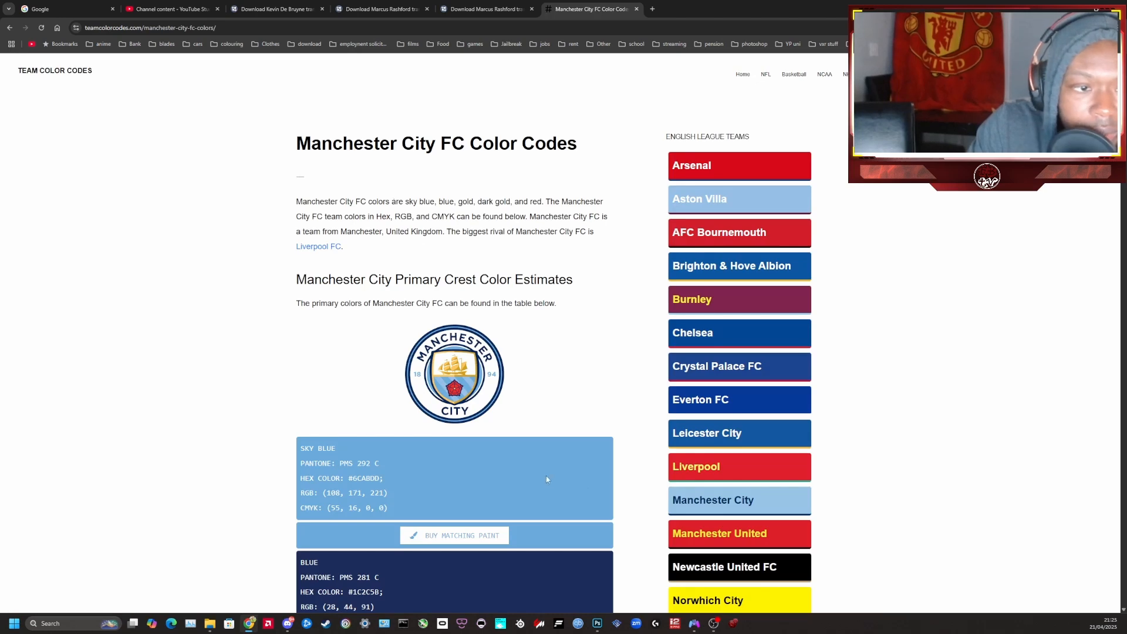
pyautogui.scroll(-2, 528, 498)
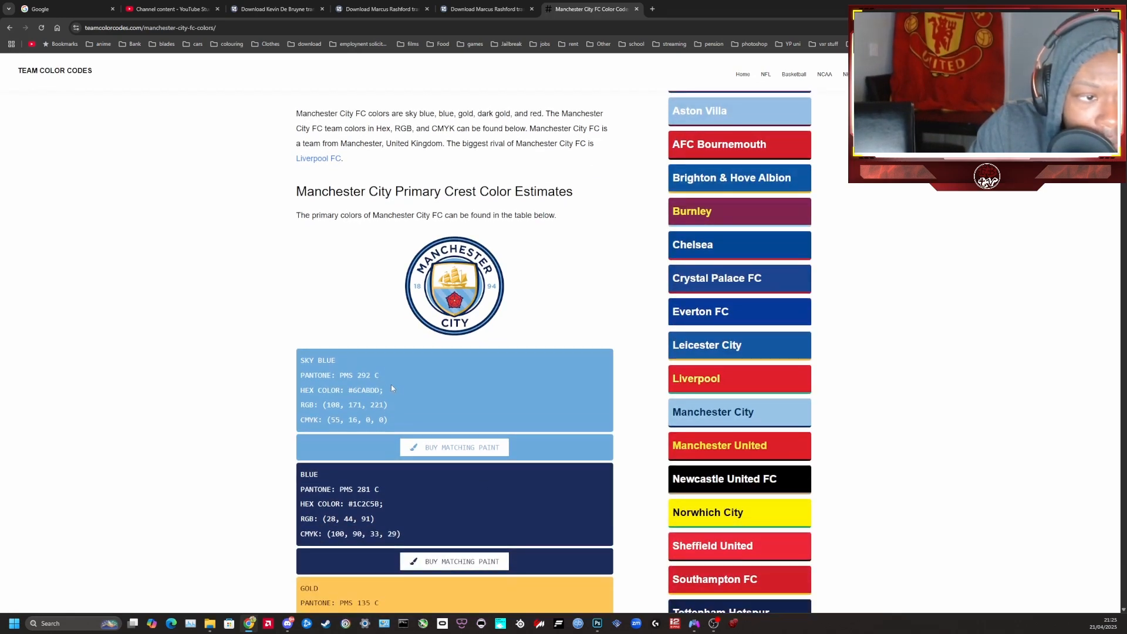
pyautogui.scroll(-3, 393, 392)
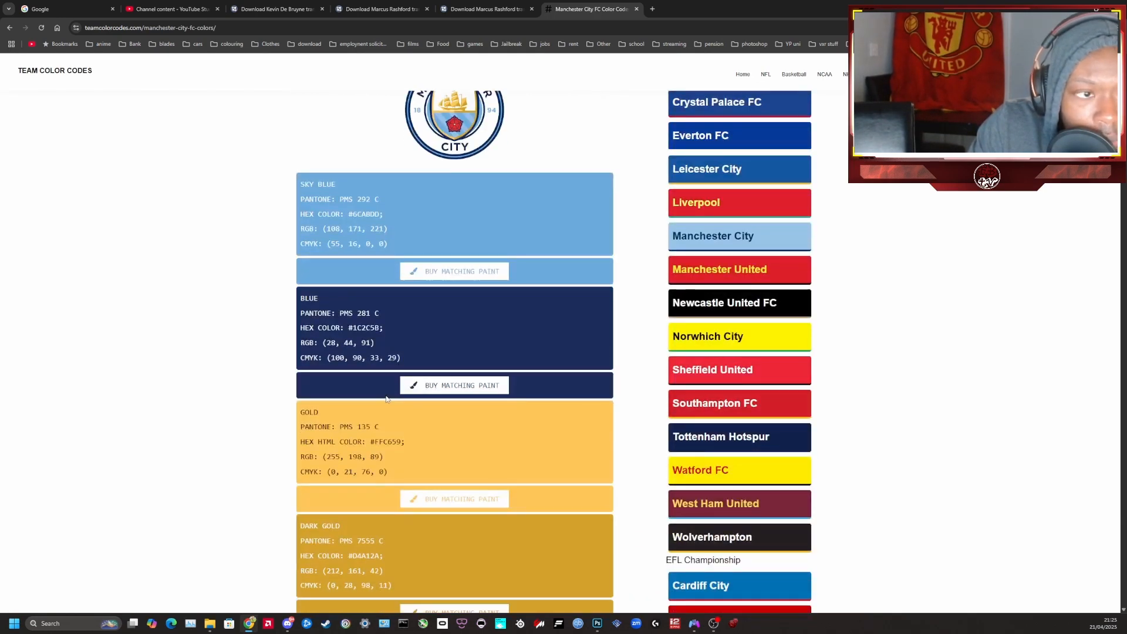
pyautogui.scroll(-3, 350, 425)
pyautogui.scroll(5, 375, 329)
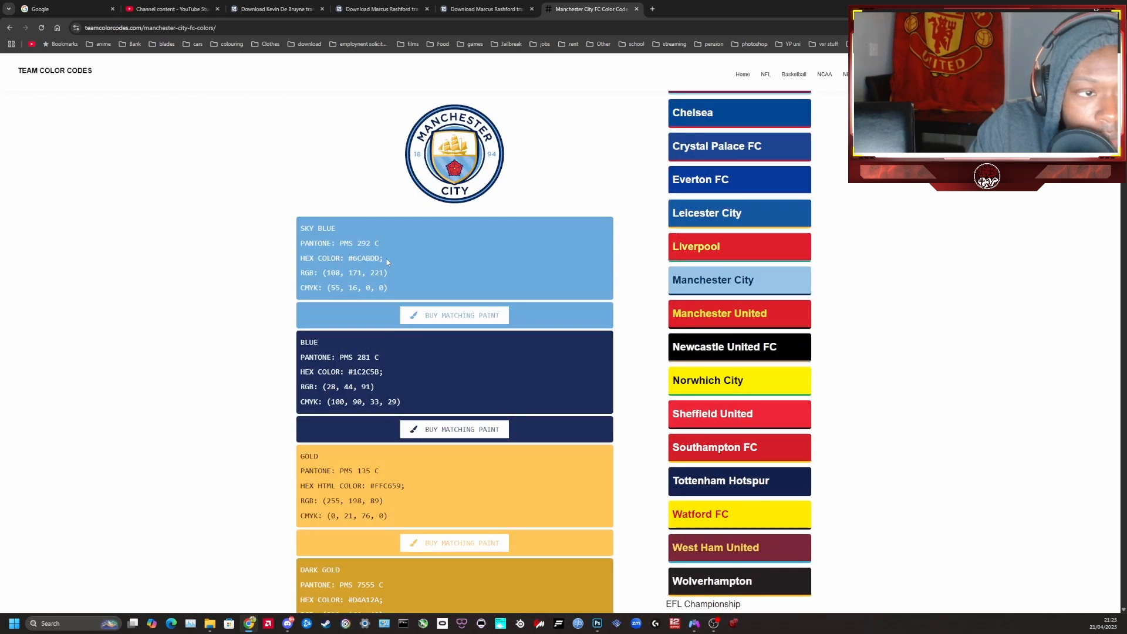
pyautogui.moveTo(387, 259); pyautogui.dragTo(350, 259)
pyautogui.rightClick(358, 261)
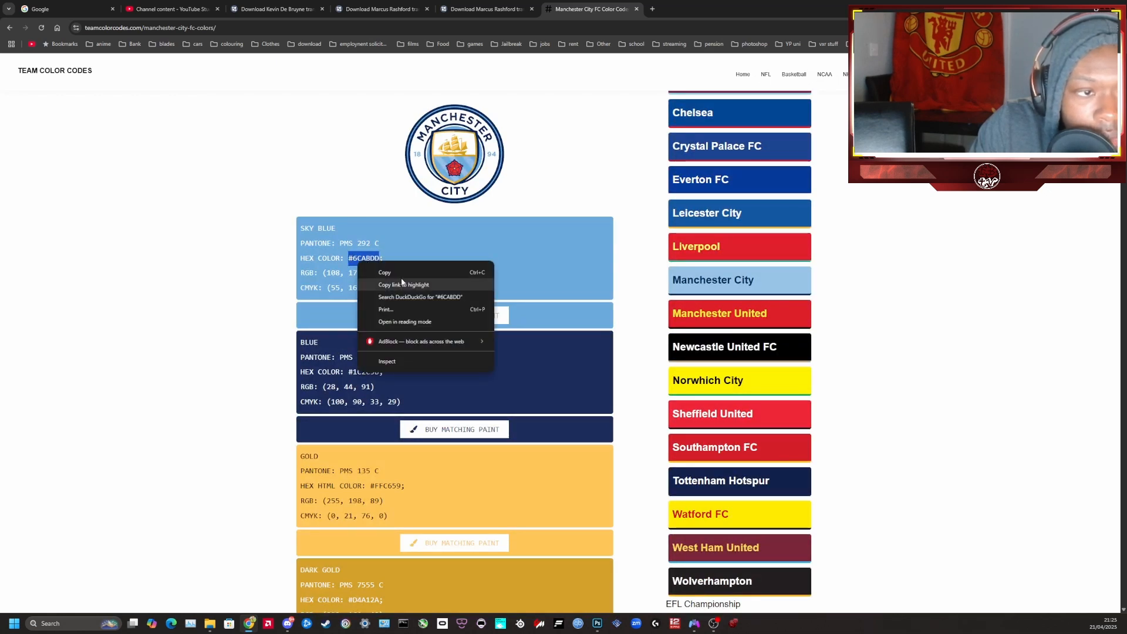
pyautogui.click(382, 271)
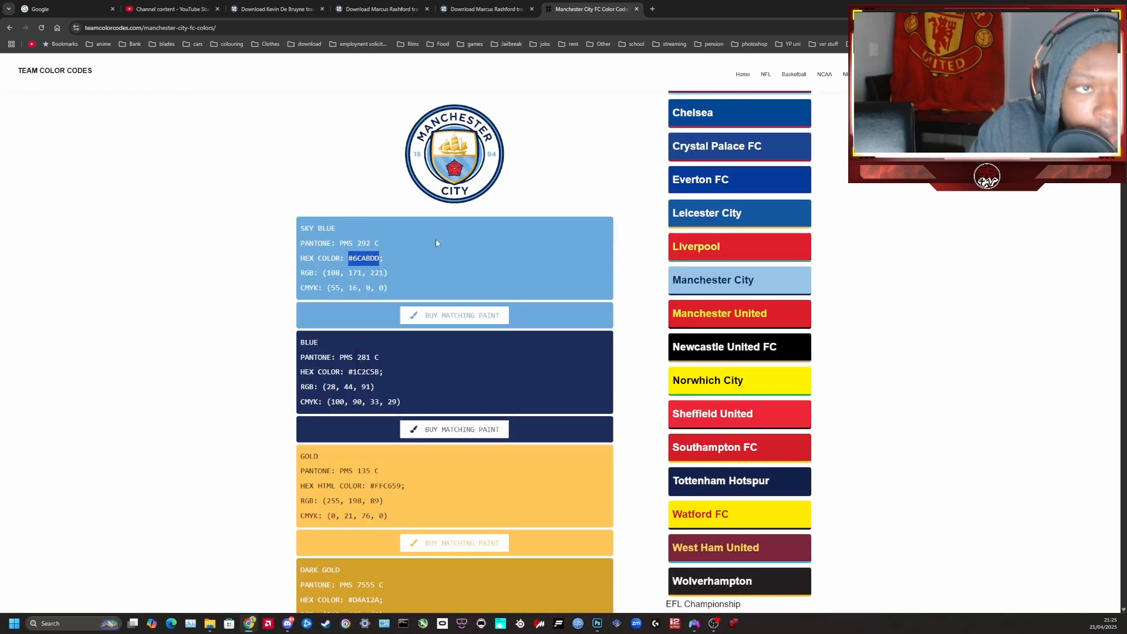
# Switch to Photoshop, set the foreground colour to the copied sky blue #6CABDD, and activate the Move tool
pyautogui.click(597, 624)
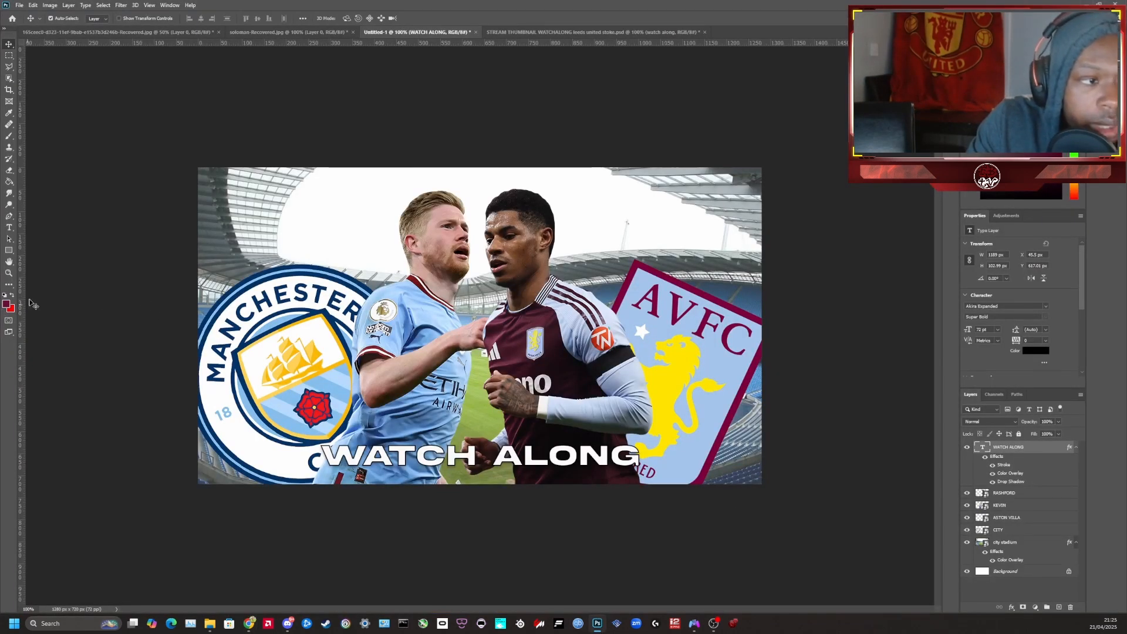
pyautogui.click(6, 304)
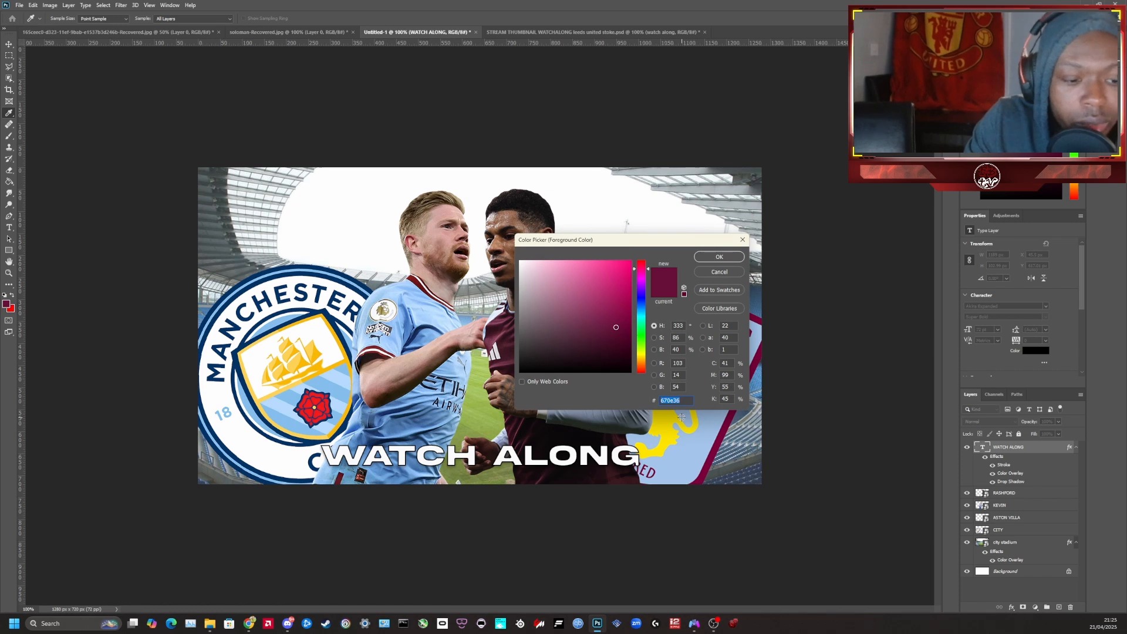
pyautogui.hotkey('ctrl', 'v')
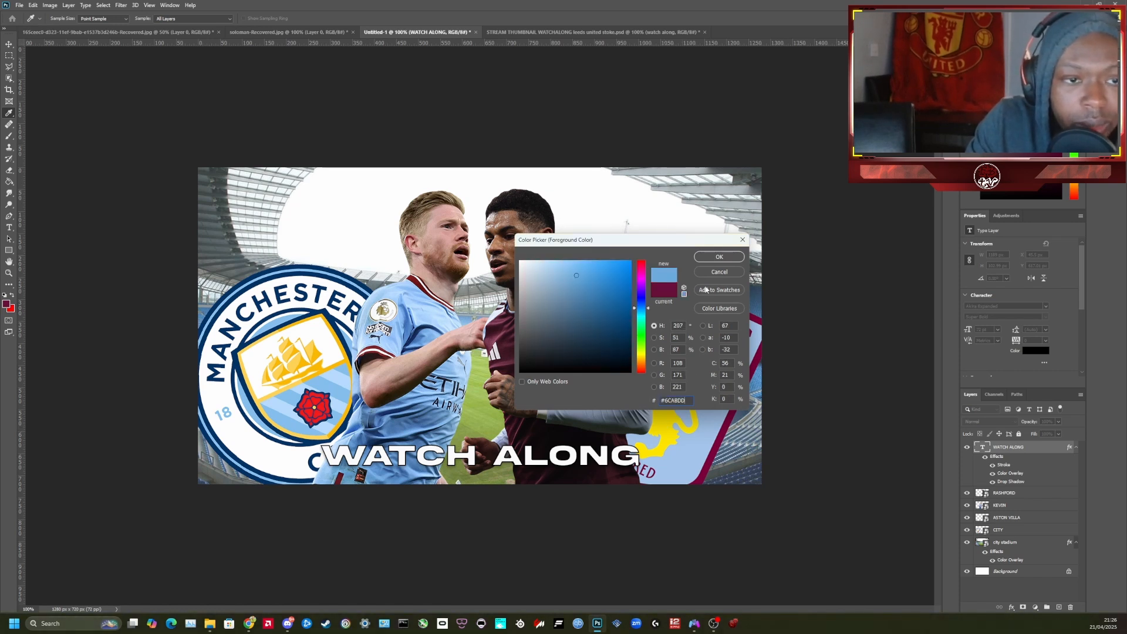
pyautogui.click(717, 257)
pyautogui.press('v')
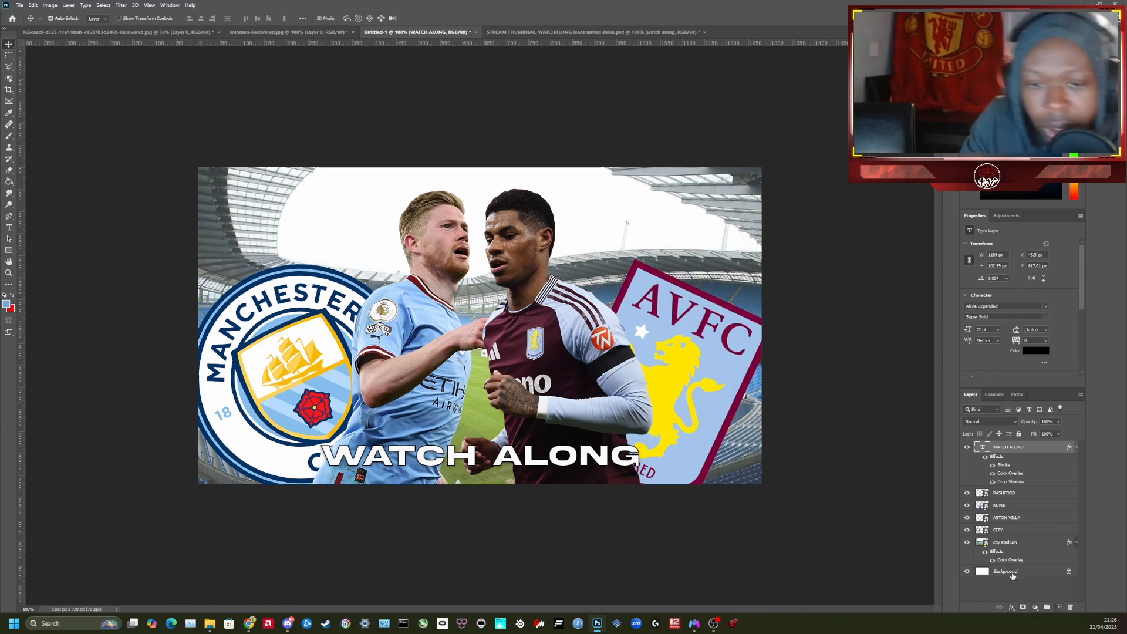
# Create a new layer above the WATCH ALONG text and brush soft sky blue around the edges of the canvas
pyautogui.click(1060, 608)
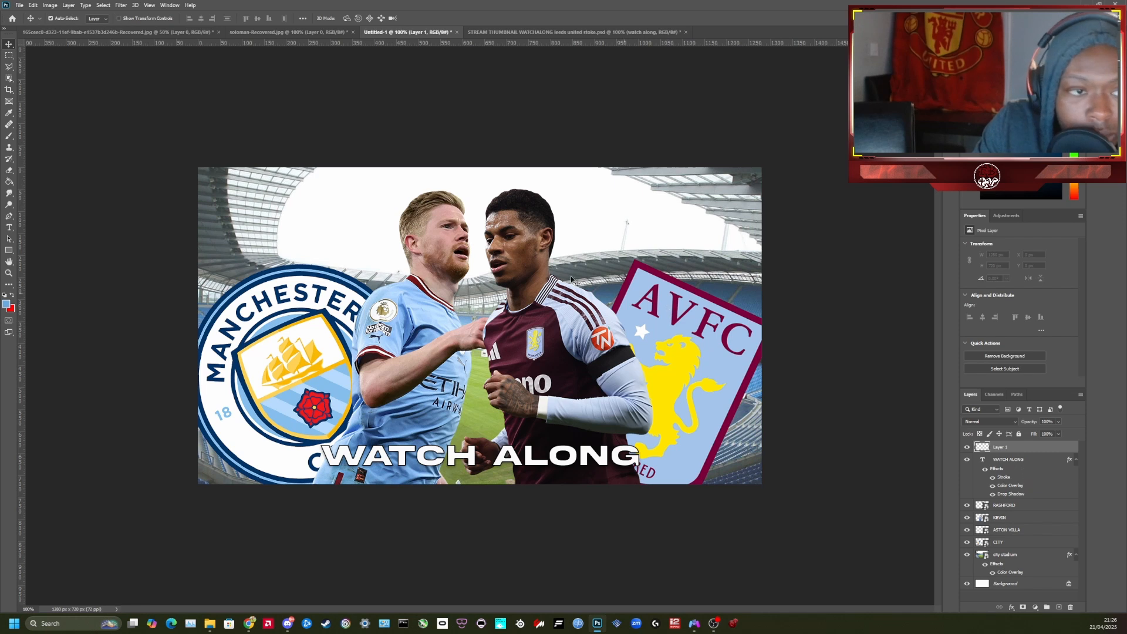
pyautogui.click(9, 141)
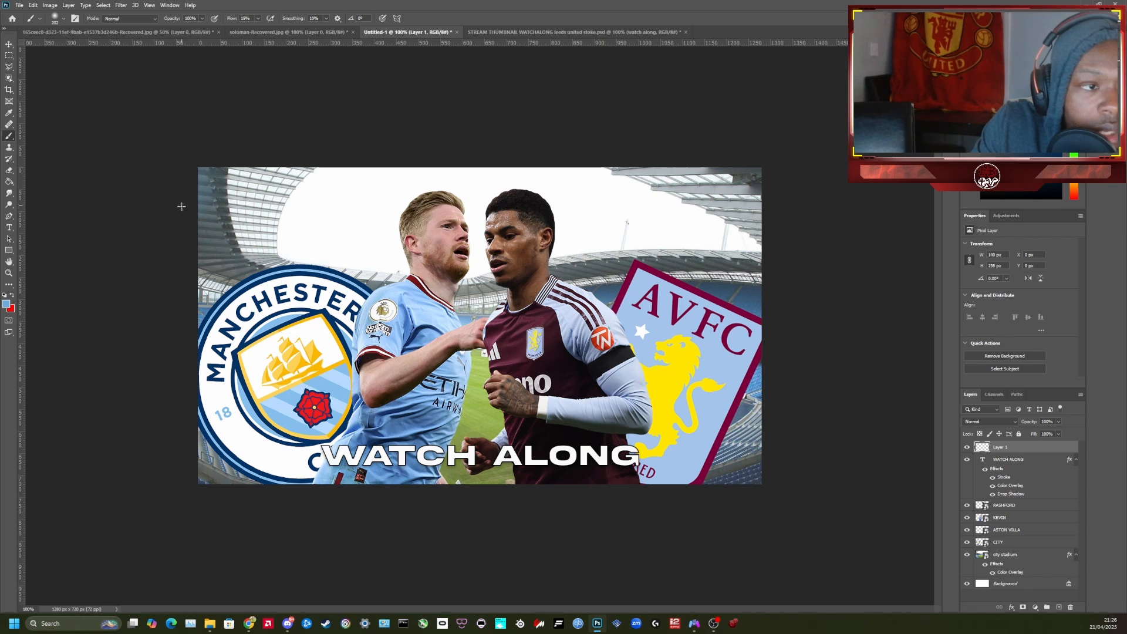
pyautogui.moveTo(180, 223)
pyautogui.mouseDown()
pyautogui.moveTo(176, 490)
pyautogui.moveTo(267, 504)
pyautogui.moveTo(712, 506)
pyautogui.mouseUp()
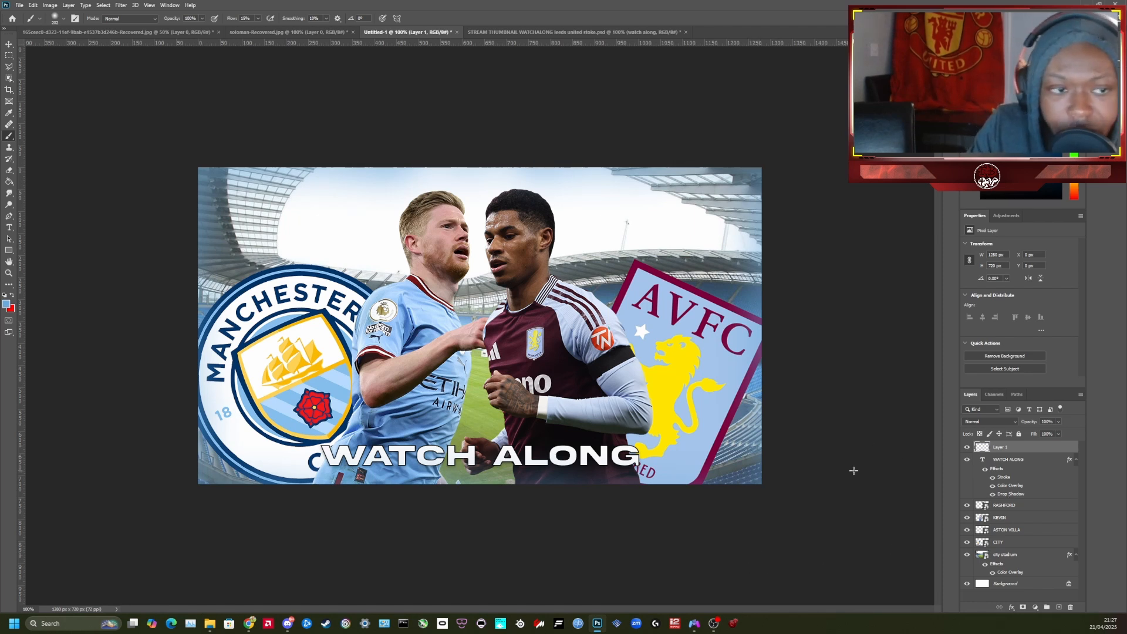
# Rename the painted layer BRUSH TOOL and compare the thumbnail with and without it
pyautogui.doubleClick(1000, 447)
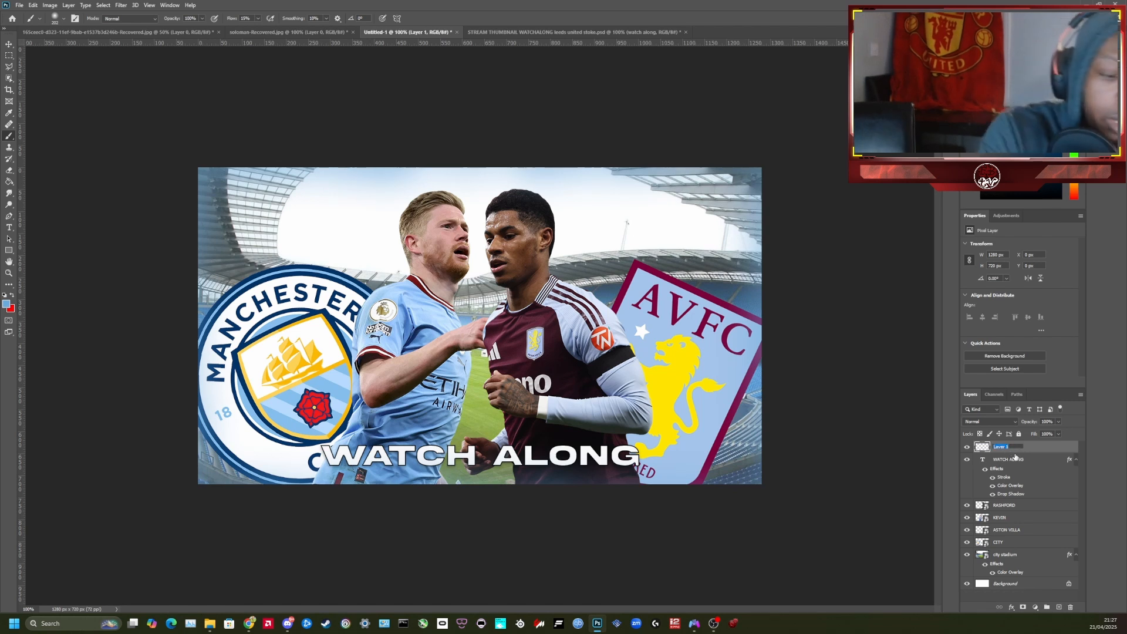
pyautogui.write('BRUS')
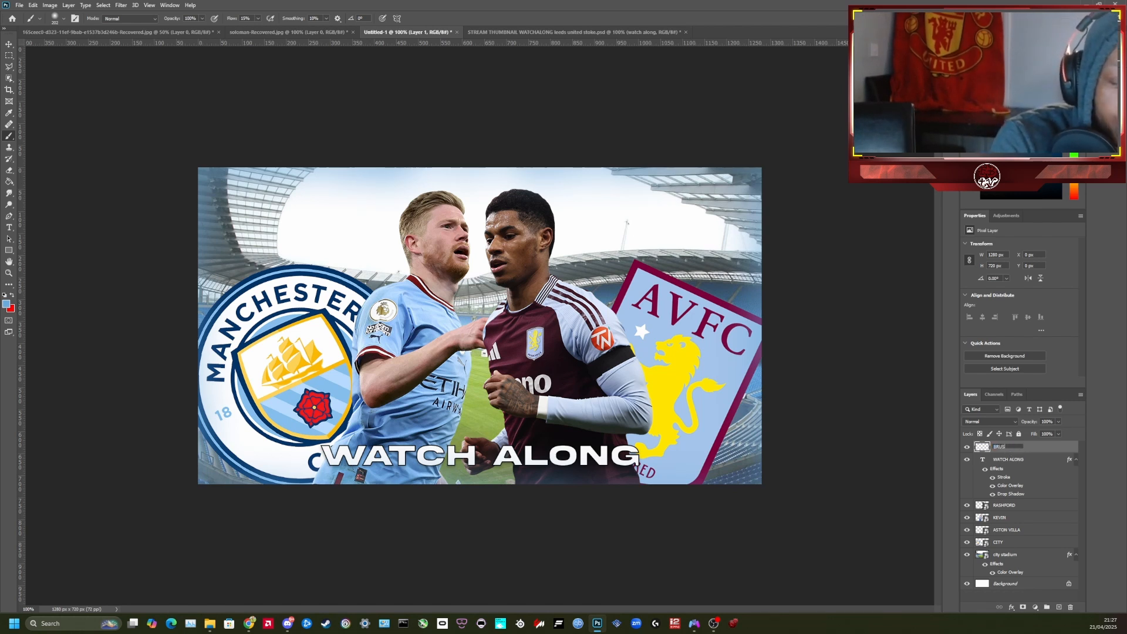
pyautogui.write('H TOOL')
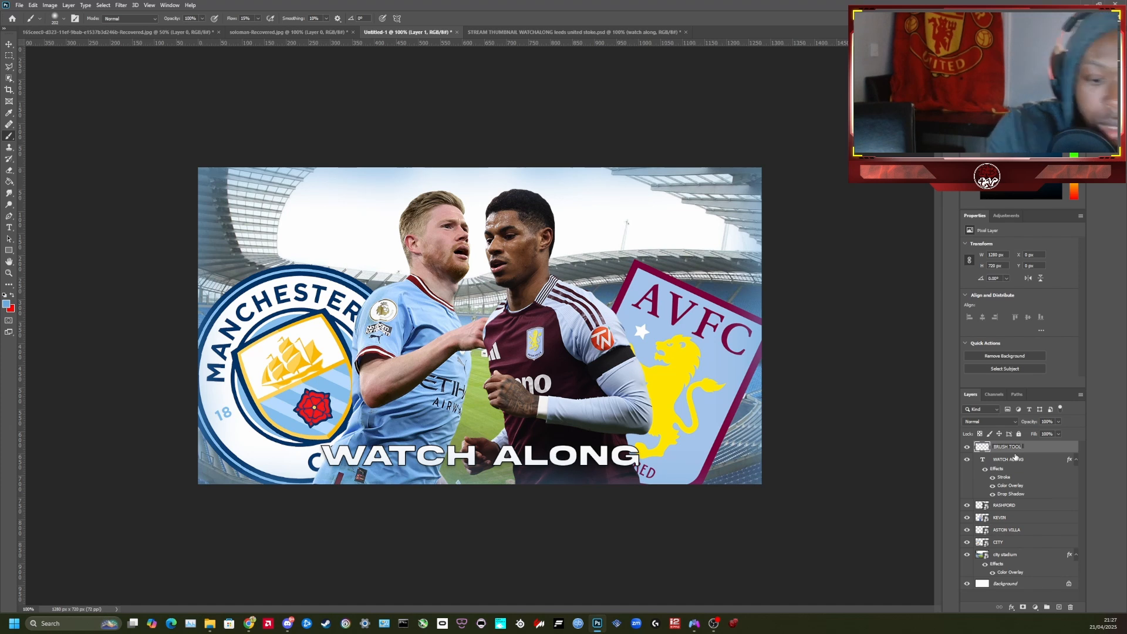
pyautogui.press('Return')
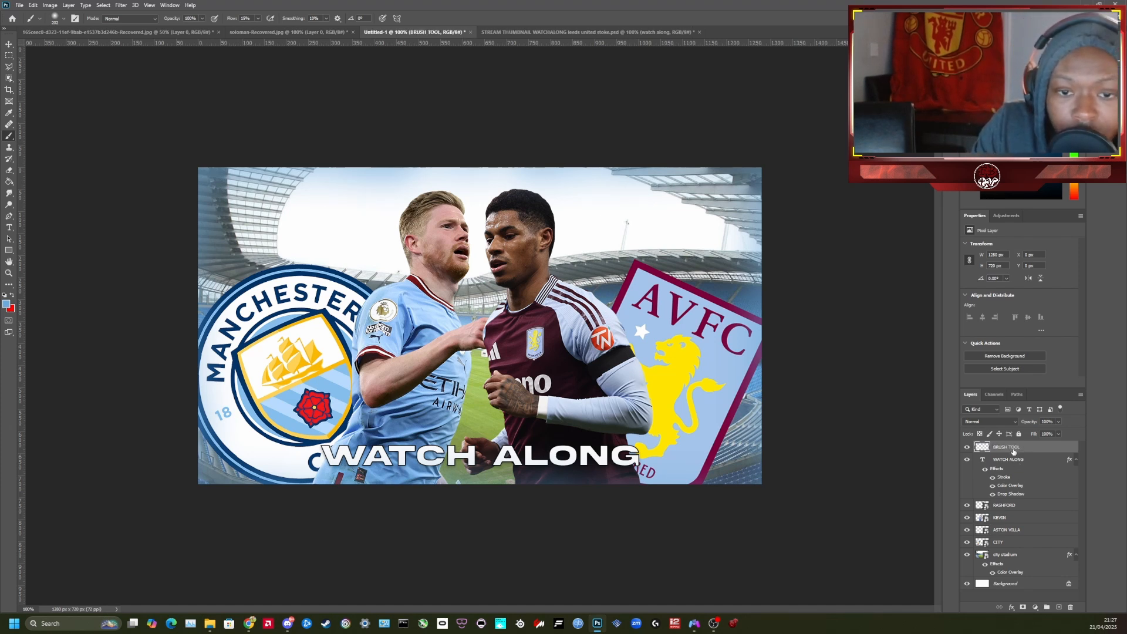
pyautogui.click(967, 448)
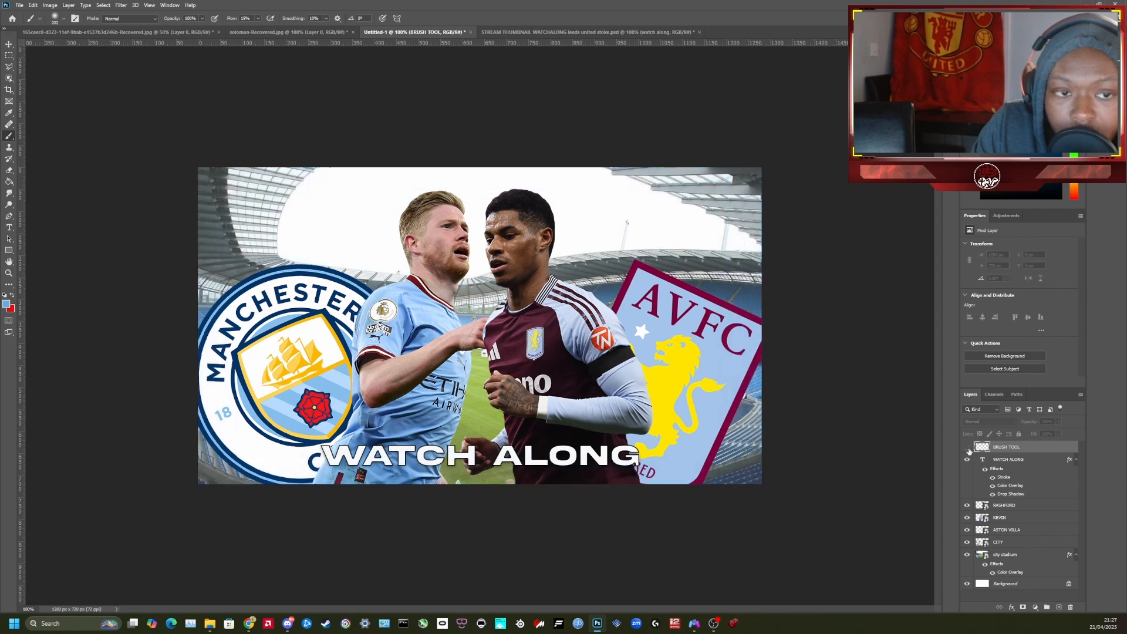
pyautogui.click(967, 449)
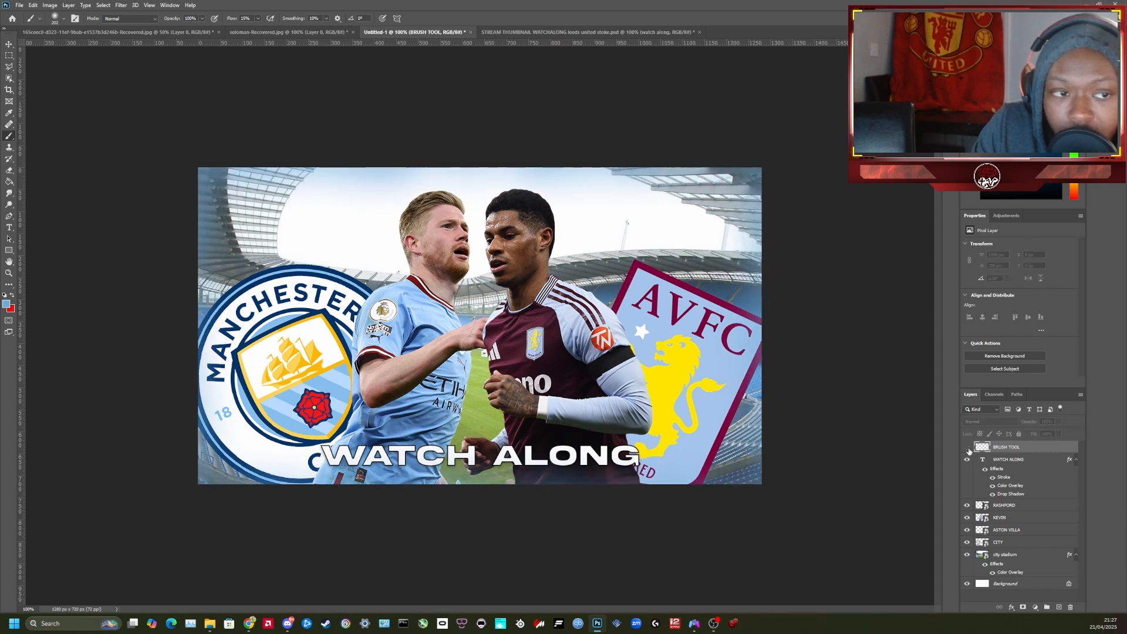
pyautogui.click(967, 448)
pyautogui.click(967, 448)
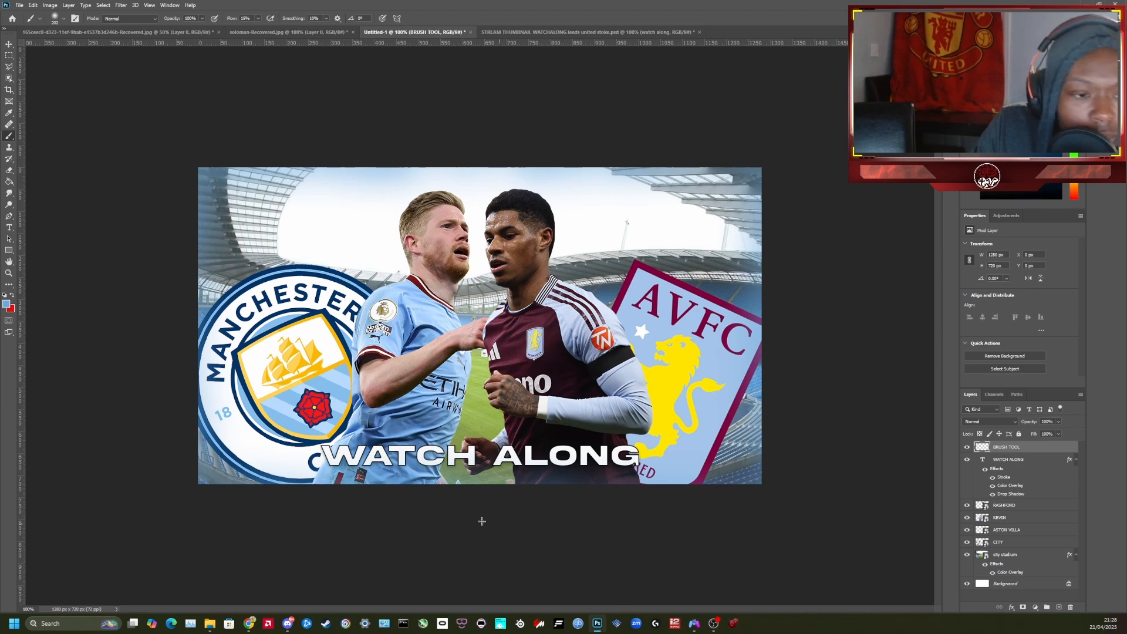
# Switch to the stadiums File Explorer window and browse to the photoshop stuff folder inside PICTURES
pyautogui.moveTo(210, 624)
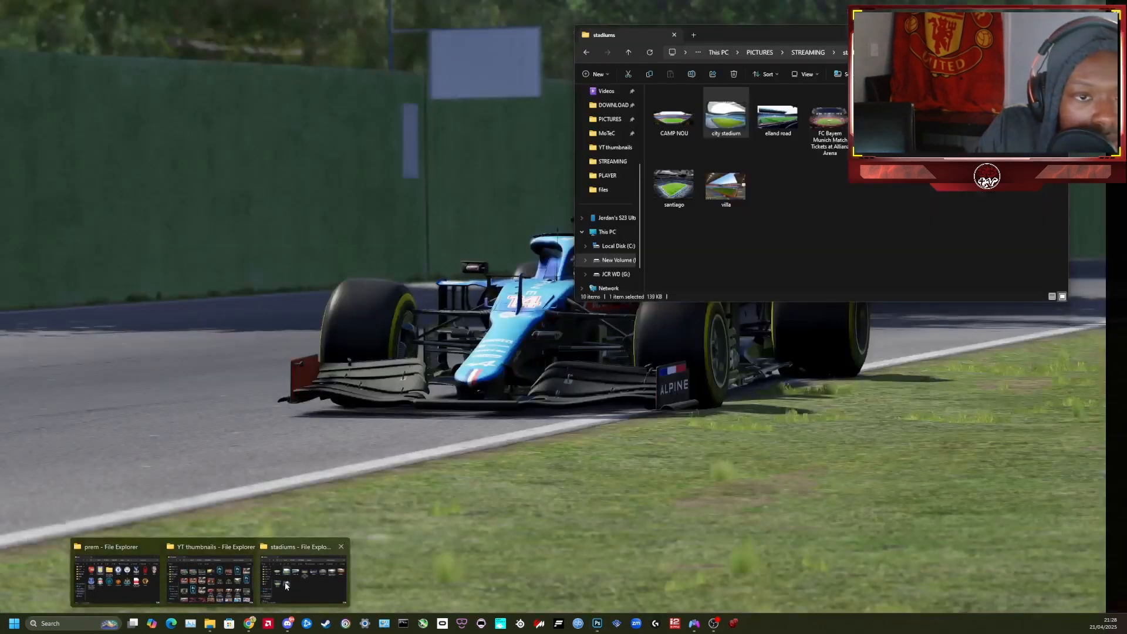
pyautogui.click(280, 587)
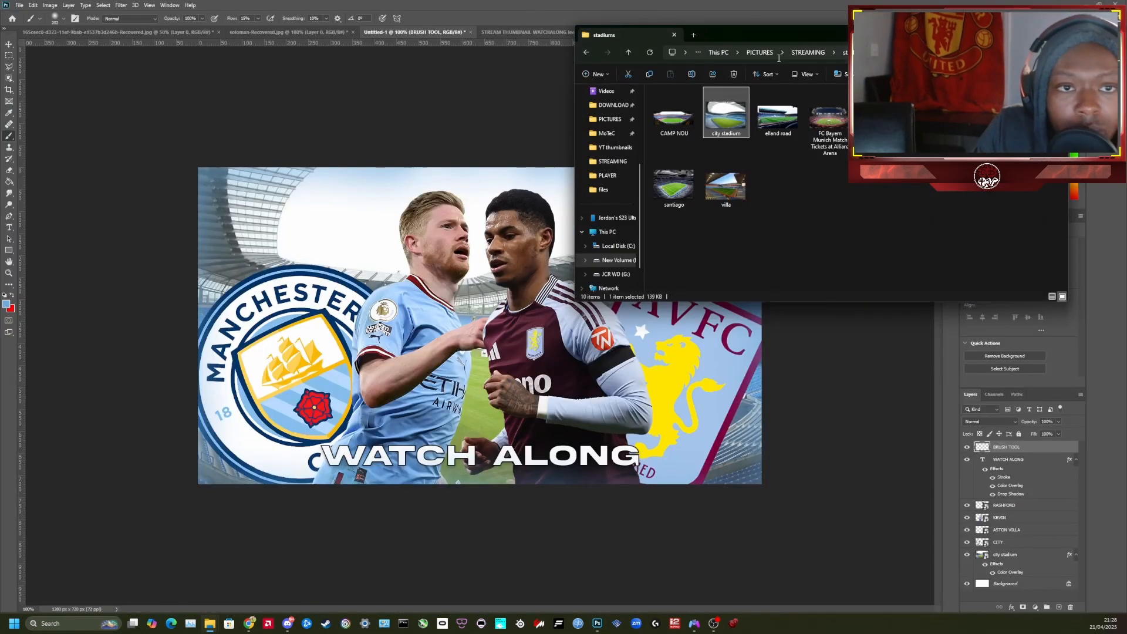
pyautogui.click(758, 52)
pyautogui.click(759, 51)
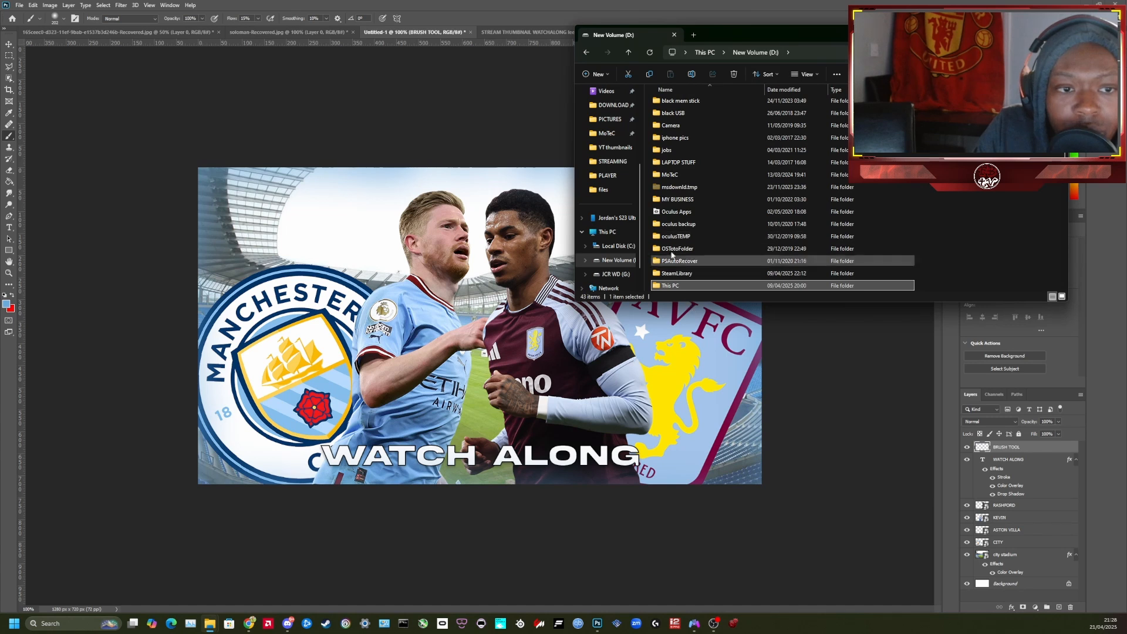
pyautogui.click(610, 162)
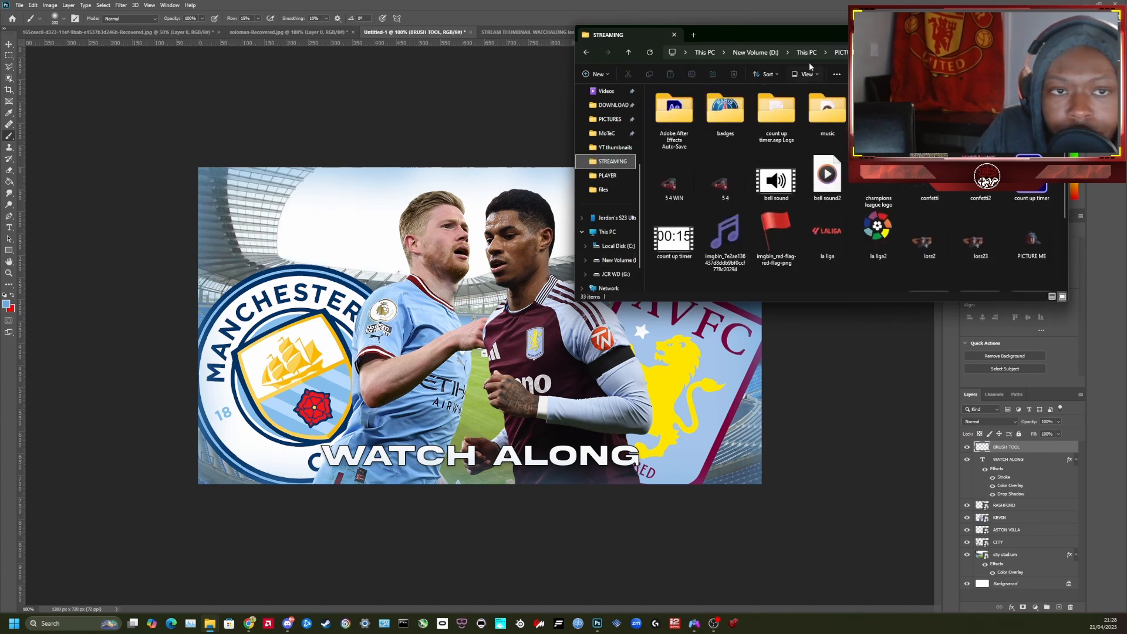
pyautogui.click(840, 54)
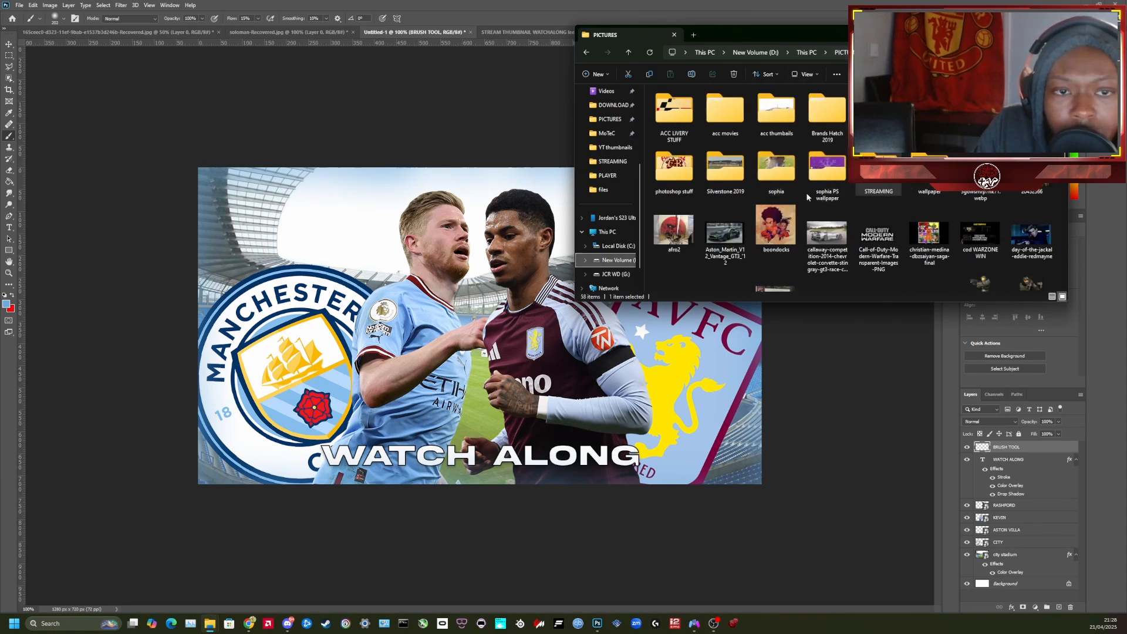
pyautogui.doubleClick(684, 173)
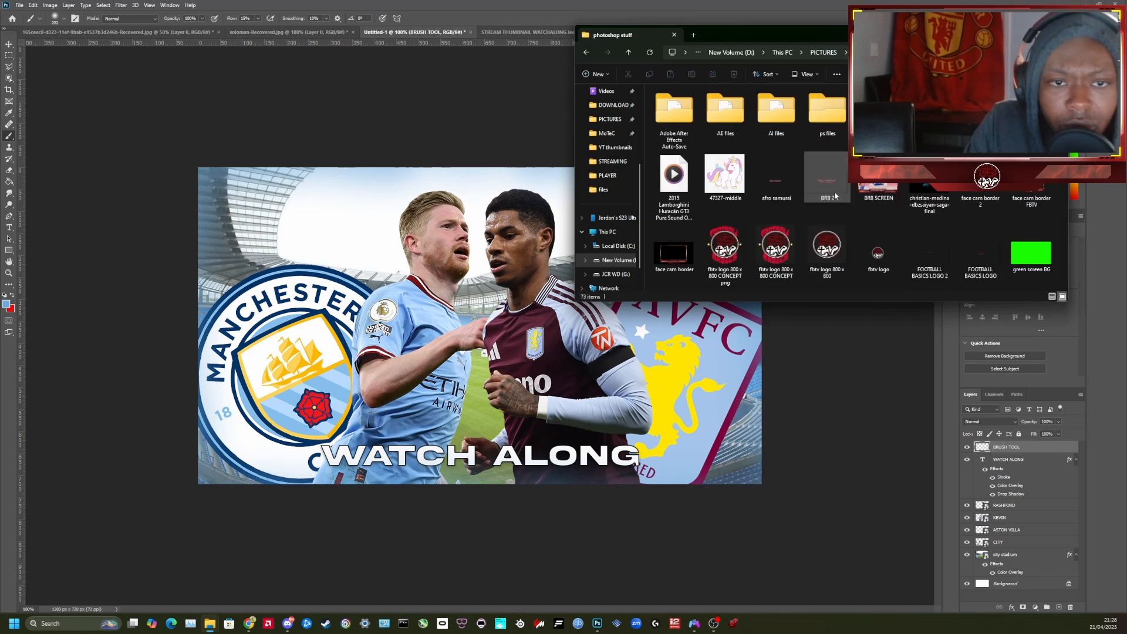
# Look through the files in the photoshop stuff folder for the Premier League logo
pyautogui.scroll(-10, 880, 205)
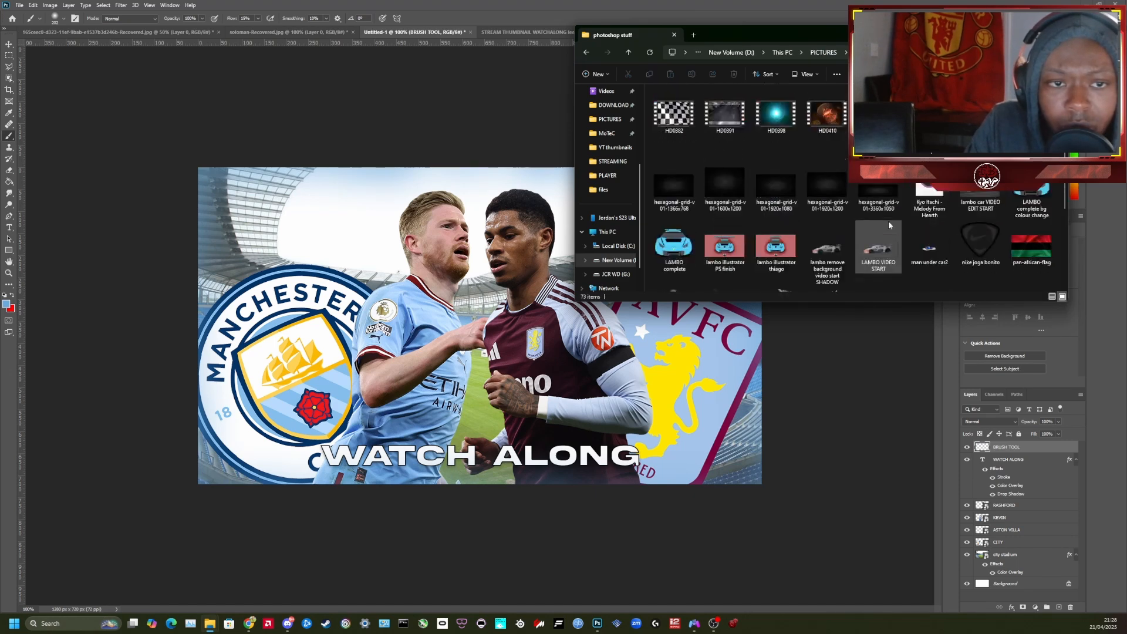
pyautogui.scroll(3, 888, 221)
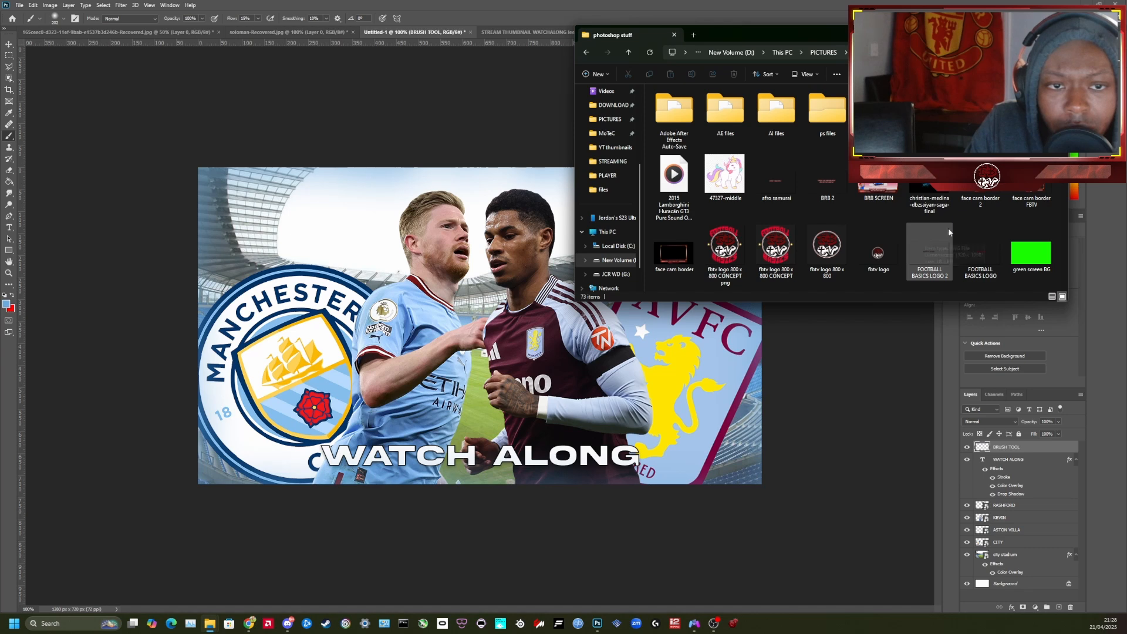
pyautogui.scroll(-2, 948, 229)
pyautogui.scroll(-2, 991, 228)
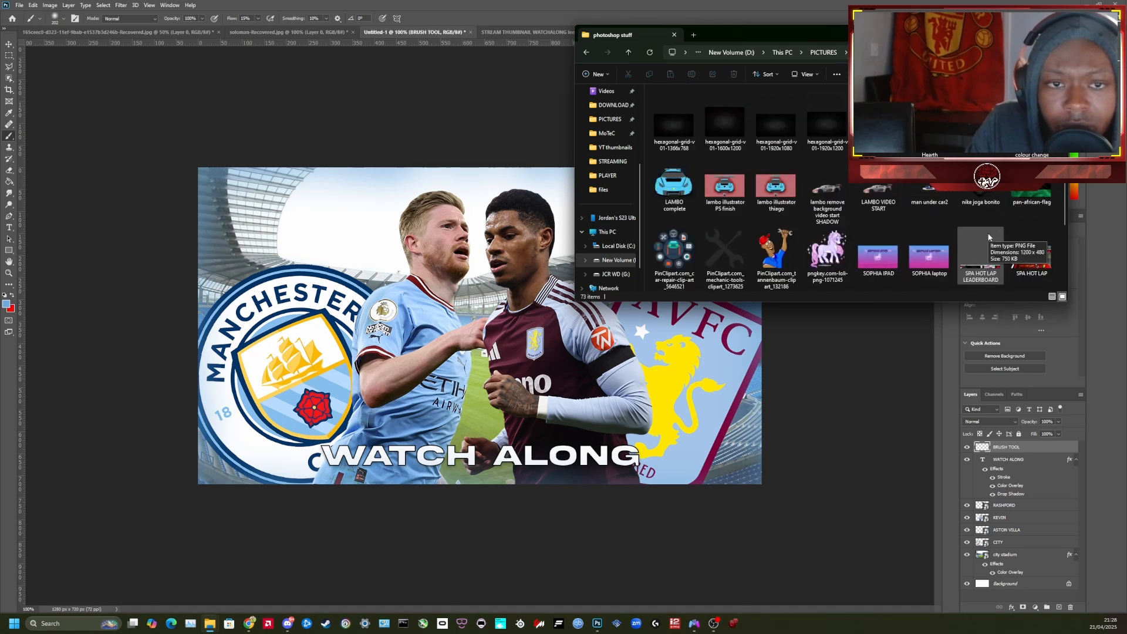
pyautogui.scroll(-3, 988, 237)
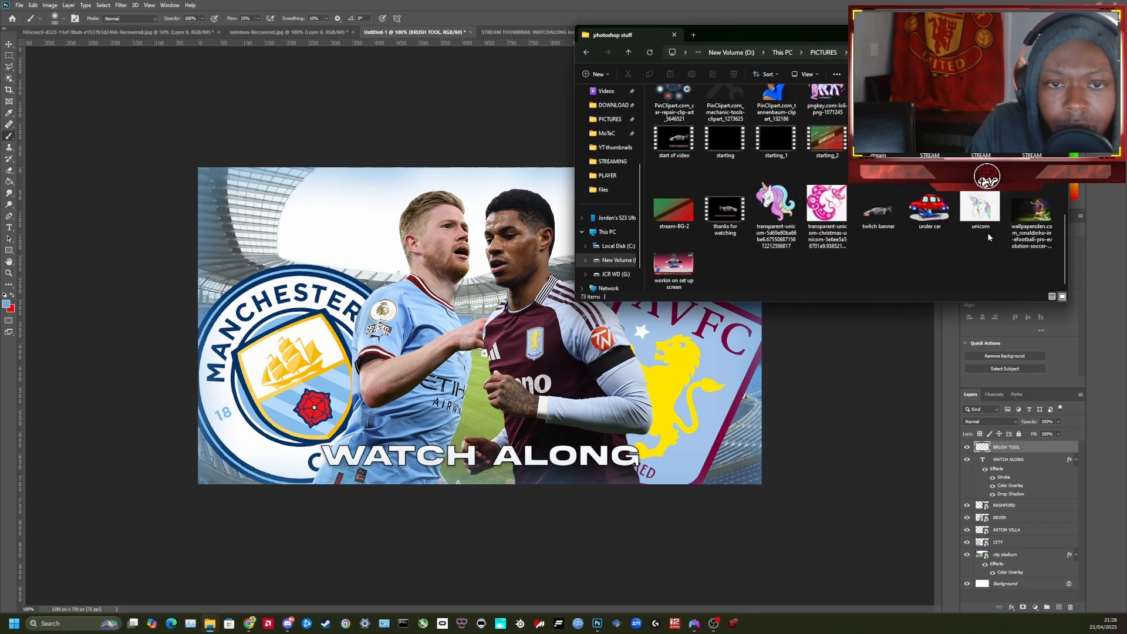
pyautogui.scroll(7, 989, 237)
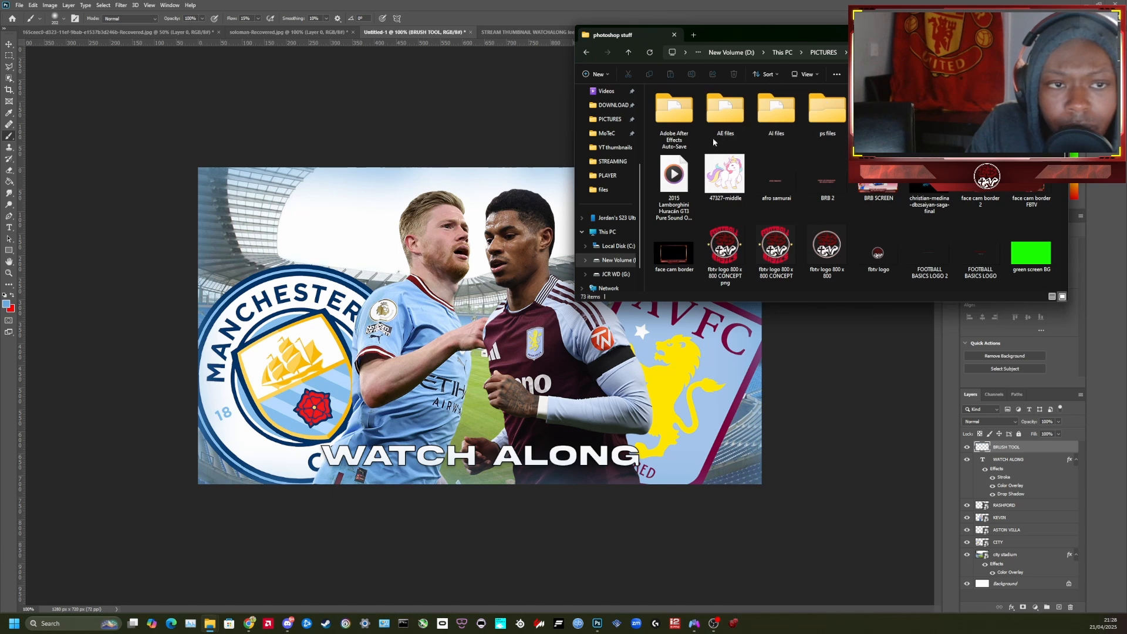
pyautogui.click(587, 52)
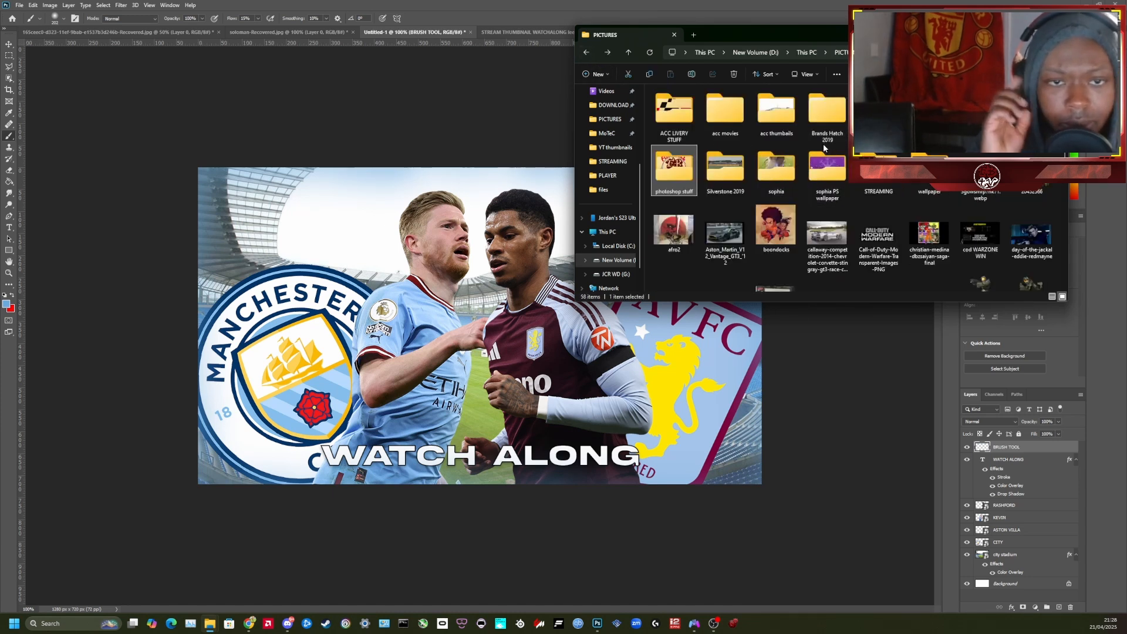
# Check the PS wallpaper and custom lambo folders in PICTURES and recheck photoshop stuff for the Premier League logo
pyautogui.doubleClick(827, 169)
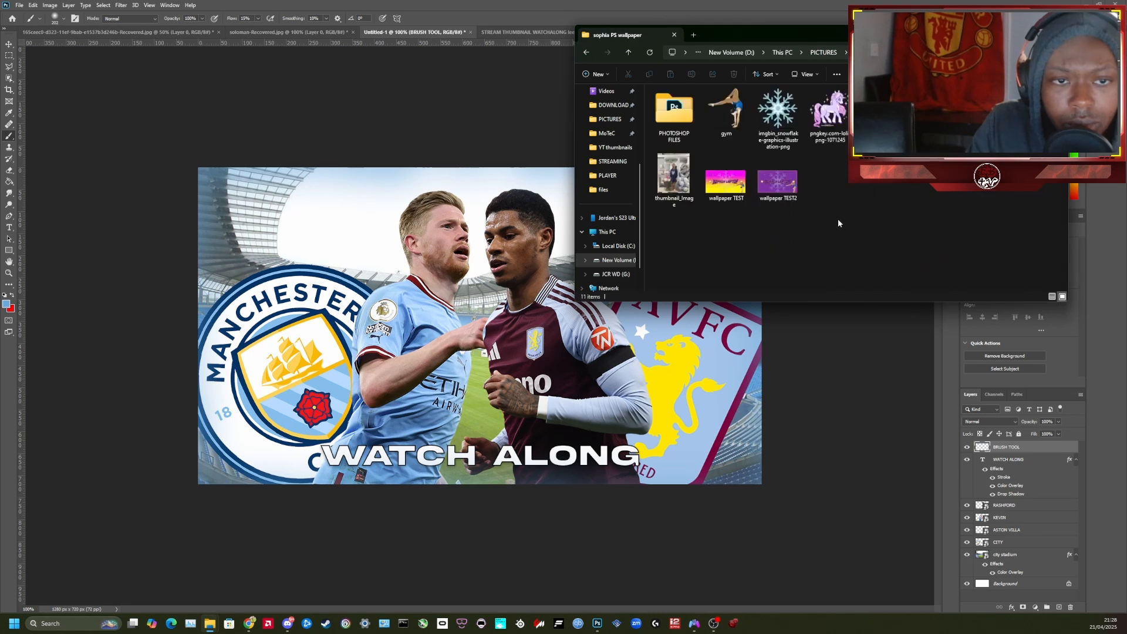
pyautogui.click(587, 52)
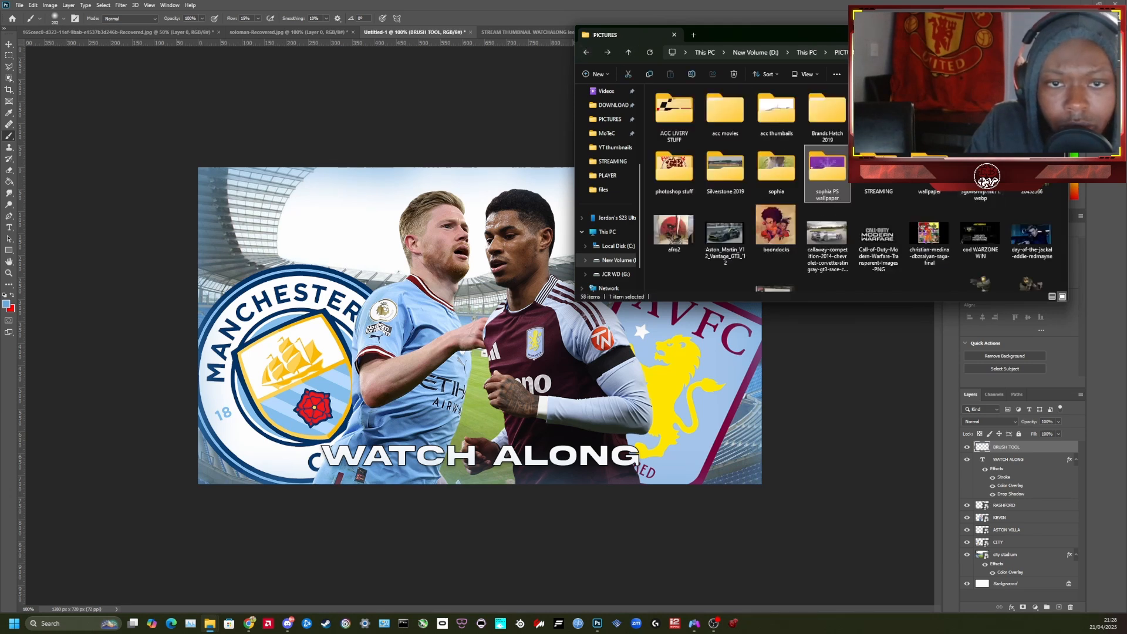
pyautogui.doubleClick(878, 115)
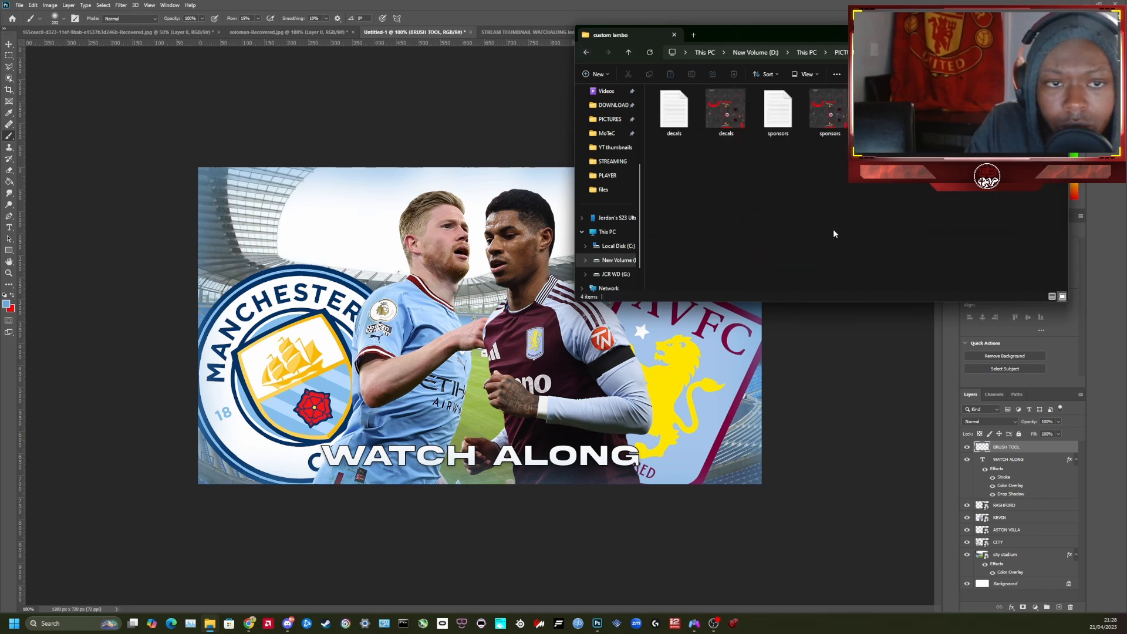
pyautogui.click(586, 52)
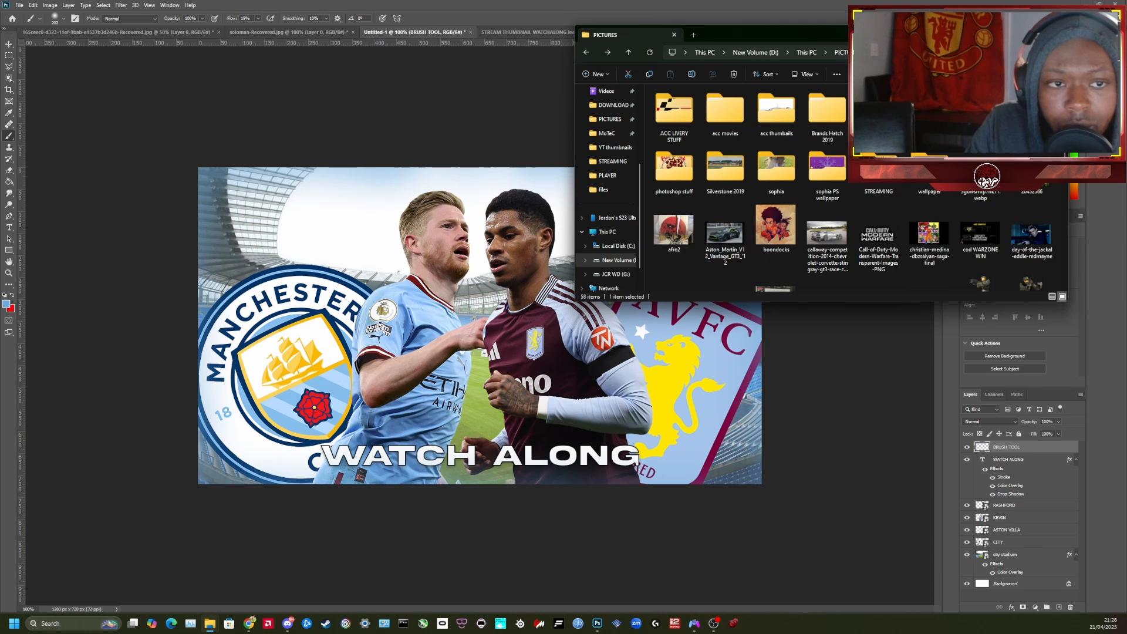
pyautogui.doubleClick(672, 182)
pyautogui.scroll(-1, 914, 246)
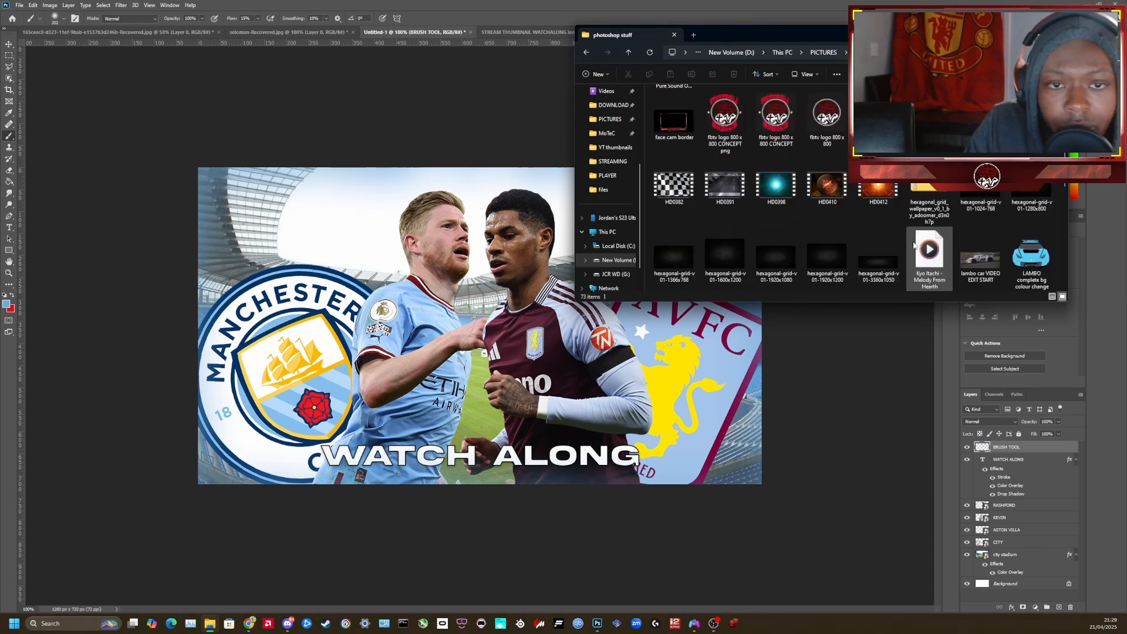
pyautogui.scroll(2, 914, 246)
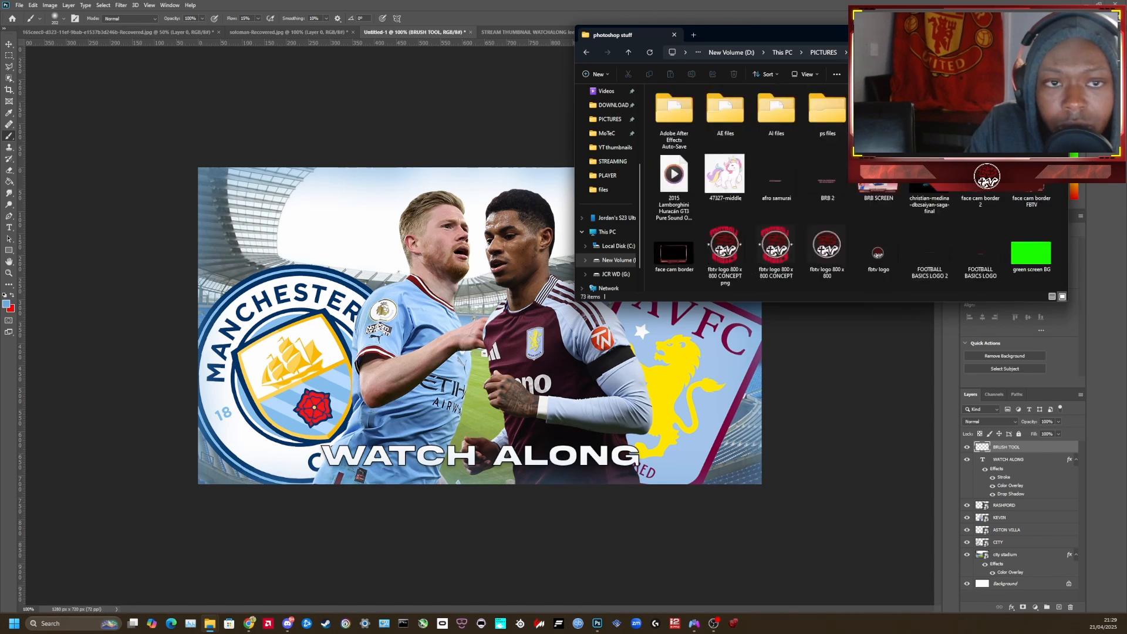
pyautogui.click(587, 53)
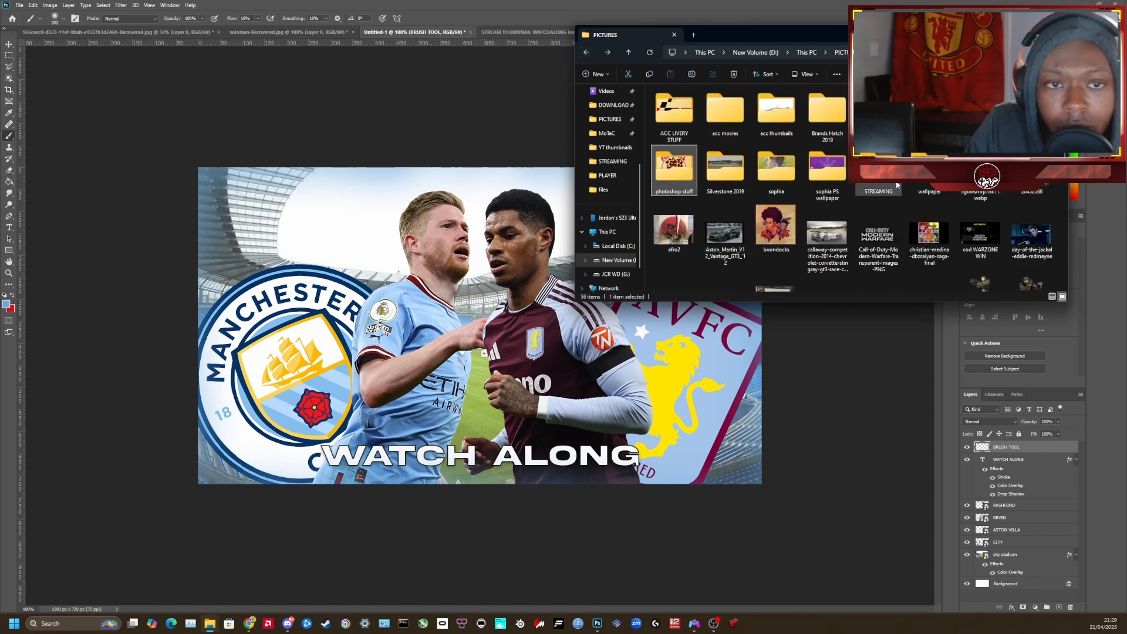
# Search the STREAM BACKDROPS folder inside STREAMING, including its YT banner and grunge background subfolders, for the Premier League logo
pyautogui.doubleClick(882, 184)
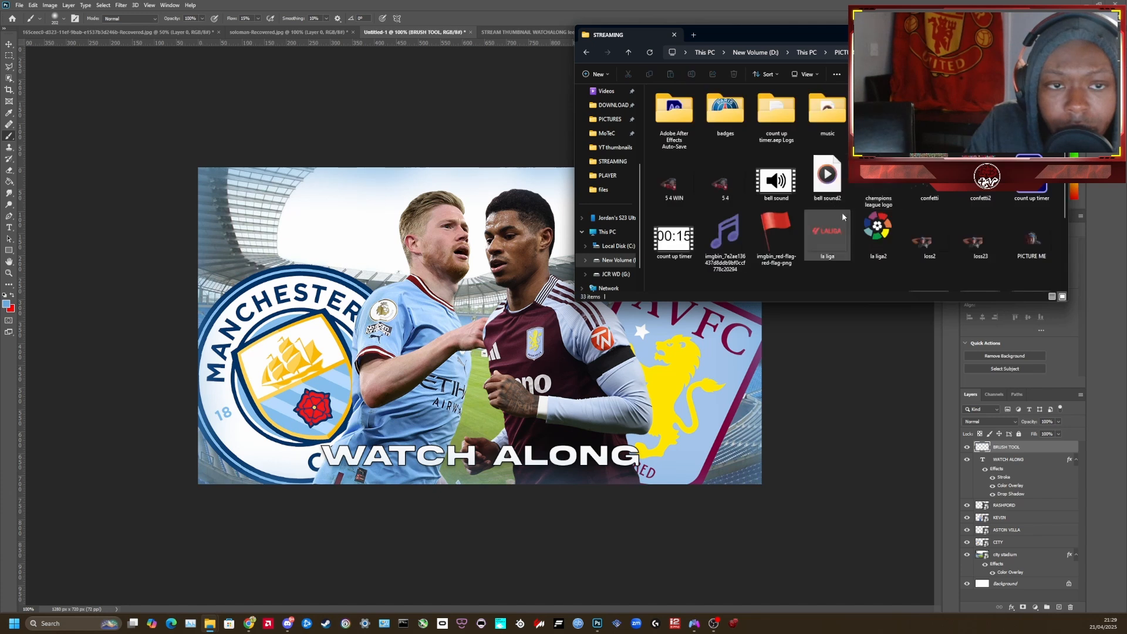
pyautogui.doubleClick(878, 112)
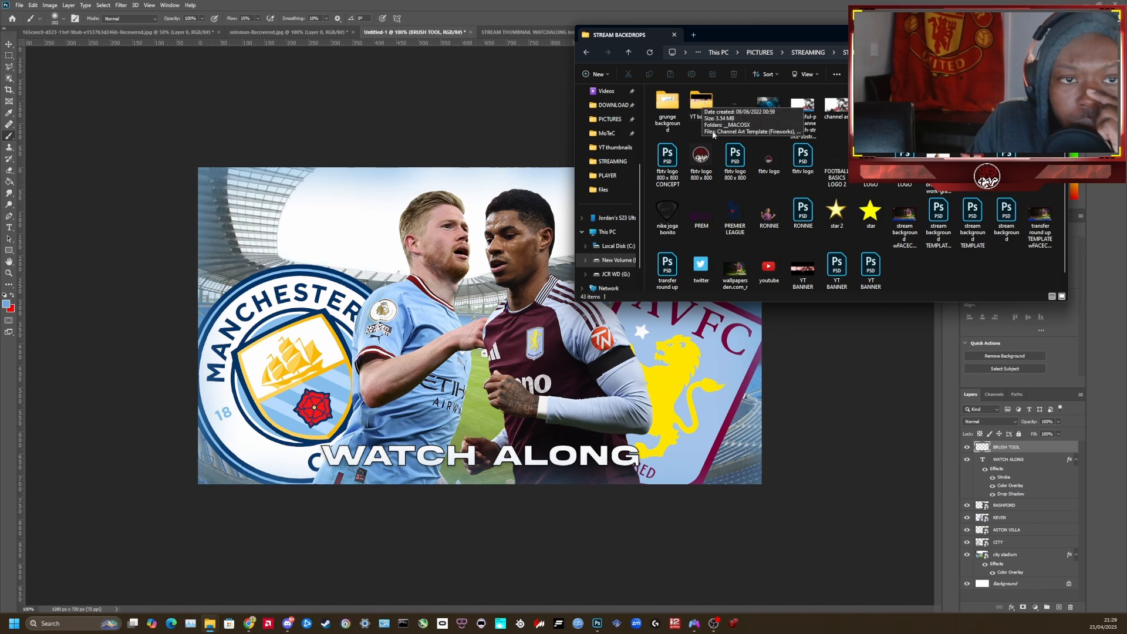
pyautogui.click(707, 112)
pyautogui.doubleClick(706, 112)
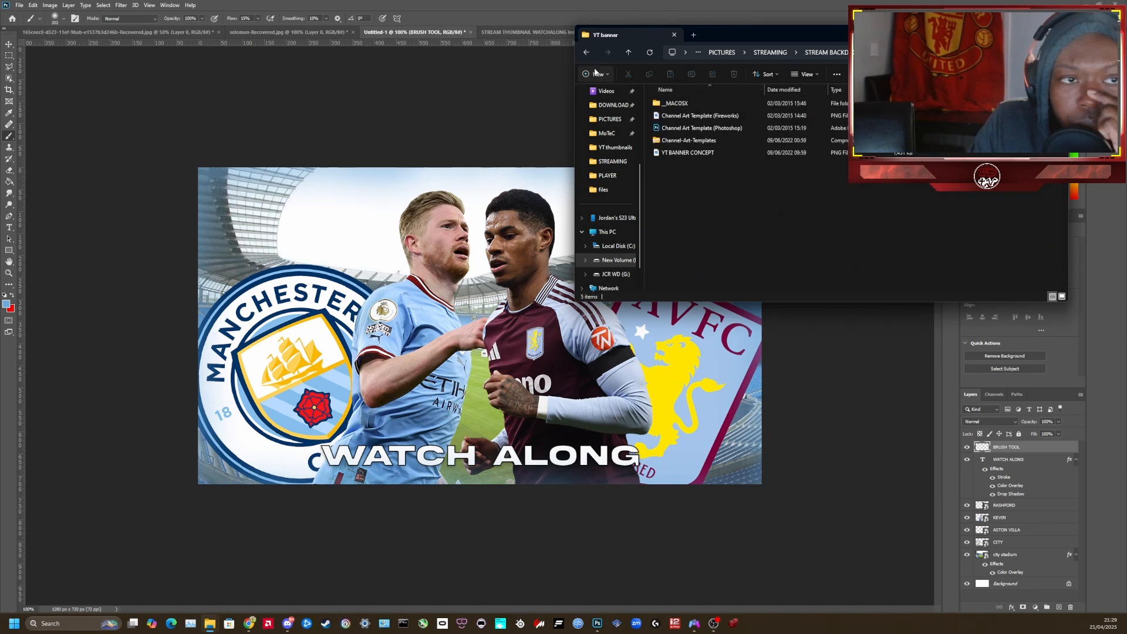
pyautogui.hotkey('alt', 'Left')
pyautogui.click(667, 108)
pyautogui.doubleClick(667, 109)
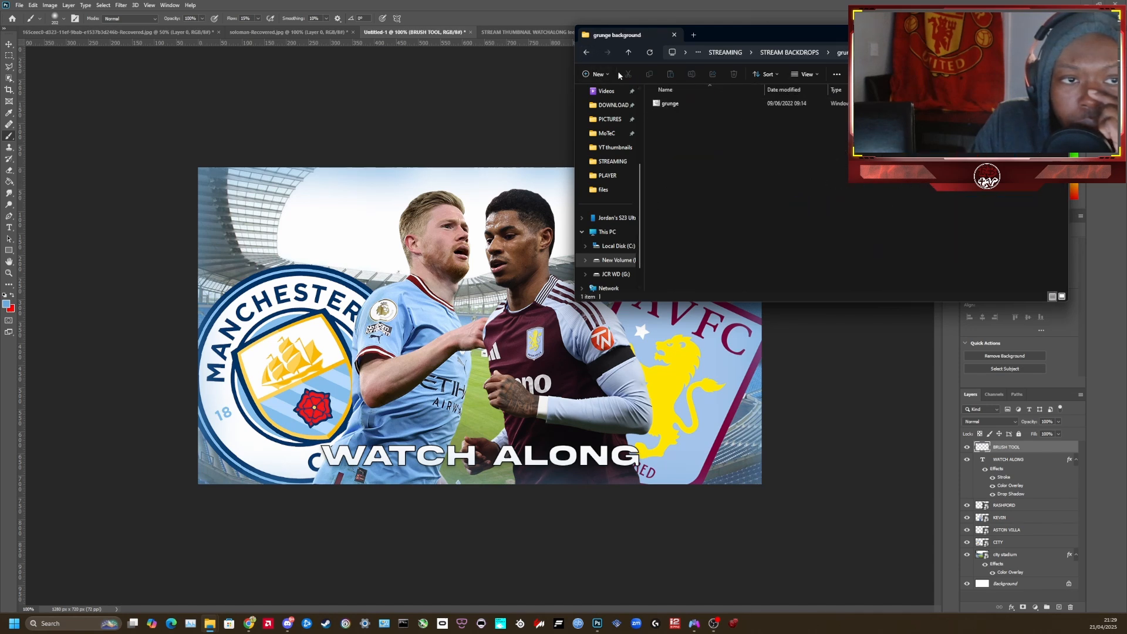
pyautogui.click(589, 52)
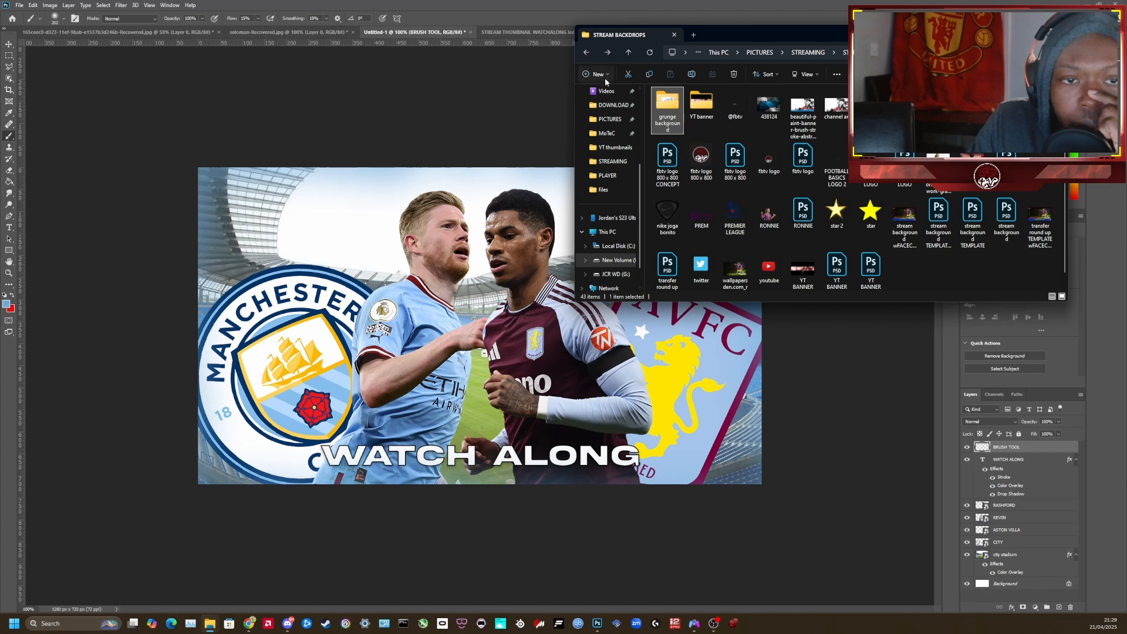
pyautogui.click(586, 52)
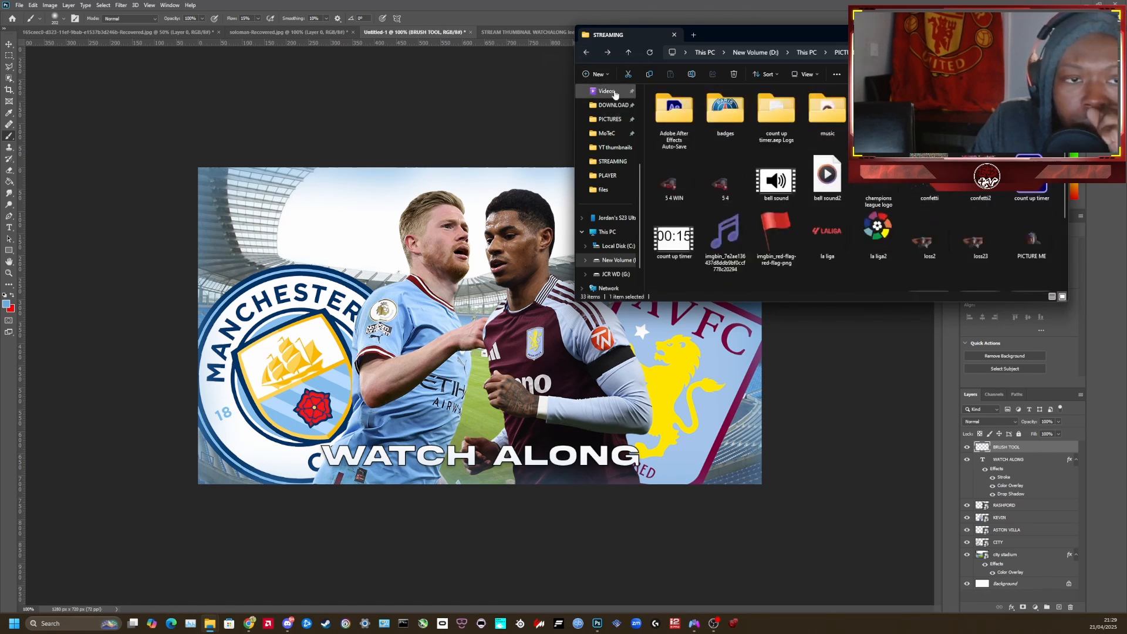
# Look through the loose files in the STREAMING and PICTURES folders for the Premier League logo
pyautogui.scroll(-2, 769, 175)
pyautogui.scroll(2, 769, 174)
pyautogui.click(586, 52)
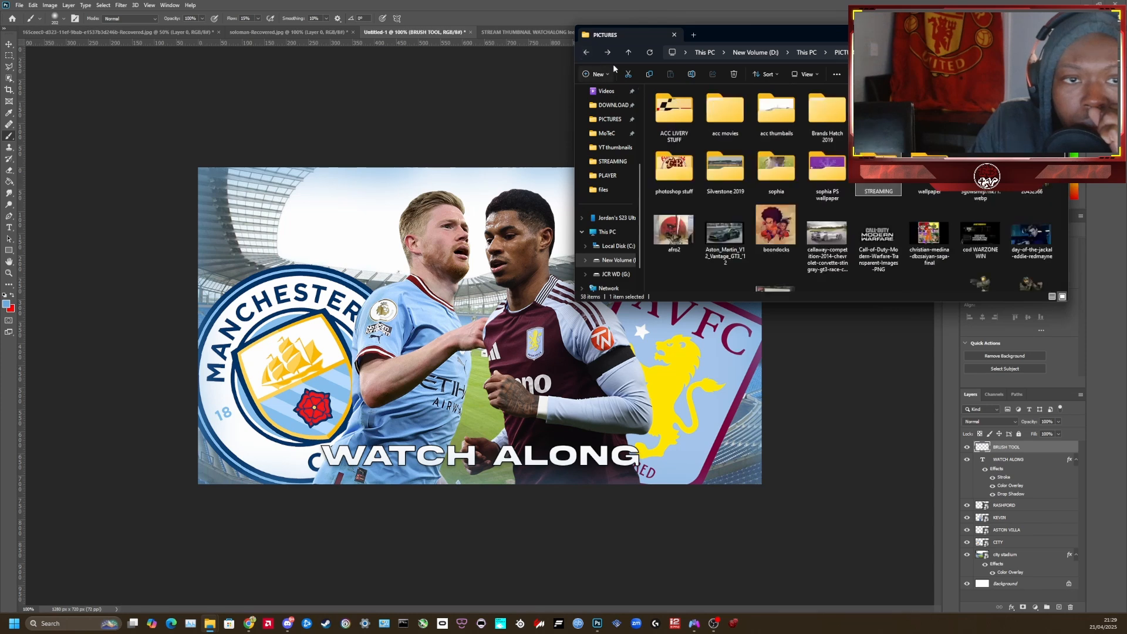
pyautogui.scroll(-6, 793, 176)
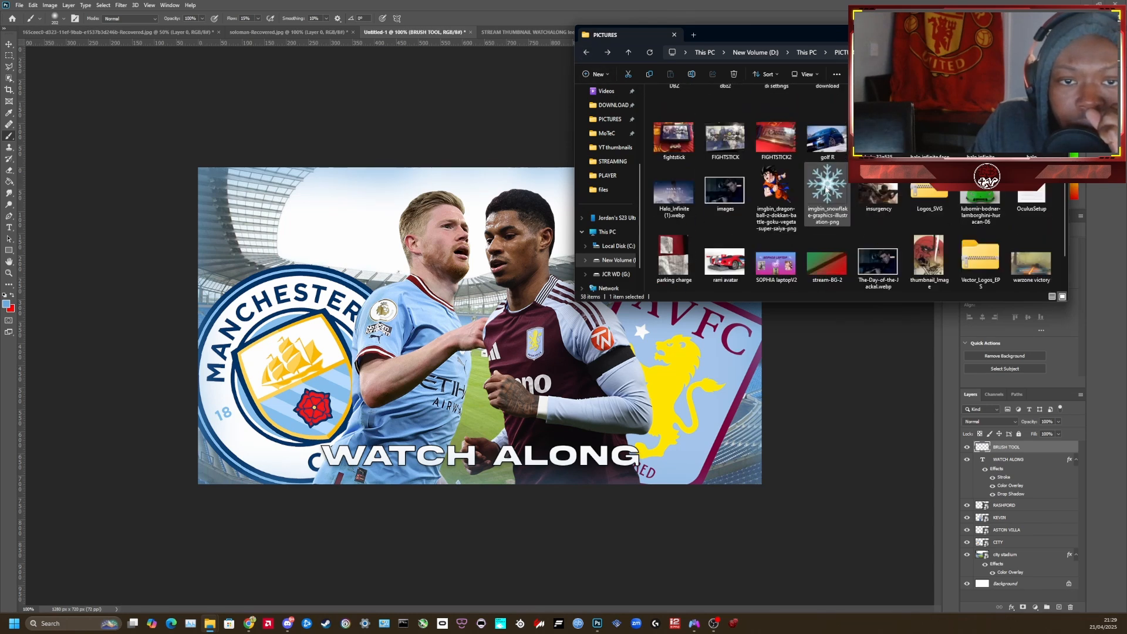
pyautogui.scroll(5, 825, 228)
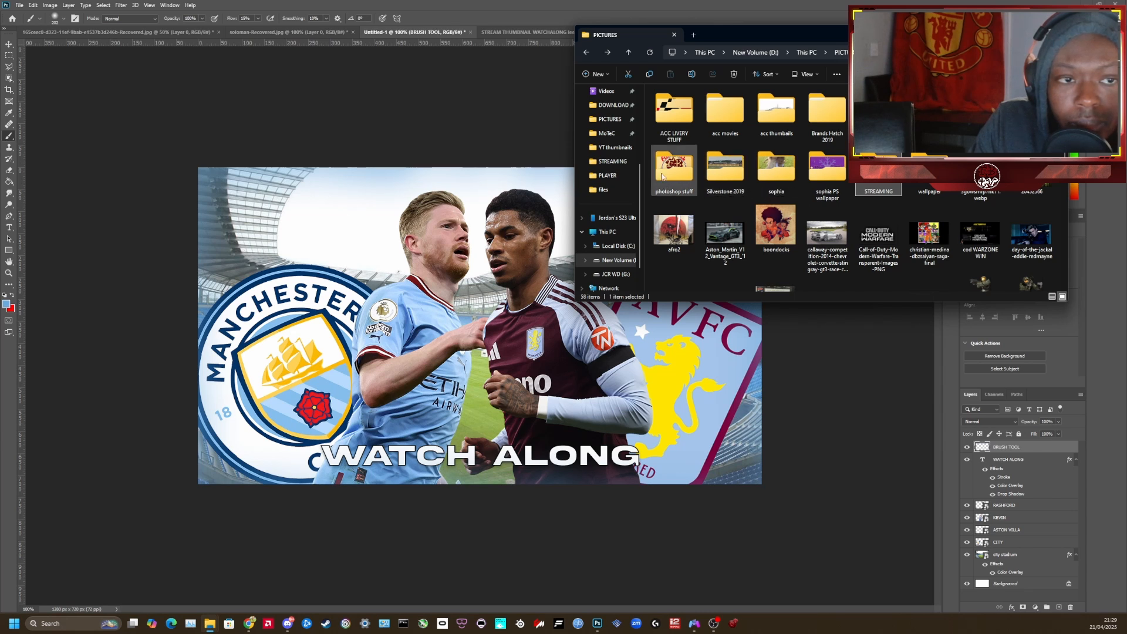
pyautogui.click(608, 119)
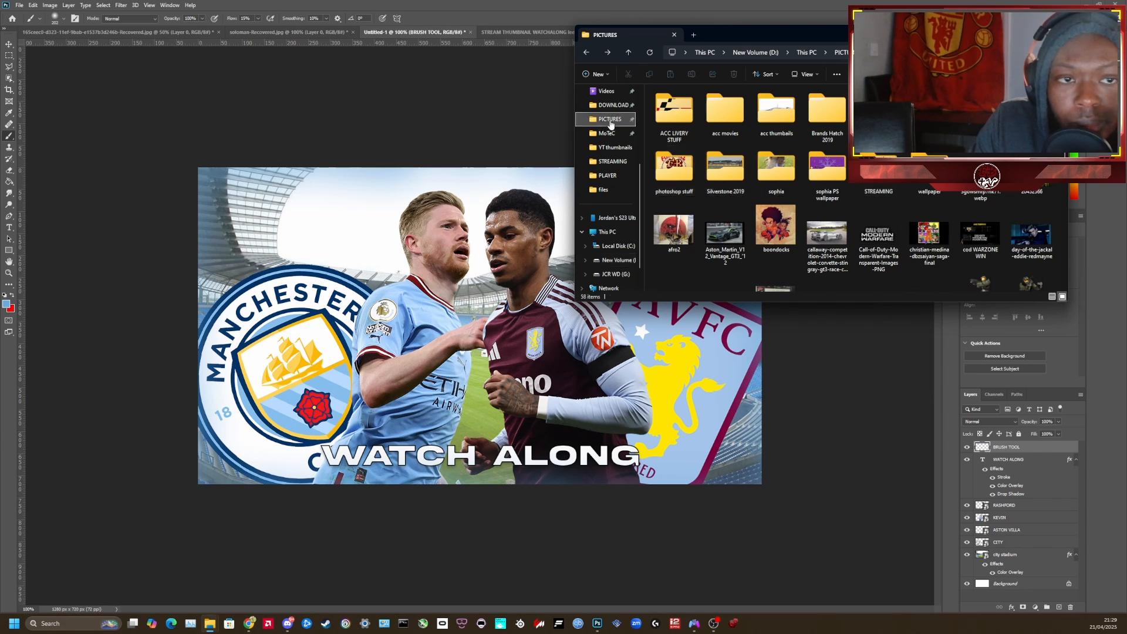
pyautogui.click(1016, 499)
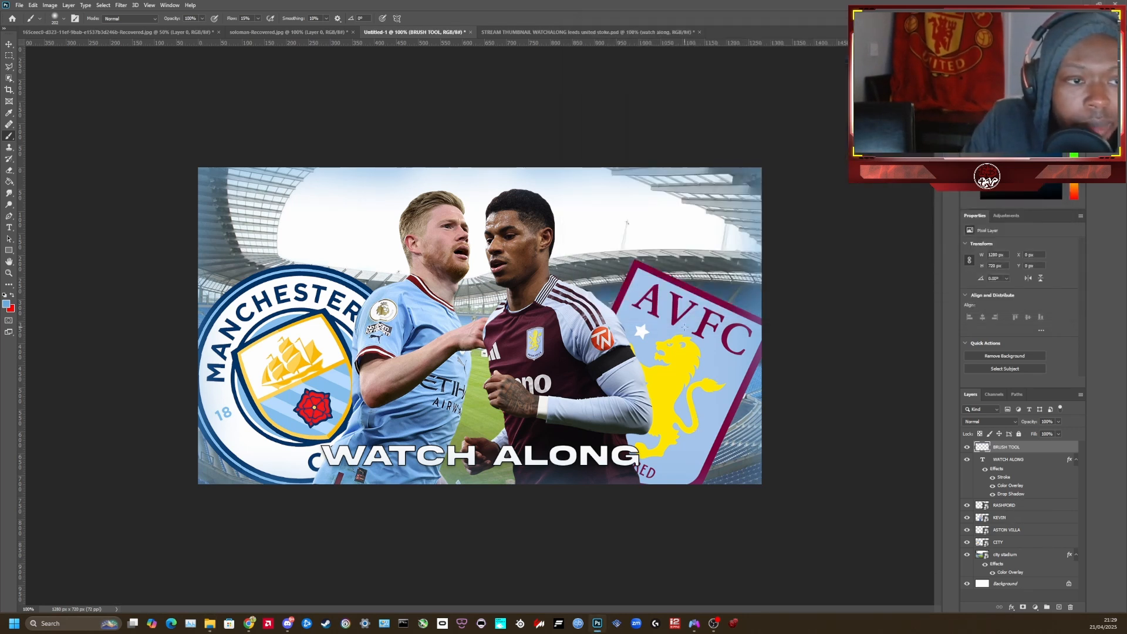
# Return to the PICTURES window in File Explorer and search the STREAMING folder and its badges subfolder for the logo
pyautogui.moveTo(207, 626)
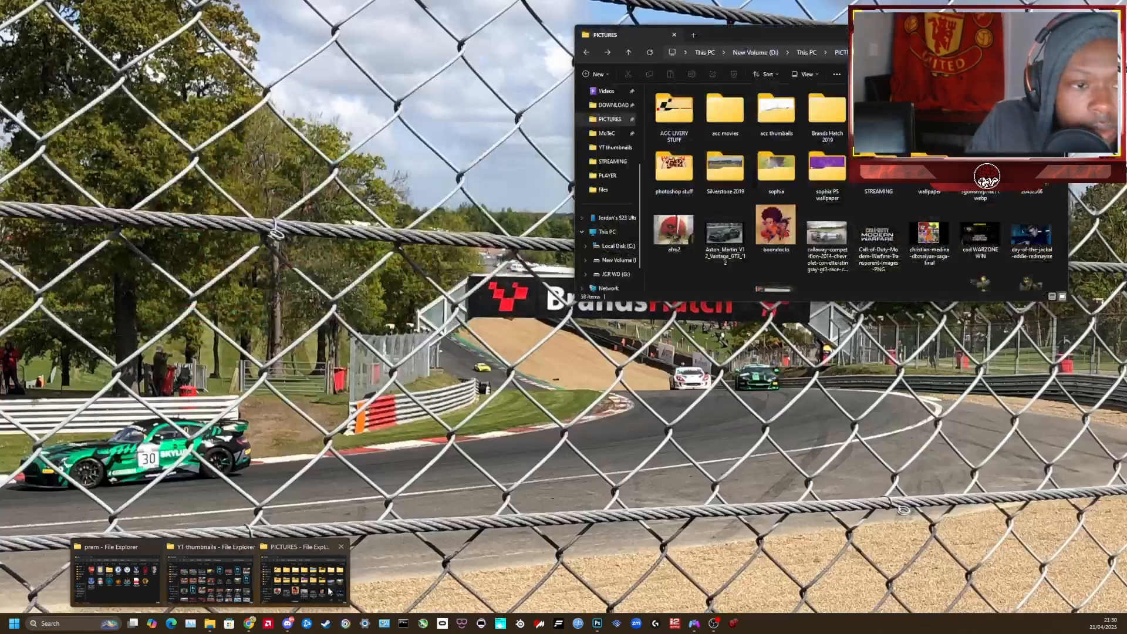
pyautogui.click(329, 584)
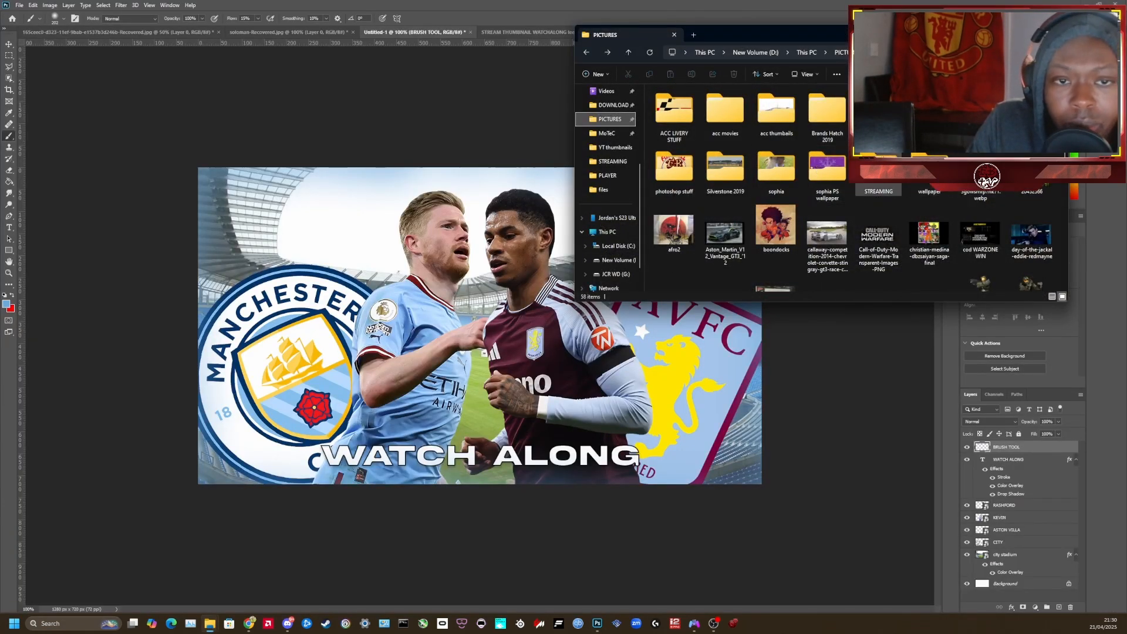
pyautogui.doubleClick(874, 179)
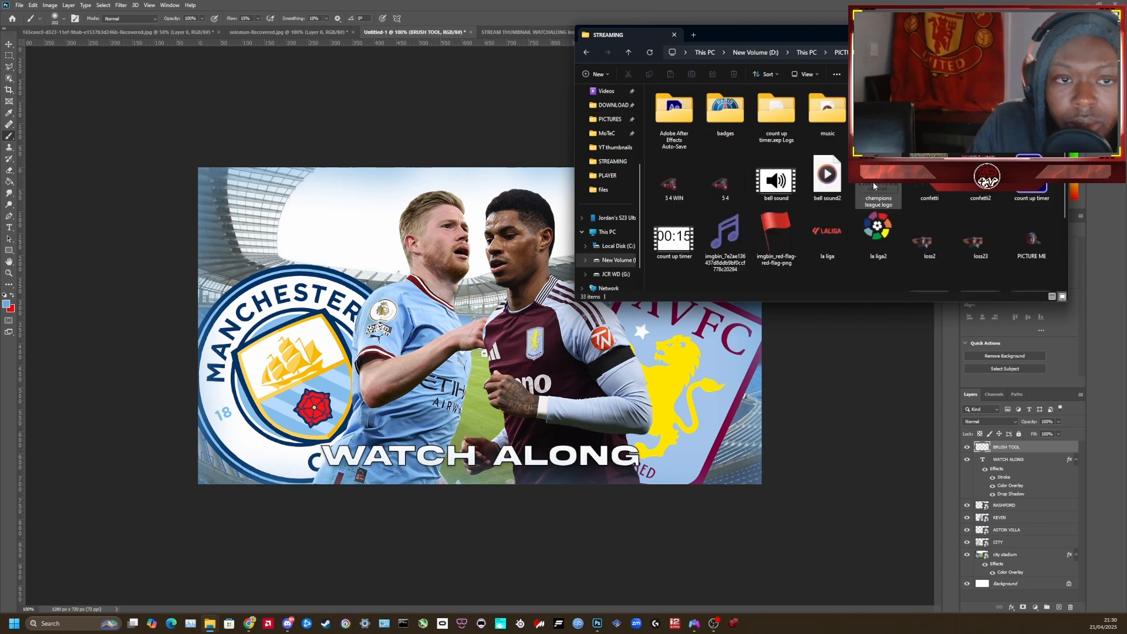
pyautogui.scroll(-2, 861, 235)
pyautogui.scroll(2, 860, 235)
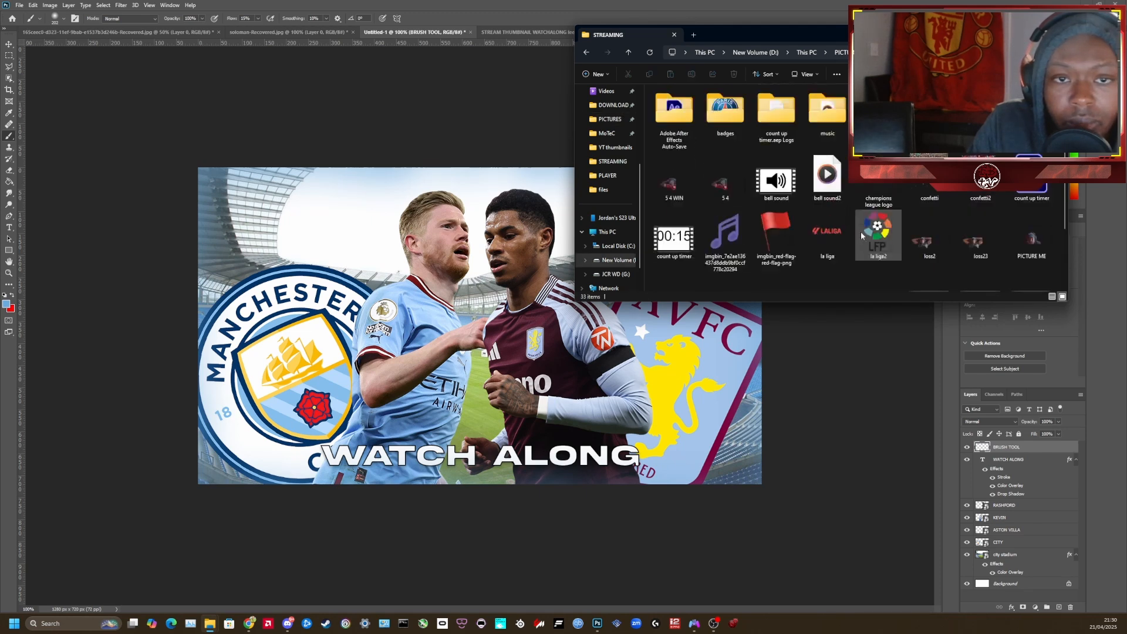
pyautogui.scroll(-1, 854, 243)
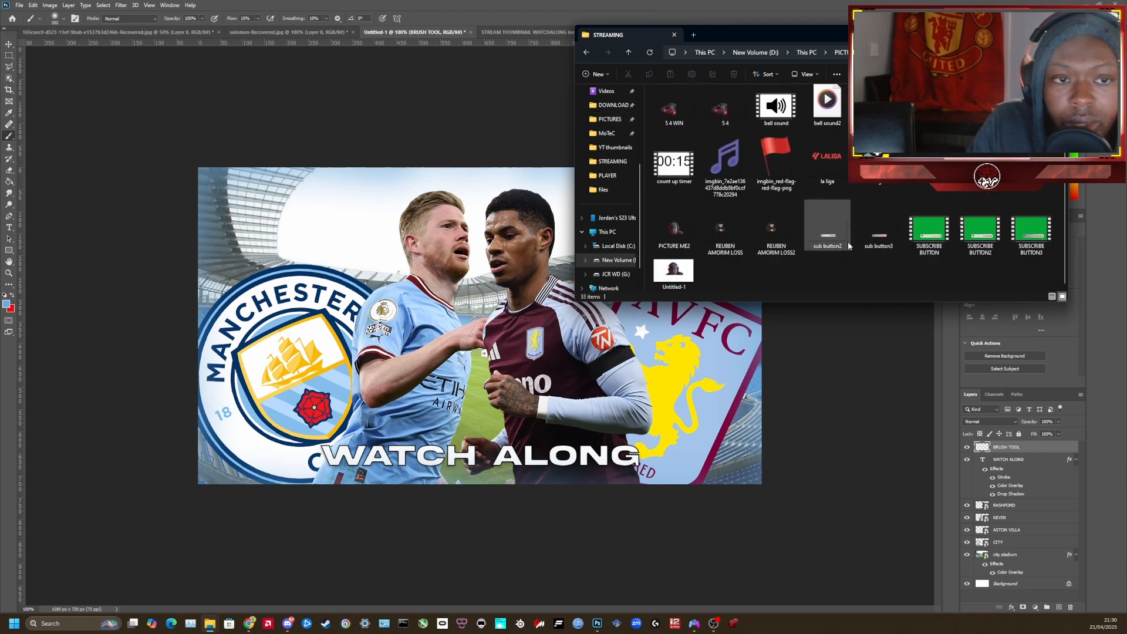
pyautogui.scroll(2, 847, 241)
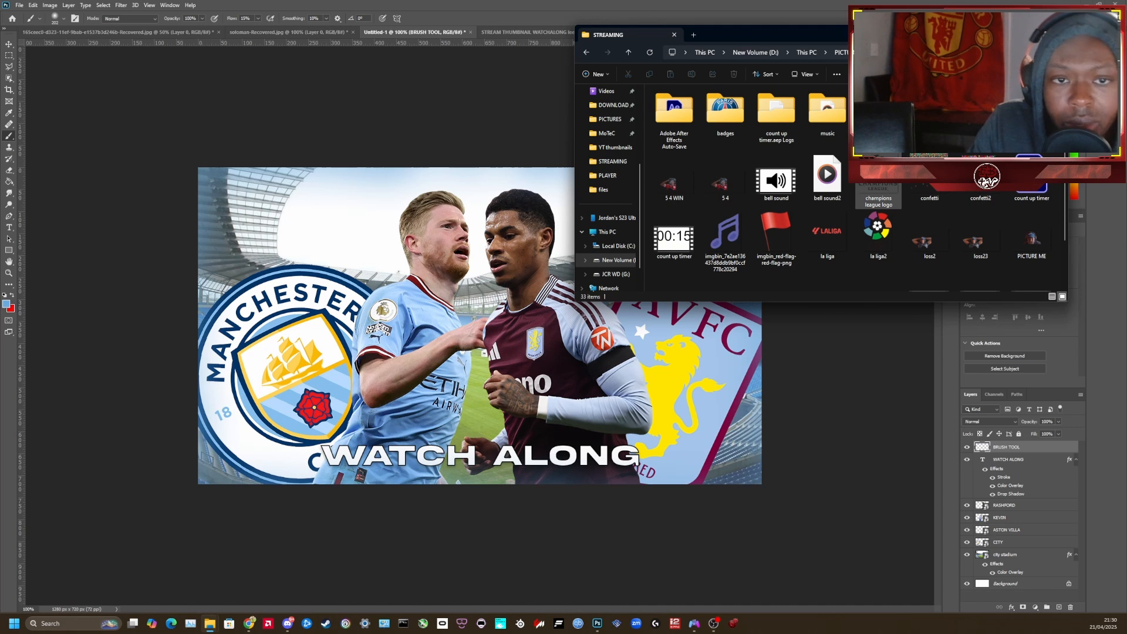
pyautogui.doubleClick(726, 112)
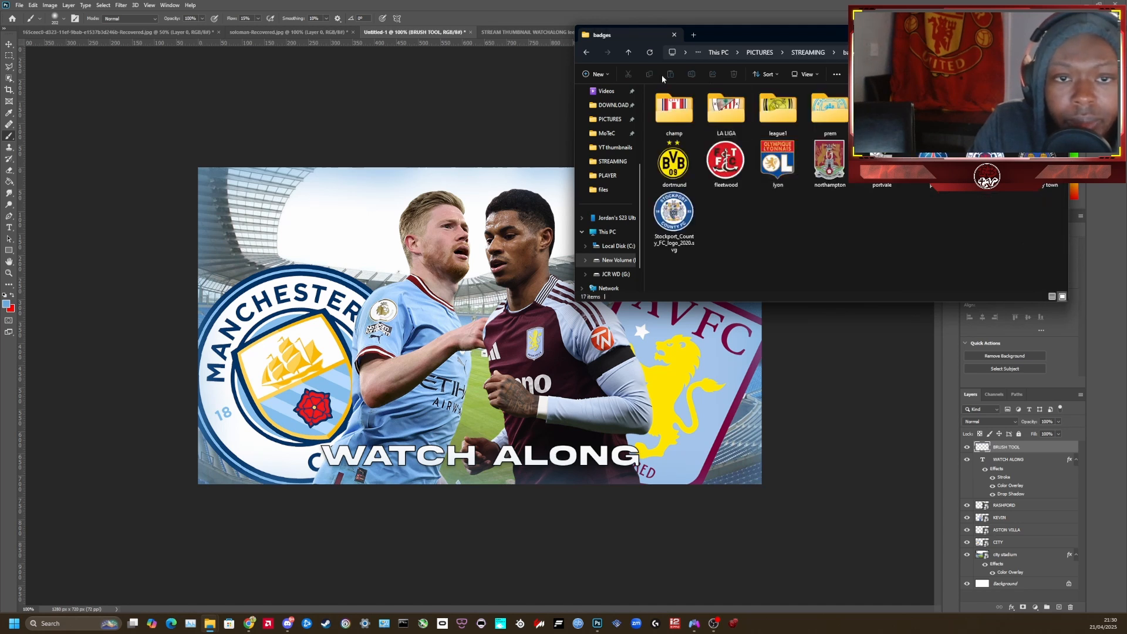
pyautogui.click(588, 53)
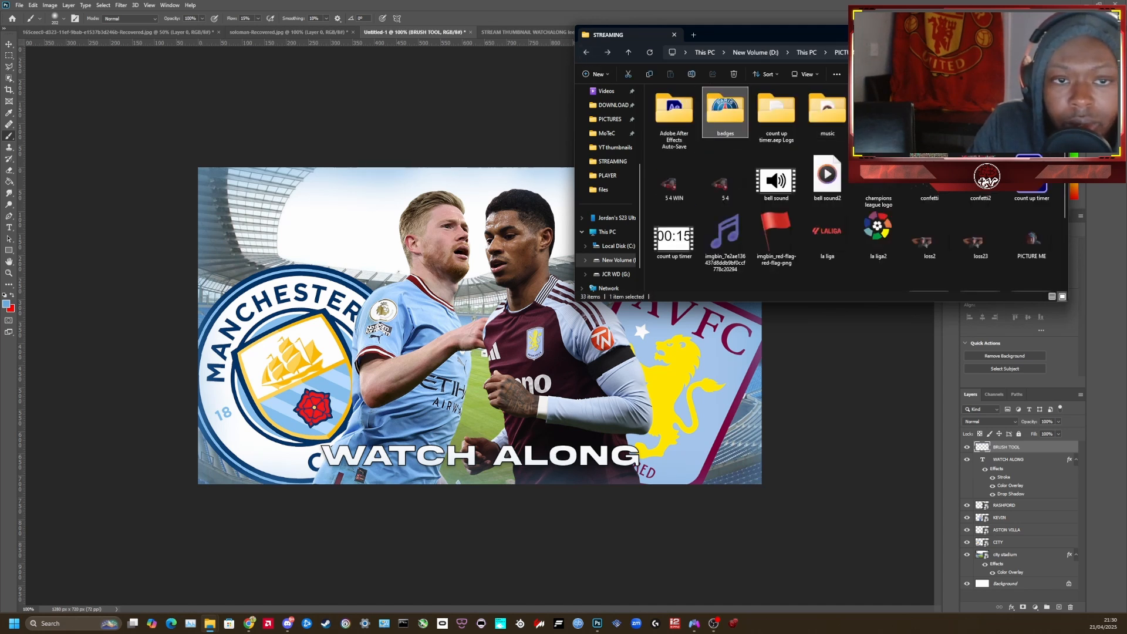
pyautogui.doubleClick(880, 112)
pyautogui.click(586, 52)
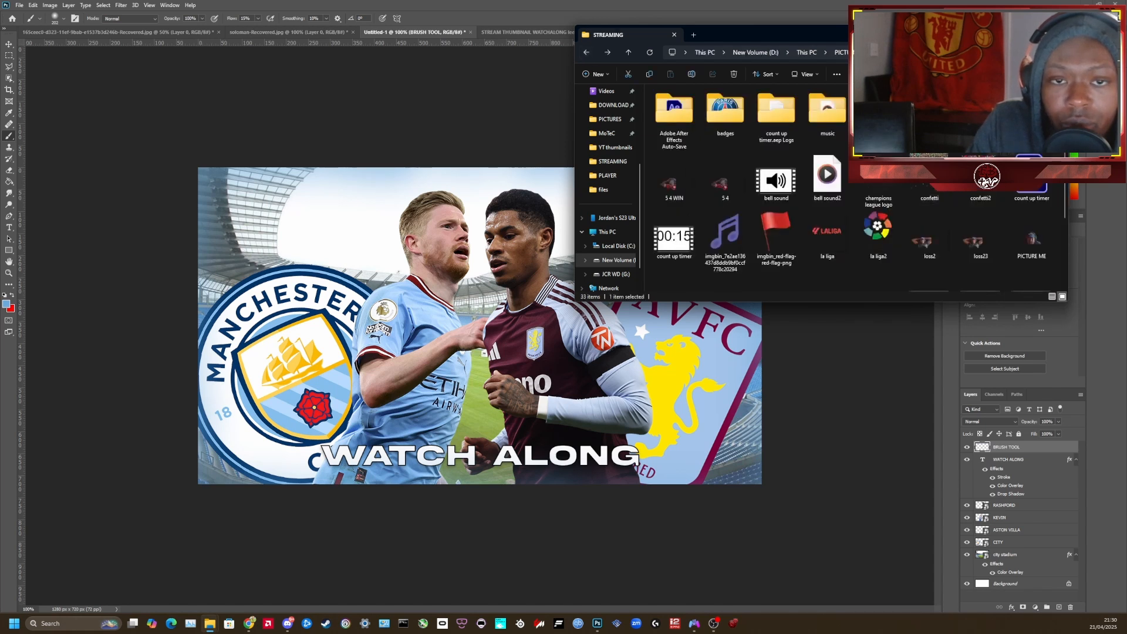
# Place the PREM logo image from the STREAM BACKDROPS folder into the thumbnail, scaled to about 20% in the canvas's upper-right corner
pyautogui.doubleClick(929, 112)
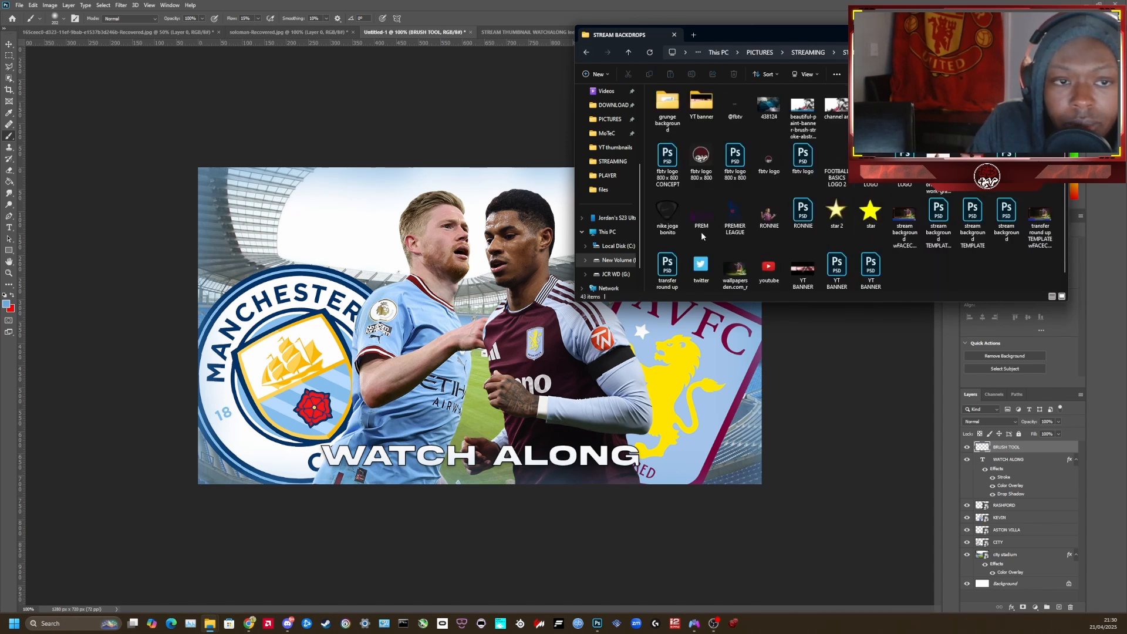
pyautogui.moveTo(704, 215); pyautogui.dragTo(475, 214)
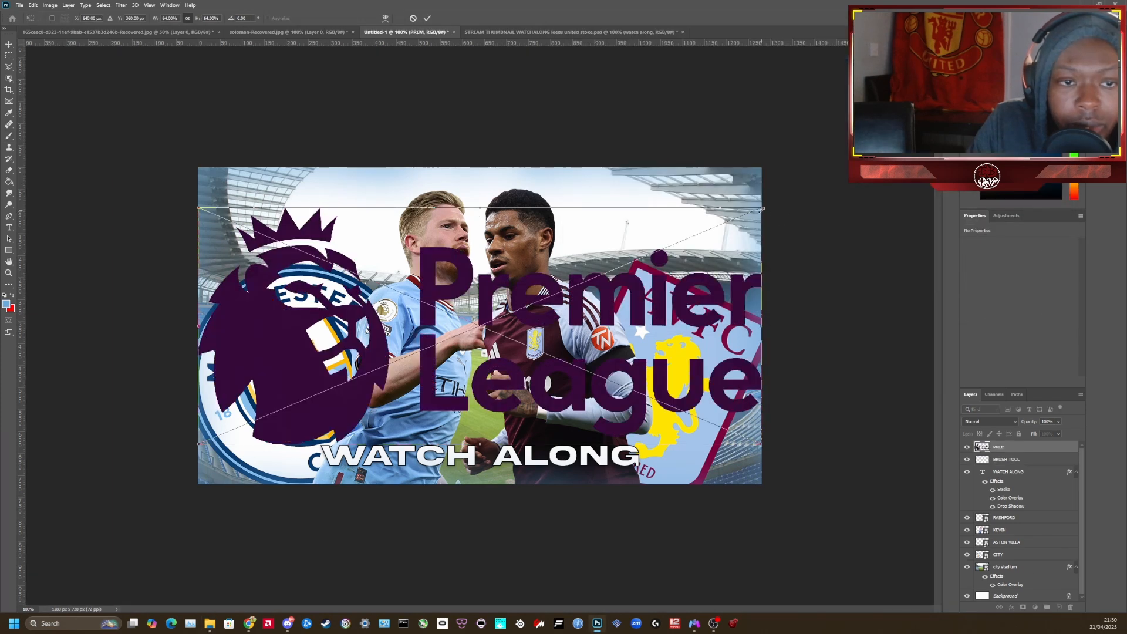
pyautogui.moveTo(762, 208); pyautogui.dragTo(464, 333)
pyautogui.moveTo(391, 428); pyautogui.dragTo(679, 250)
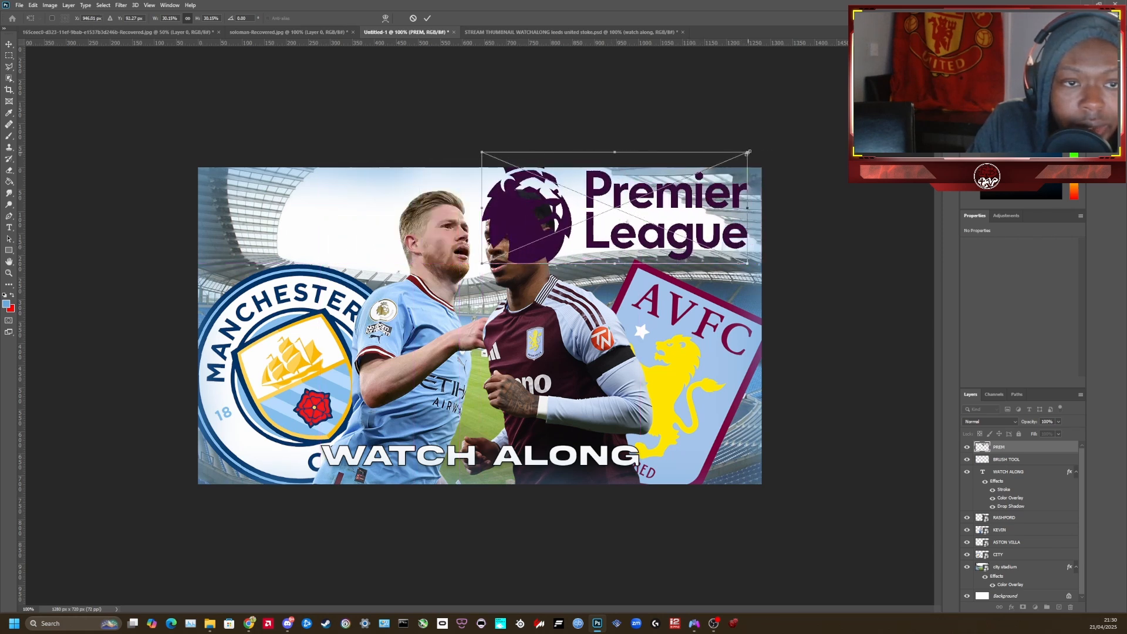
pyautogui.moveTo(748, 152); pyautogui.dragTo(662, 188)
pyautogui.moveTo(619, 229); pyautogui.dragTo(699, 214)
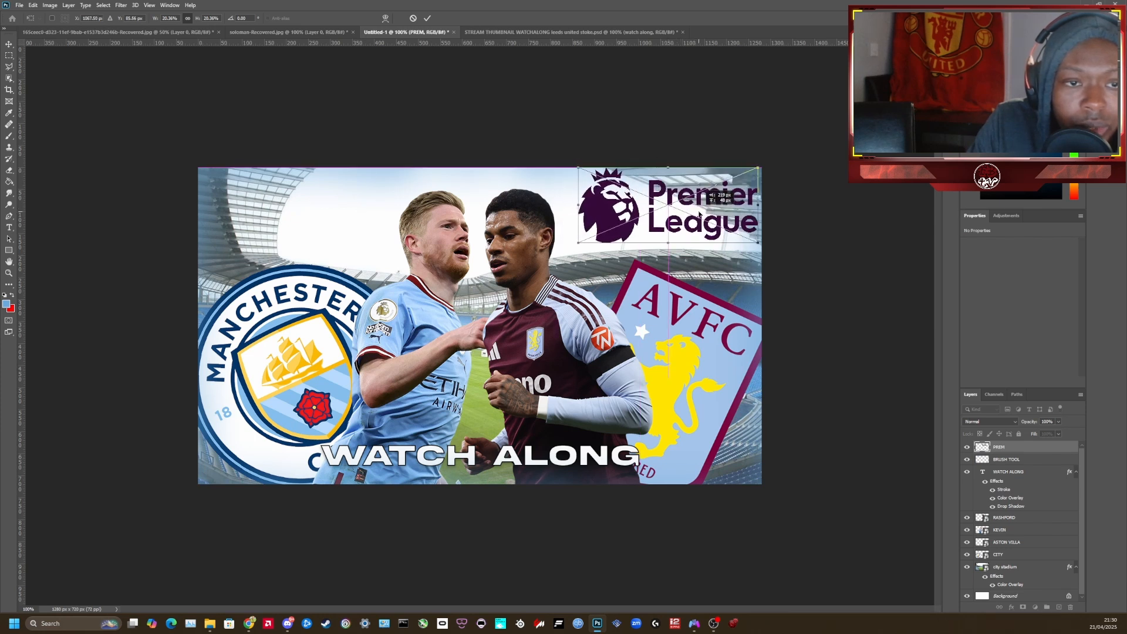
pyautogui.click(1006, 459)
pyautogui.press('b')
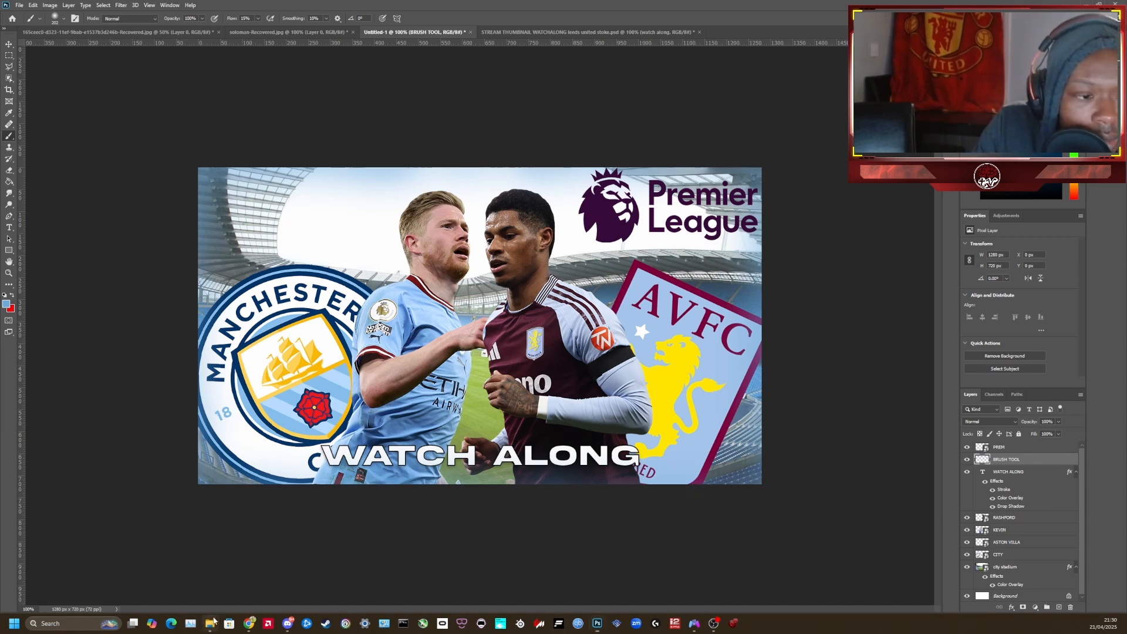
# Look through the files in the STREAM BACKDROPS folder and return to the STREAMING folder for more thumbnail graphics
pyautogui.moveTo(211, 622)
pyautogui.click(325, 581)
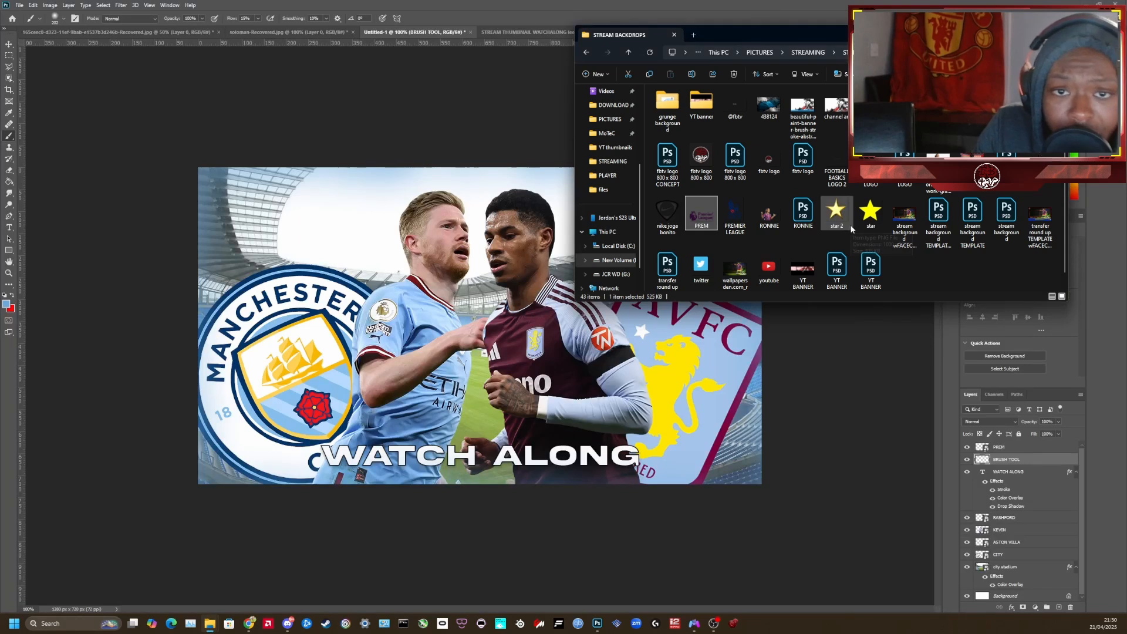
pyautogui.scroll(-1, 918, 267)
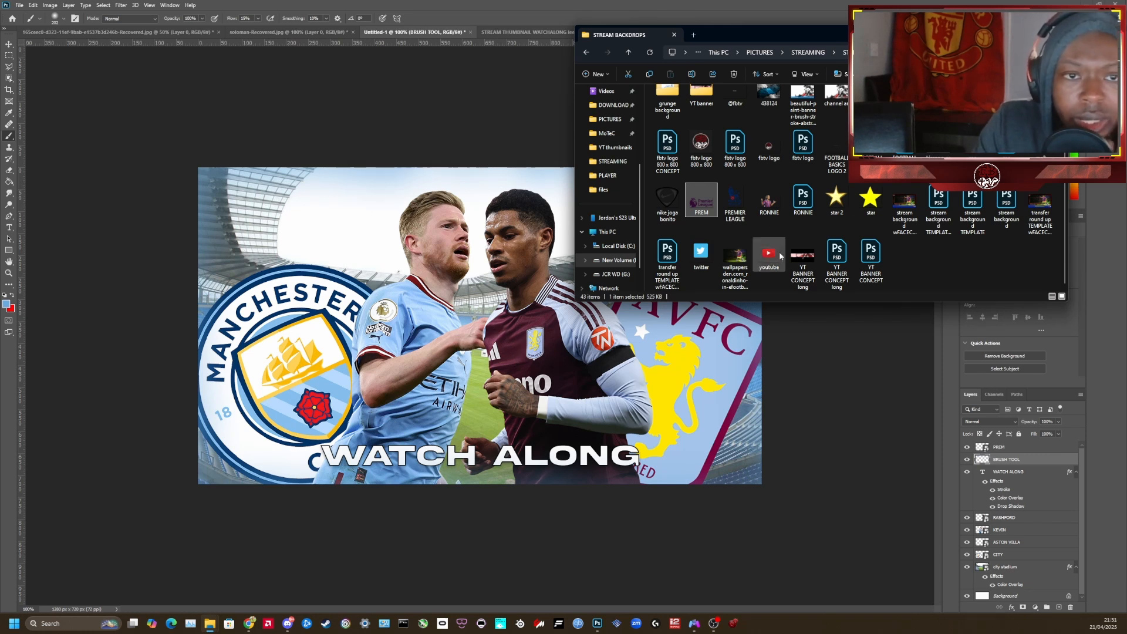
pyautogui.scroll(1, 780, 252)
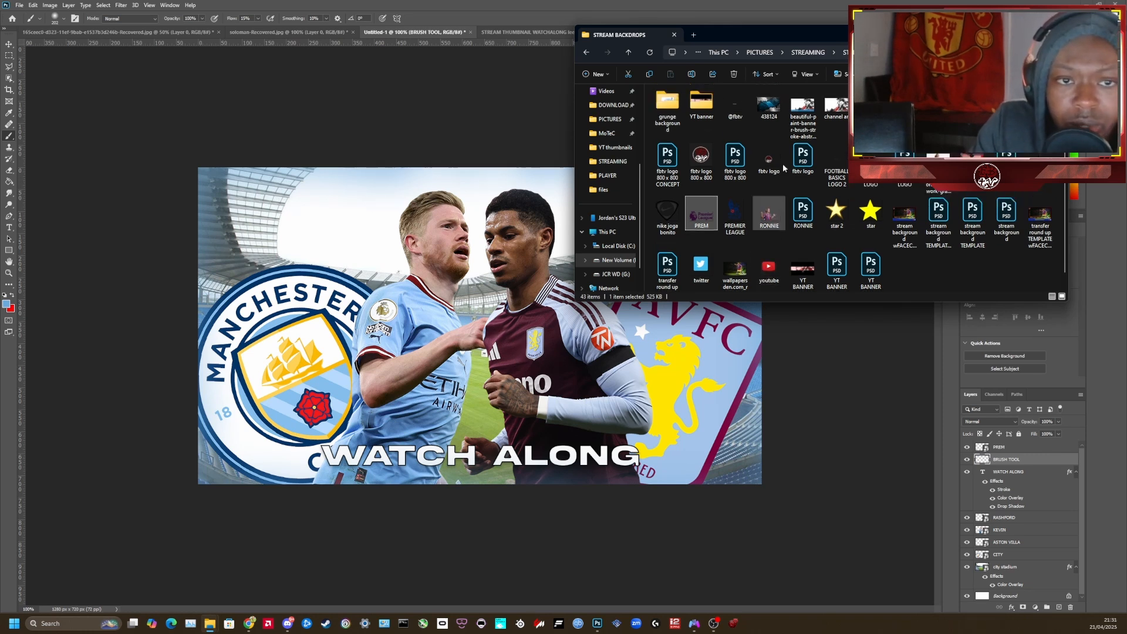
pyautogui.click(807, 52)
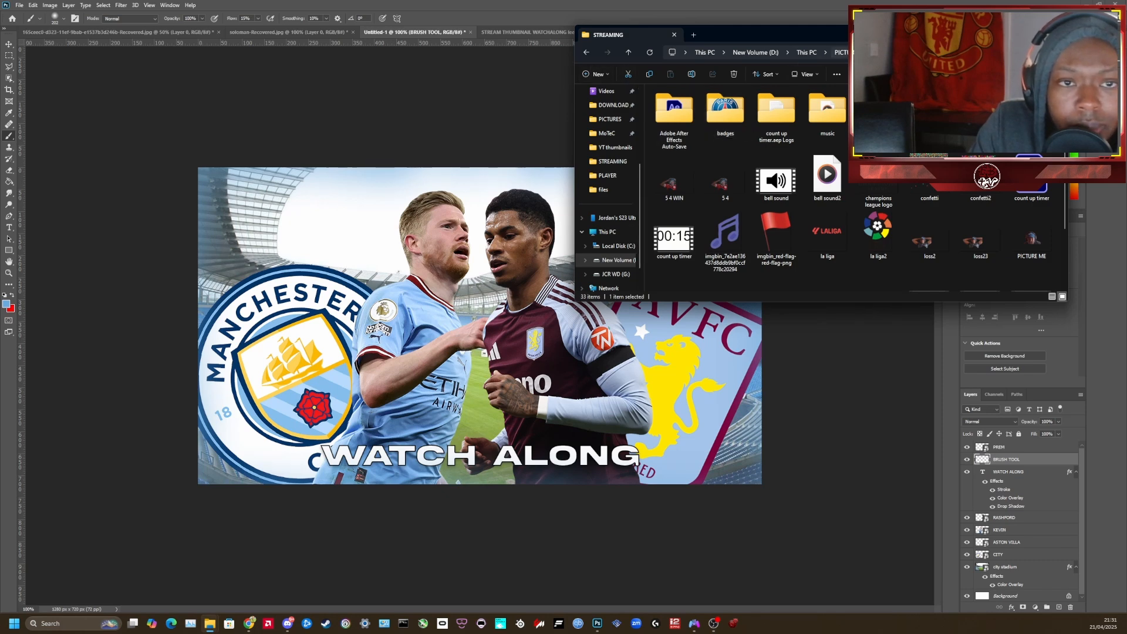
# Look through the photoshop stuff folder in PICTURES and one of its subfolders for more thumbnail graphics
pyautogui.click(841, 52)
pyautogui.doubleClick(686, 182)
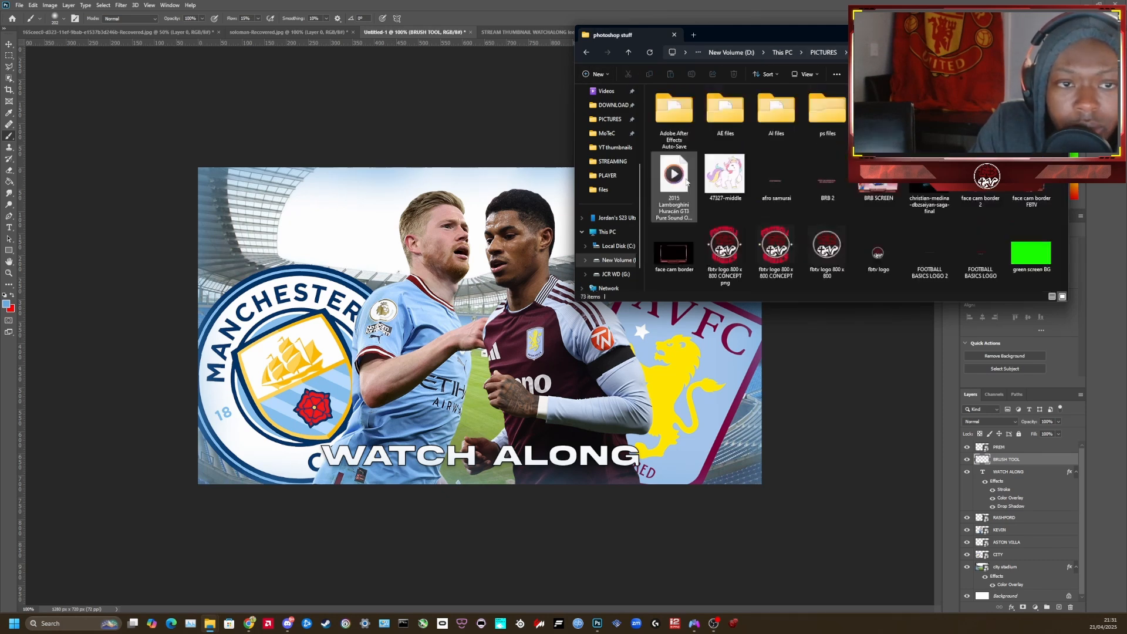
pyautogui.scroll(-5, 839, 213)
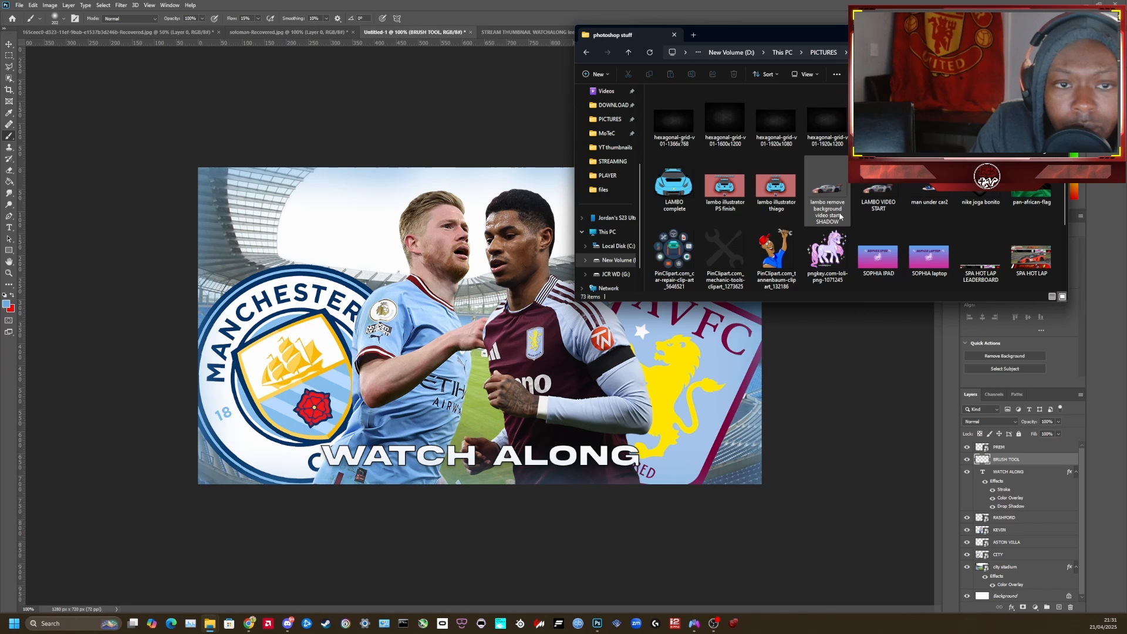
pyautogui.scroll(-3, 839, 216)
pyautogui.scroll(8, 841, 216)
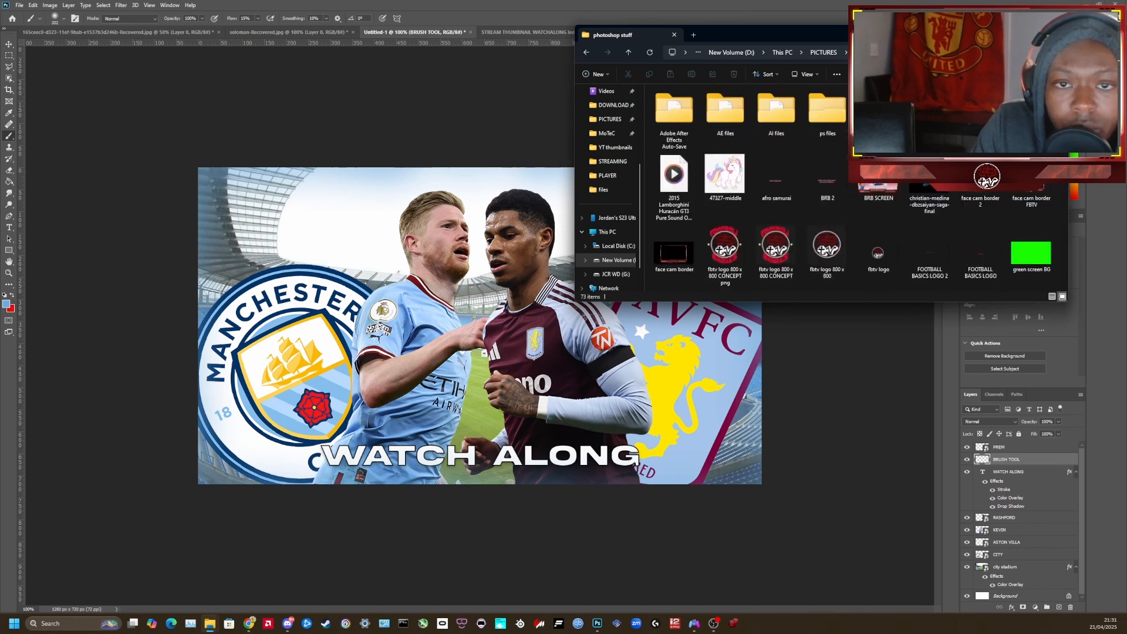
pyautogui.doubleClick(929, 115)
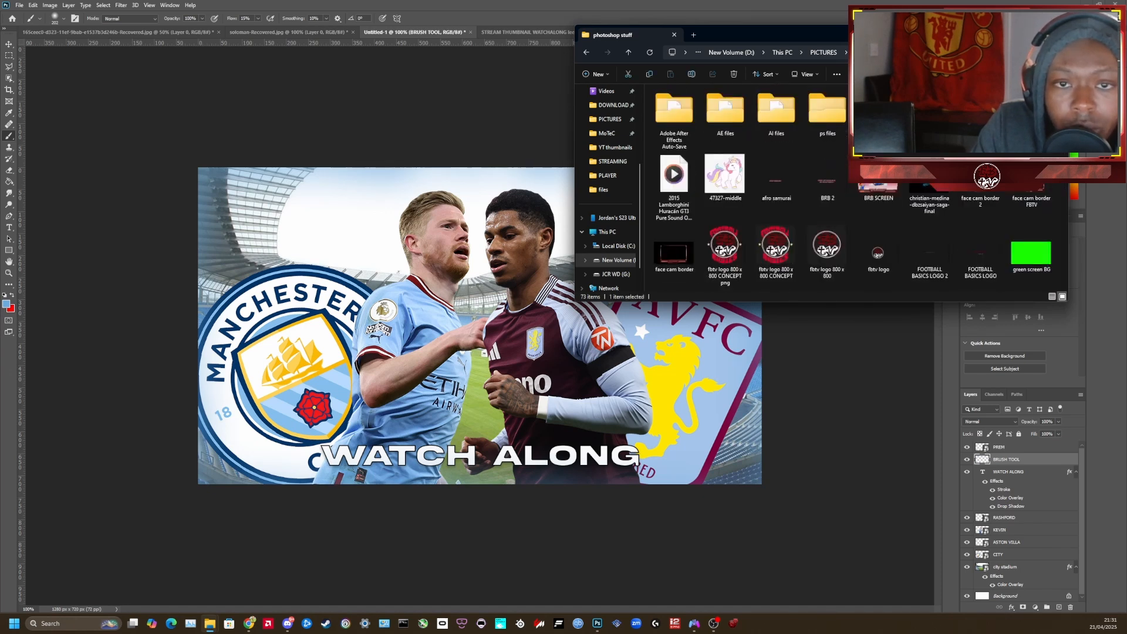
pyautogui.click(586, 53)
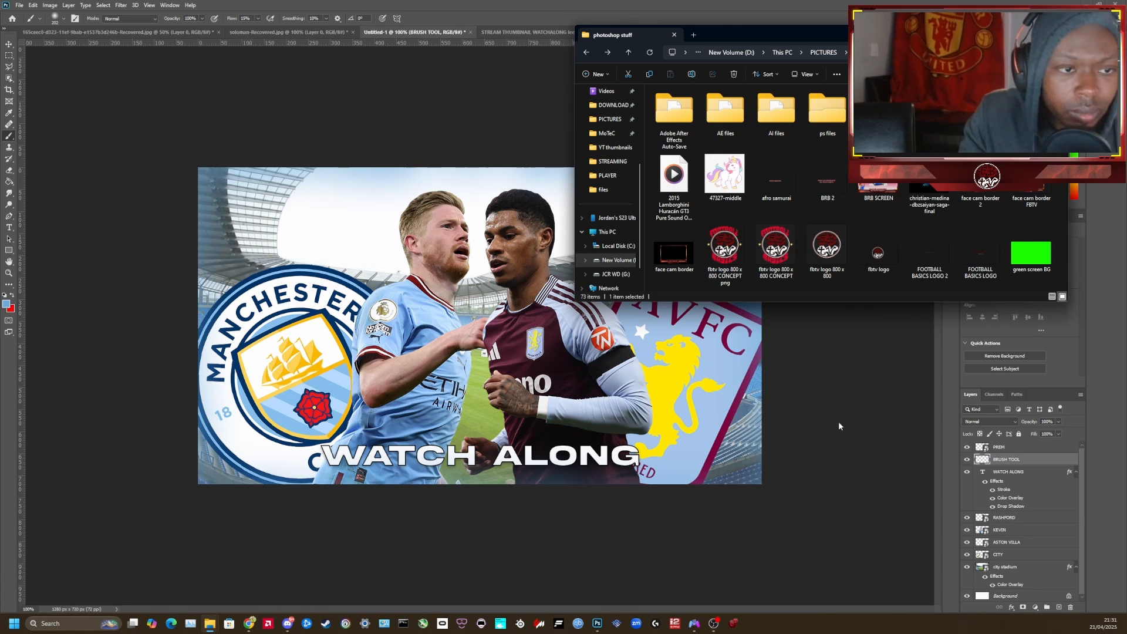
# Copy the LIVE layer from the leeds united stoke thumbnail and paste it above the RASHFORD layer in the Untitled-1 document
pyautogui.click(1006, 532)
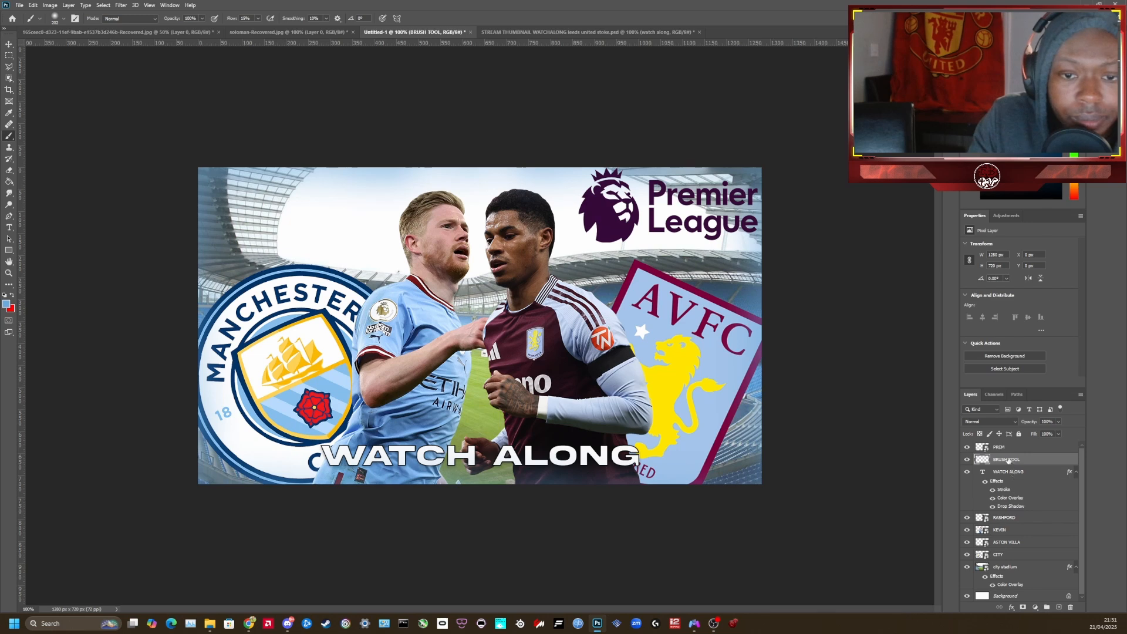
pyautogui.click(1003, 450)
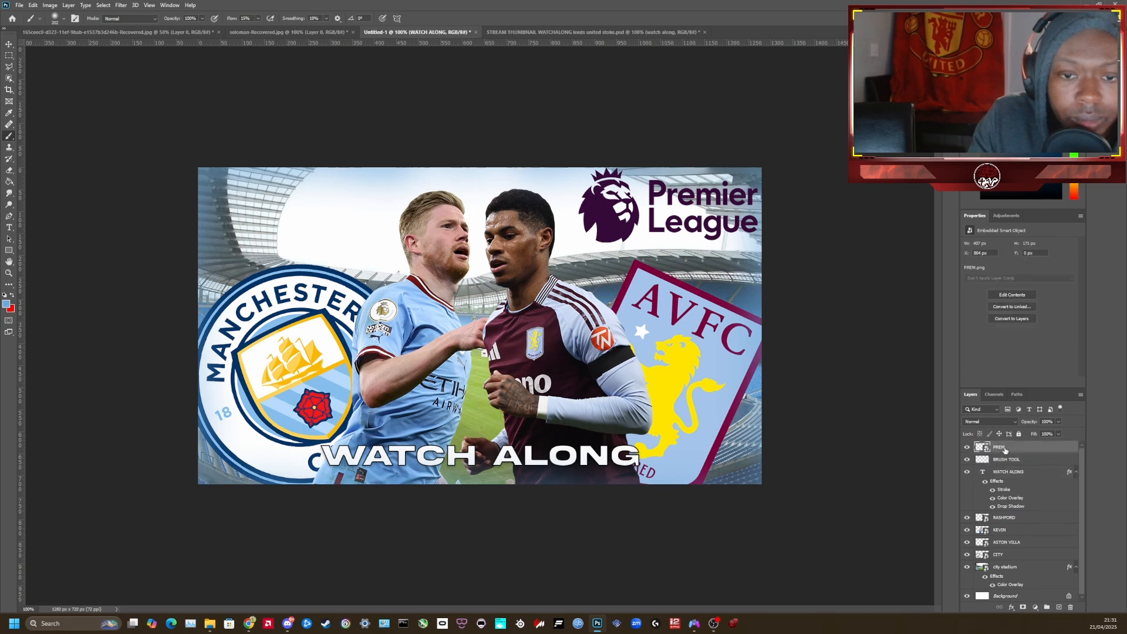
pyautogui.click(546, 33)
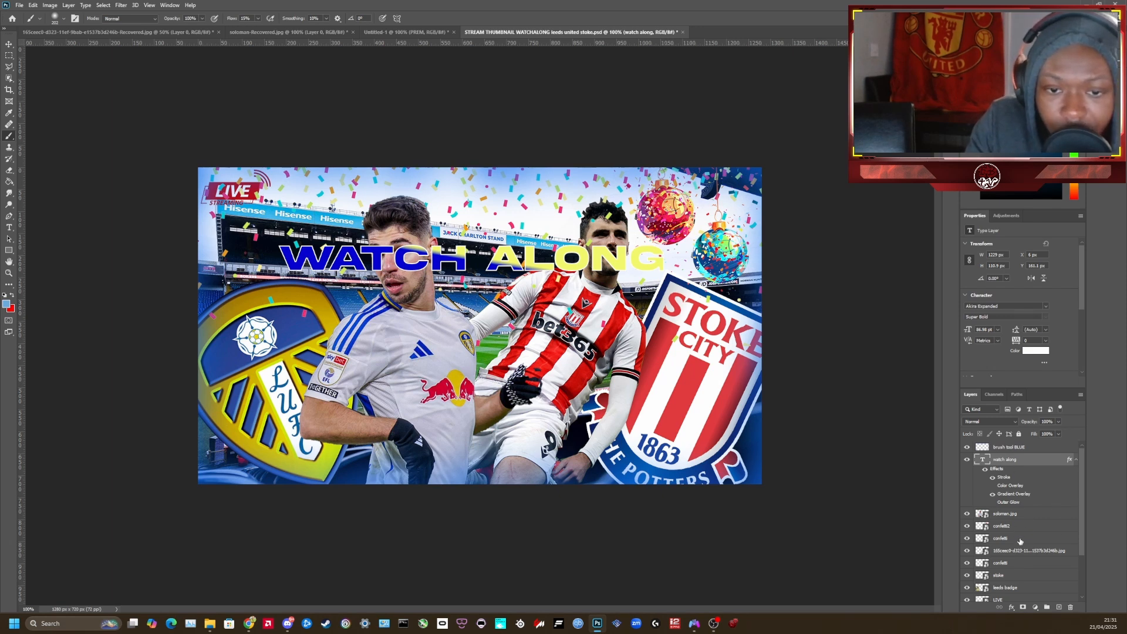
pyautogui.scroll(-2, 1019, 542)
pyautogui.click(1015, 578)
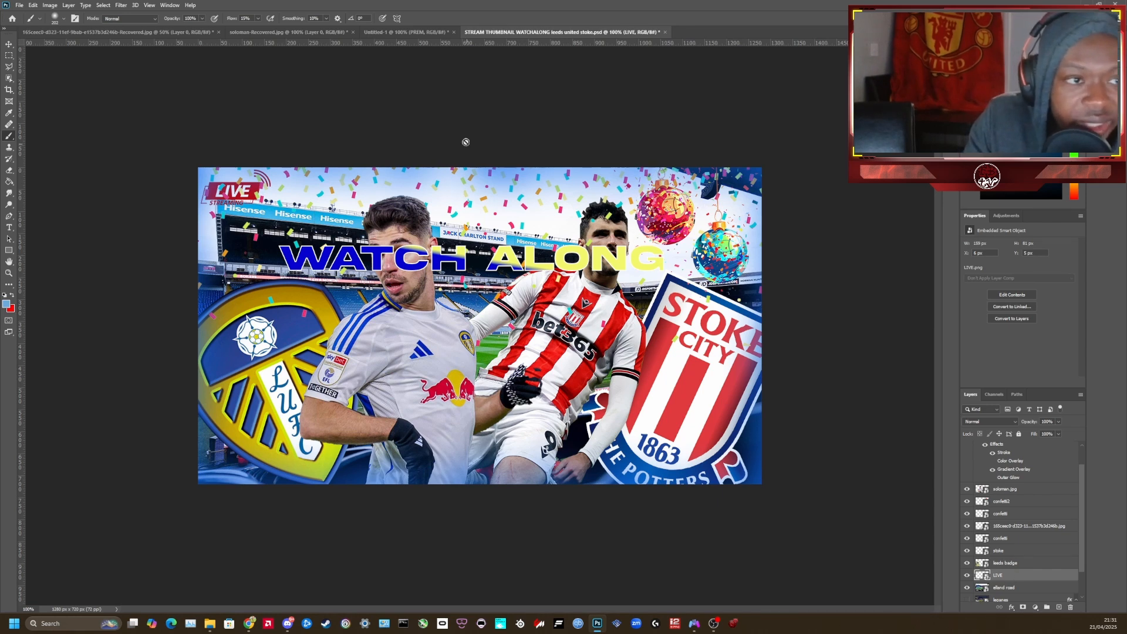
pyautogui.click(393, 32)
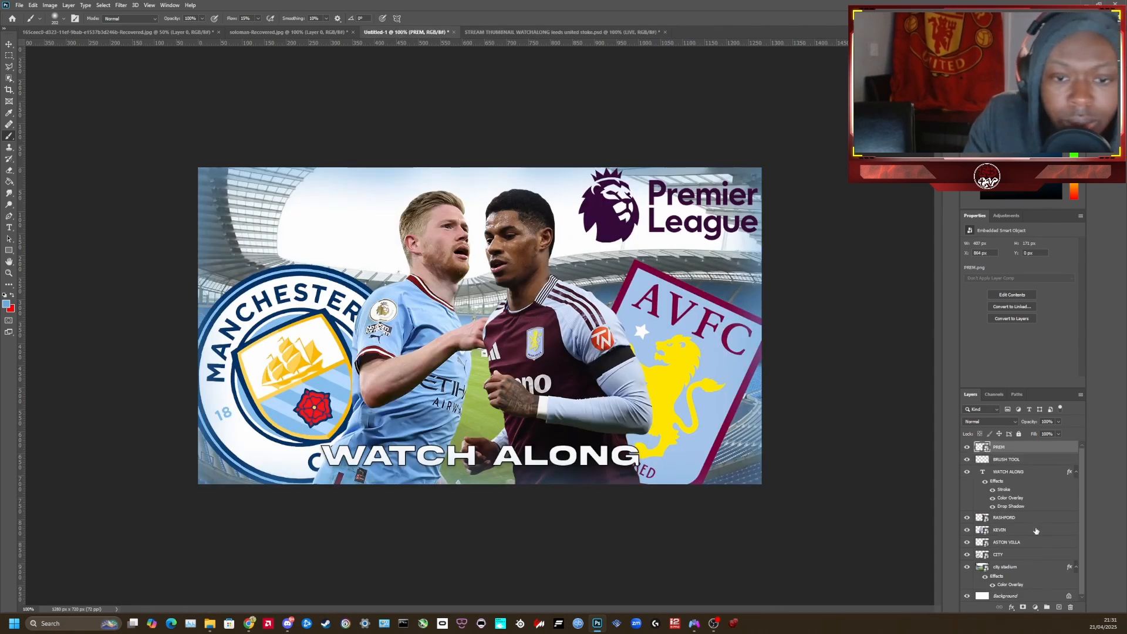
pyautogui.click(1022, 518)
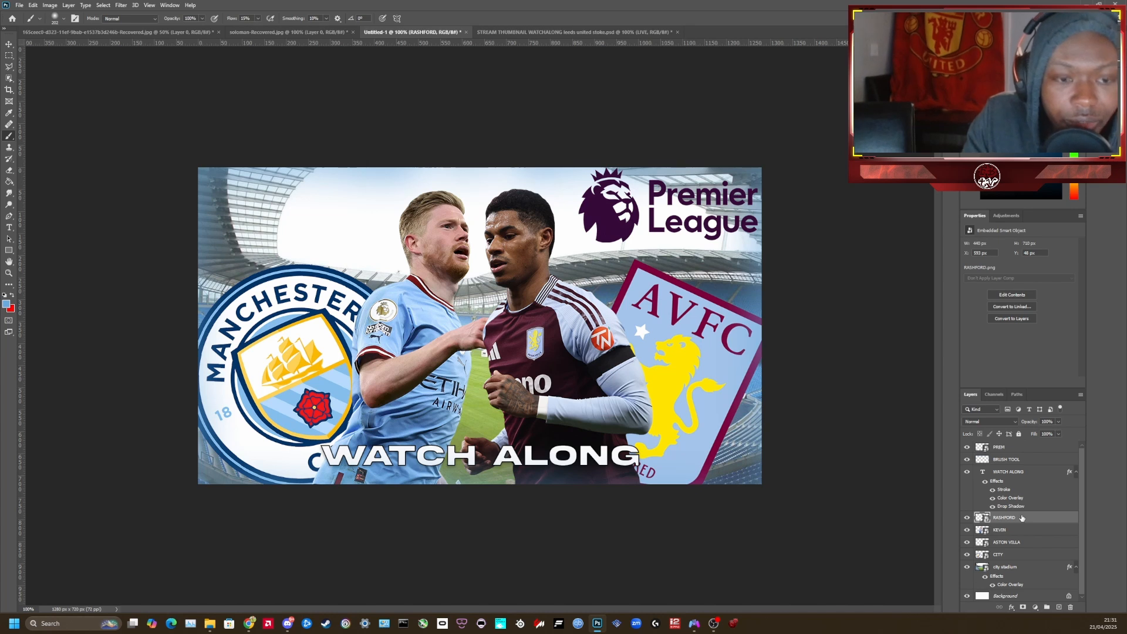
pyautogui.hotkey('ctrl', 'v')
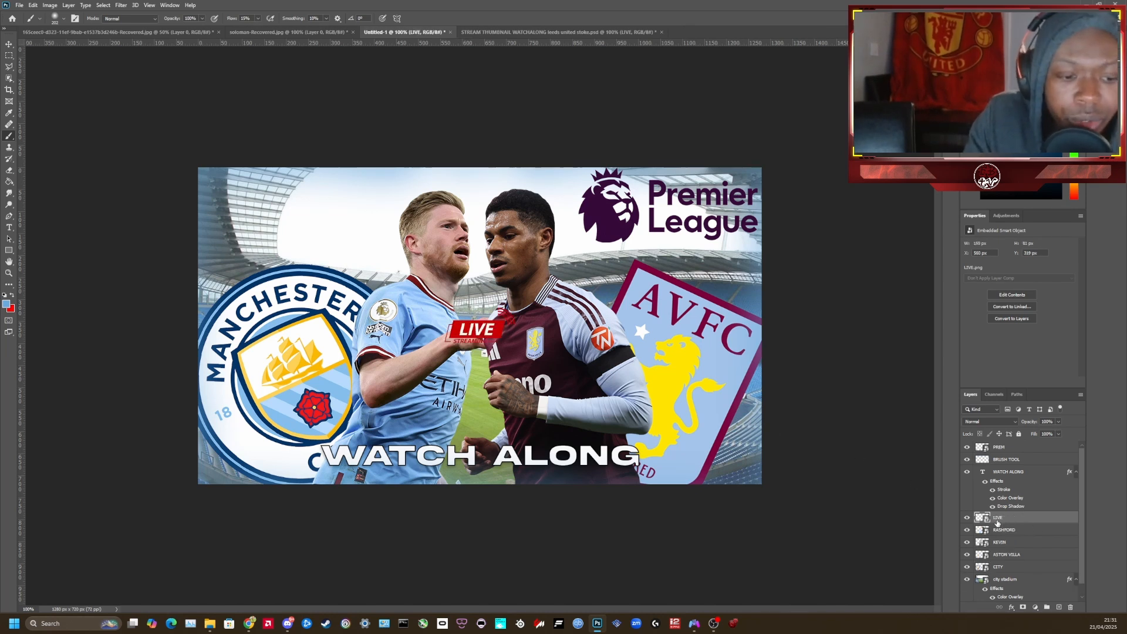
# Scale the LIVE badge to about 33% and place it in the upper-left corner of the canvas
pyautogui.hotkey('ctrl', 't')
pyautogui.moveTo(505, 350); pyautogui.dragTo(261, 208)
pyautogui.moveTo(277, 142); pyautogui.dragTo(263, 155)
pyautogui.moveTo(238, 195); pyautogui.dragTo(239, 189)
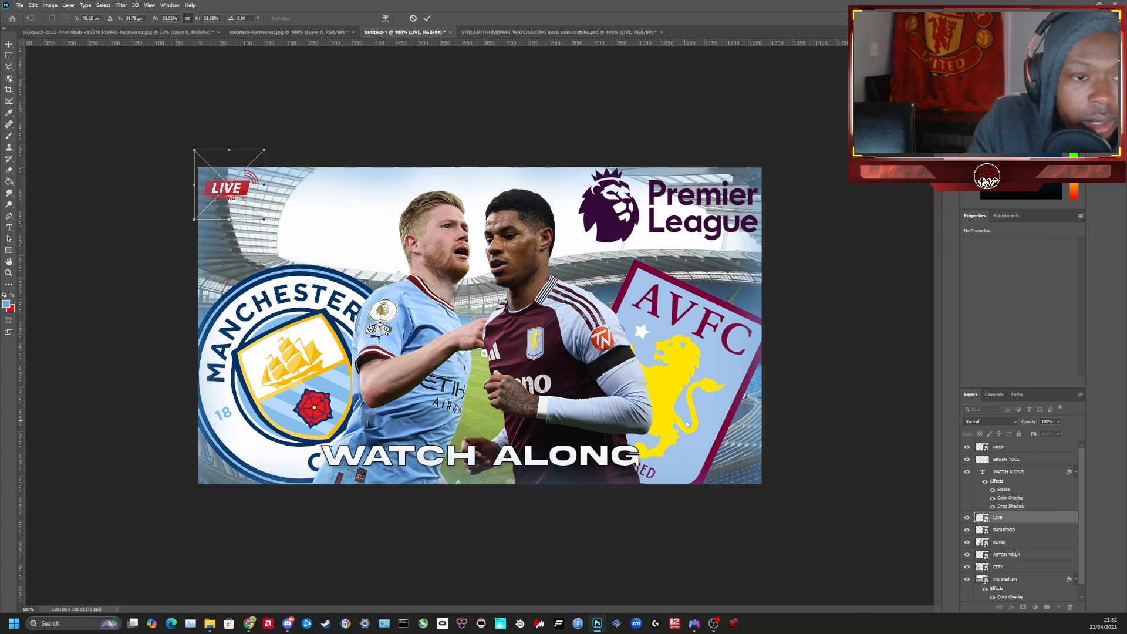
pyautogui.click(1016, 534)
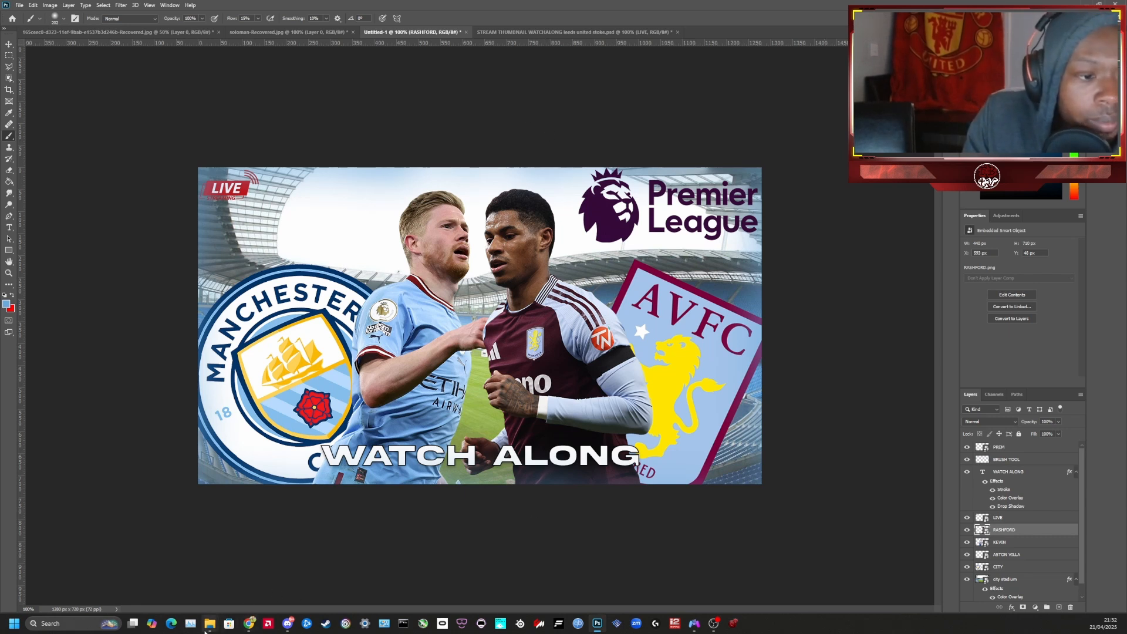
# Switch to the web browser, open the bookmarked IMGBIN site in a new tab and search it for "sun ray"
pyautogui.moveTo(247, 627)
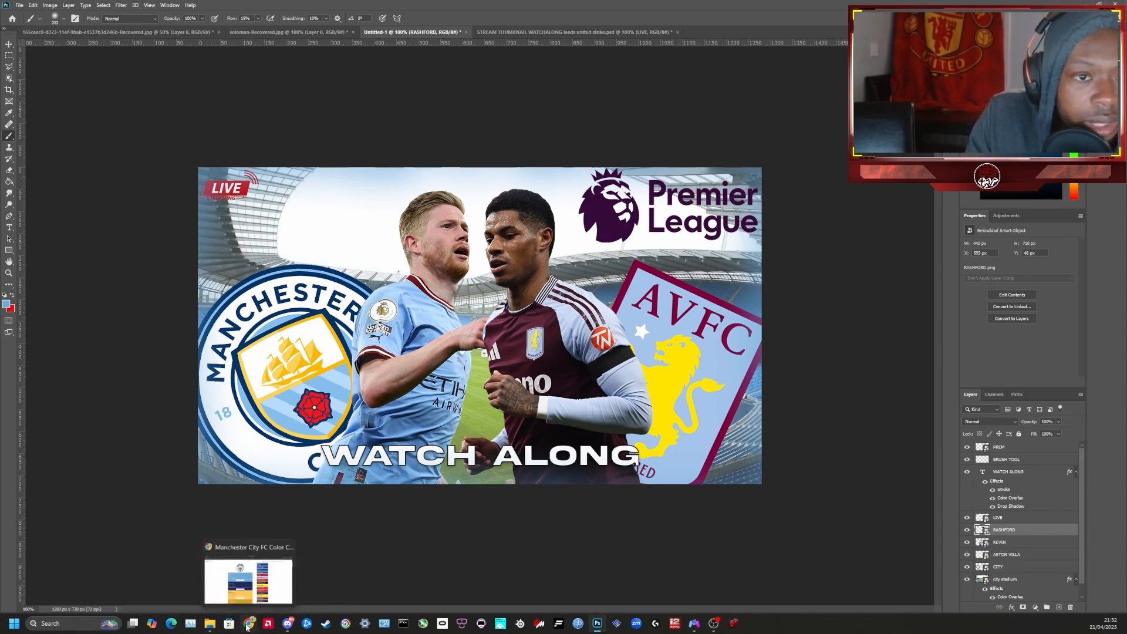
pyautogui.moveTo(210, 624)
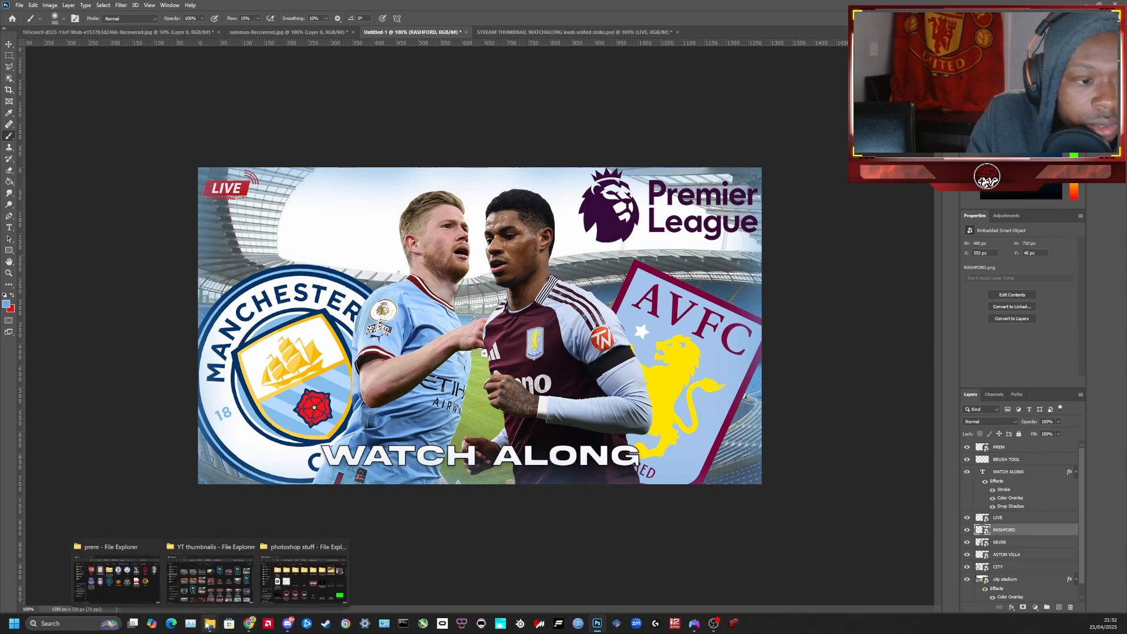
pyautogui.moveTo(243, 594)
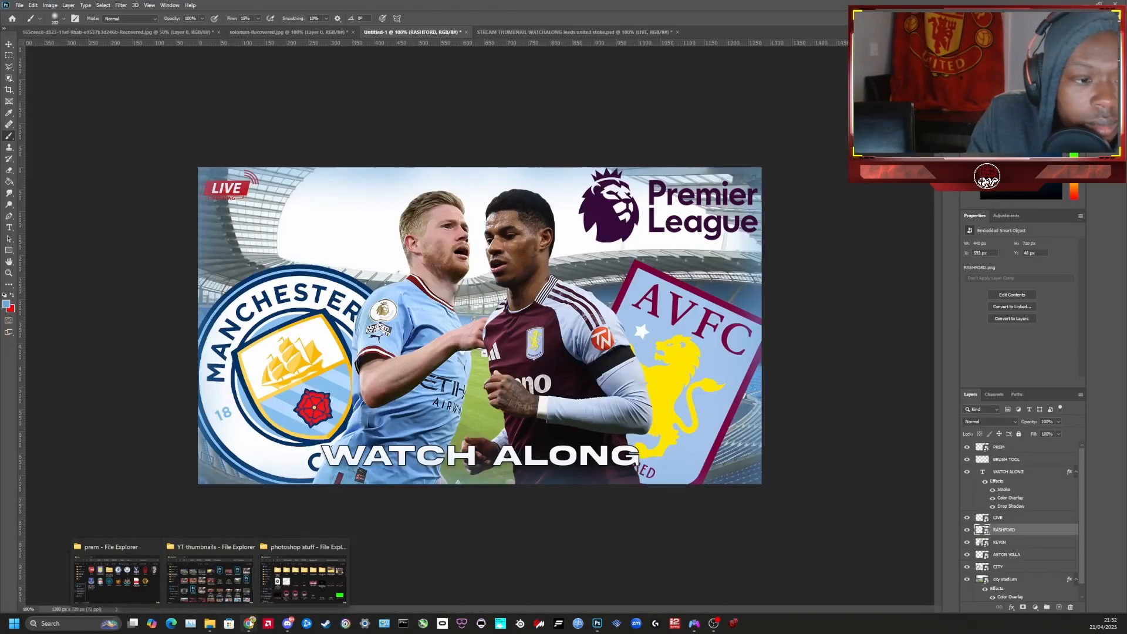
pyautogui.click(249, 624)
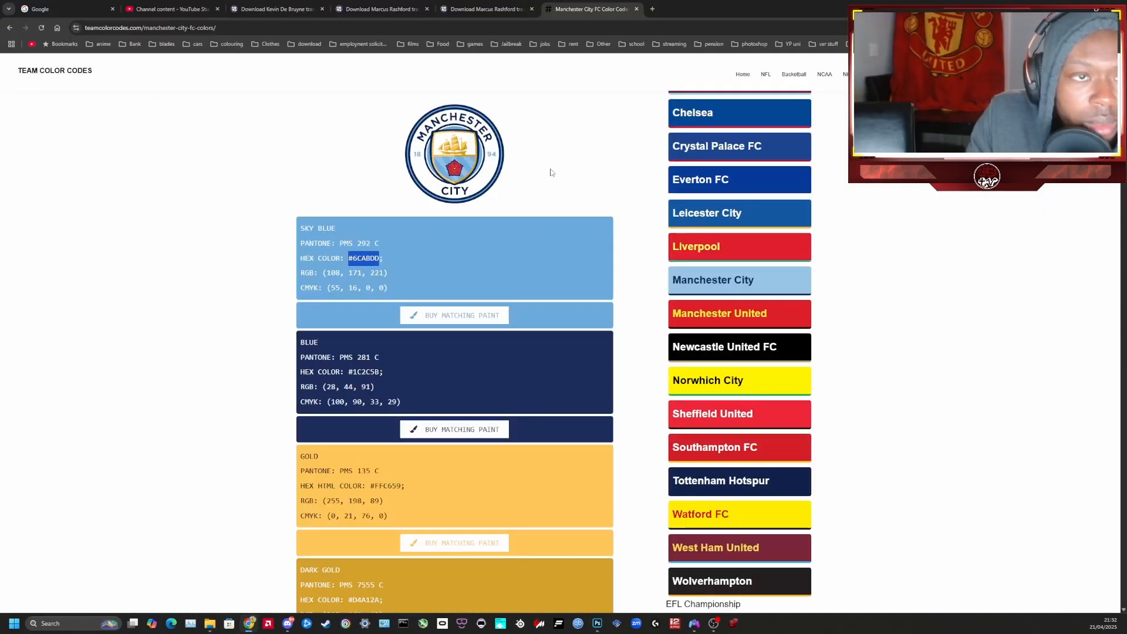
pyautogui.click(651, 9)
pyautogui.click(751, 45)
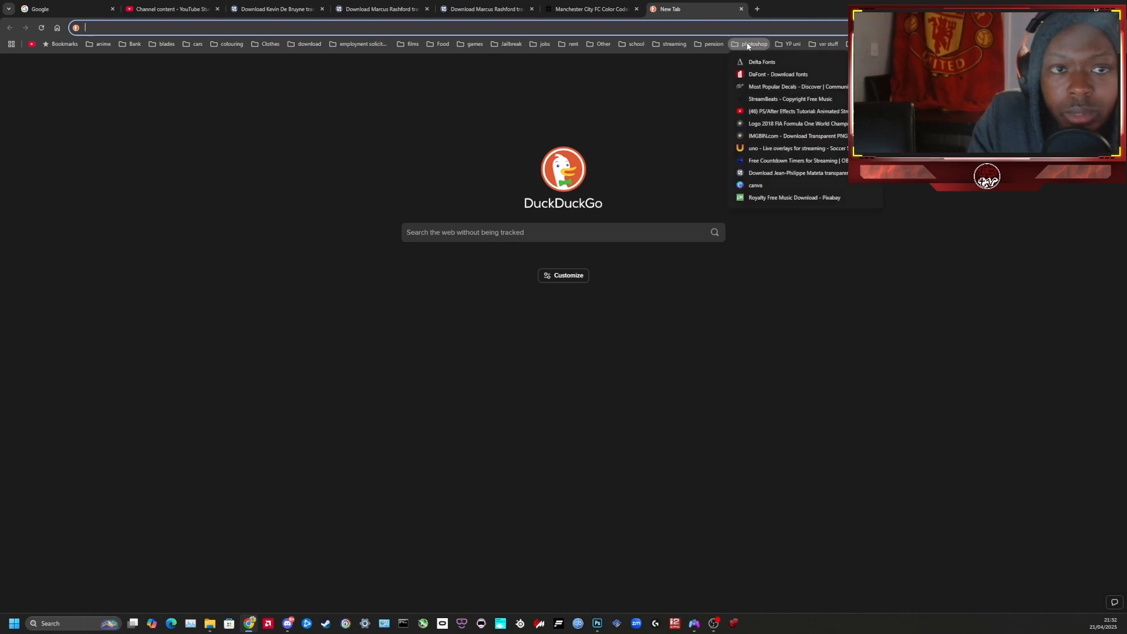
pyautogui.click(784, 137)
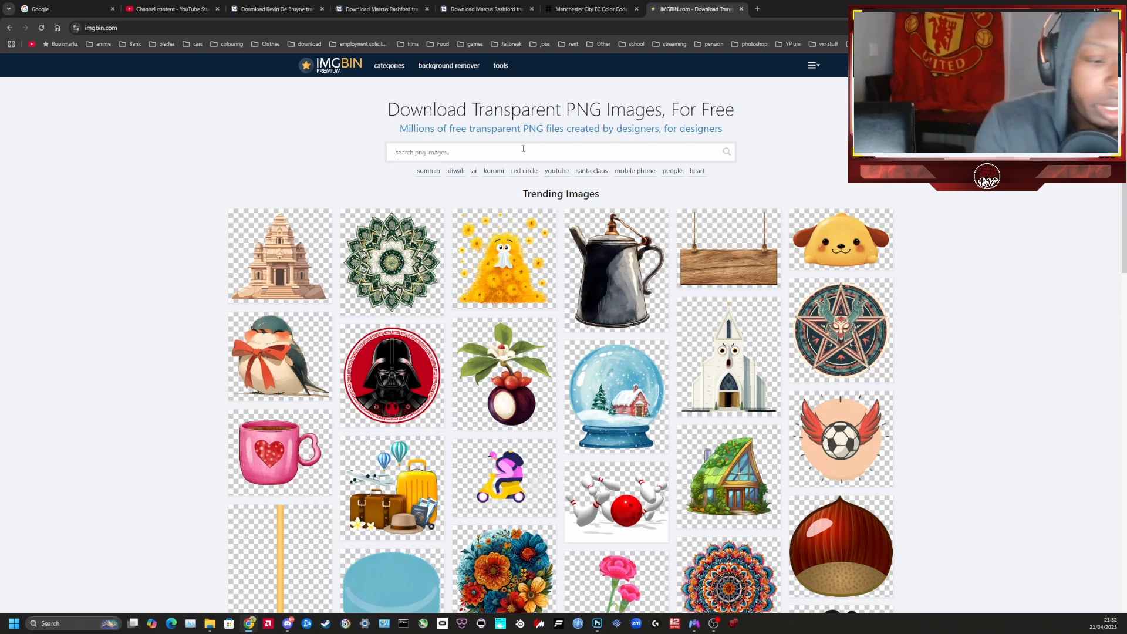
pyautogui.write('SUN')
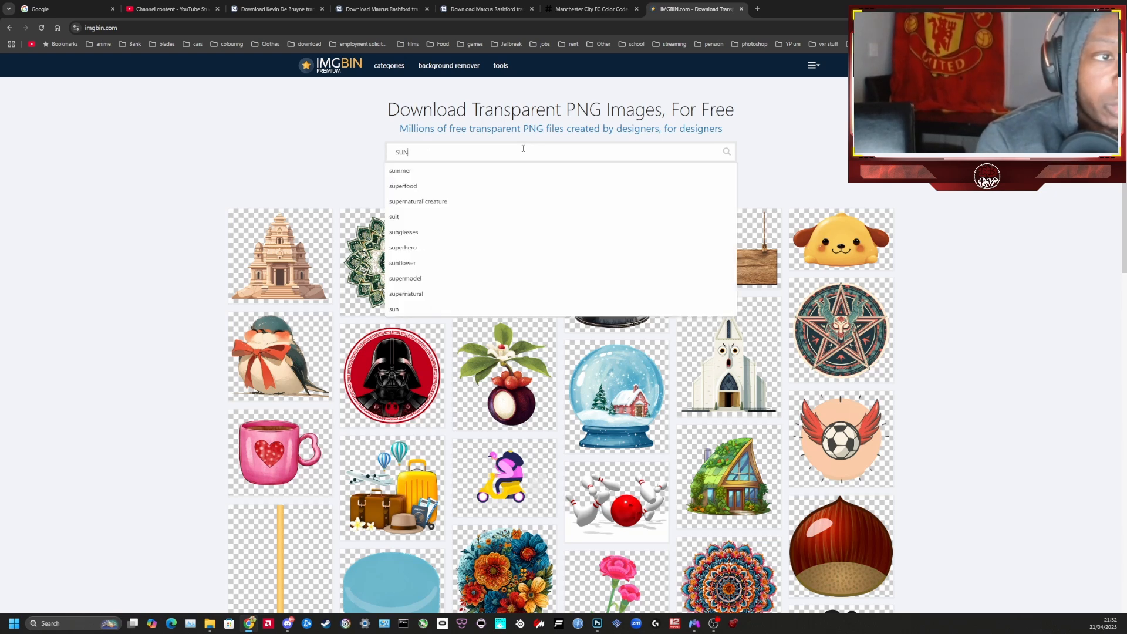
pyautogui.write(' RAY')
pyautogui.press('Return')
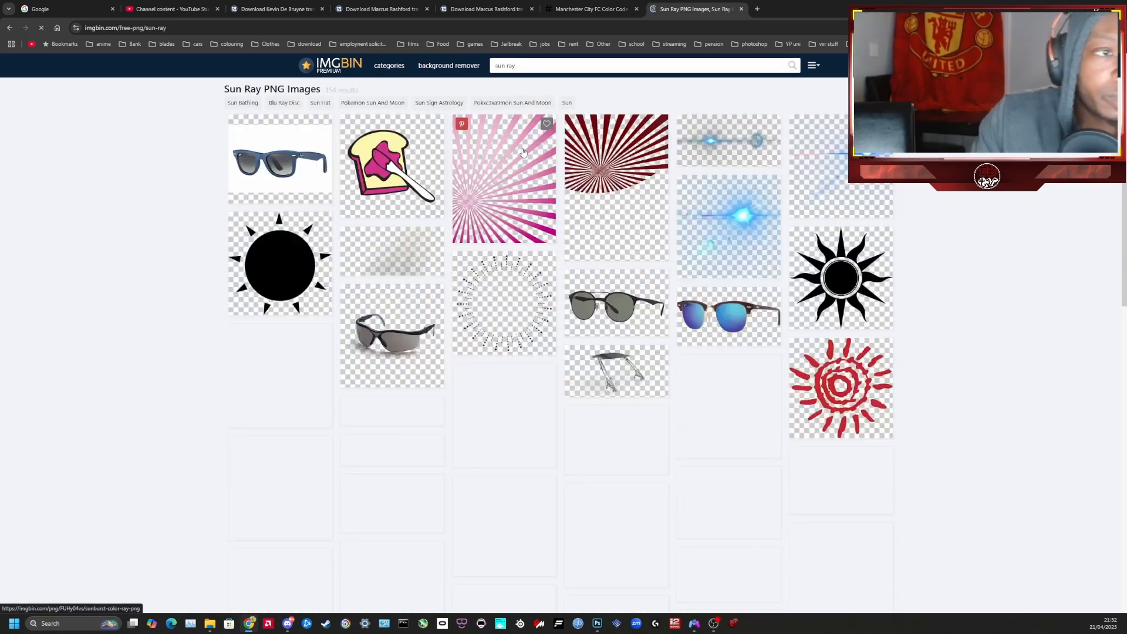
# Look through the first pages of the "sun ray" image results for a suitable ray graphic
pyautogui.scroll(-8, 610, 488)
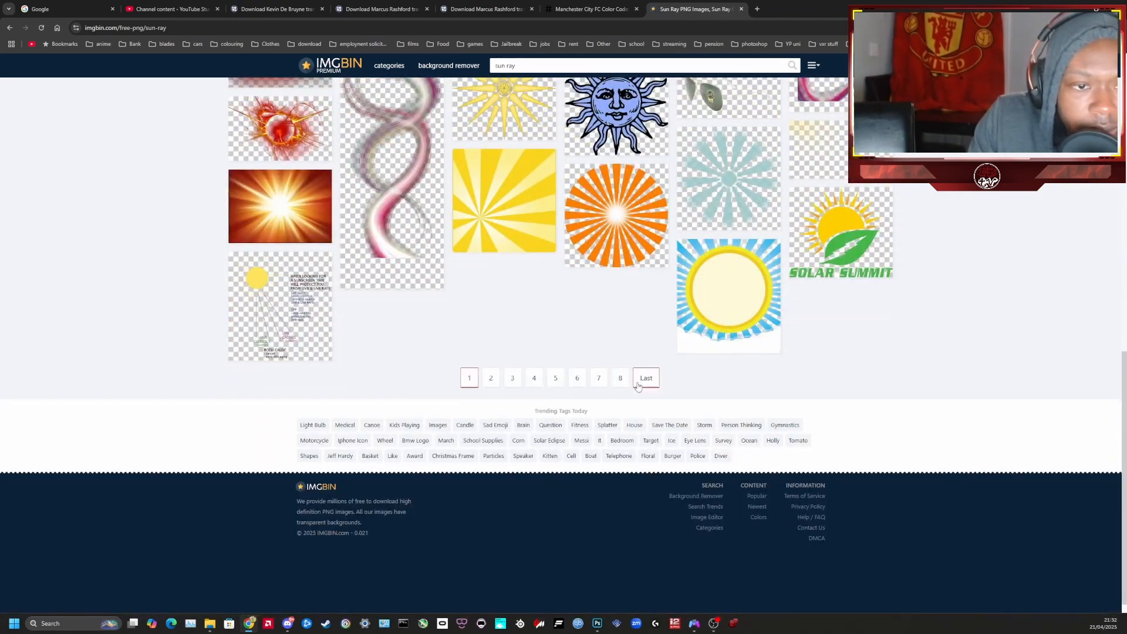
pyautogui.click(491, 378)
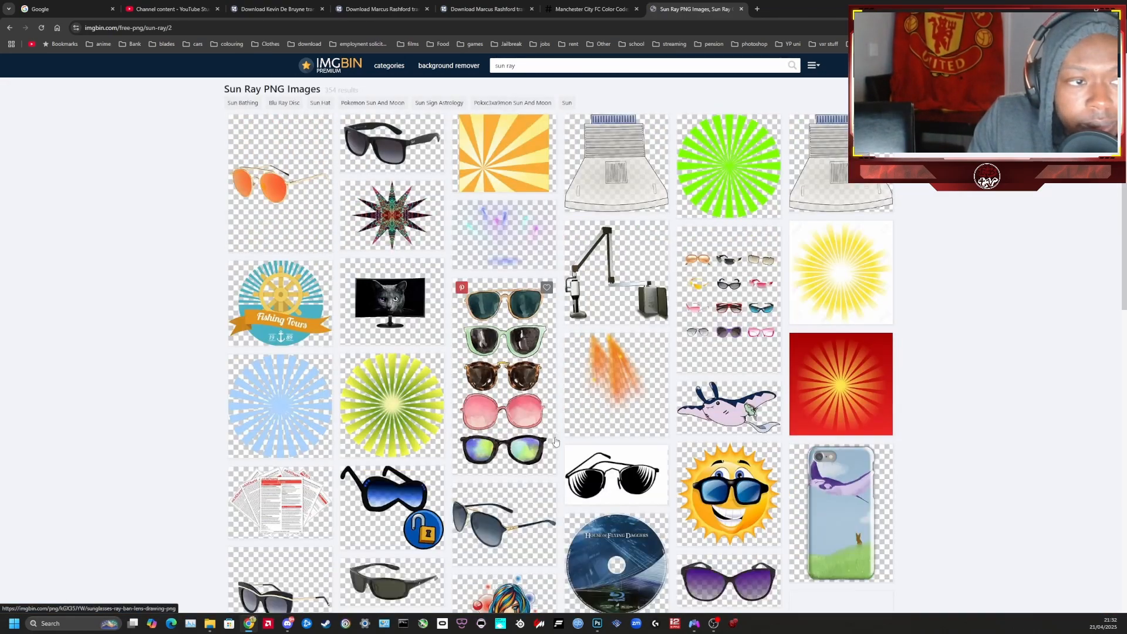
pyautogui.scroll(-9, 550, 477)
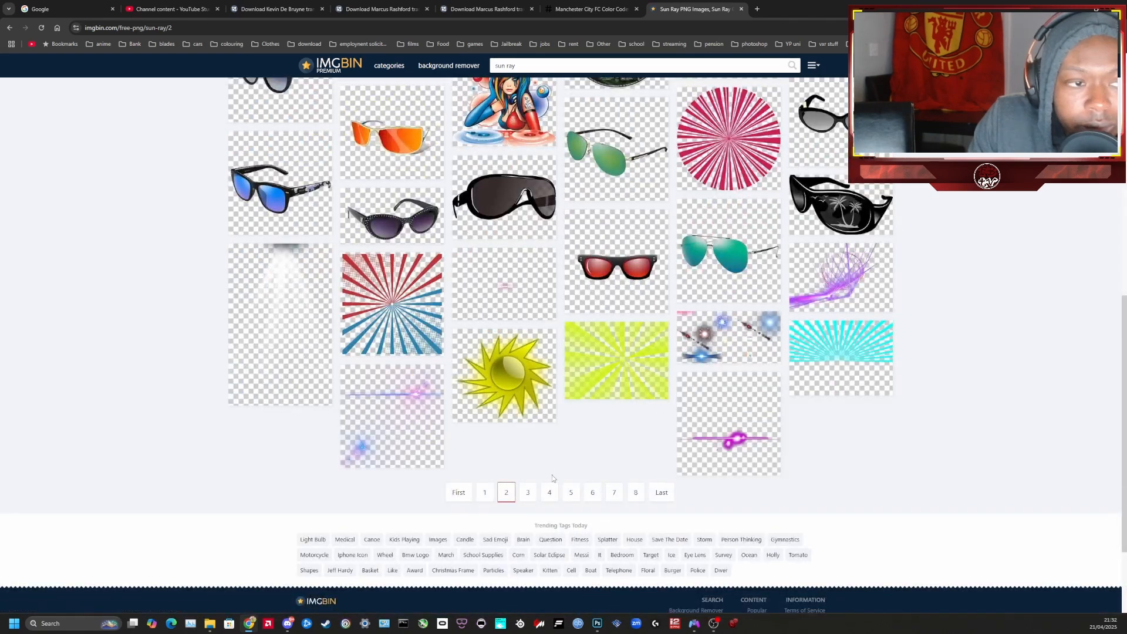
pyautogui.click(527, 494)
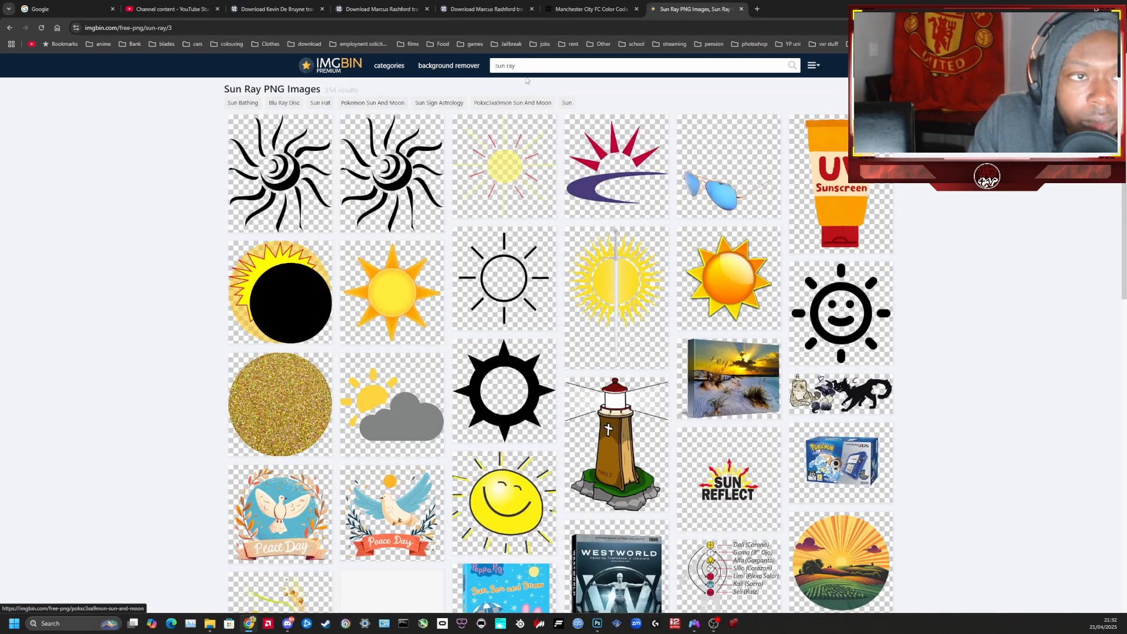
# Search IMGBIN for "light effect" and look through the first three pages of results for a usable graphic
pyautogui.write('light')
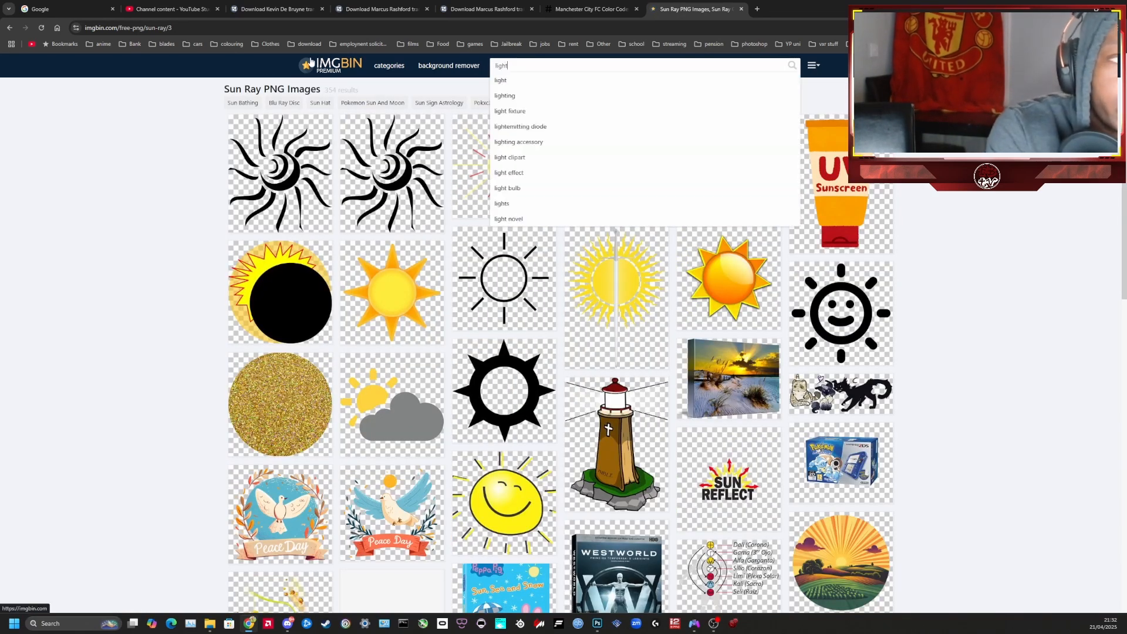
pyautogui.write(' effect')
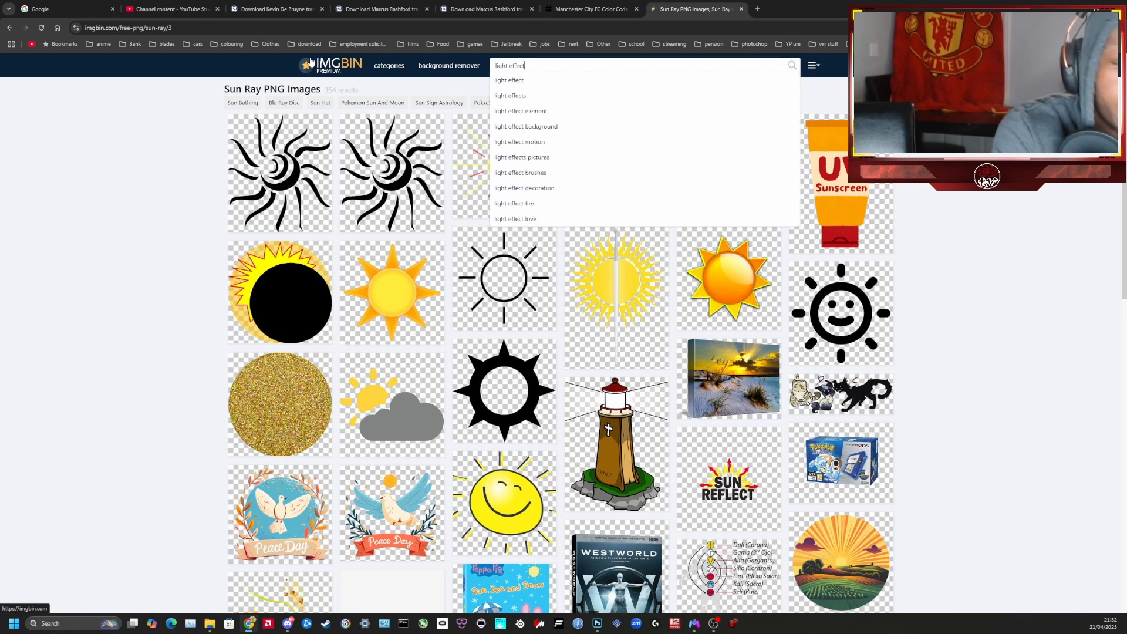
pyautogui.press('Return')
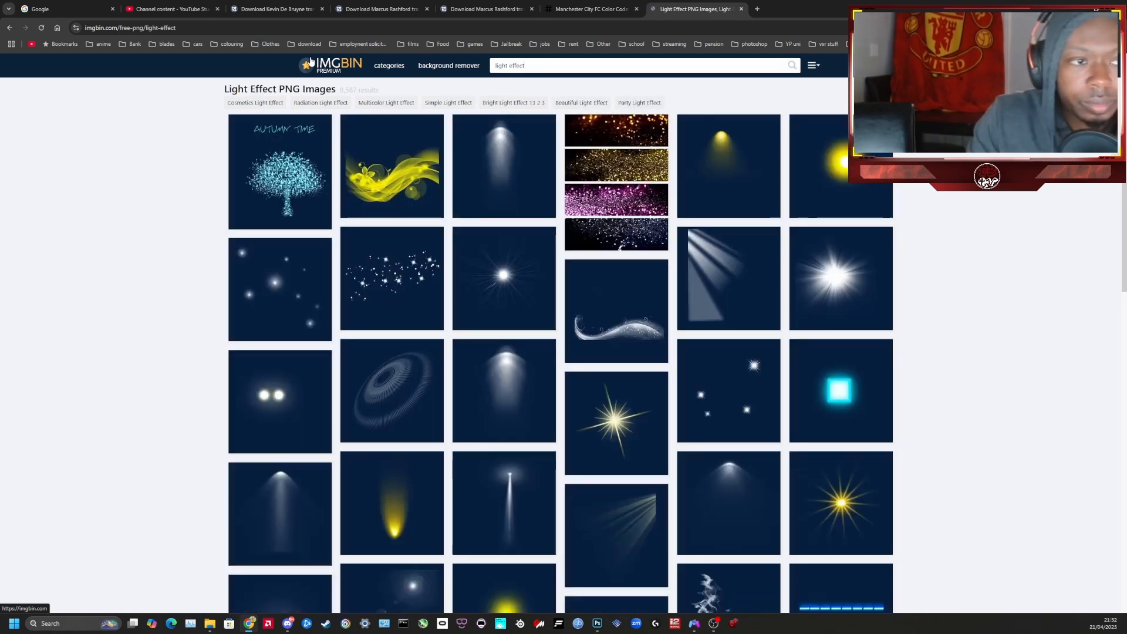
pyautogui.scroll(-5, 449, 244)
pyautogui.scroll(-7, 449, 244)
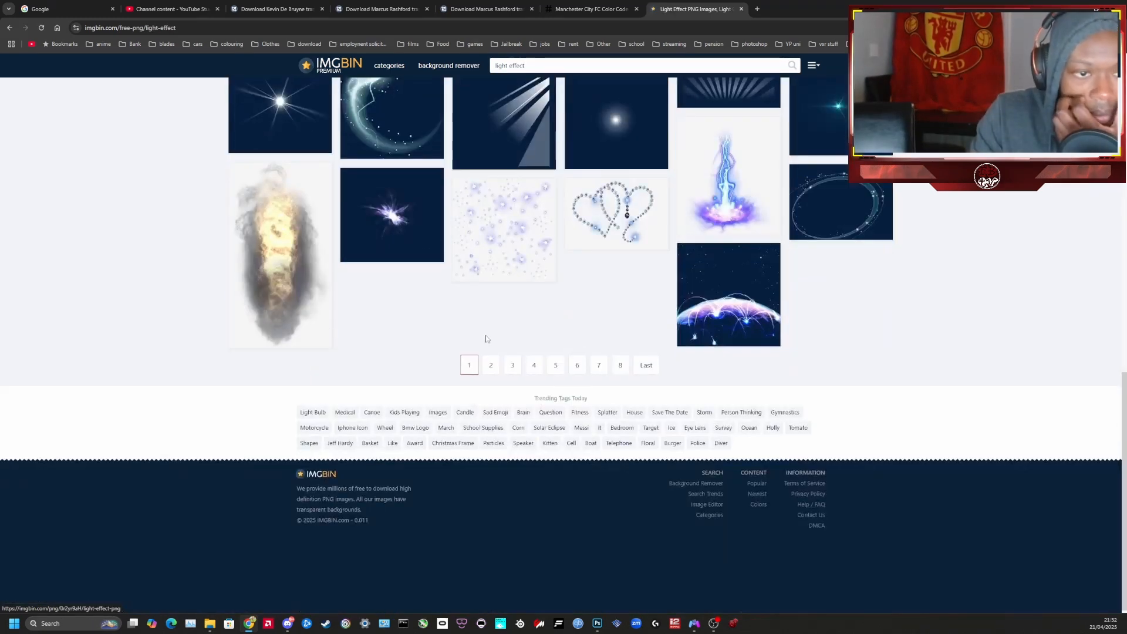
pyautogui.click(492, 365)
pyautogui.scroll(-10, 492, 420)
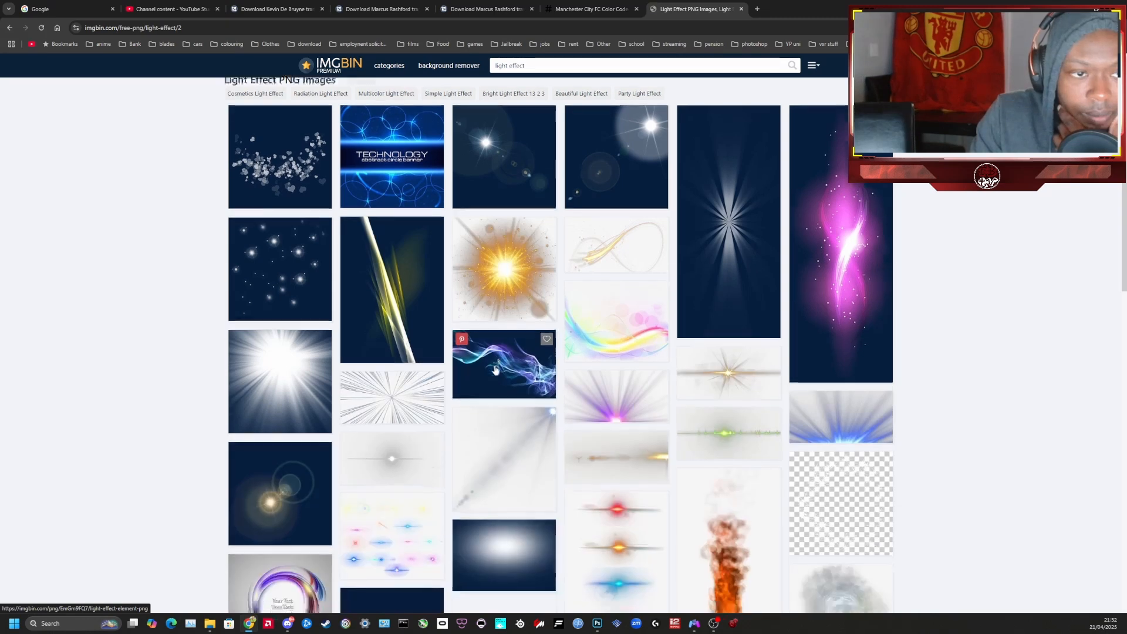
pyautogui.scroll(-4, 493, 411)
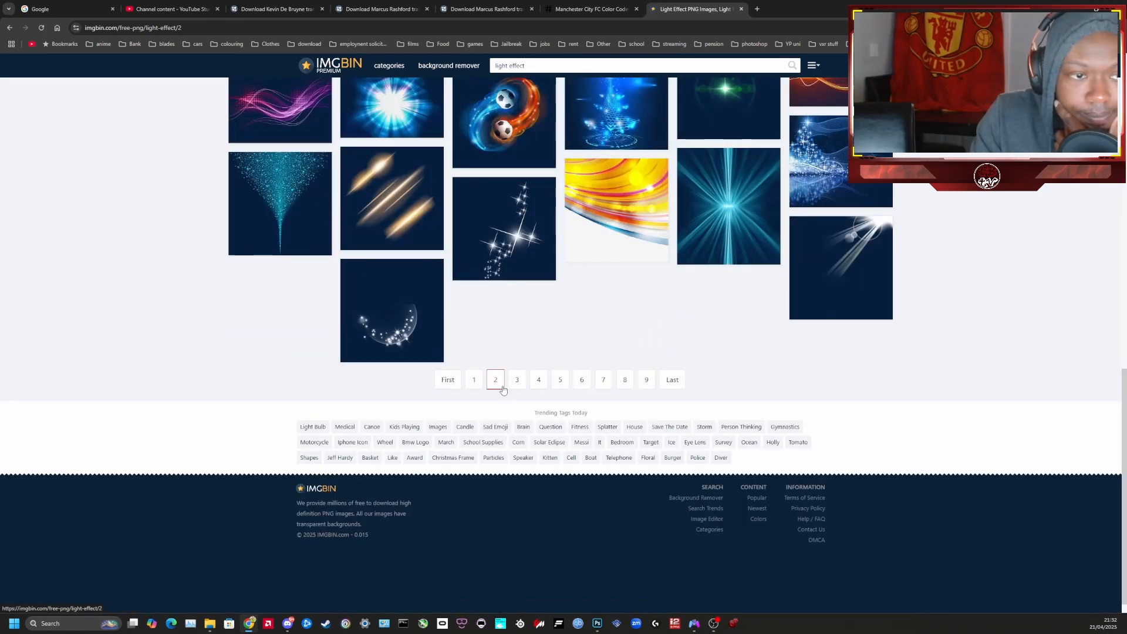
pyautogui.click(517, 377)
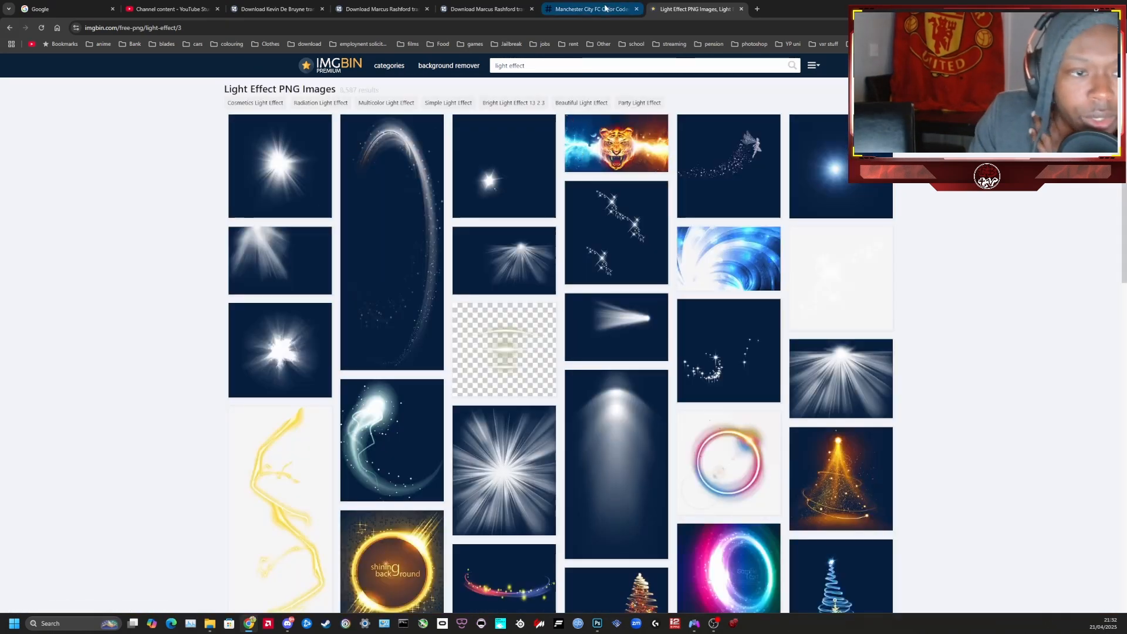
pyautogui.scroll(-5, 562, 246)
pyautogui.scroll(-4, 562, 245)
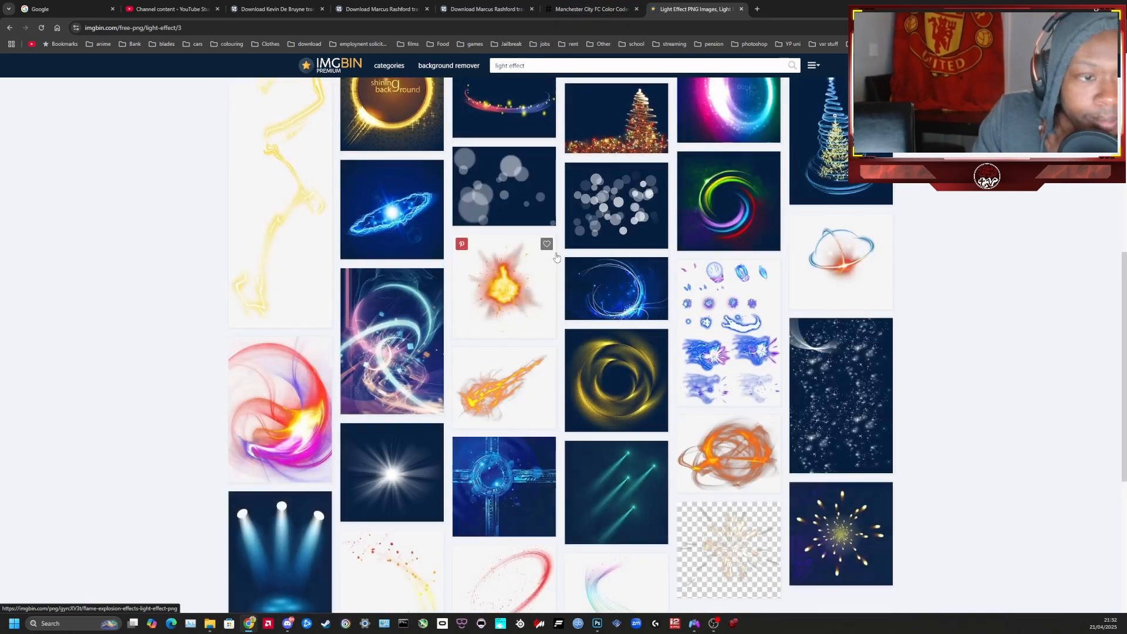
pyautogui.scroll(-4, 558, 253)
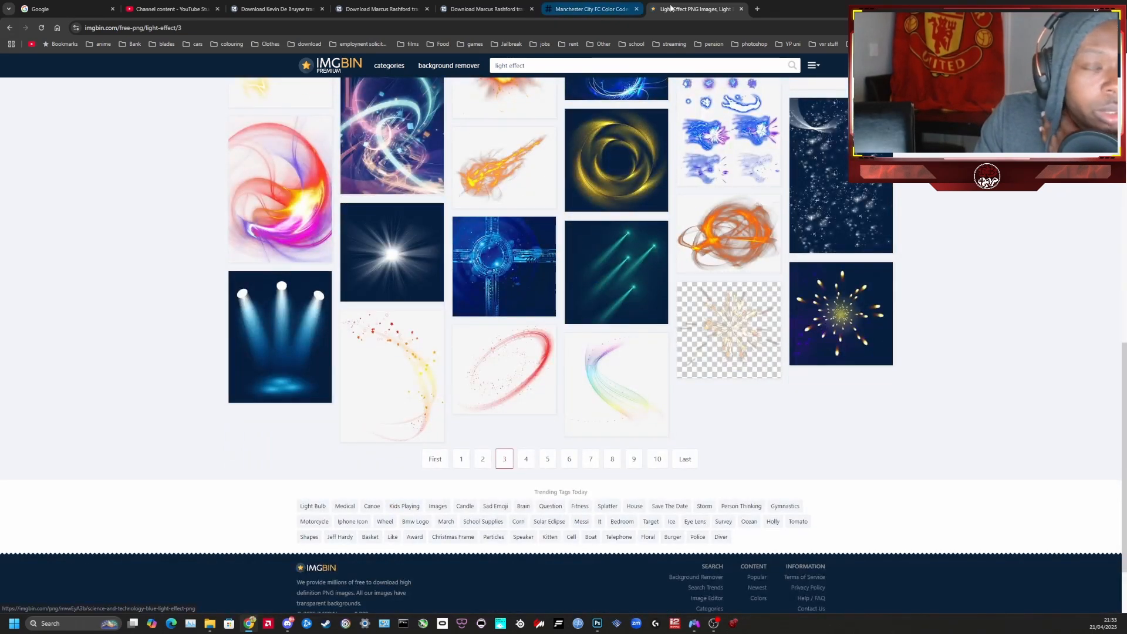
# Switch back to Photoshop and select the BRUSH TOOL layer in the Untitled-1 document
pyautogui.click(627, 4)
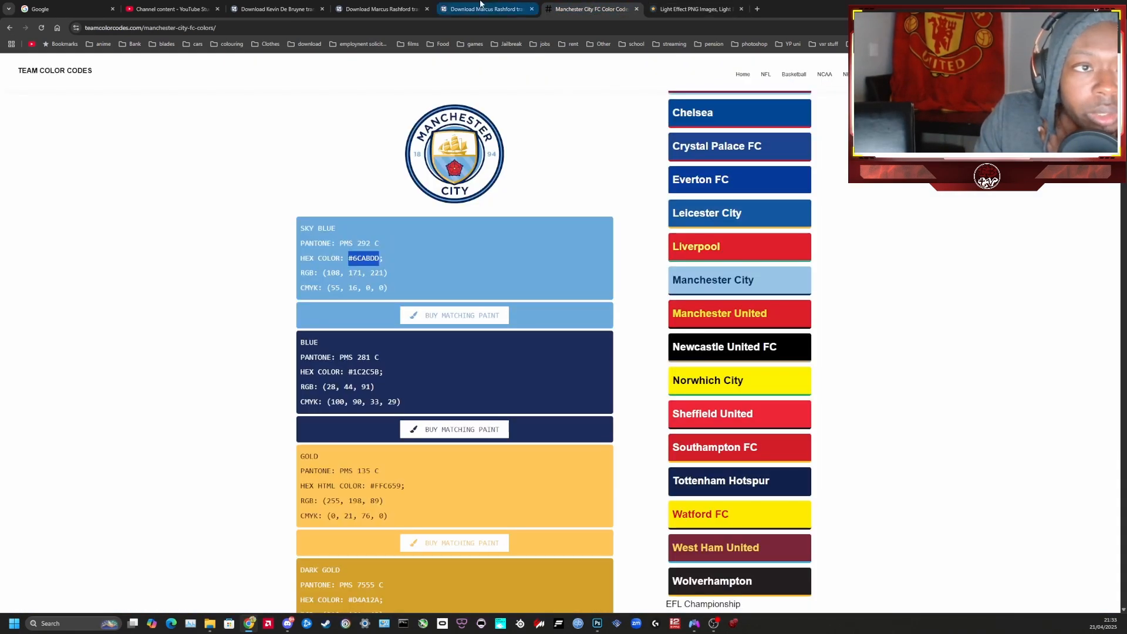
pyautogui.click(597, 623)
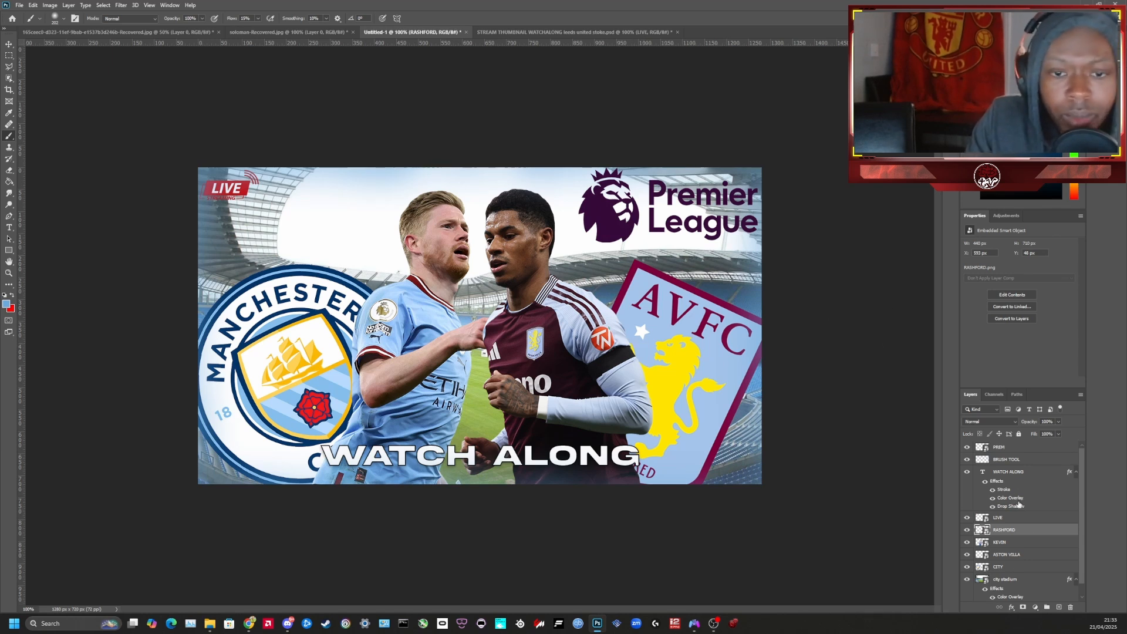
pyautogui.click(1030, 546)
pyautogui.click(1012, 519)
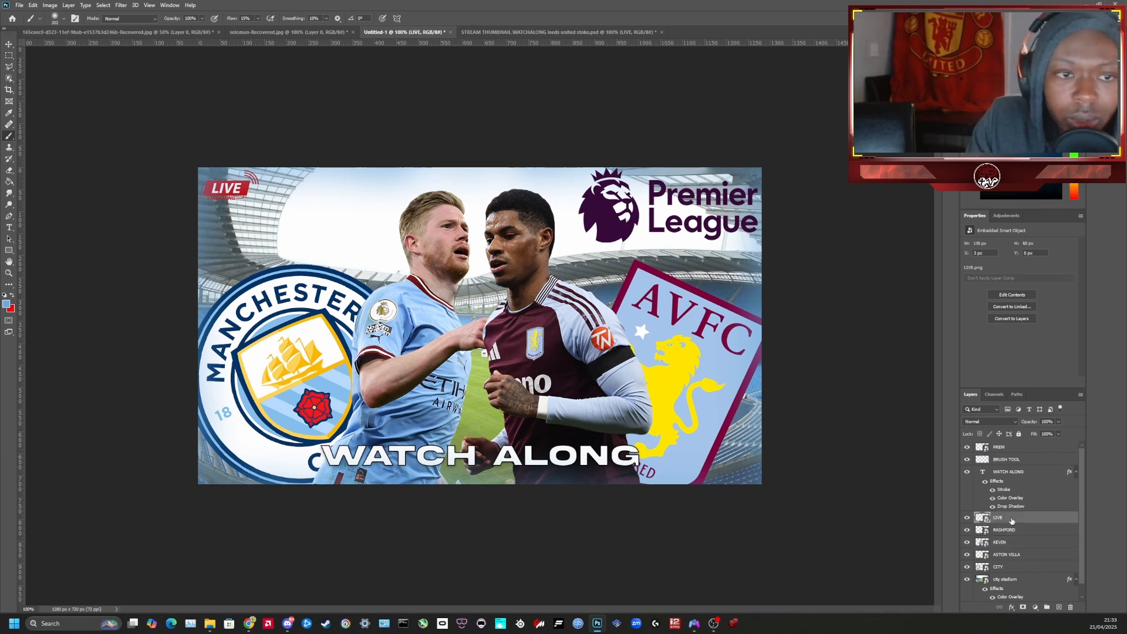
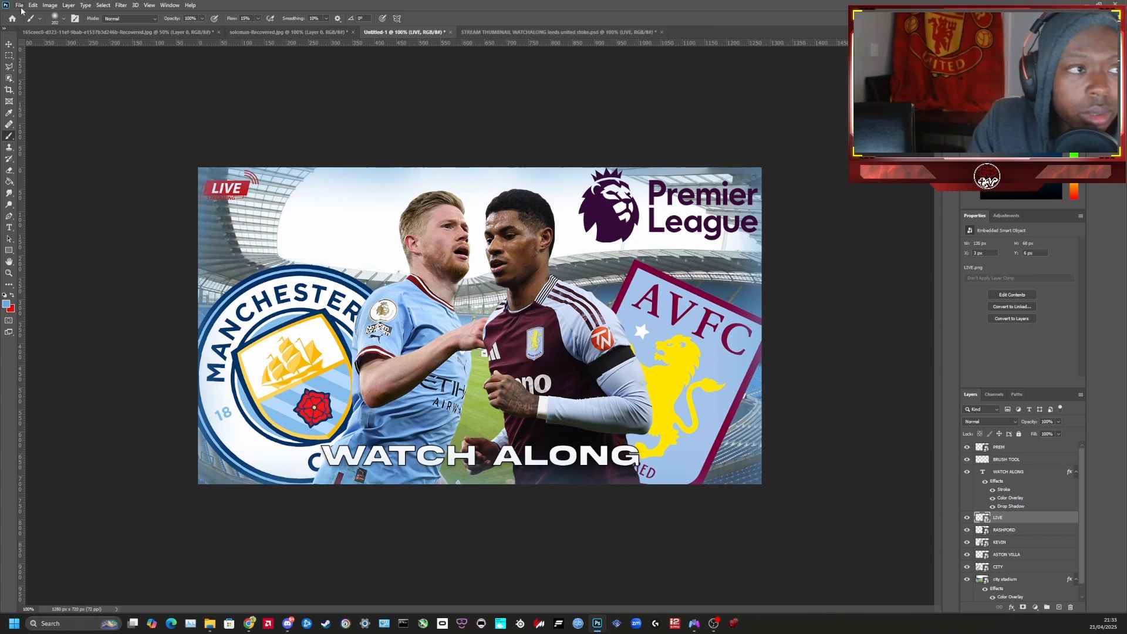
pyautogui.click(1012, 462)
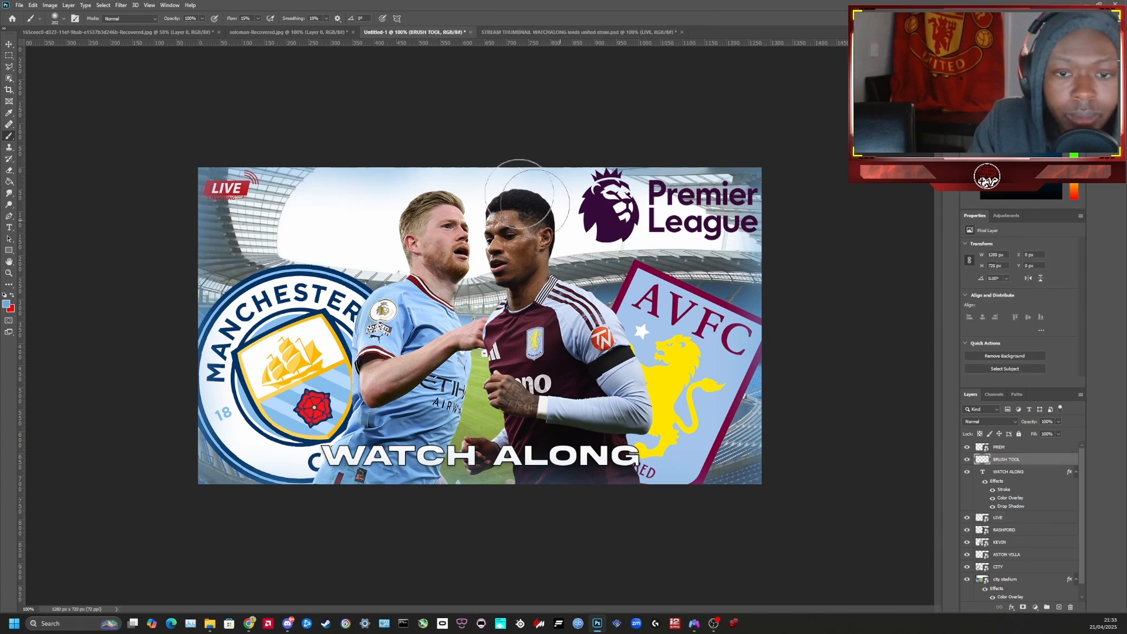
# Create a new 1280 x 720 px document at 72 ppi from the recent "youtube thumbnail" preset
pyautogui.click(18, 6)
pyautogui.click(26, 16)
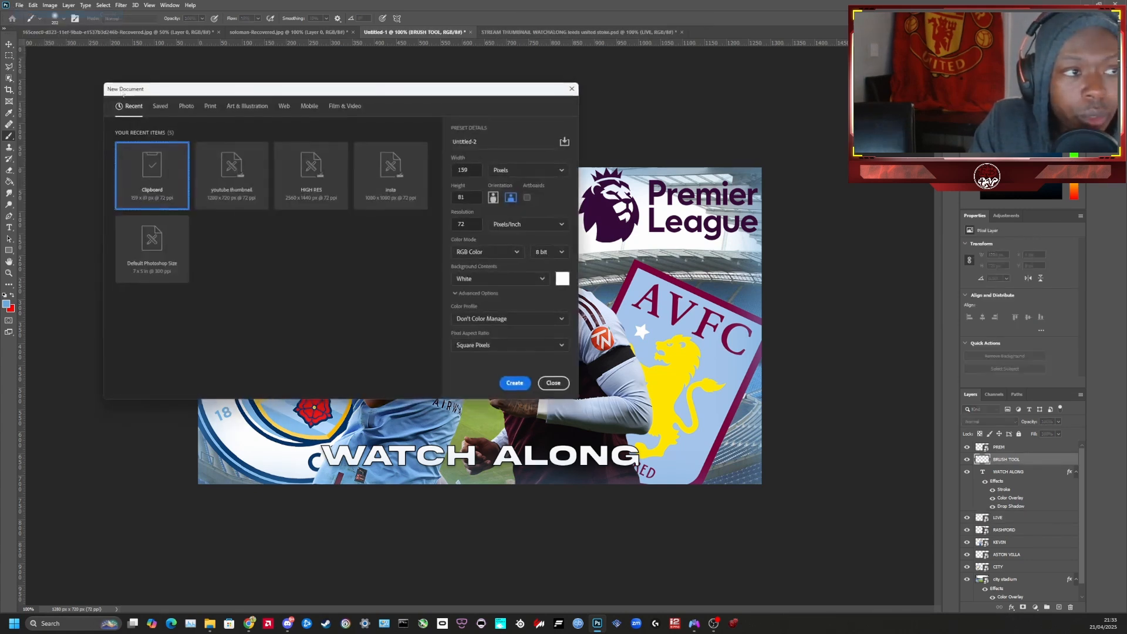
pyautogui.click(226, 182)
pyautogui.click(500, 387)
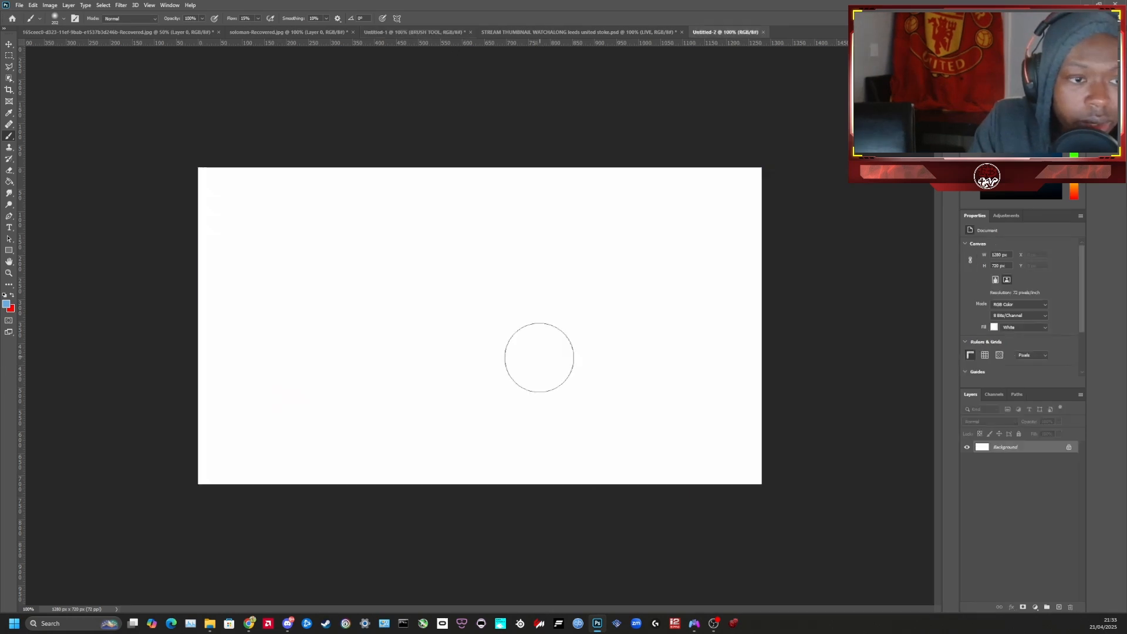
# Switch to the web browser and open google.com in a new tab
pyautogui.moveTo(208, 627)
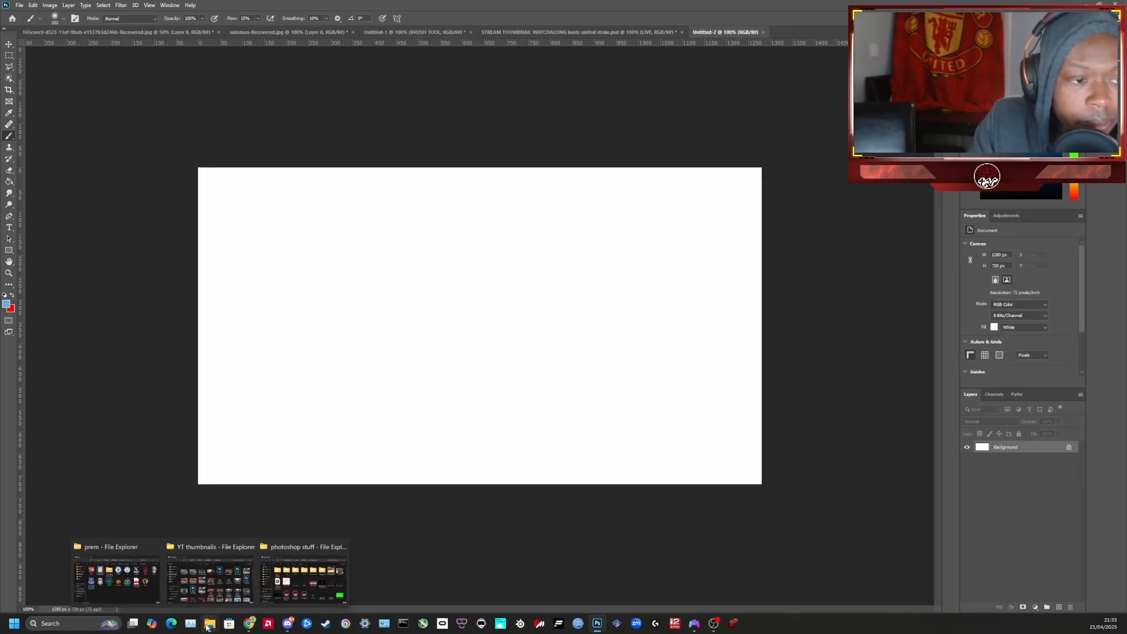
pyautogui.click(273, 581)
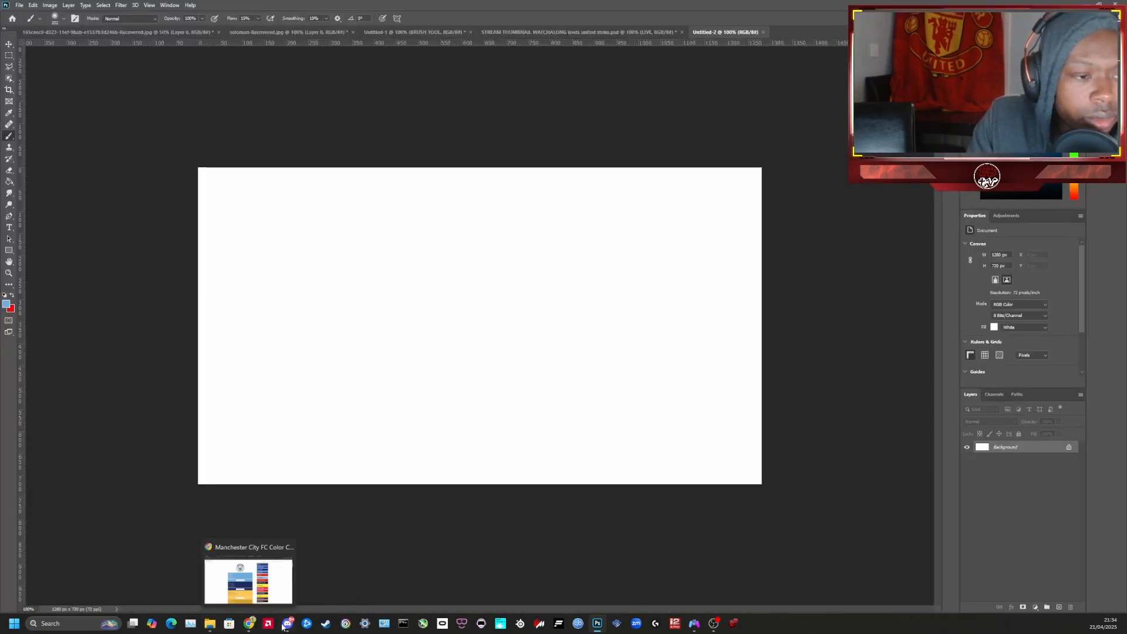
pyautogui.click(247, 625)
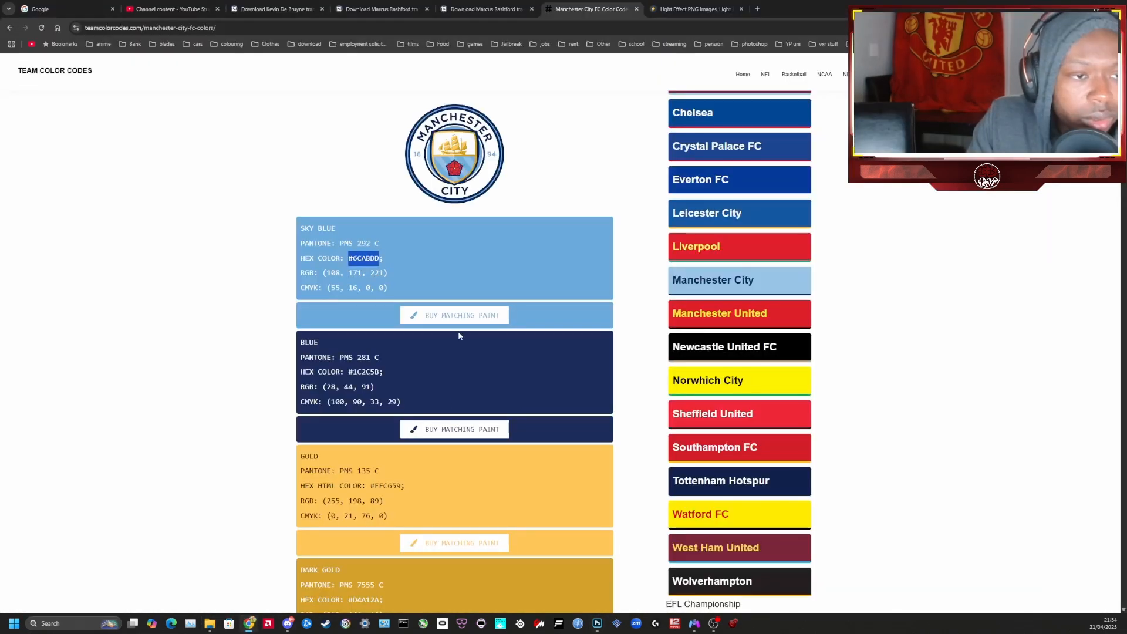
pyautogui.click(762, 10)
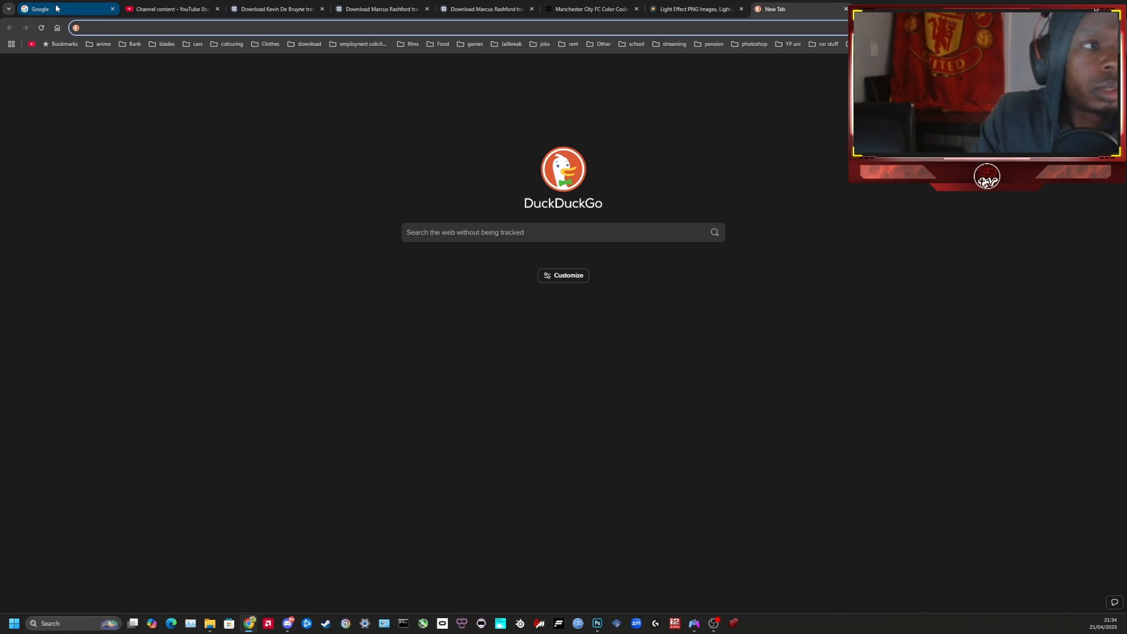
pyautogui.write('google.com')
pyautogui.press('Return')
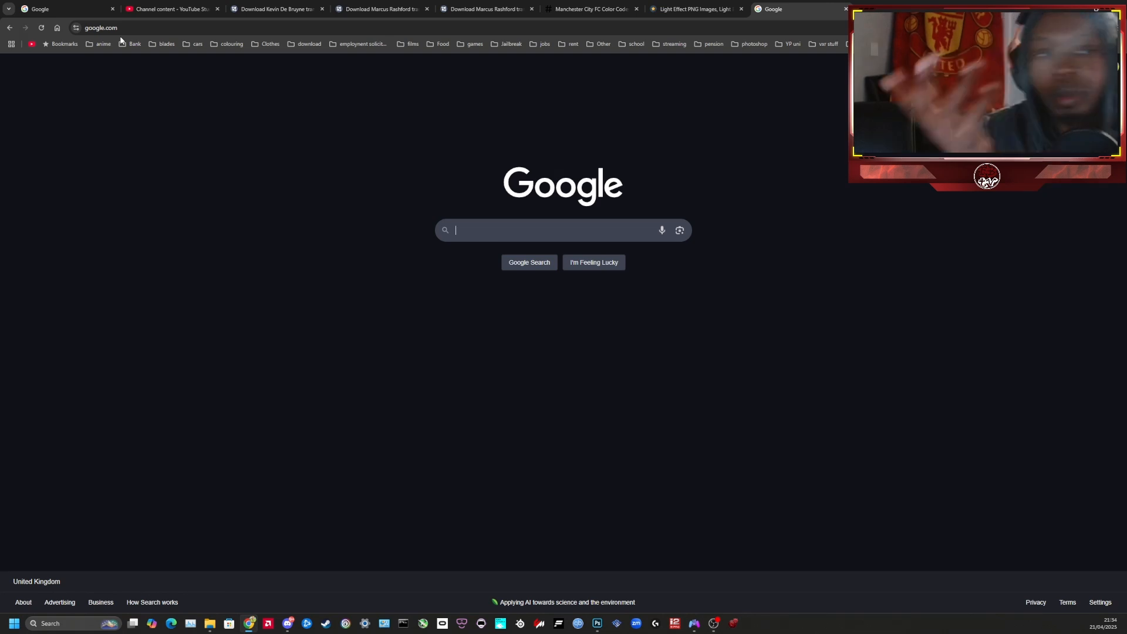
# Search Google for "ronaldinho" and show the image results
pyautogui.write('ronald')
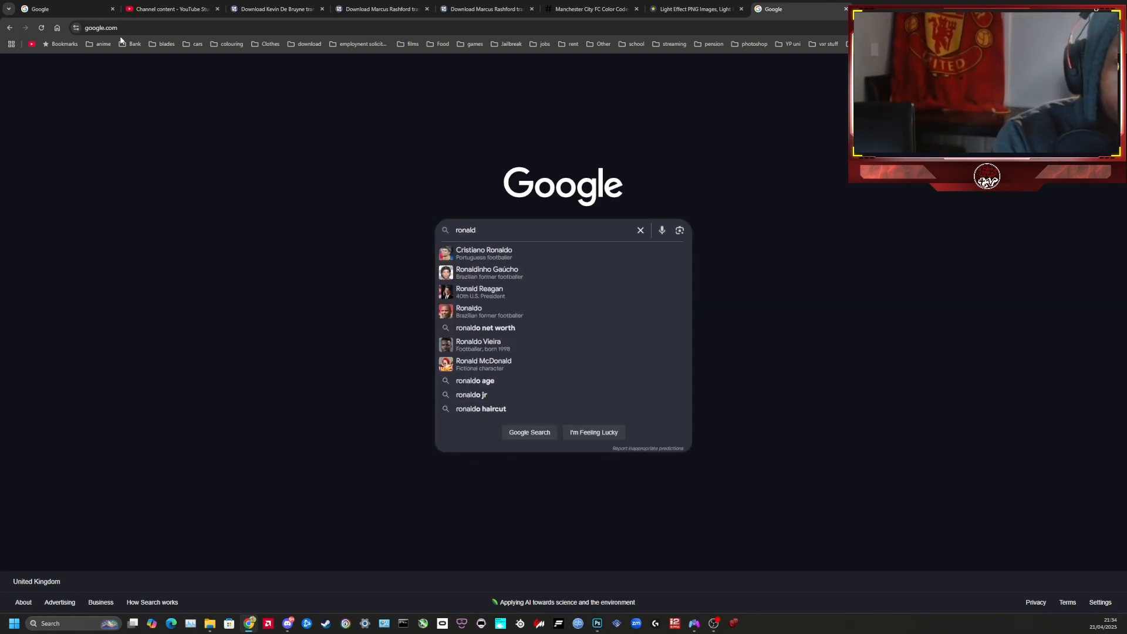
pyautogui.write('ihn')
pyautogui.press('Down')
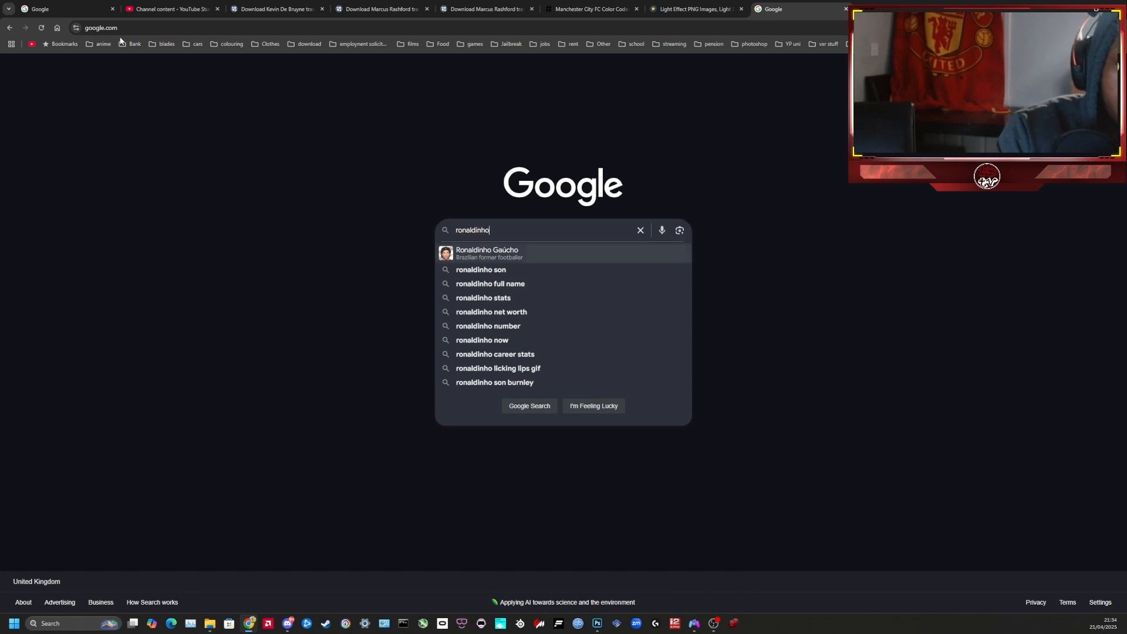
pyautogui.press('Return')
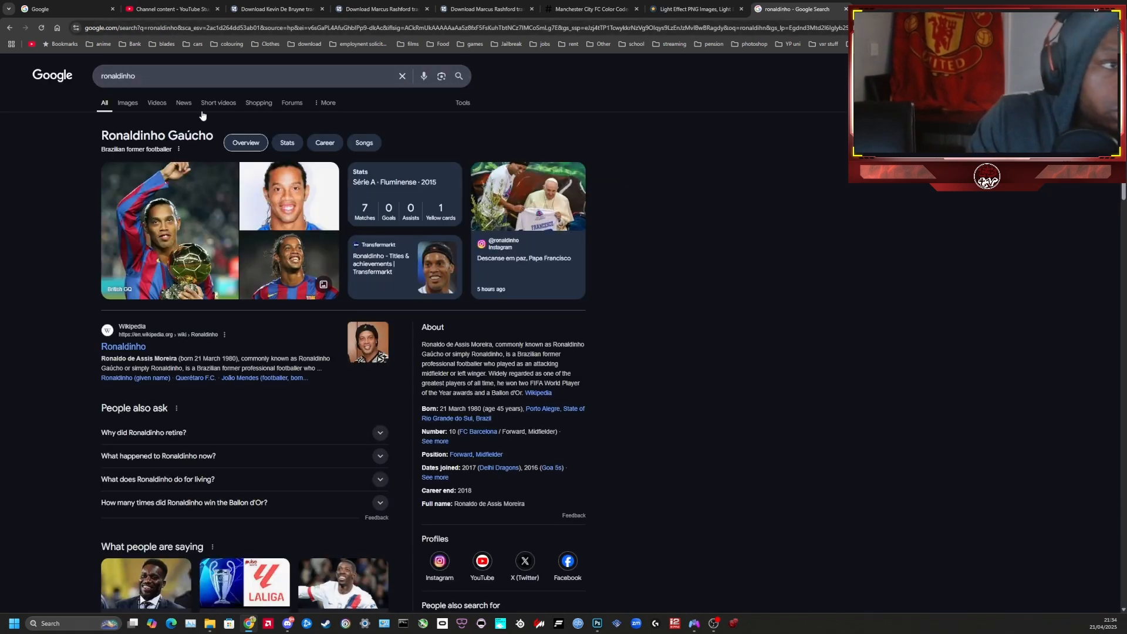
pyautogui.click(127, 103)
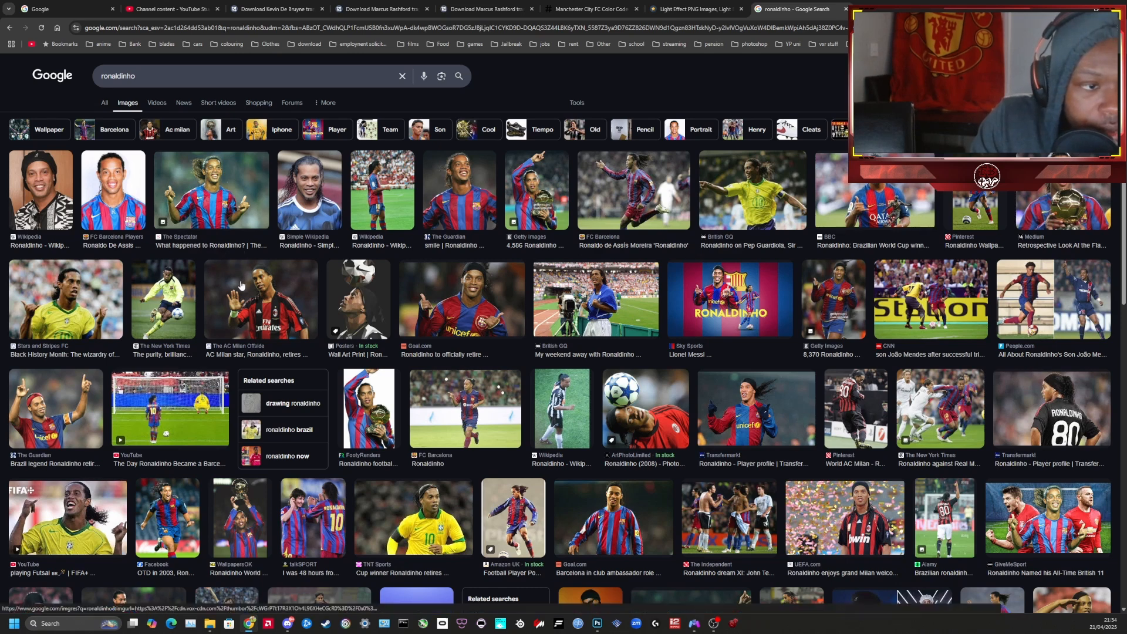
# Save the WallpapersOK image of Ronaldinho lifting the trophy as JPEG "ronnie" in the PLAYER folder, and return to Photoshop
pyautogui.scroll(-2, 530, 408)
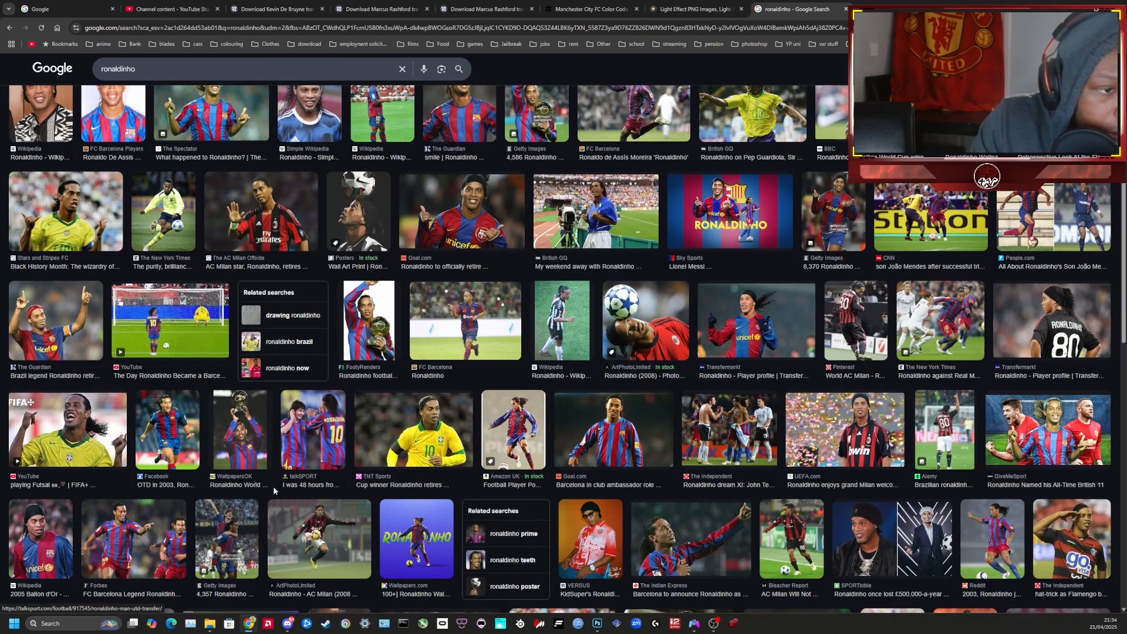
pyautogui.click(229, 444)
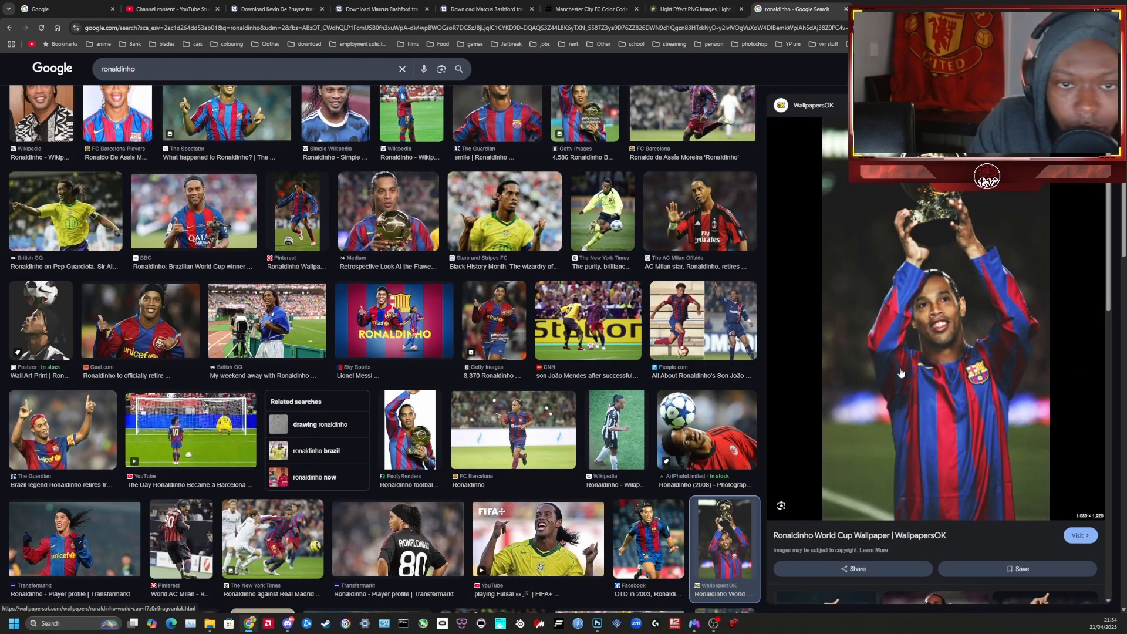
pyautogui.rightClick(954, 409)
pyautogui.click(1003, 543)
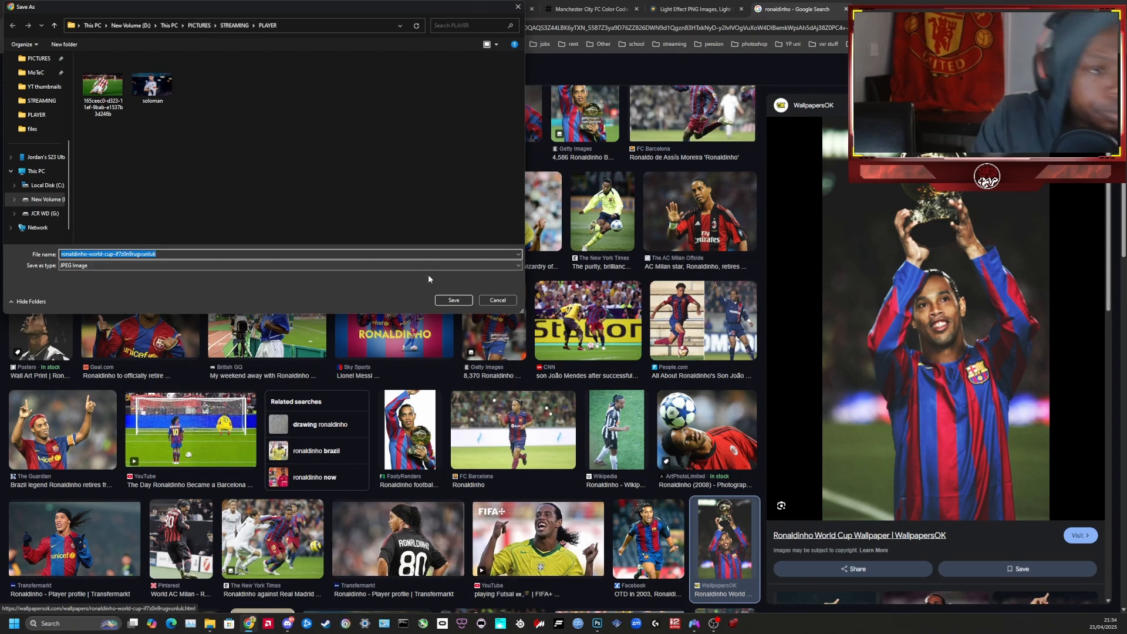
pyautogui.write('ronn')
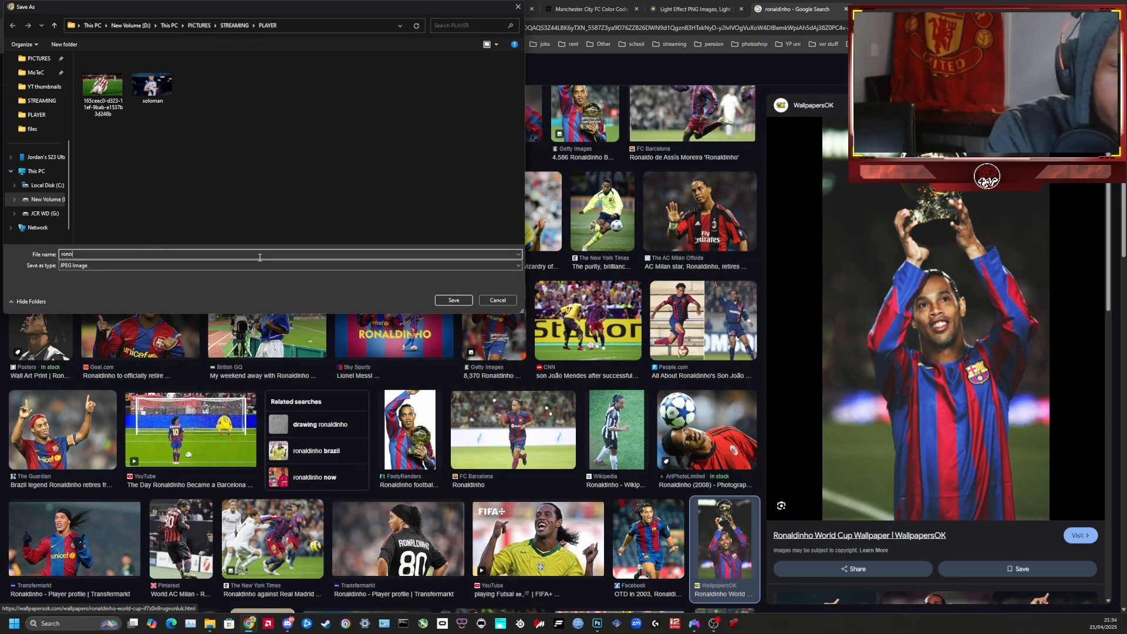
pyautogui.write('ie')
pyautogui.press('Return')
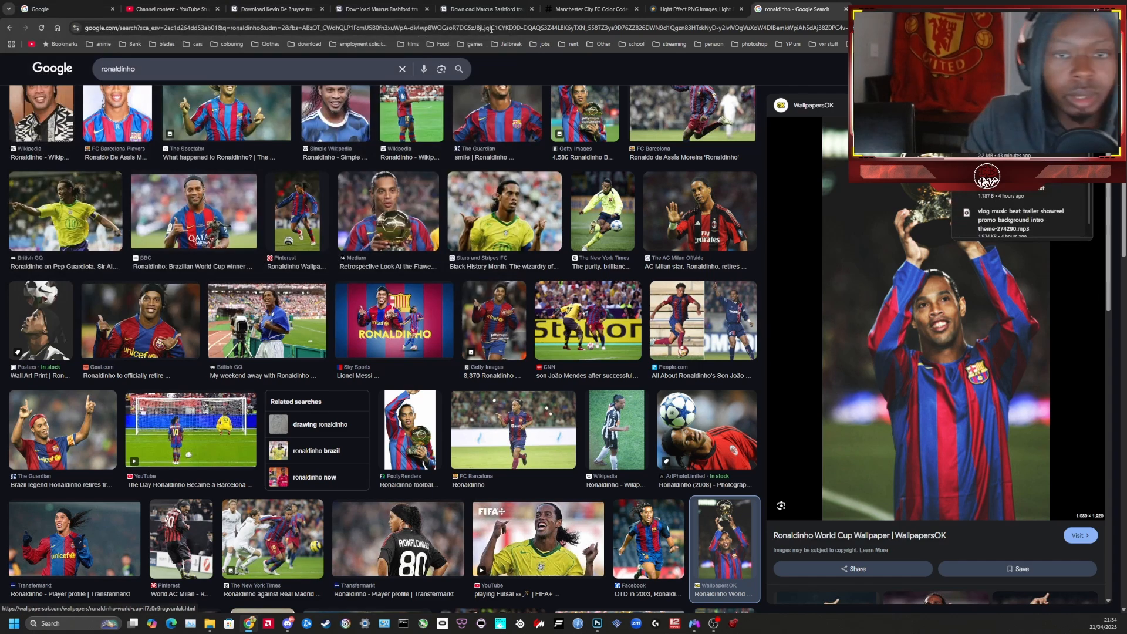
pyautogui.hotkey('alt', 'Tab')
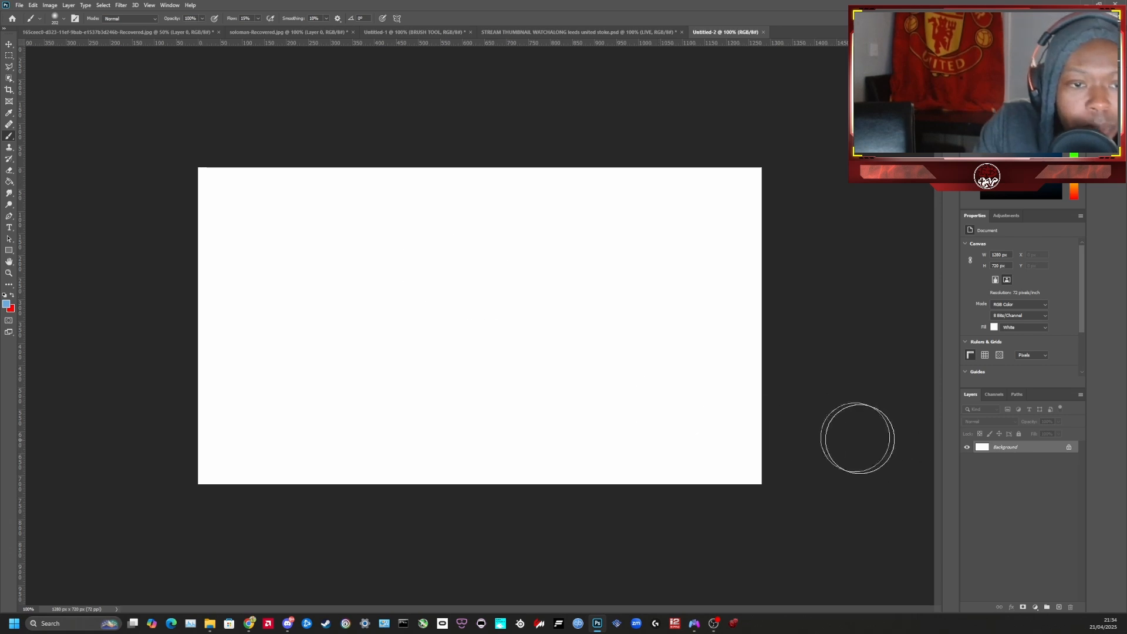
# Activate the Move tool, switch to the "prem" File Explorer window, and go to the PLAYER folder inside STREAMING
pyautogui.click(9, 44)
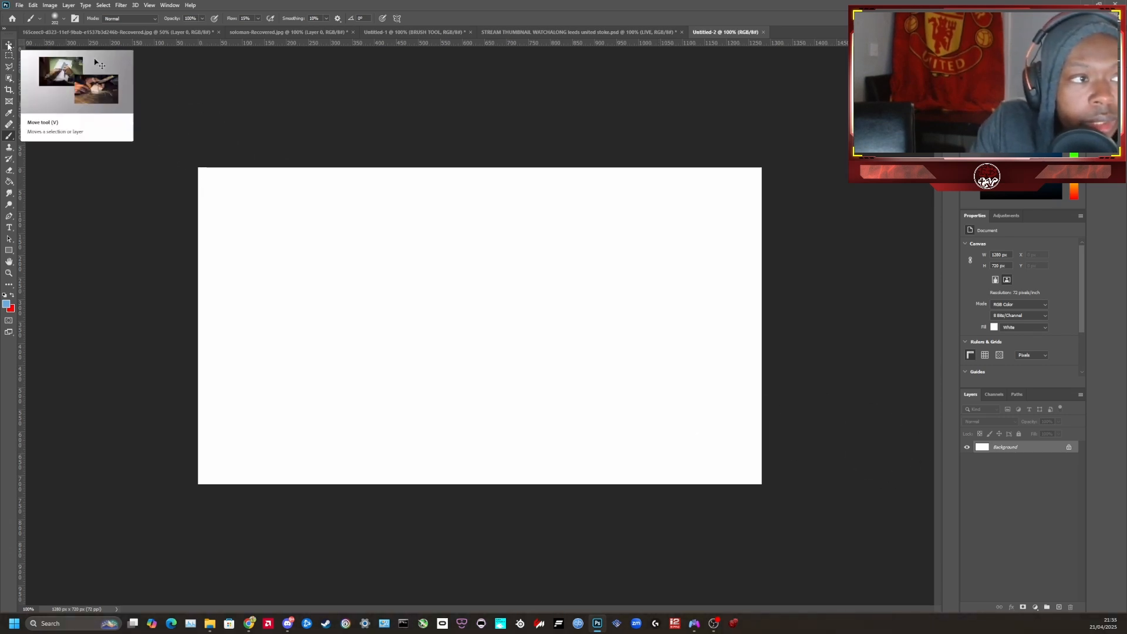
pyautogui.moveTo(209, 623)
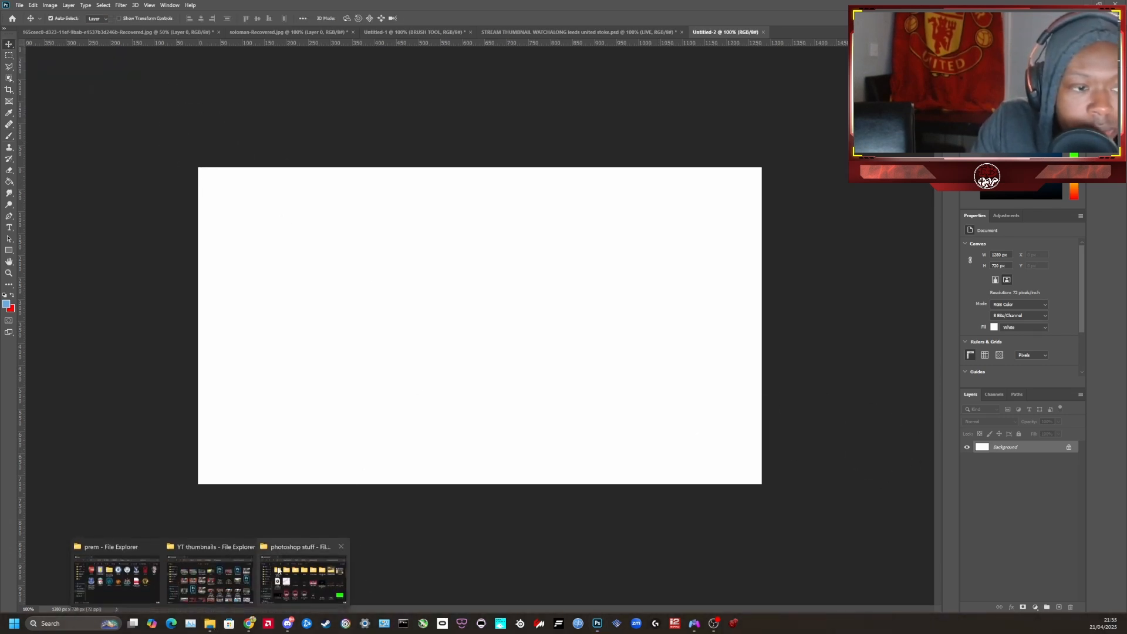
pyautogui.click(123, 571)
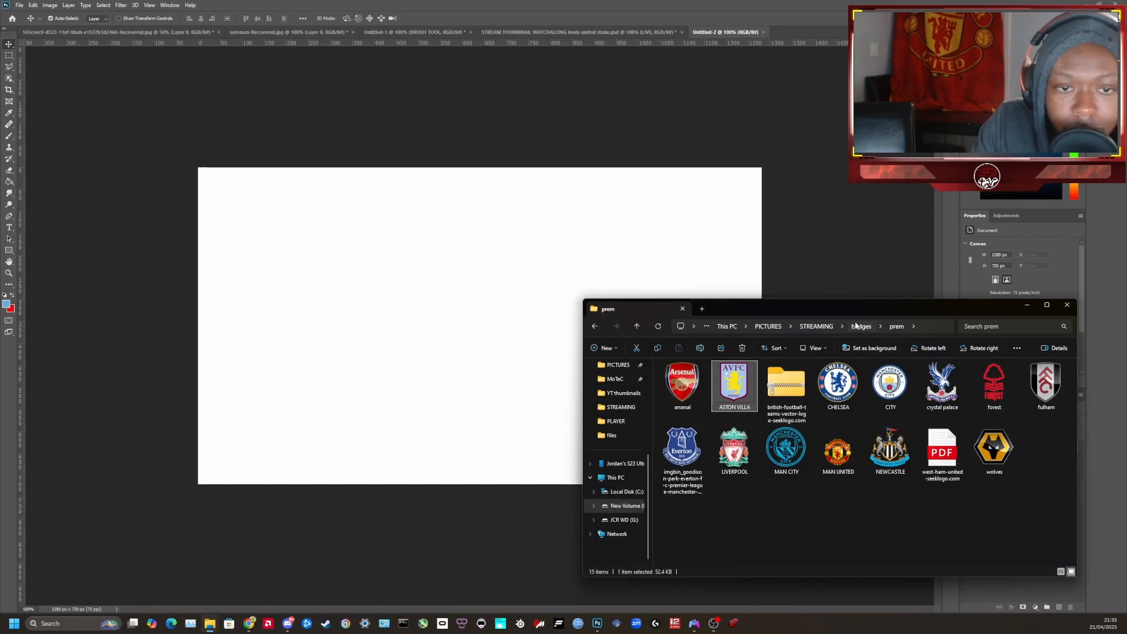
pyautogui.click(861, 326)
pyautogui.click(816, 326)
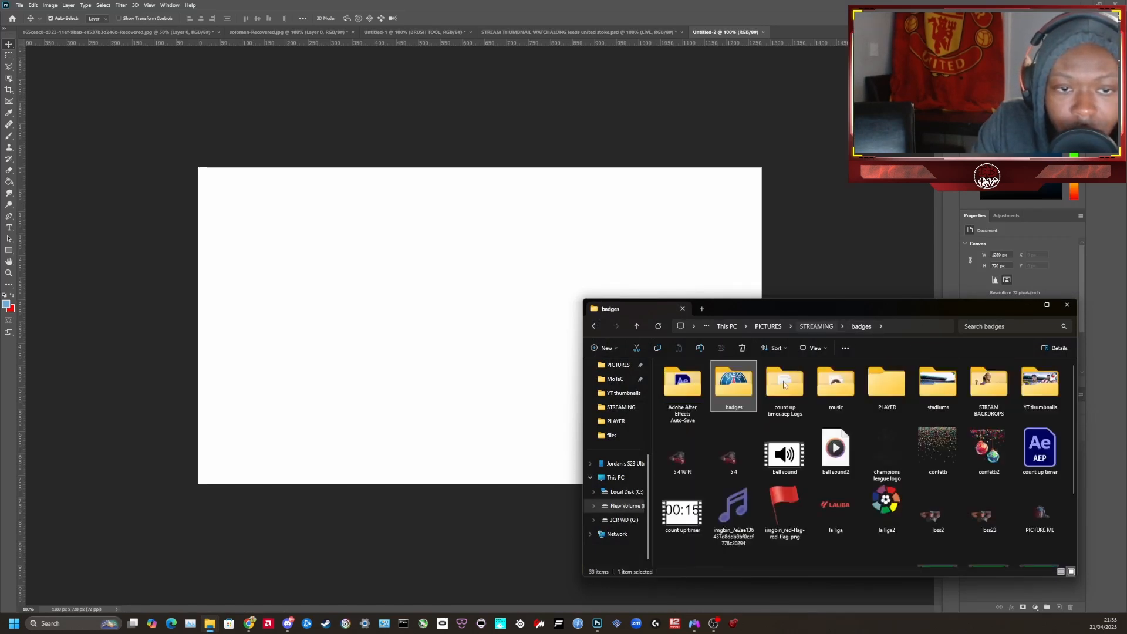
pyautogui.doubleClick(890, 393)
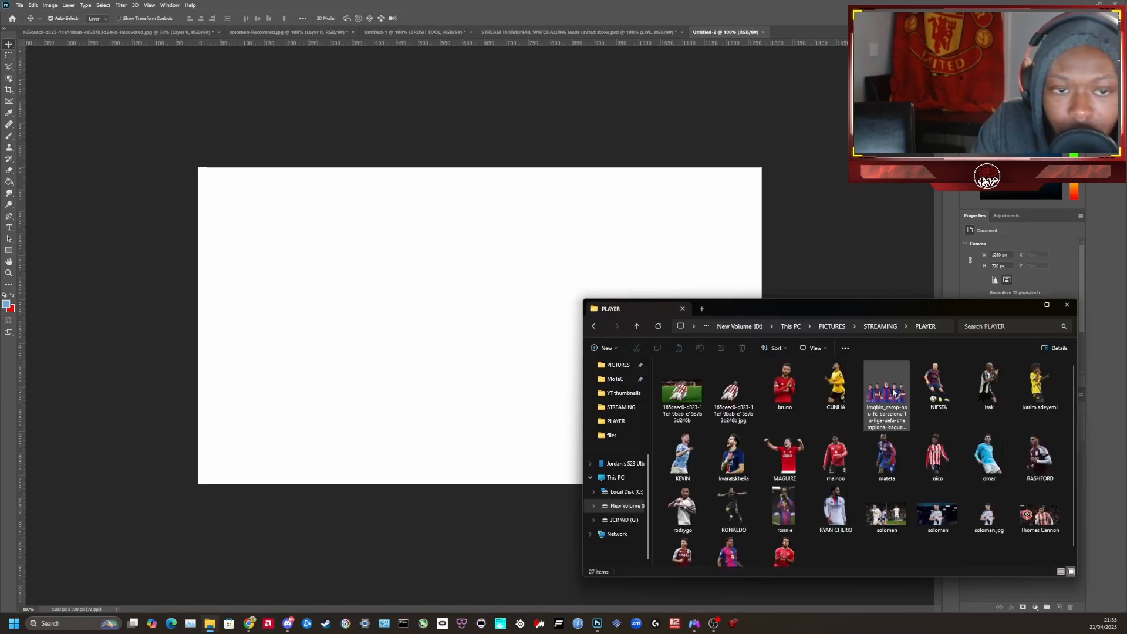
pyautogui.scroll(-1, 954, 535)
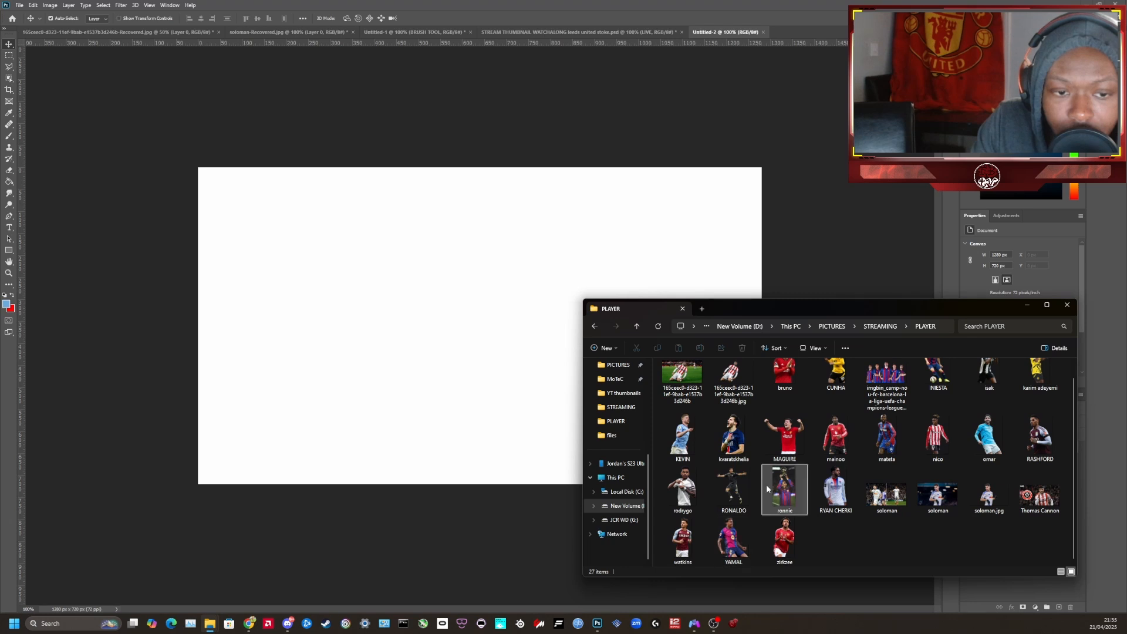
# Open the "ronnie" image from the PLAYER folder in Photoshop as its own document
pyautogui.click(791, 499)
pyautogui.moveTo(792, 491)
pyautogui.mouseDown()
pyautogui.moveTo(435, 388)
pyautogui.moveTo(475, 357)
pyautogui.moveTo(475, 368)
pyautogui.moveTo(986, 312)
pyautogui.moveTo(875, 512)
pyautogui.moveTo(793, 489)
pyautogui.mouseUp()
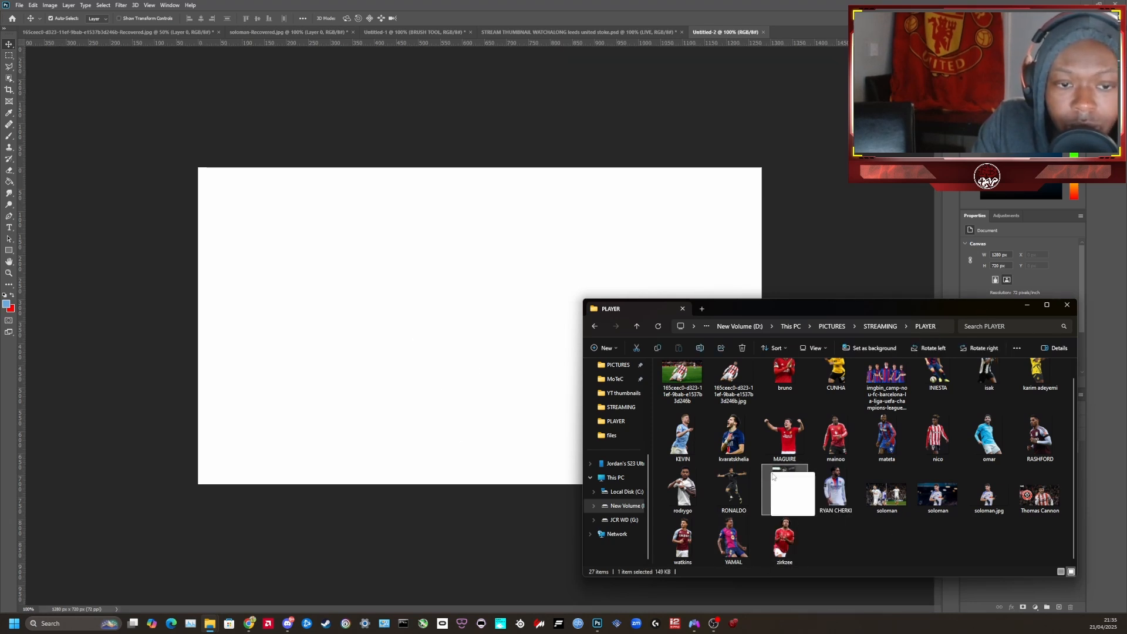
pyautogui.moveTo(936, 307); pyautogui.dragTo(710, 295)
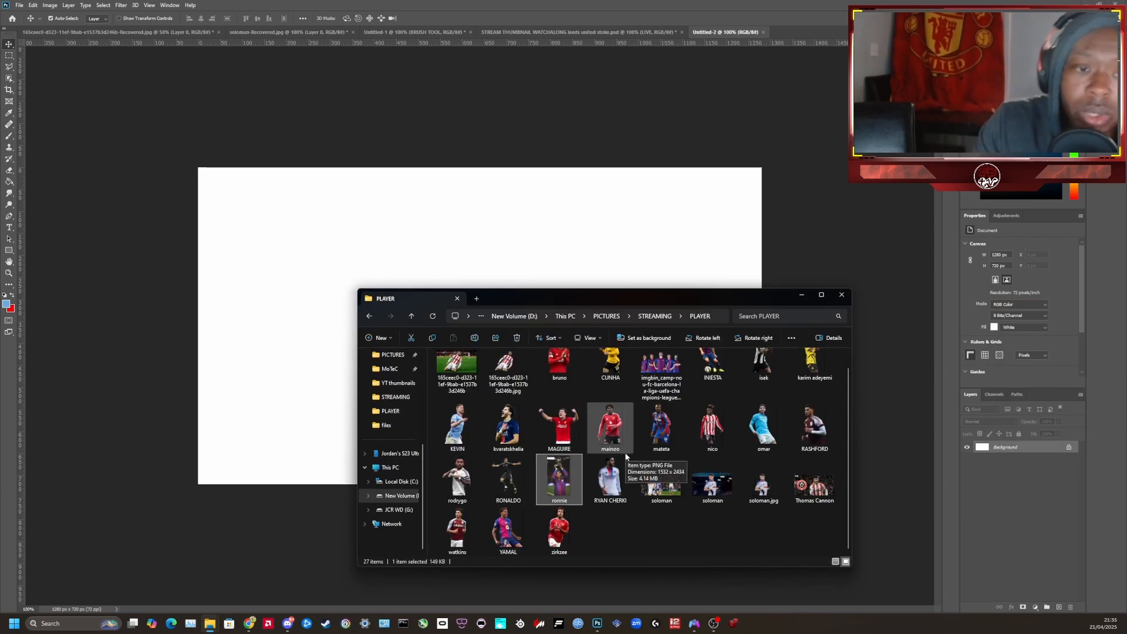
pyautogui.moveTo(544, 501); pyautogui.dragTo(1003, 446)
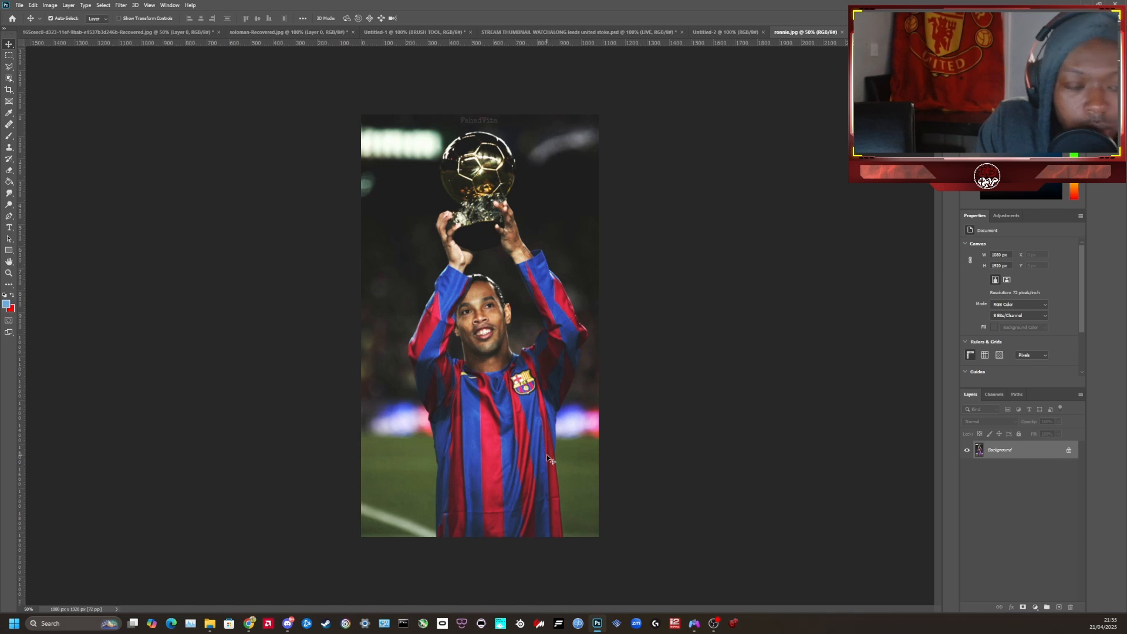
# Try selecting Ronaldinho and the trophy with the Object Selection tool in Rectangle mode, and undo that selection
pyautogui.scroll(4, 515, 442)
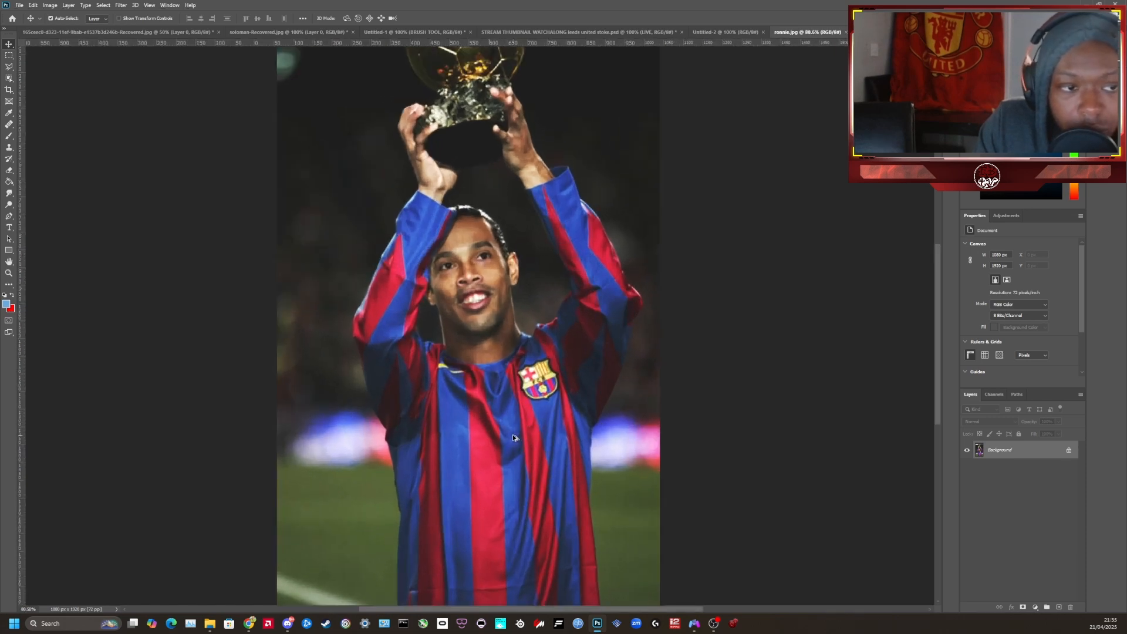
pyautogui.scroll(2, 513, 438)
pyautogui.scroll(-4, 512, 437)
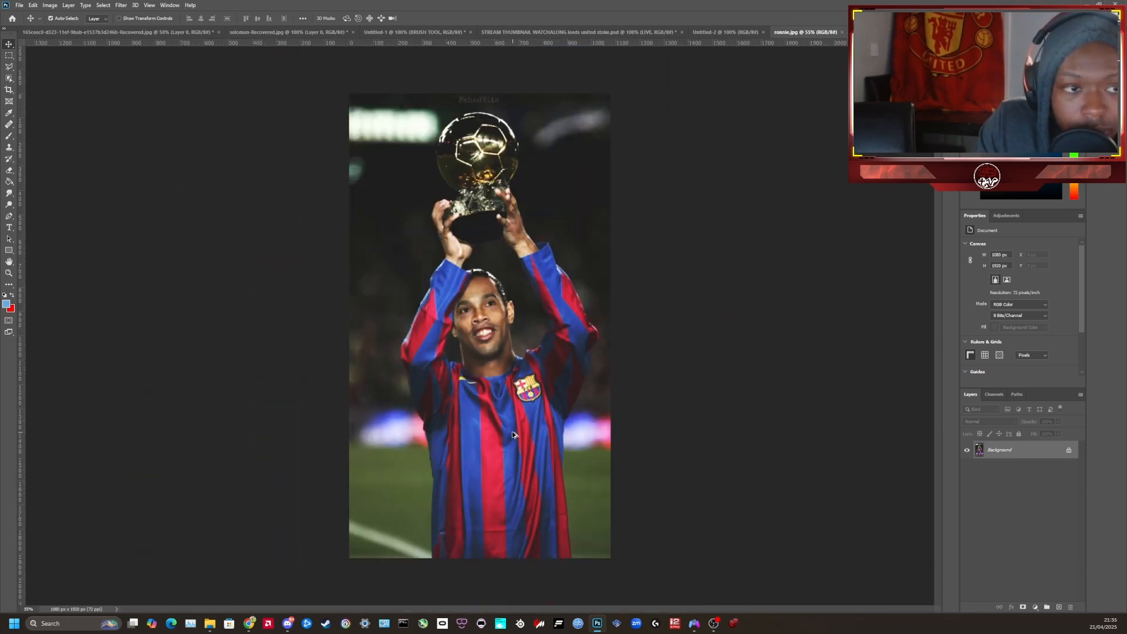
pyautogui.scroll(1, 513, 435)
pyautogui.scroll(1, 513, 435)
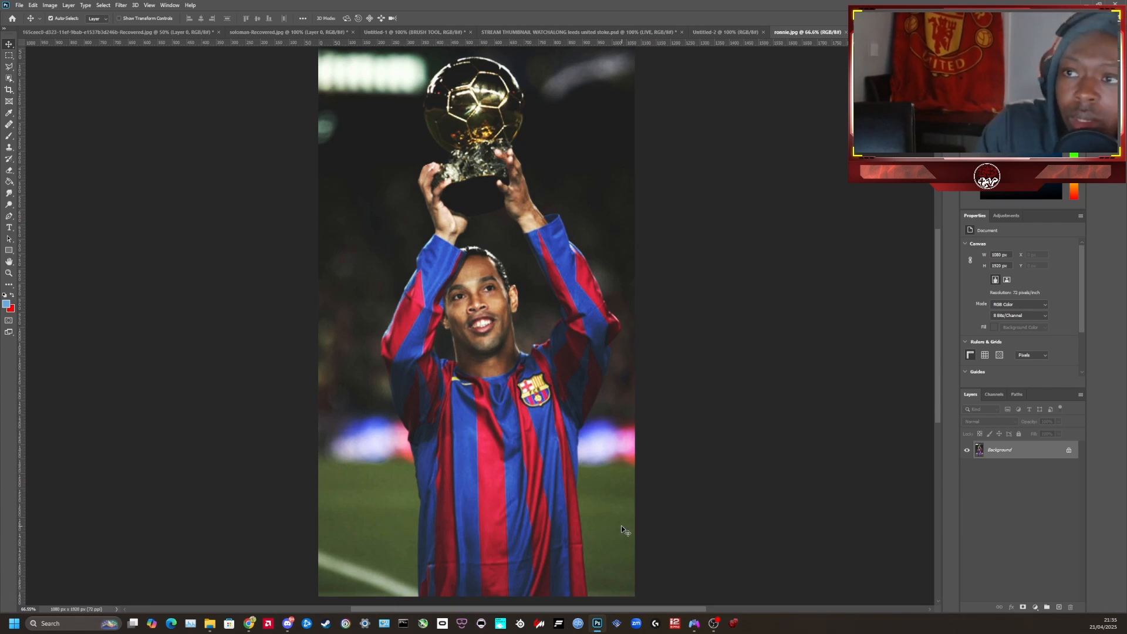
pyautogui.click(10, 81)
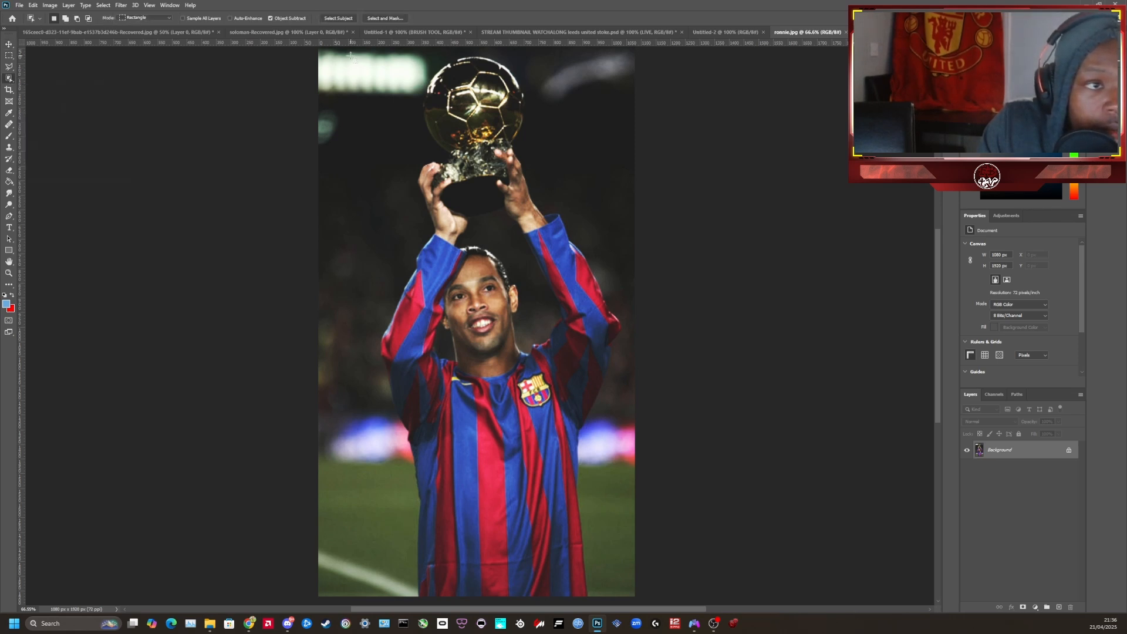
pyautogui.moveTo(344, 53); pyautogui.dragTo(624, 596)
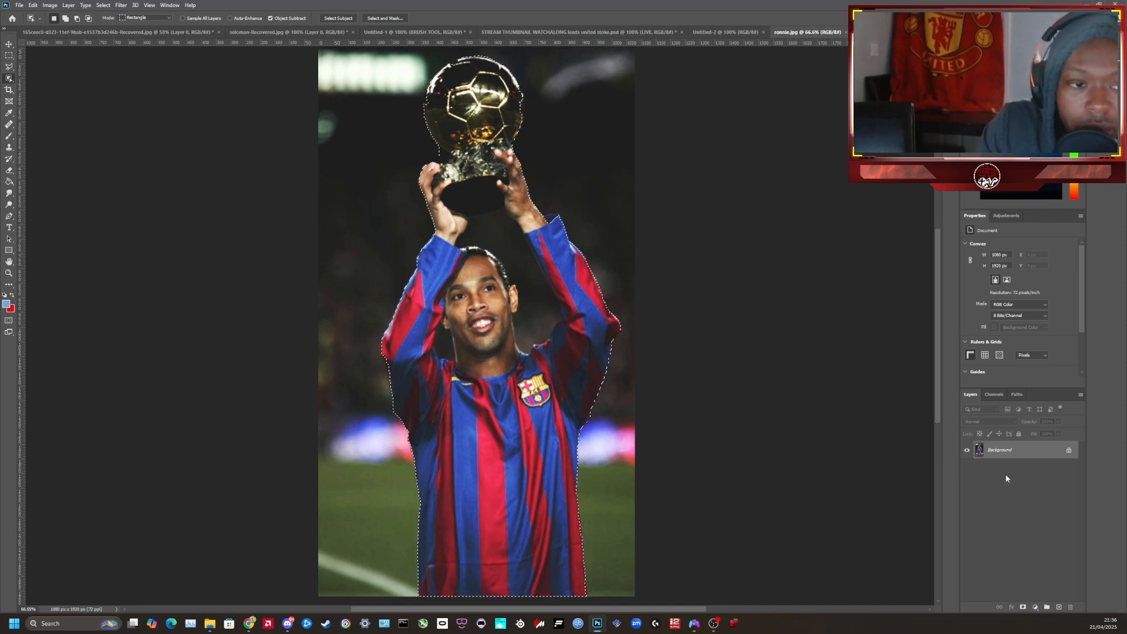
pyautogui.click(30, 6)
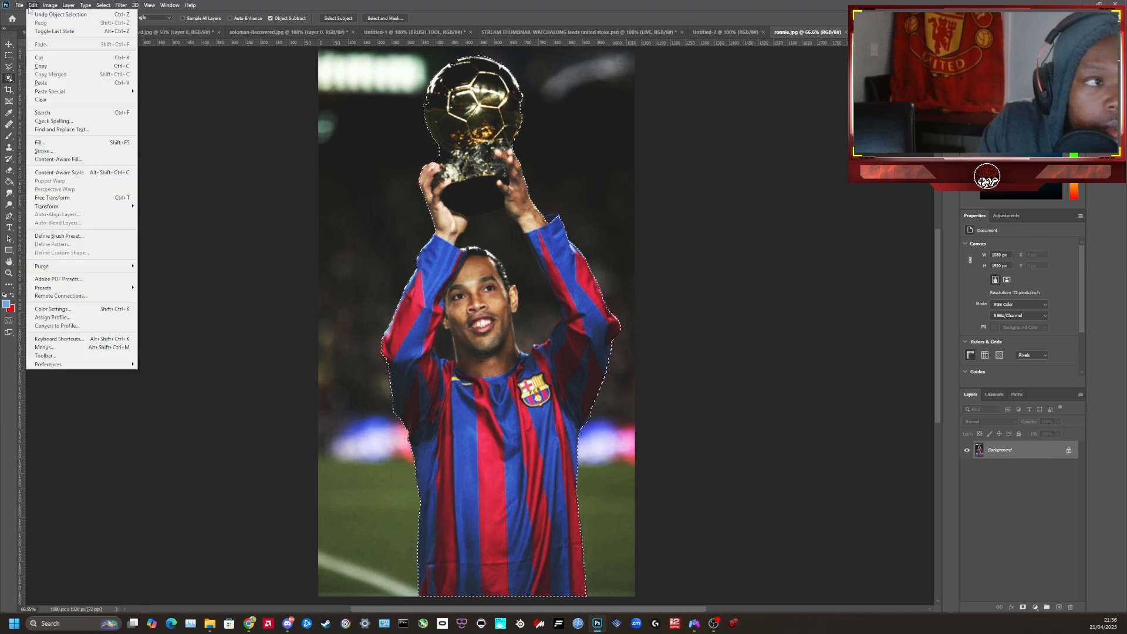
pyautogui.click(70, 14)
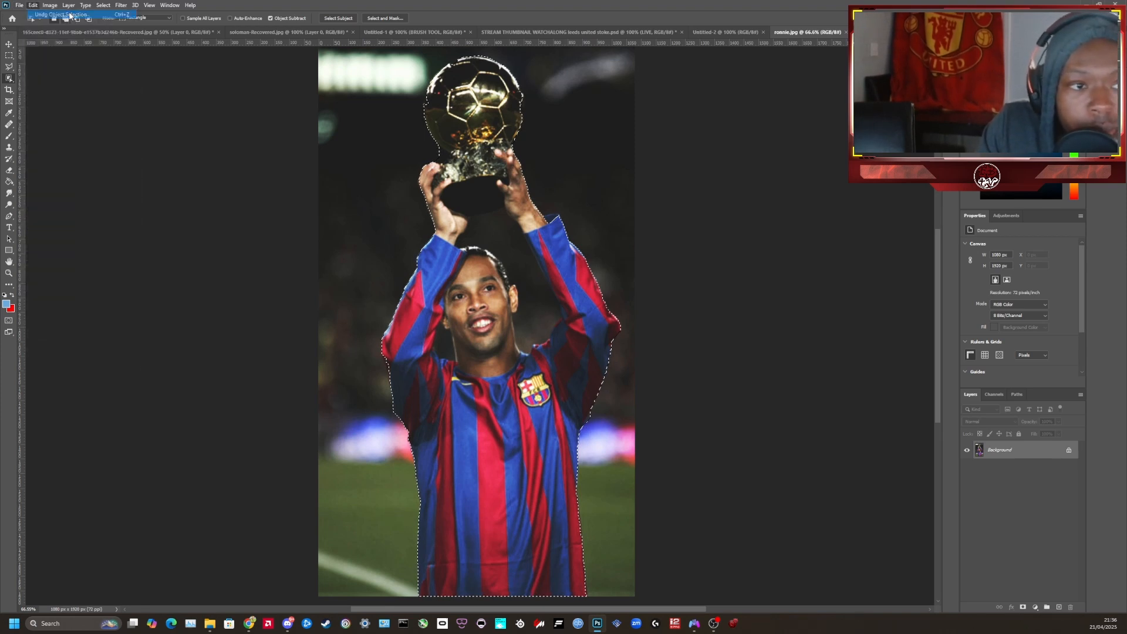
# Trace a closed Polygonal Lasso selection around Ronaldinho's outer outline, including the raised arms, trophy and shirt down to the photo's lower edge
pyautogui.click(11, 69)
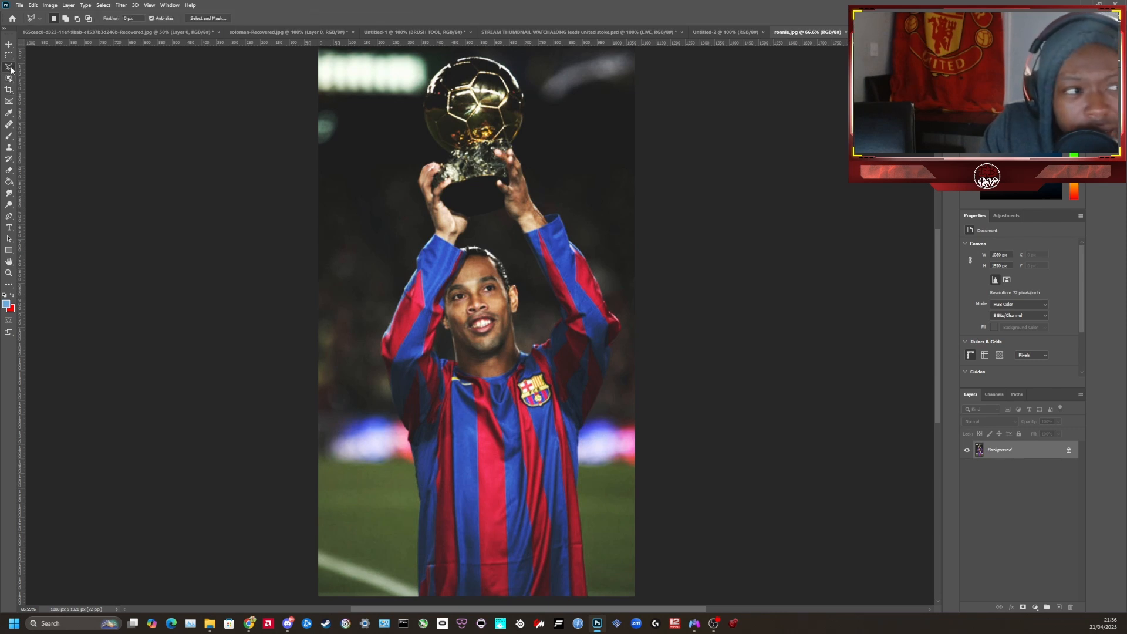
pyautogui.click(11, 69)
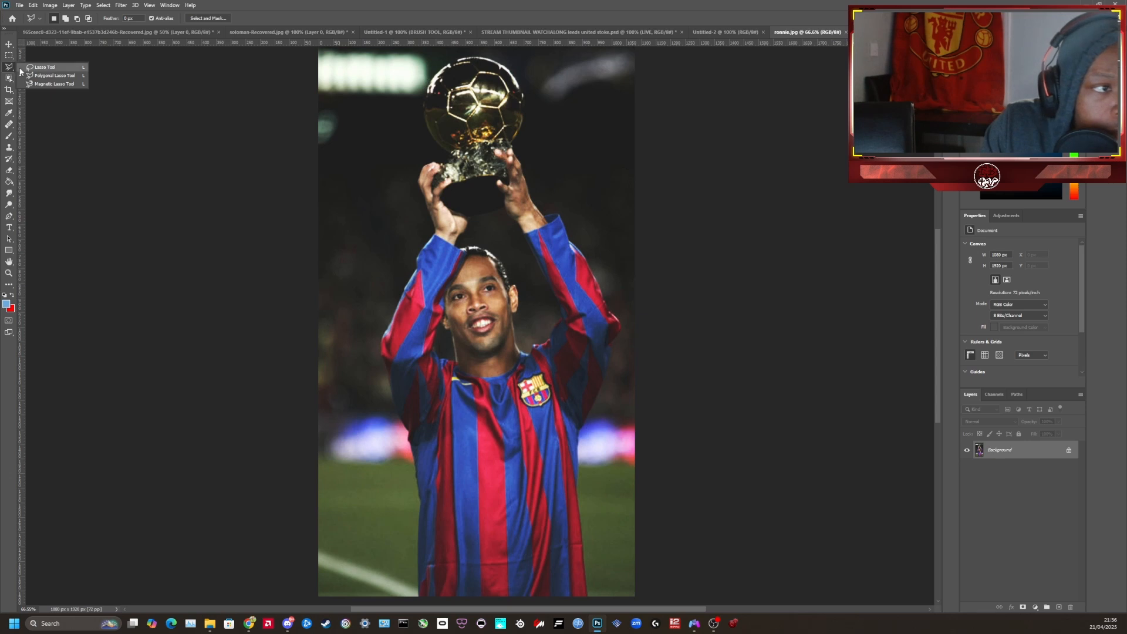
pyautogui.click(55, 76)
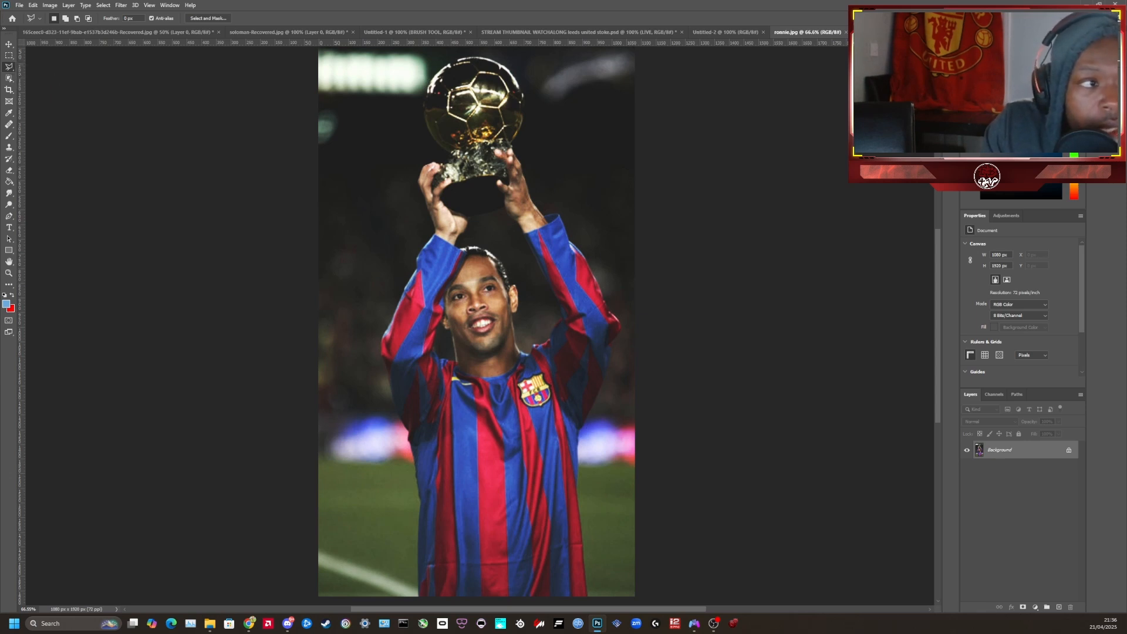
pyautogui.click(12, 68)
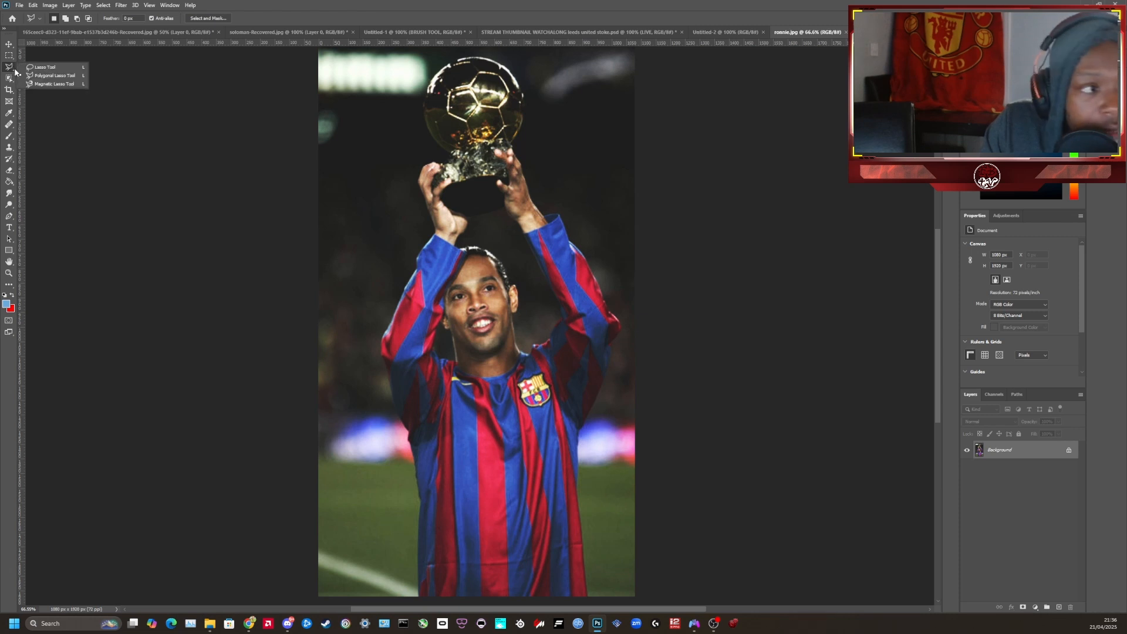
pyautogui.click(60, 77)
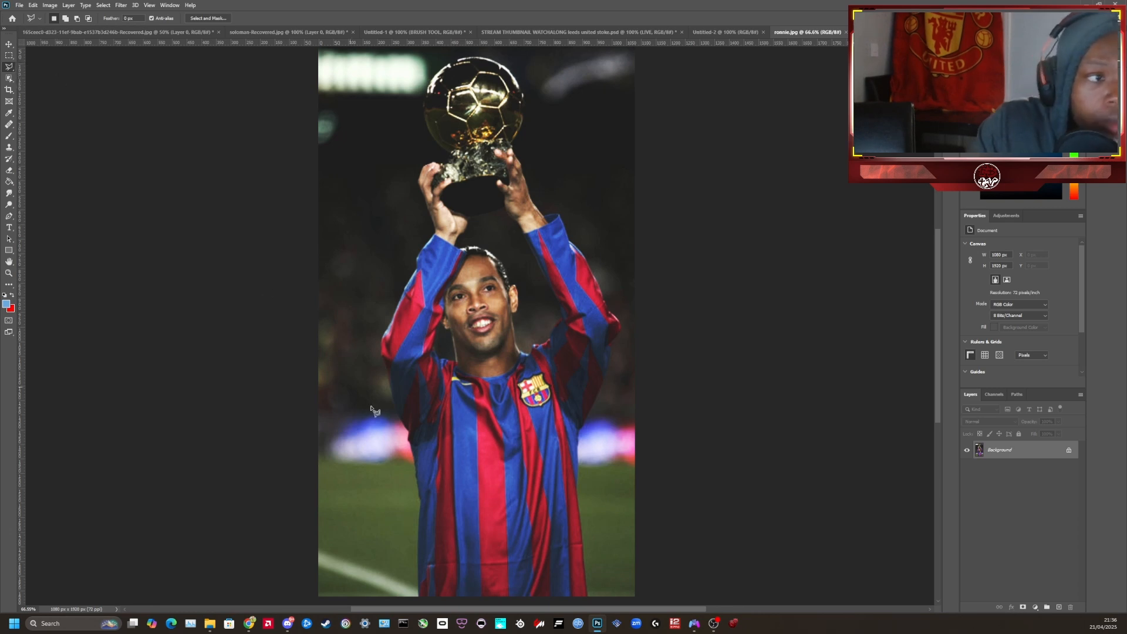
pyautogui.click(418, 595)
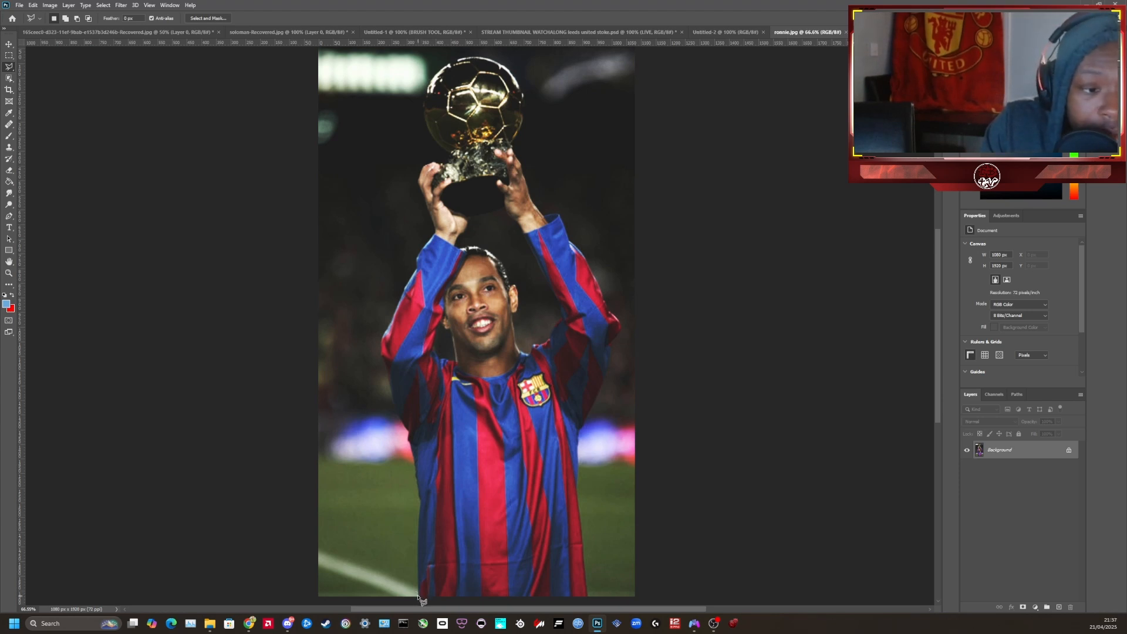
pyautogui.click(421, 502)
pyautogui.click(409, 435)
pyautogui.click(391, 383)
pyautogui.click(382, 345)
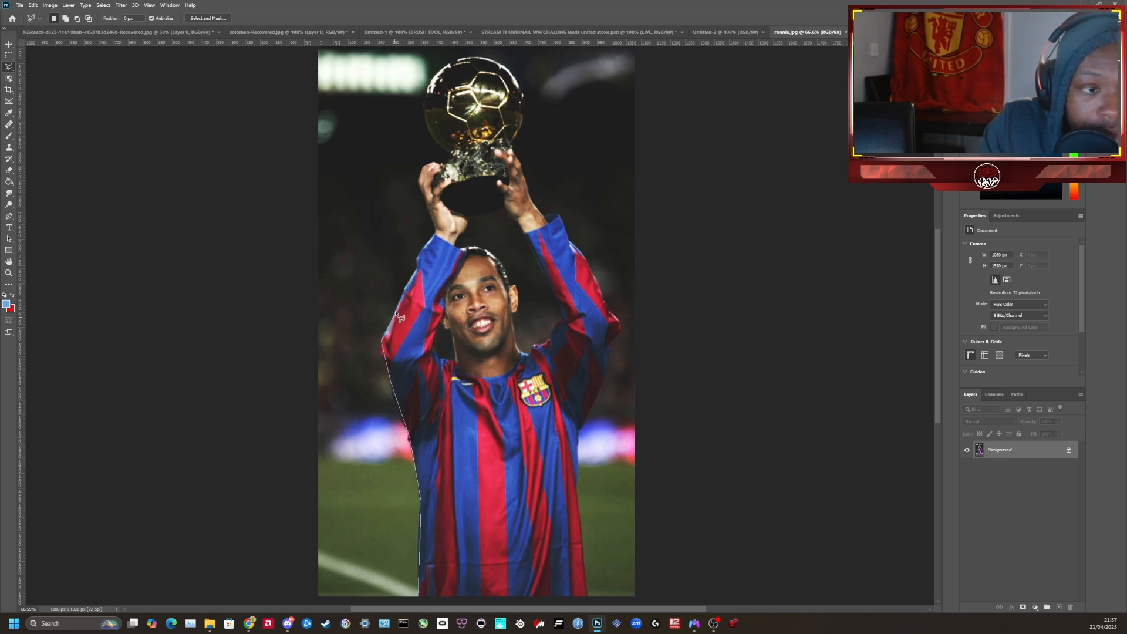
pyautogui.click(417, 261)
pyautogui.click(417, 169)
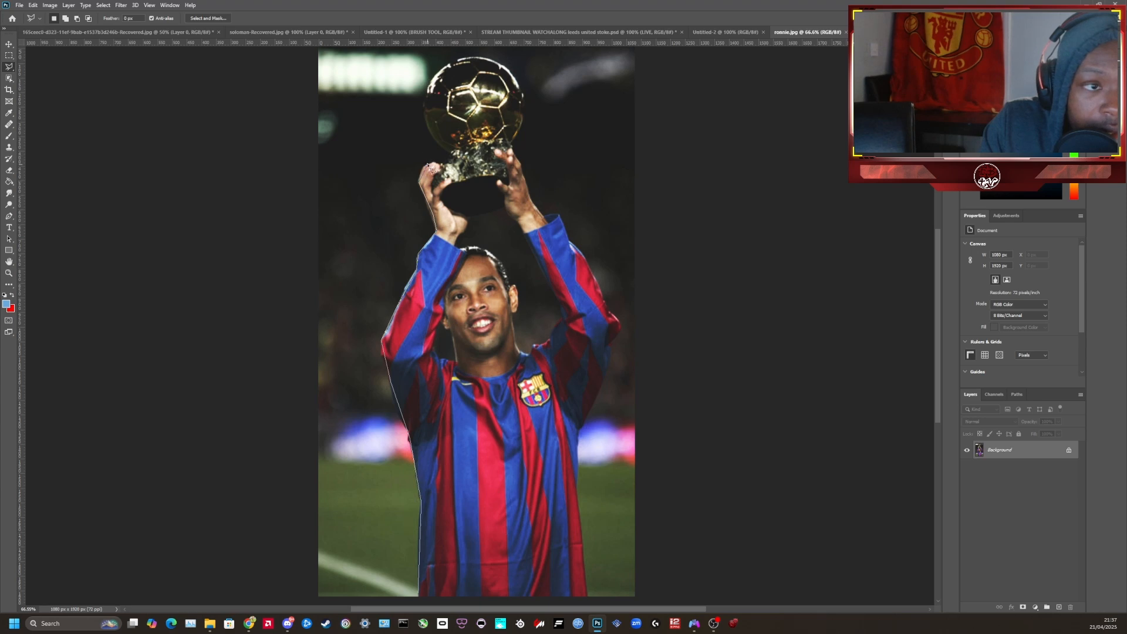
pyautogui.click(429, 161)
pyautogui.click(450, 154)
pyautogui.click(423, 98)
pyautogui.click(435, 69)
pyautogui.click(462, 57)
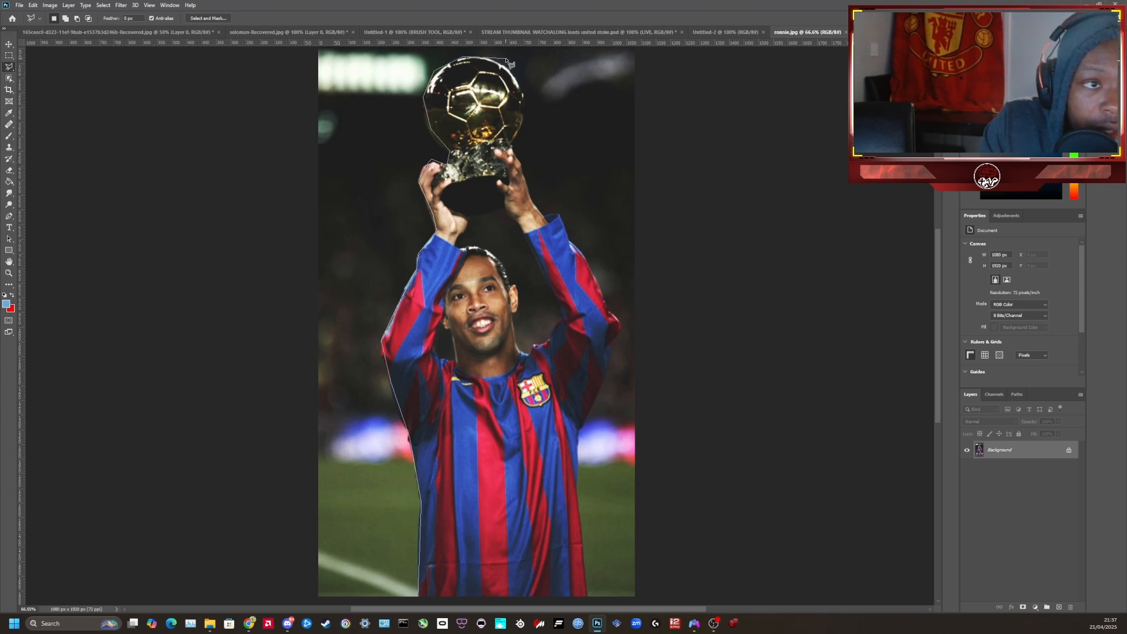
pyautogui.click(510, 67)
pyautogui.click(523, 95)
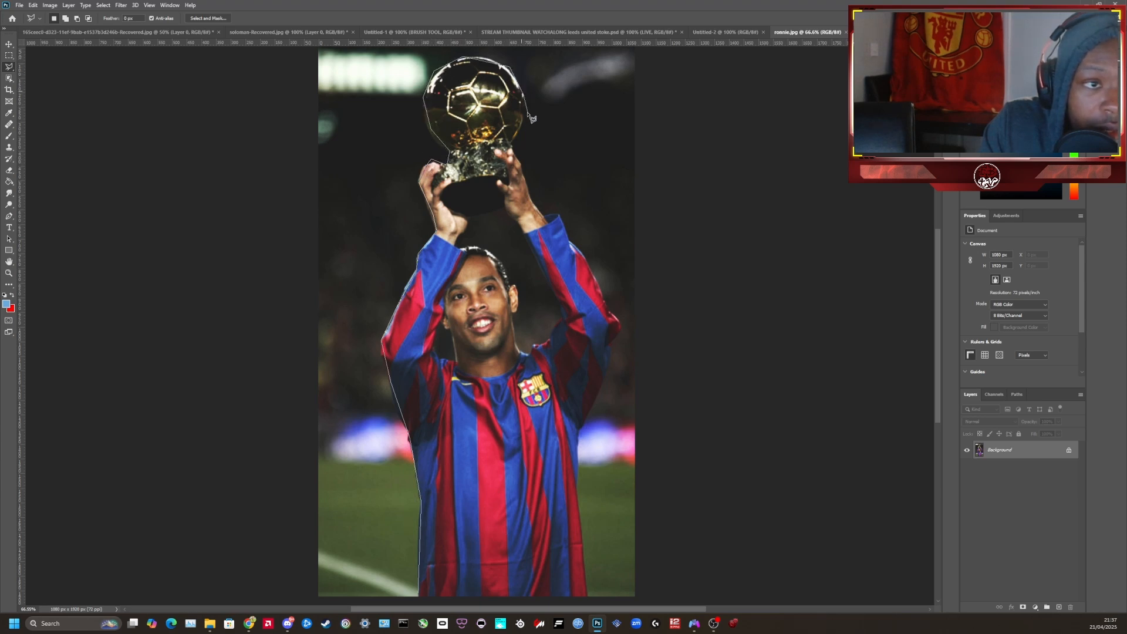
pyautogui.click(516, 150)
pyautogui.click(532, 202)
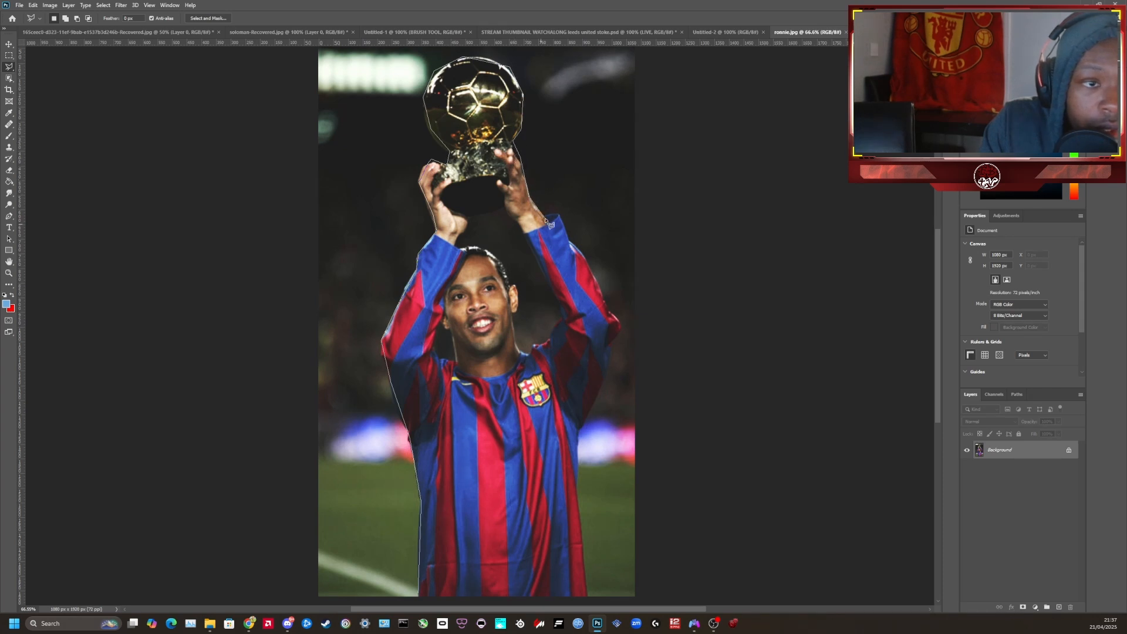
pyautogui.click(559, 214)
pyautogui.click(621, 322)
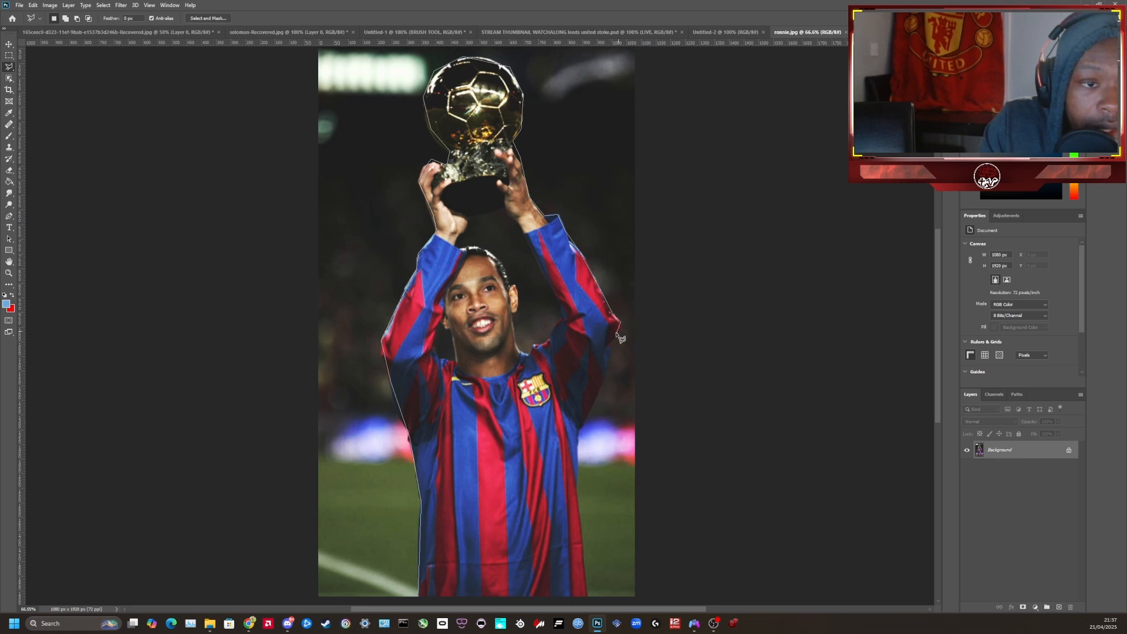
pyautogui.click(607, 386)
pyautogui.click(578, 440)
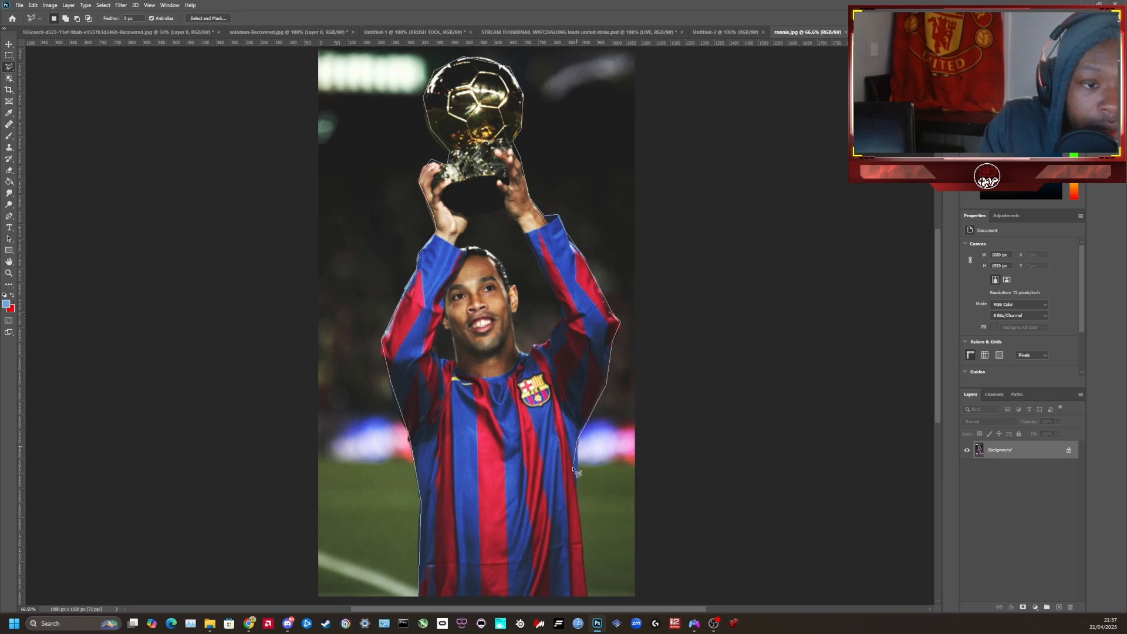
pyautogui.click(578, 500)
pyautogui.click(584, 553)
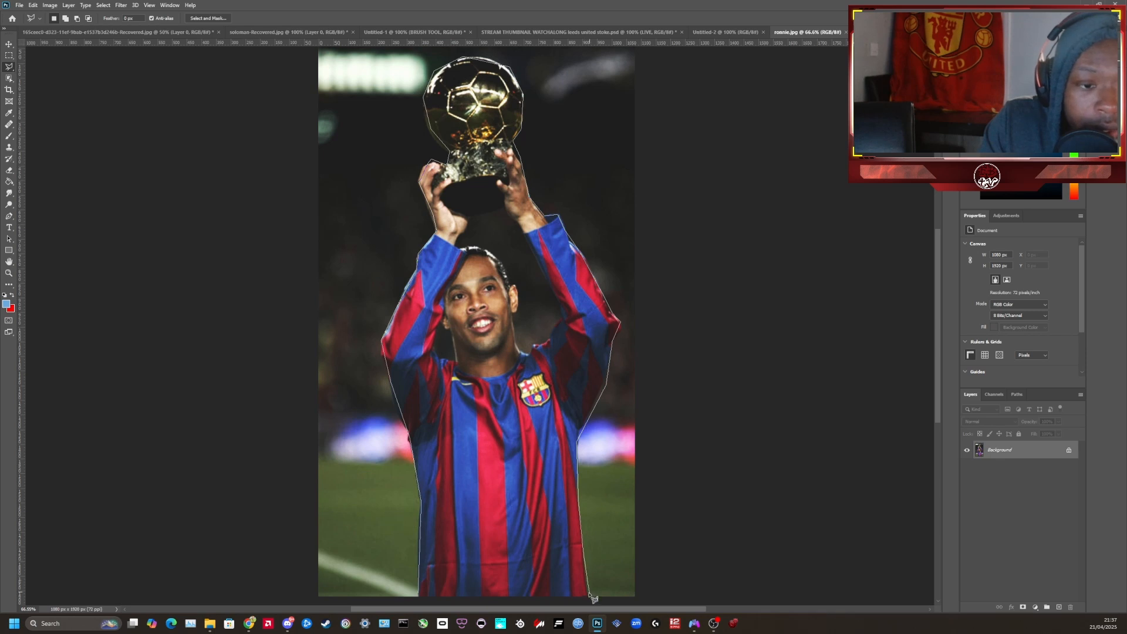
pyautogui.click(588, 597)
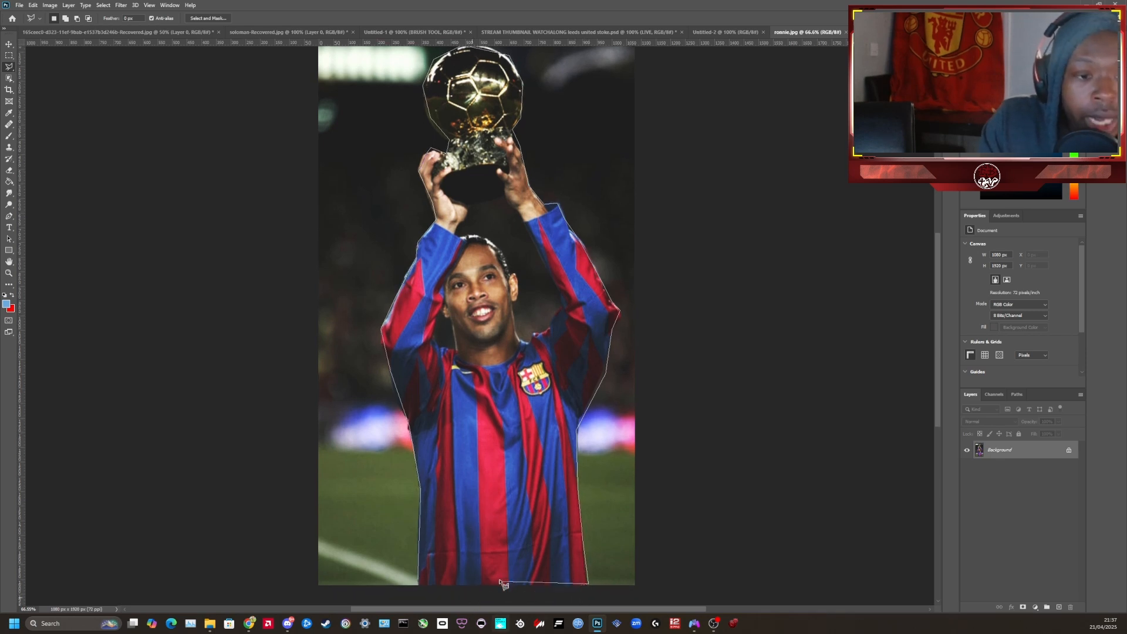
pyautogui.click(418, 583)
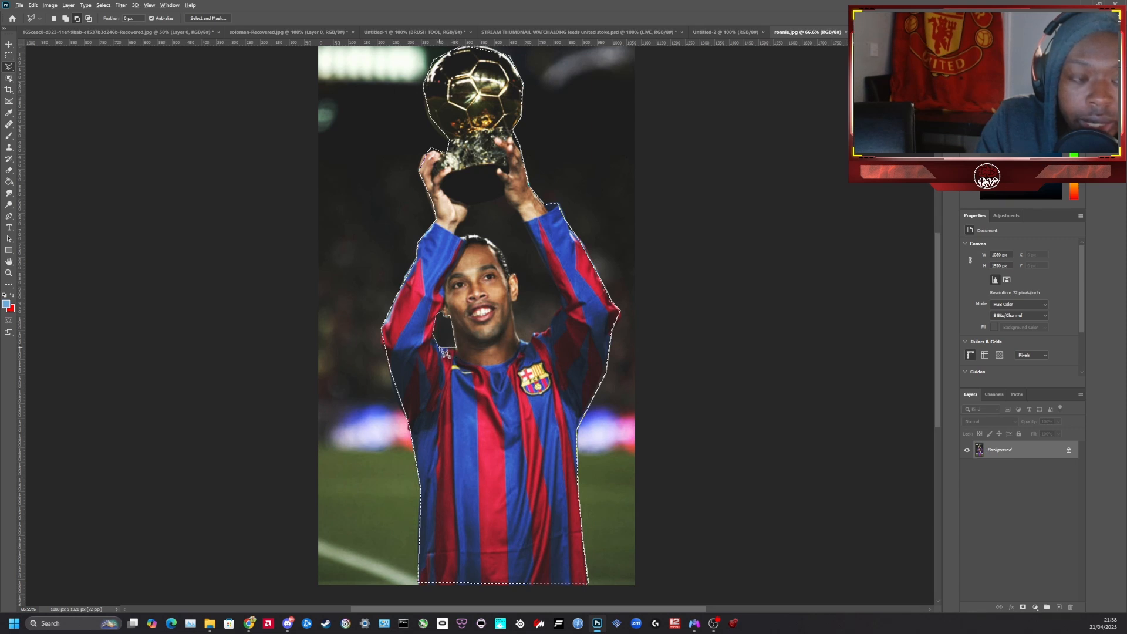
# Subtract the background gap enclosed by the raised arms, trophy base and head from the lasso selection, and mask the layer with the selection
pyautogui.click(463, 228)
pyautogui.click(468, 205)
pyautogui.click(506, 196)
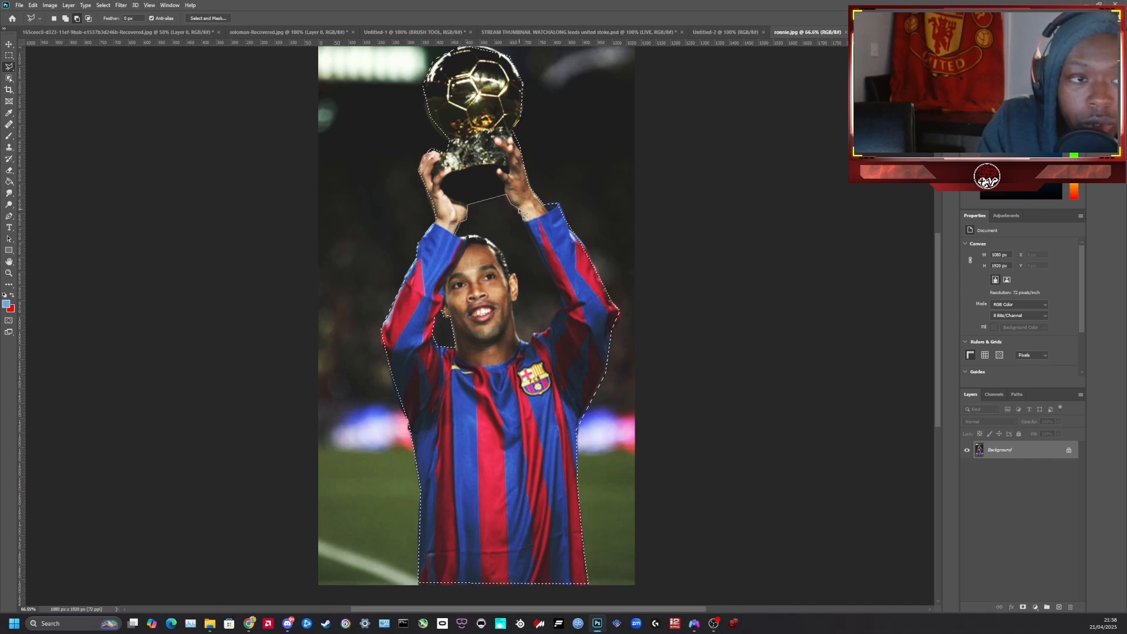
pyautogui.click(542, 260)
pyautogui.click(563, 293)
pyautogui.click(562, 310)
pyautogui.click(535, 331)
pyautogui.click(531, 339)
pyautogui.click(517, 339)
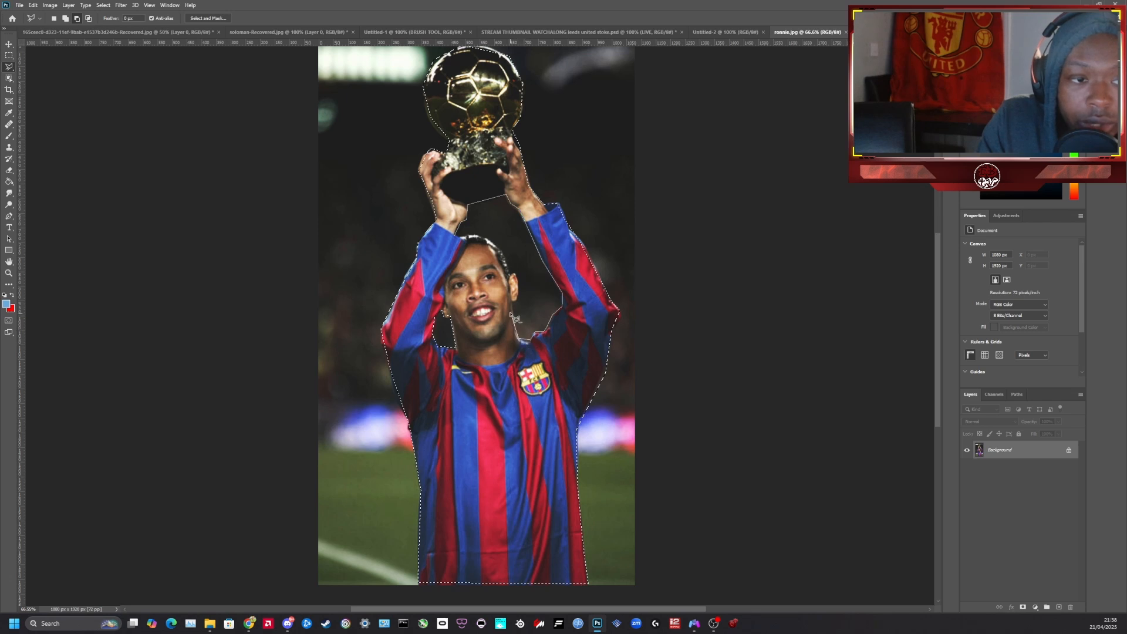
pyautogui.click(516, 276)
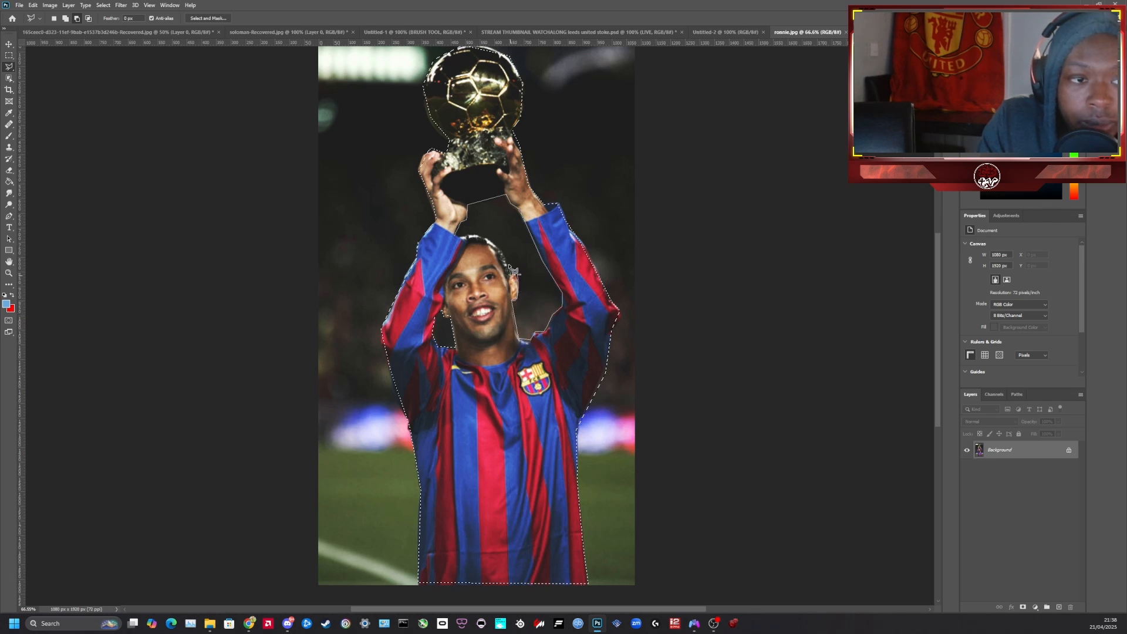
pyautogui.click(486, 240)
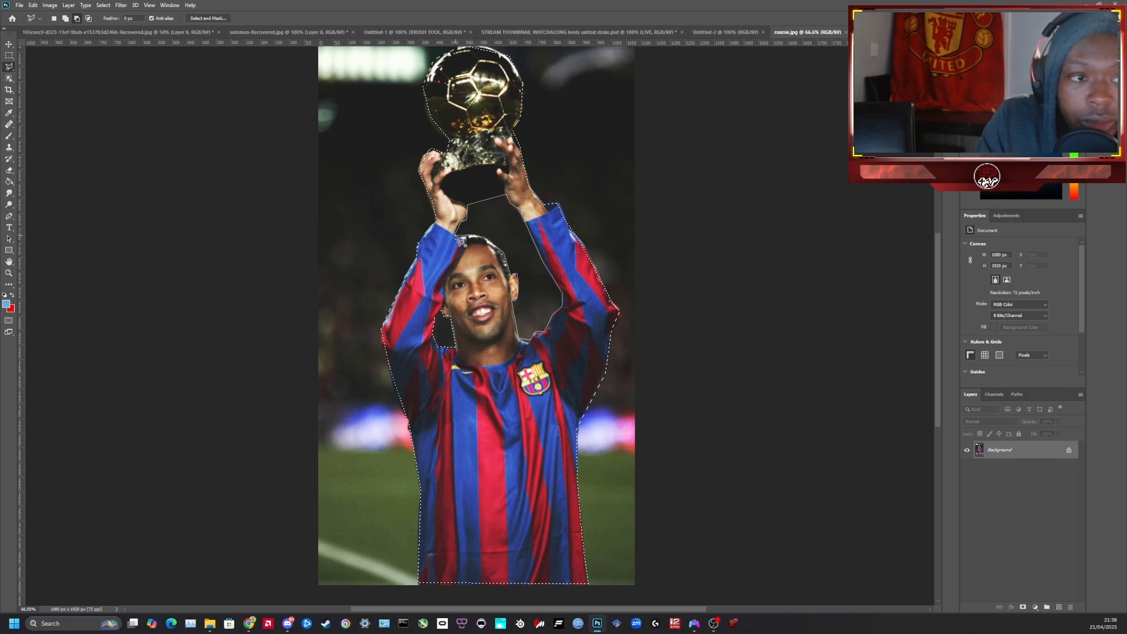
pyautogui.click(460, 241)
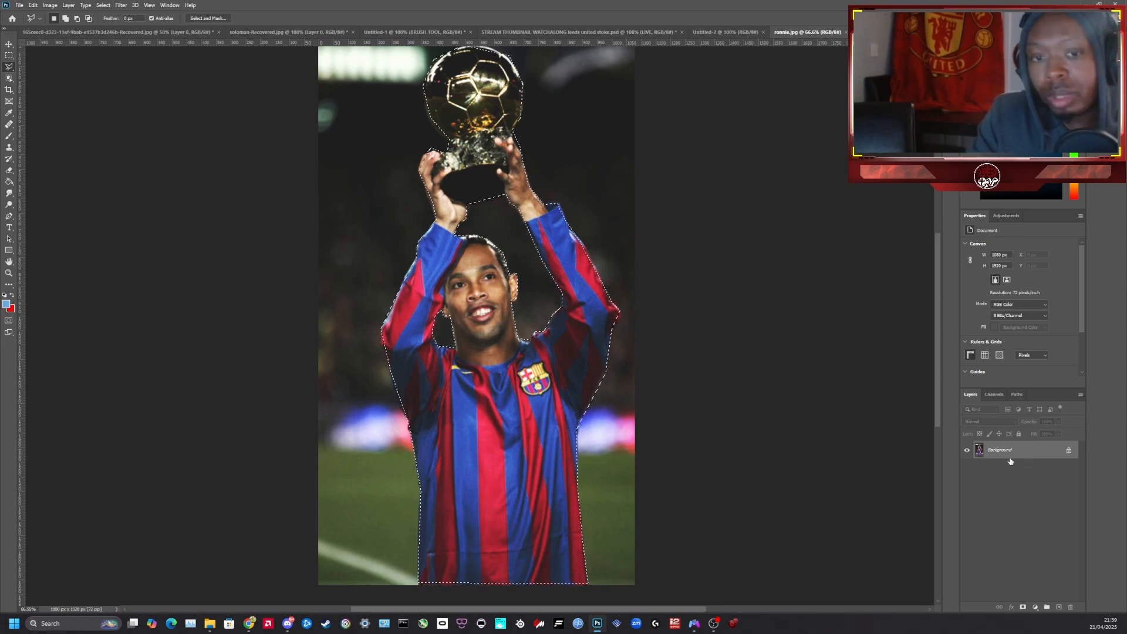
pyautogui.click(1023, 608)
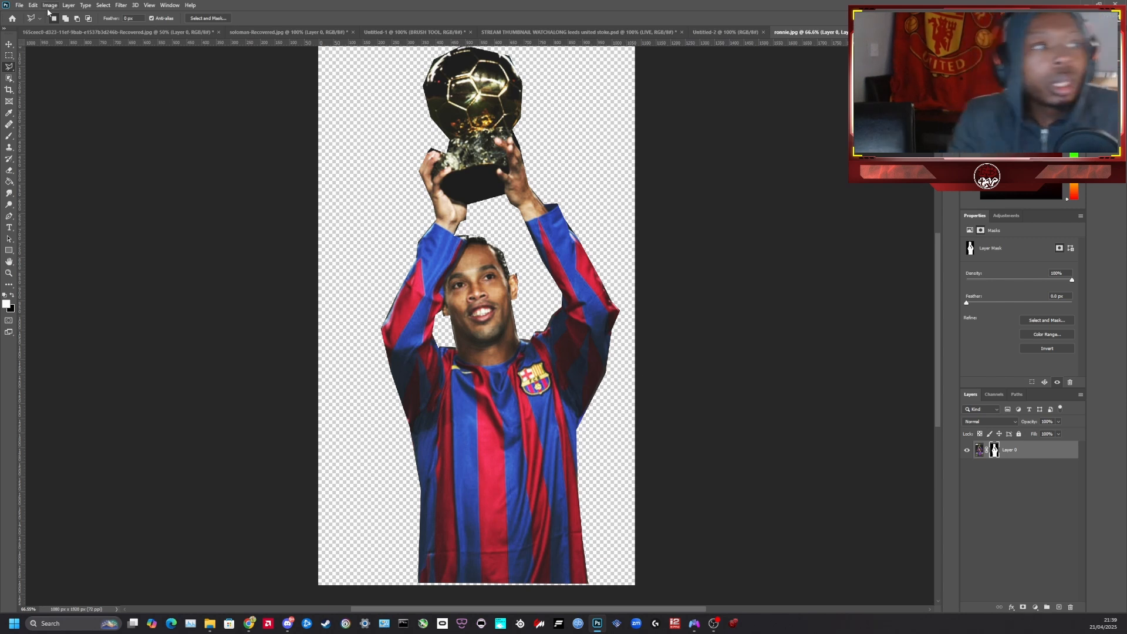
# Quick-export the masked cutout as a PNG named ronnie2 in the PLAYER folder
pyautogui.click(19, 7)
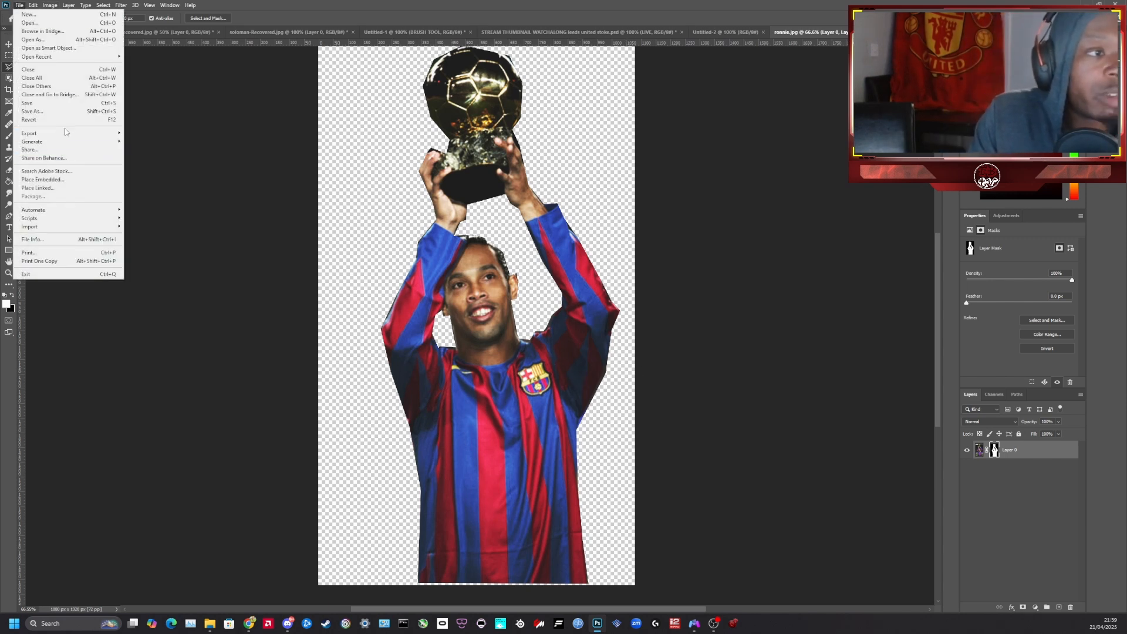
pyautogui.moveTo(77, 138)
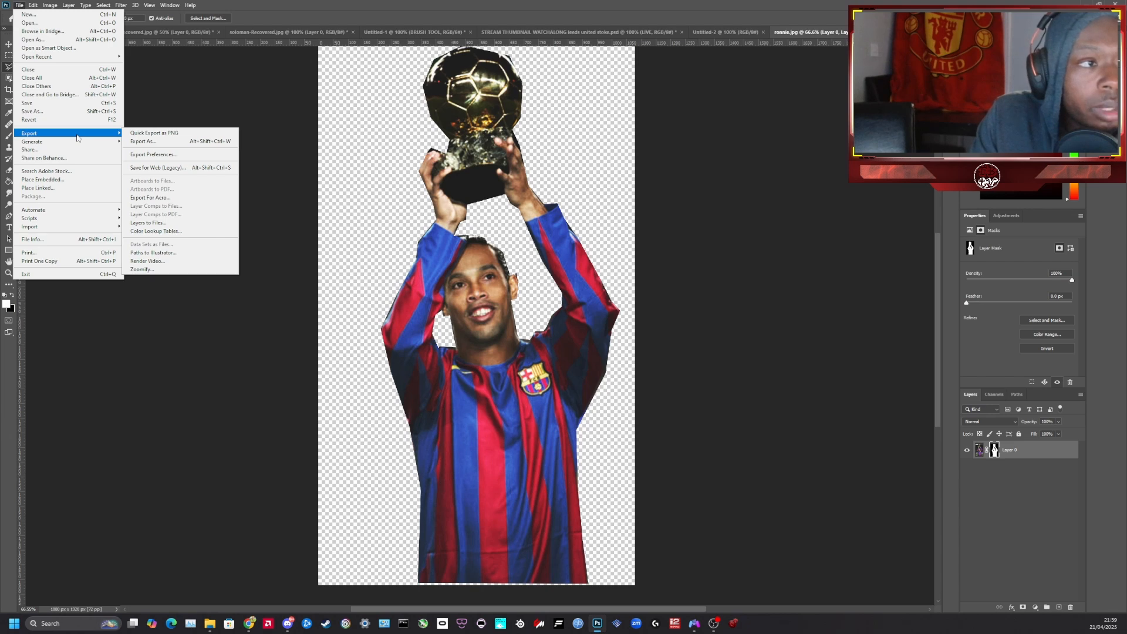
pyautogui.click(174, 134)
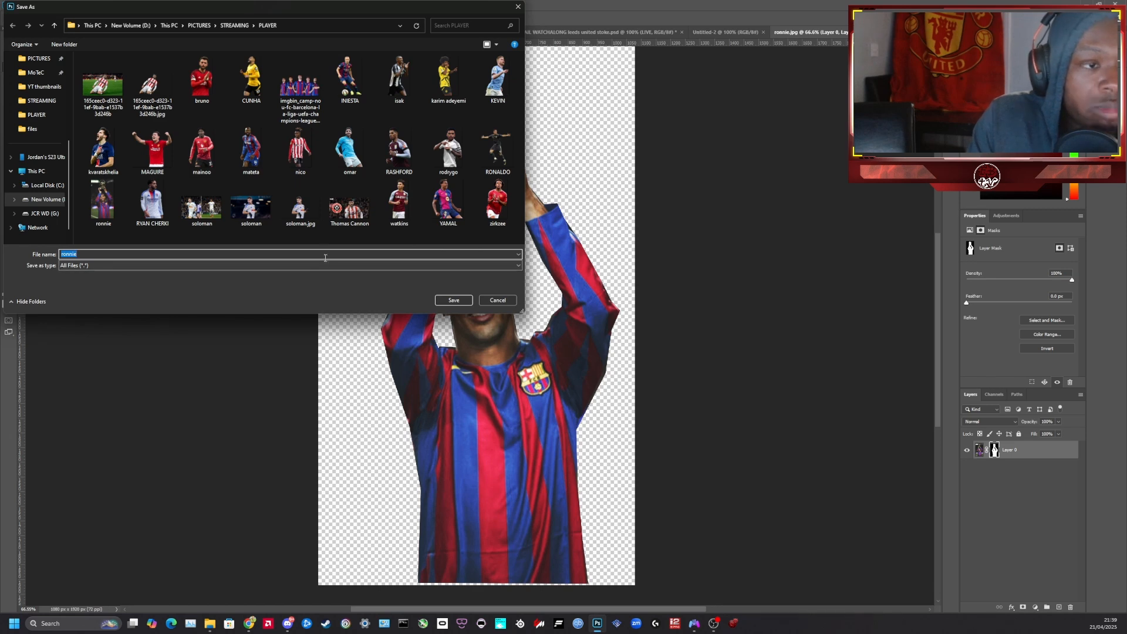
pyautogui.click(453, 300)
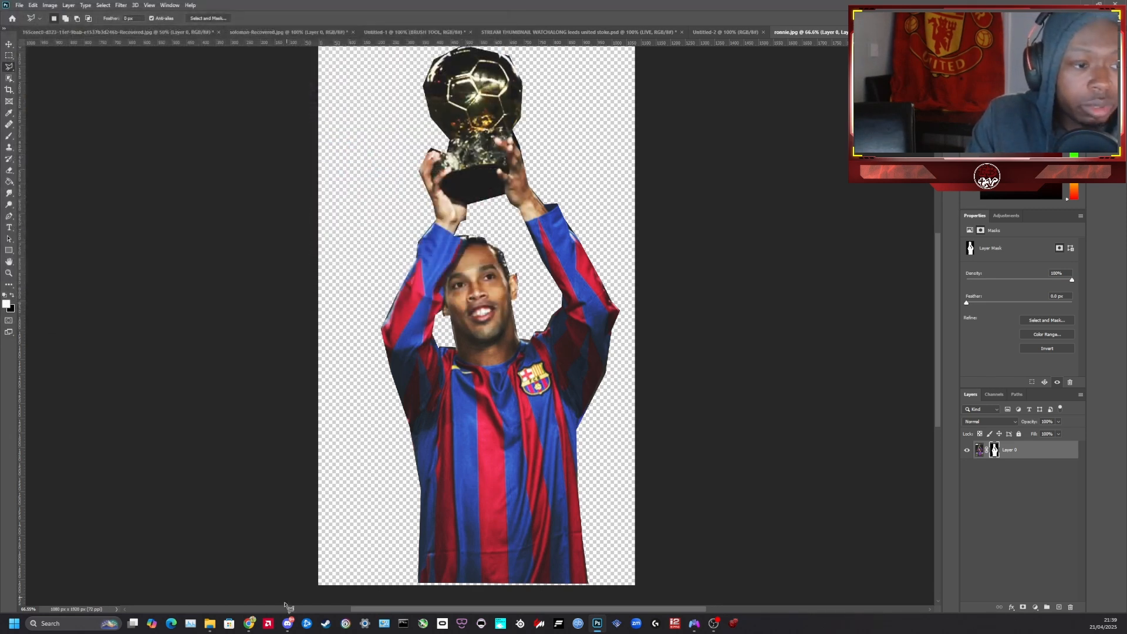
# Switch to the PLAYER File Explorer window and view the original ronnie photo in the image viewer
pyautogui.moveTo(210, 623)
pyautogui.moveTo(123, 579)
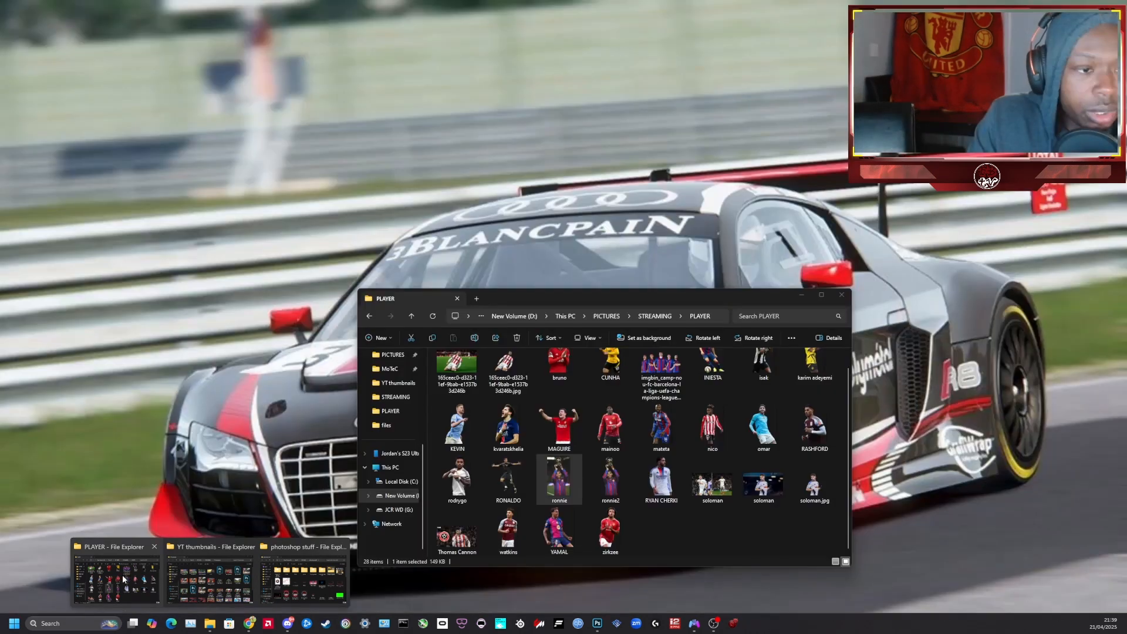
pyautogui.click(123, 580)
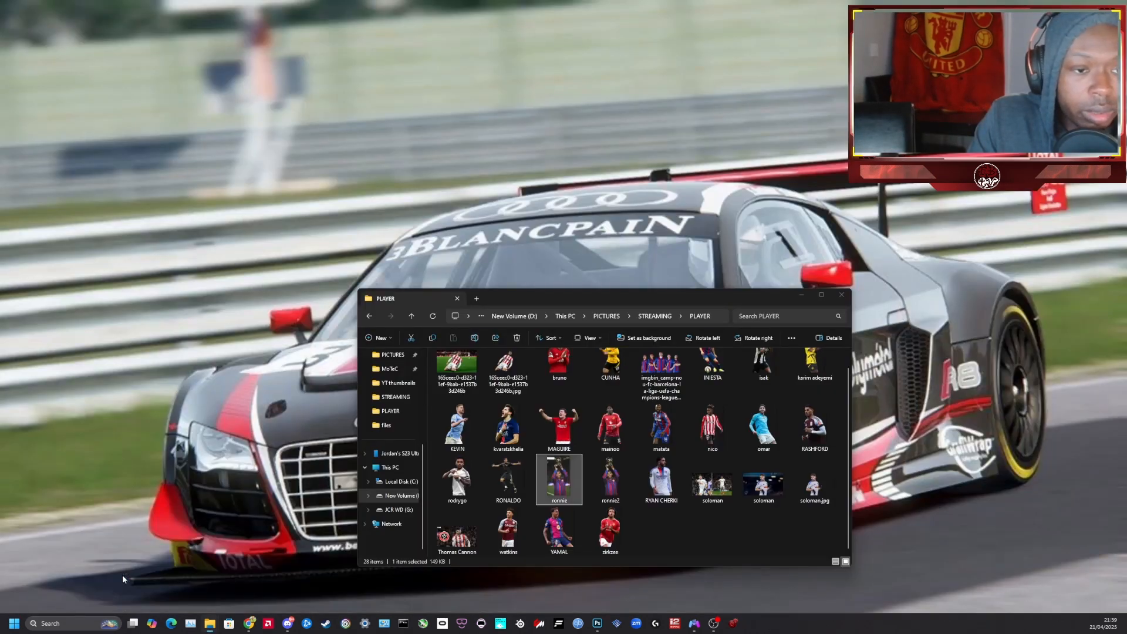
pyautogui.doubleClick(561, 494)
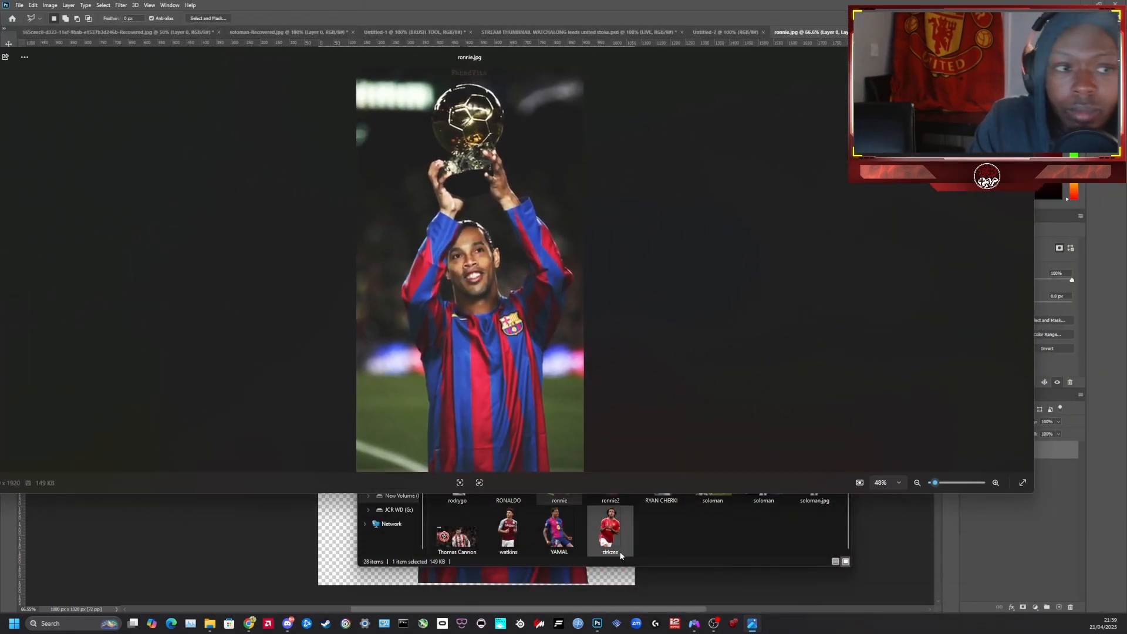
pyautogui.moveTo(622, 52); pyautogui.dragTo(531, 40)
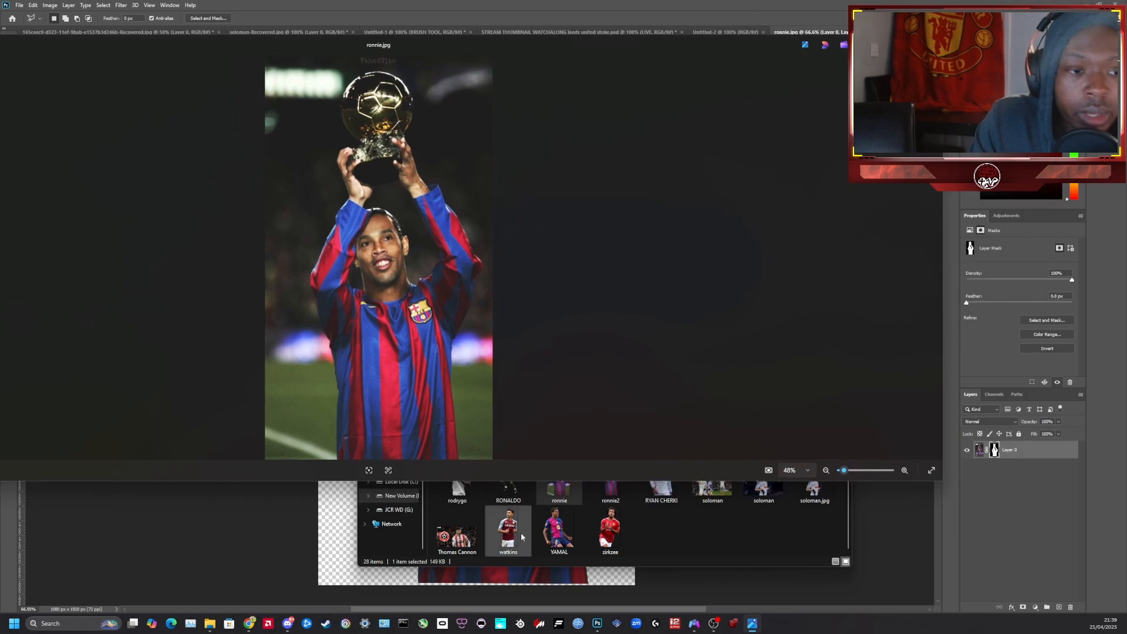
# View the exported ronnie2 cutout alongside the original ronnie photo, and close both image viewer windows
pyautogui.click(610, 528)
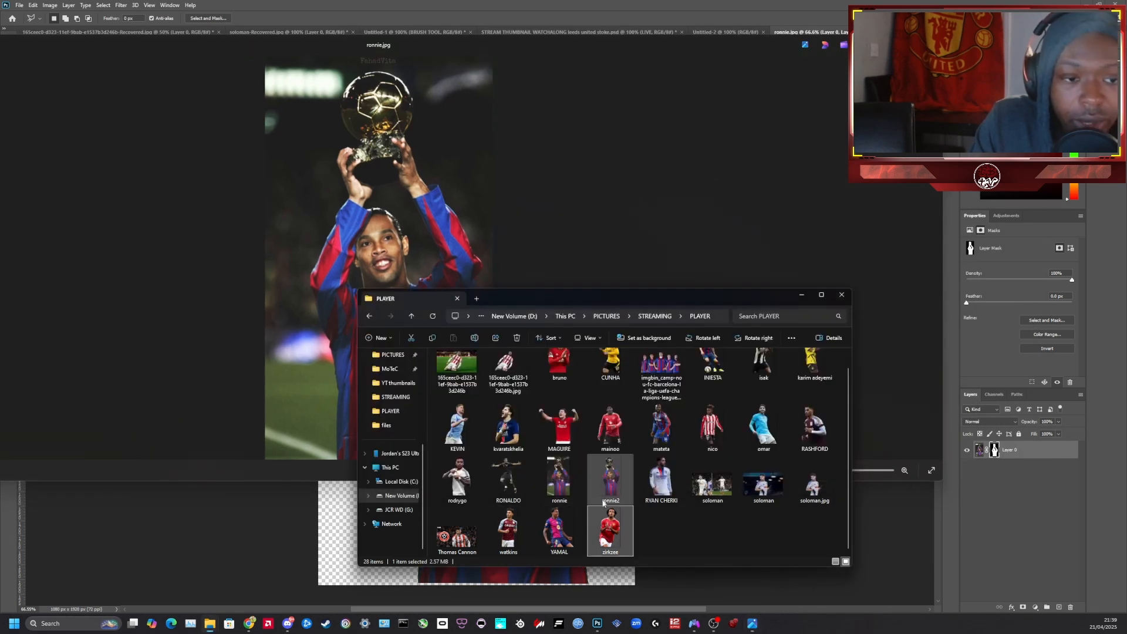
pyautogui.doubleClick(611, 479)
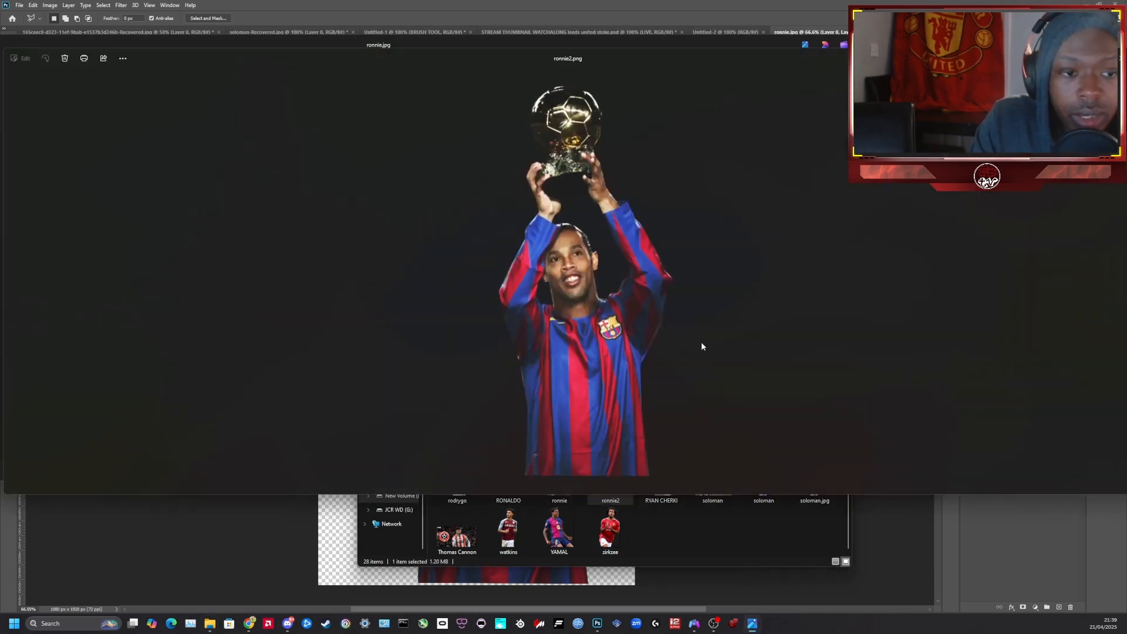
pyautogui.moveTo(728, 41); pyautogui.dragTo(680, 112)
pyautogui.click(736, 53)
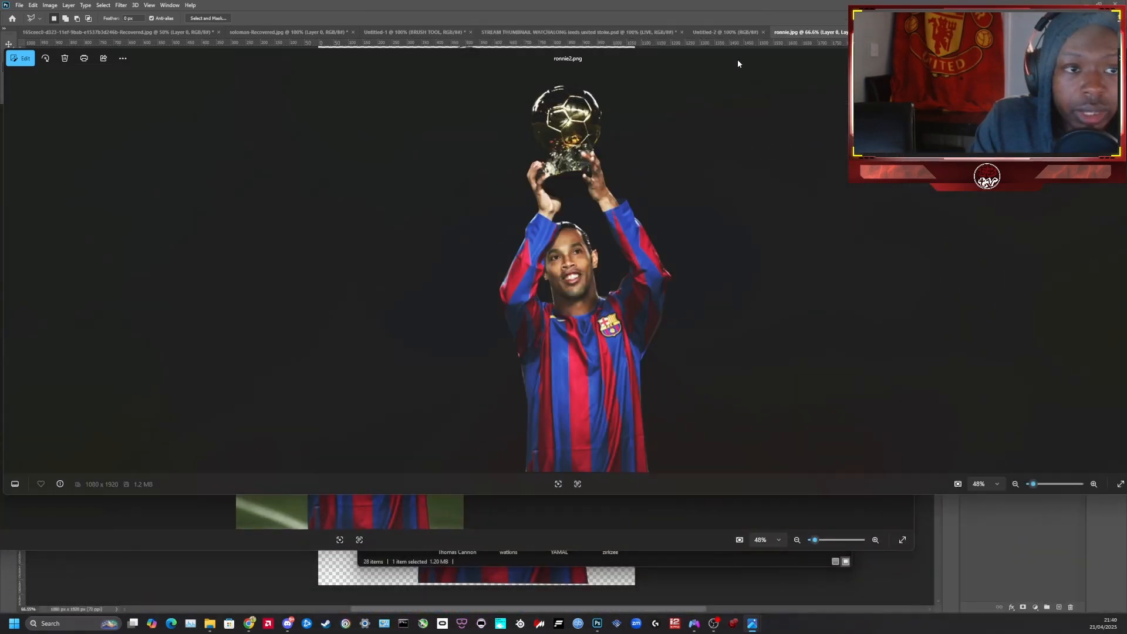
pyautogui.moveTo(738, 64); pyautogui.dragTo(662, 104)
pyautogui.click(1043, 98)
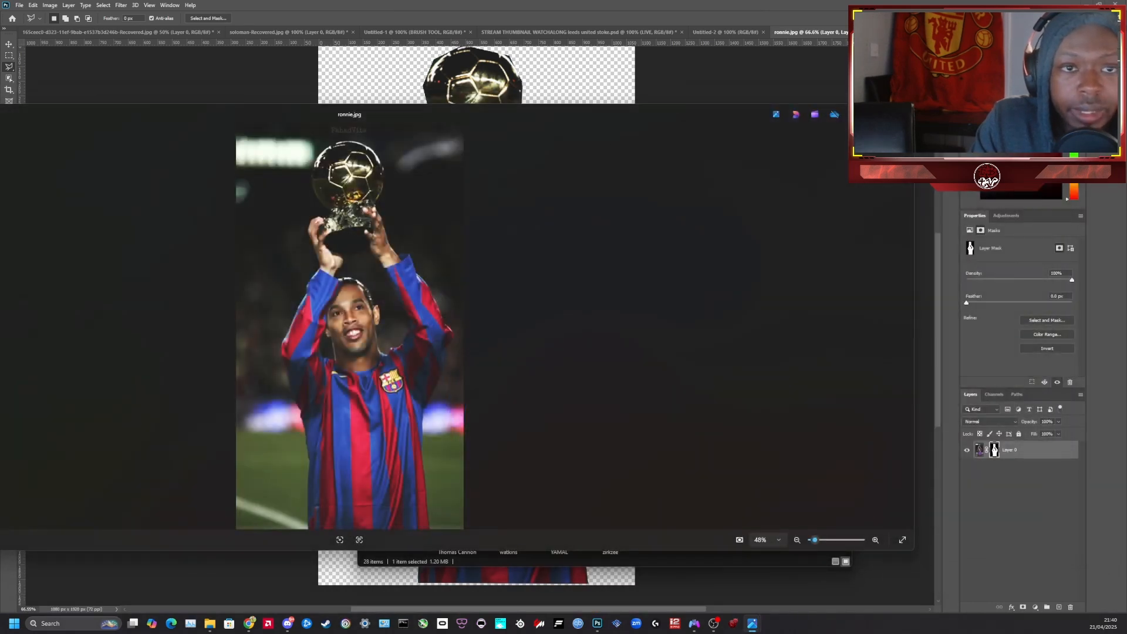
pyautogui.click(899, 115)
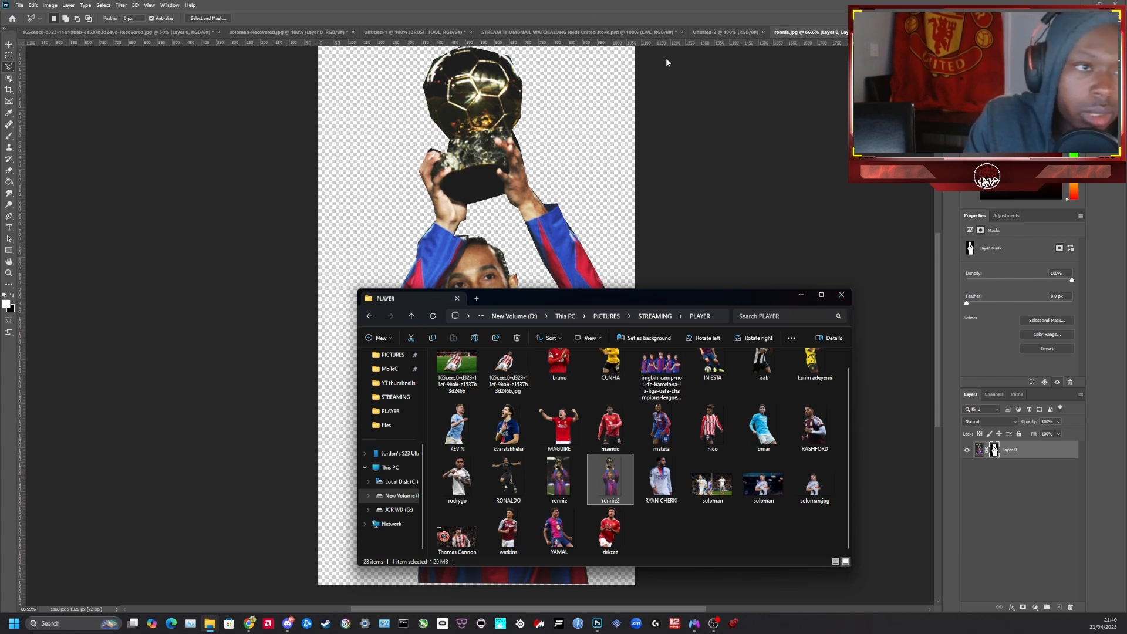
# Look through the open Photoshop documents, ending on the Untitled-1 Manchester City and Aston Villa watch-along thumbnail
pyautogui.click(689, 29)
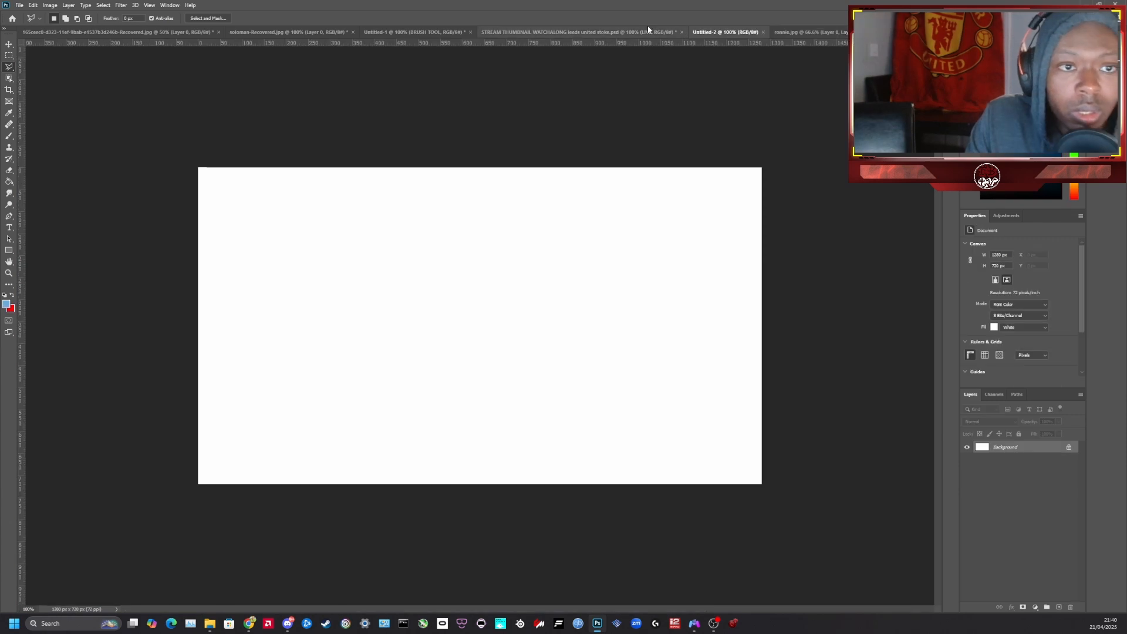
pyautogui.click(647, 28)
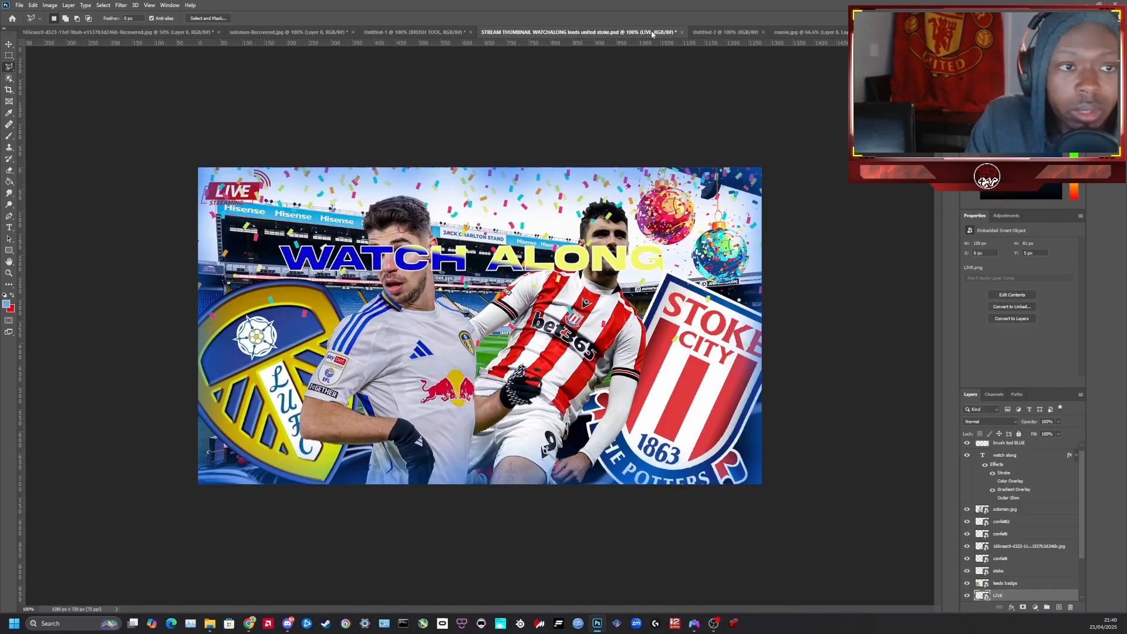
pyautogui.click(728, 33)
pyautogui.click(807, 32)
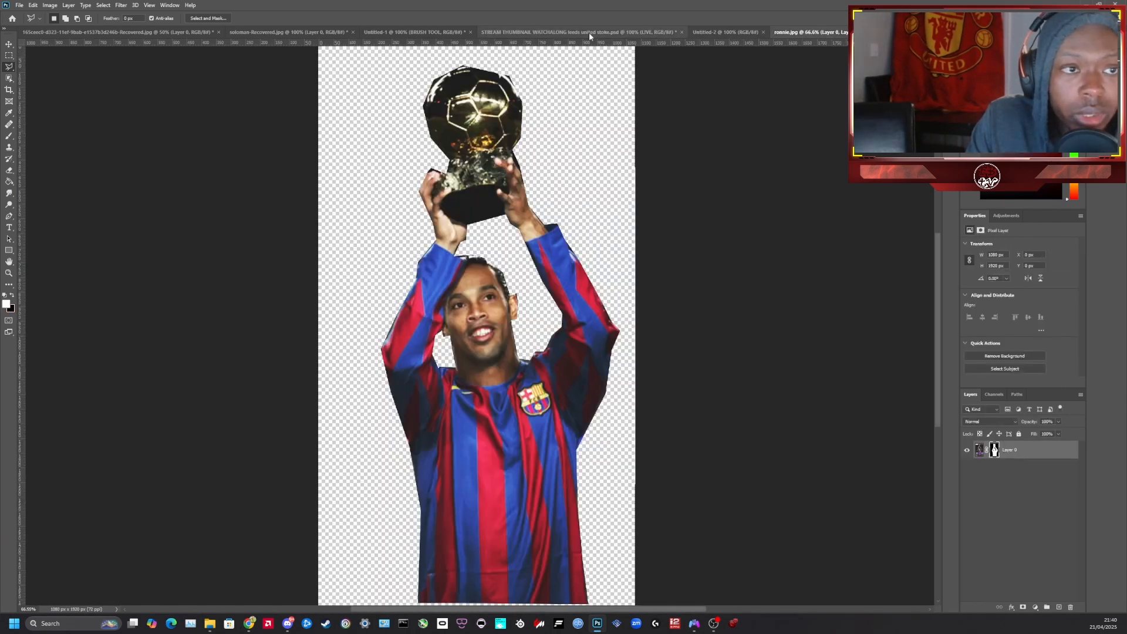
pyautogui.click(431, 33)
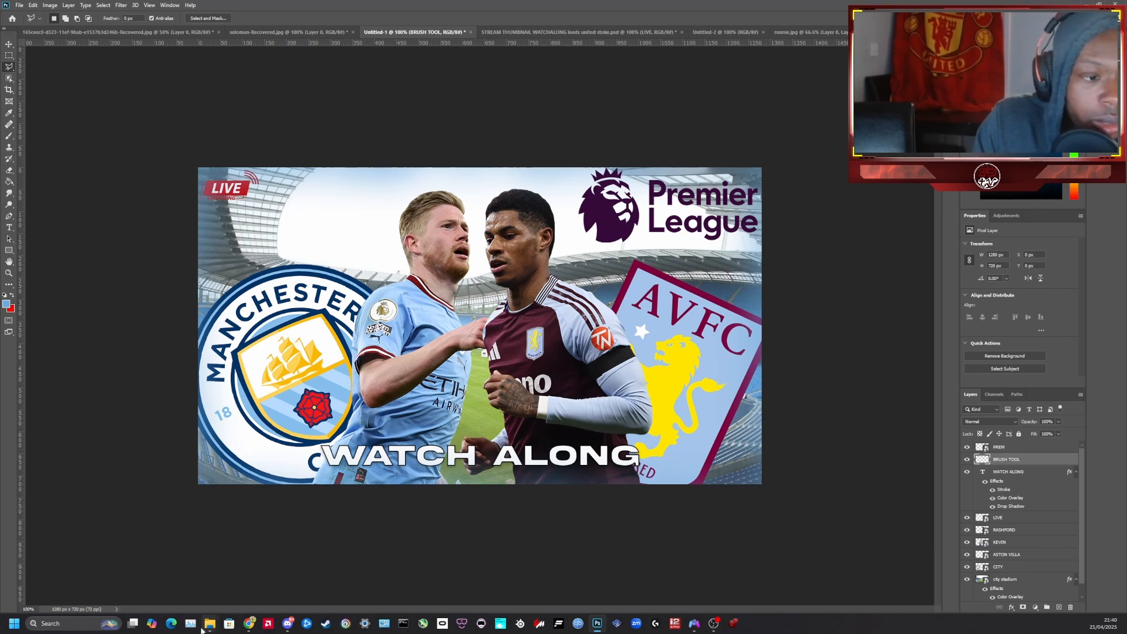
# Switch to the YT thumbnails File Explorer window, go up to the STREAMING folder and look through its files
pyautogui.moveTo(203, 625)
pyautogui.moveTo(209, 593)
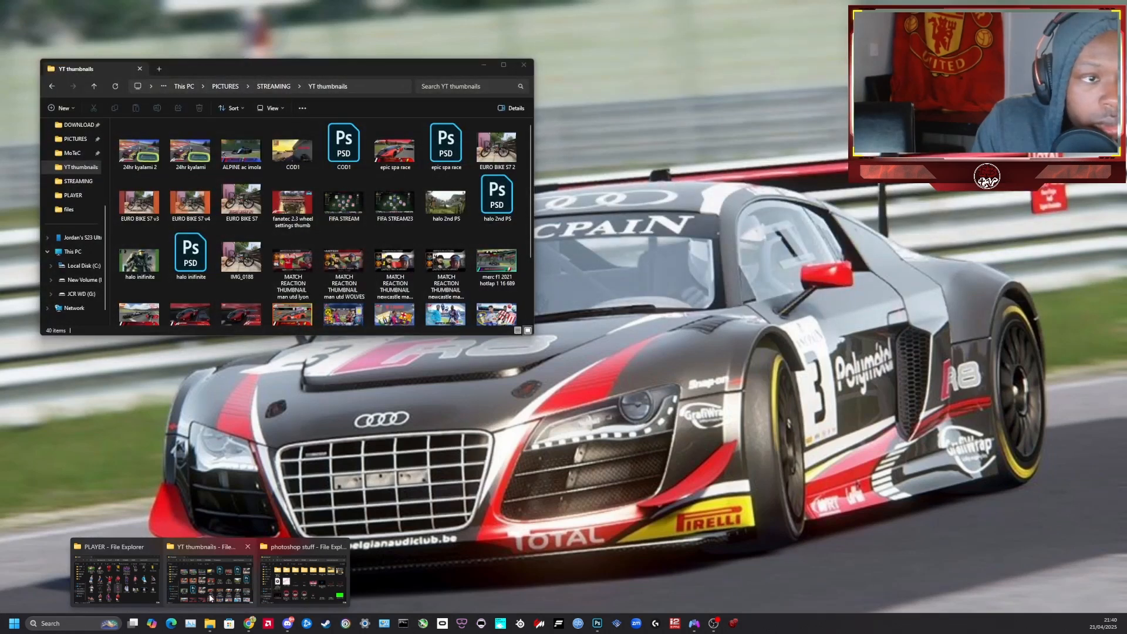
pyautogui.click(213, 590)
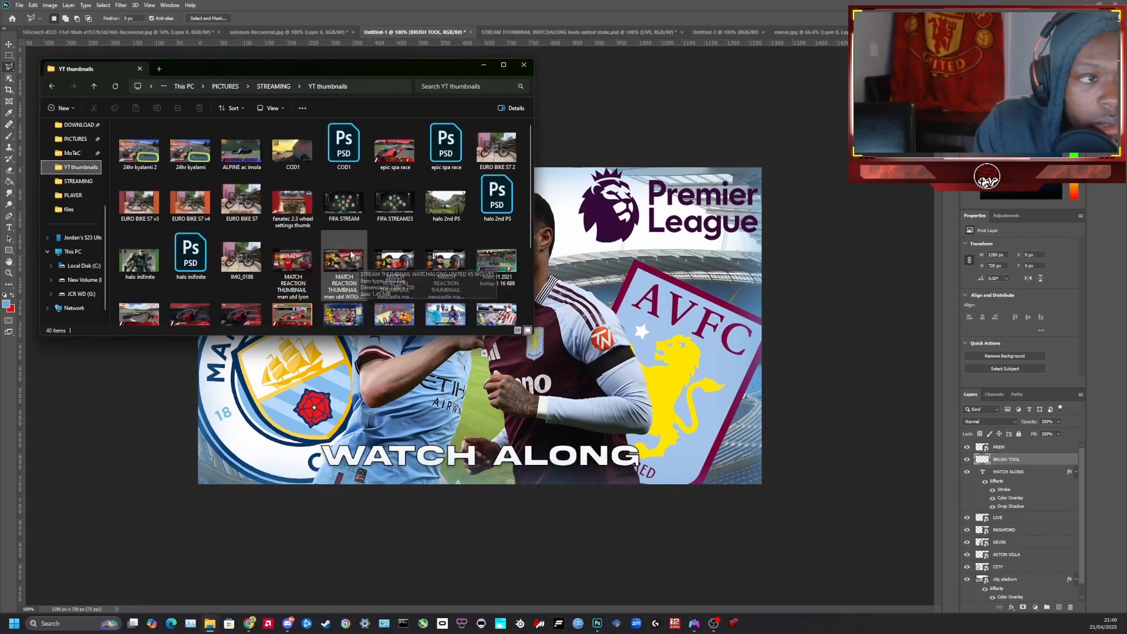
pyautogui.click(367, 86)
pyautogui.click(338, 134)
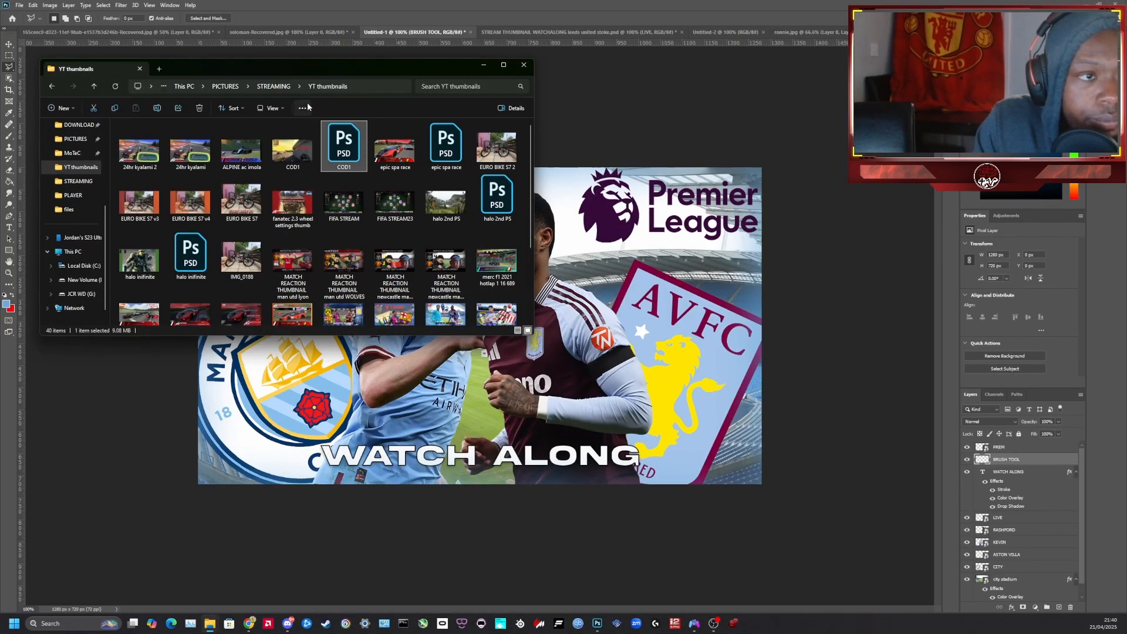
pyautogui.click(273, 87)
pyautogui.scroll(-1, 383, 262)
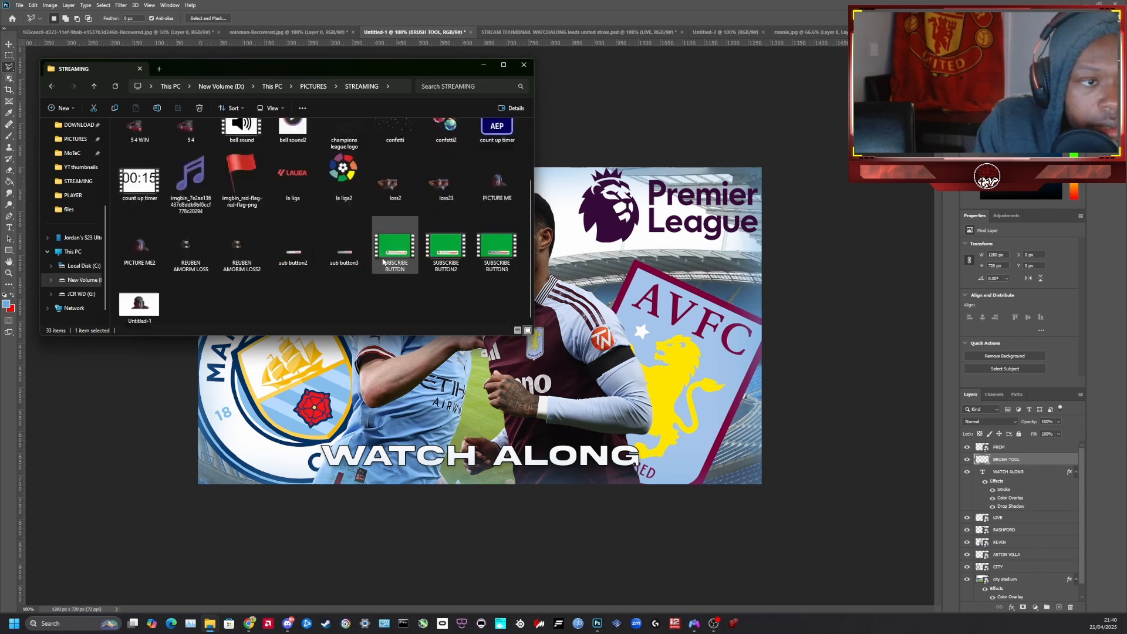
pyautogui.scroll(2, 380, 269)
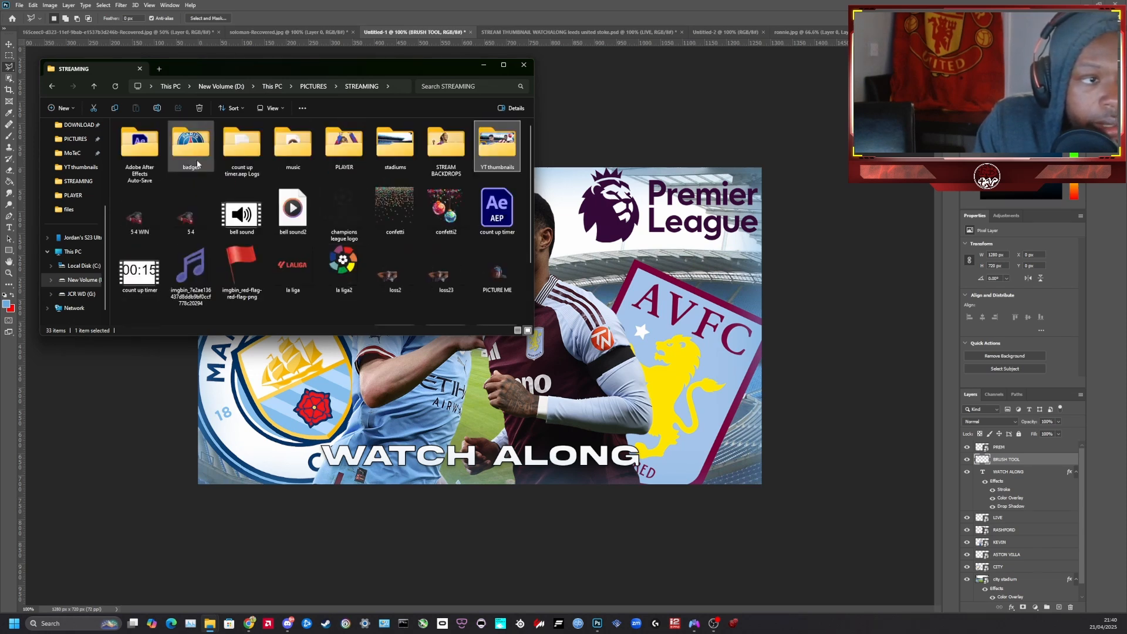
# Go up to the PICTURES folder, open ACC LIVERY STUFF at its lower files, and move the window over the Untitled-1 thumbnail
pyautogui.click(273, 87)
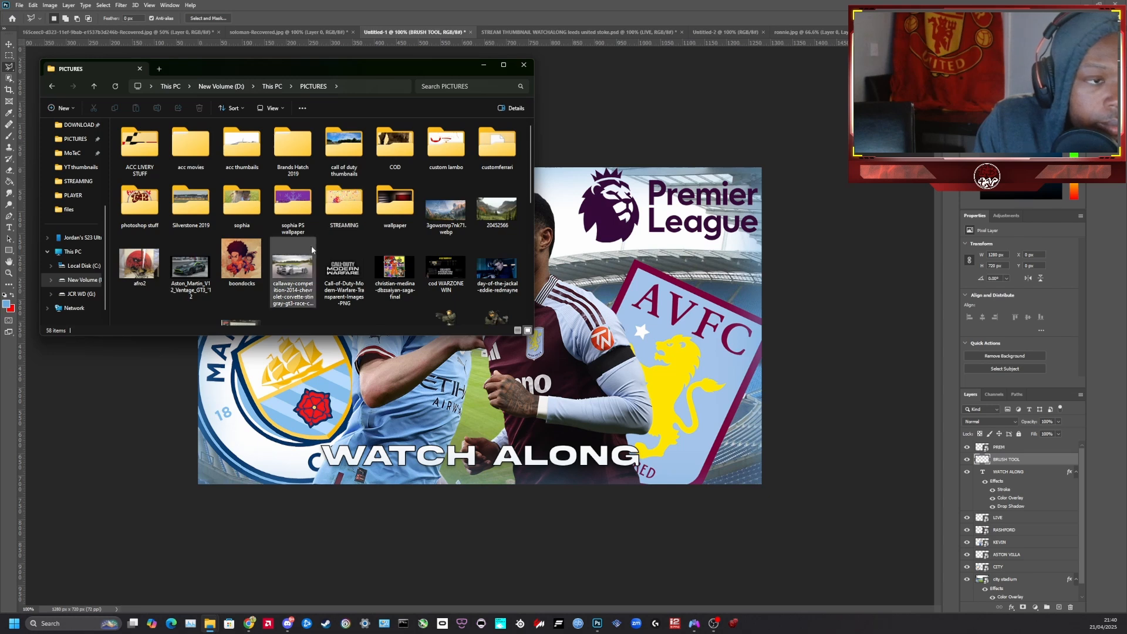
pyautogui.scroll(-5, 356, 284)
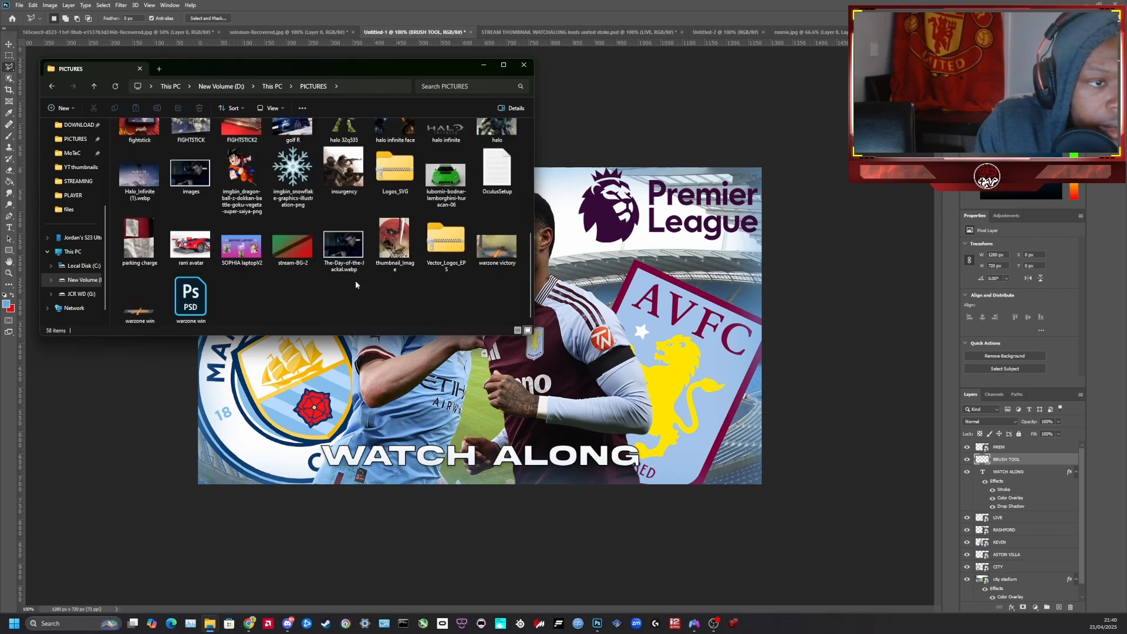
pyautogui.scroll(5, 351, 284)
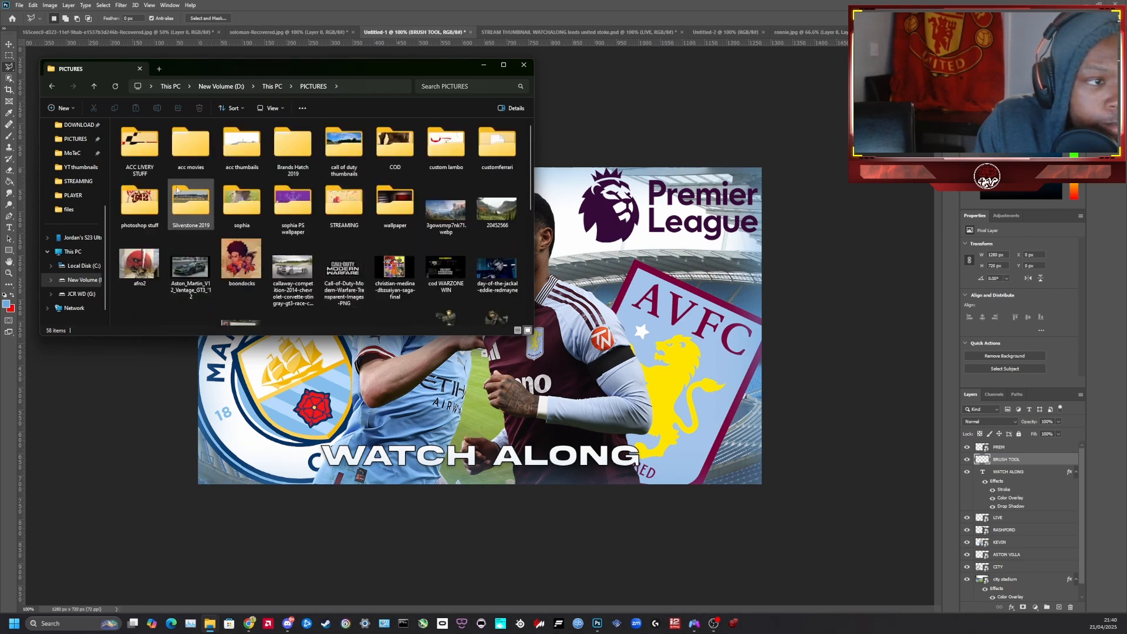
pyautogui.doubleClick(140, 159)
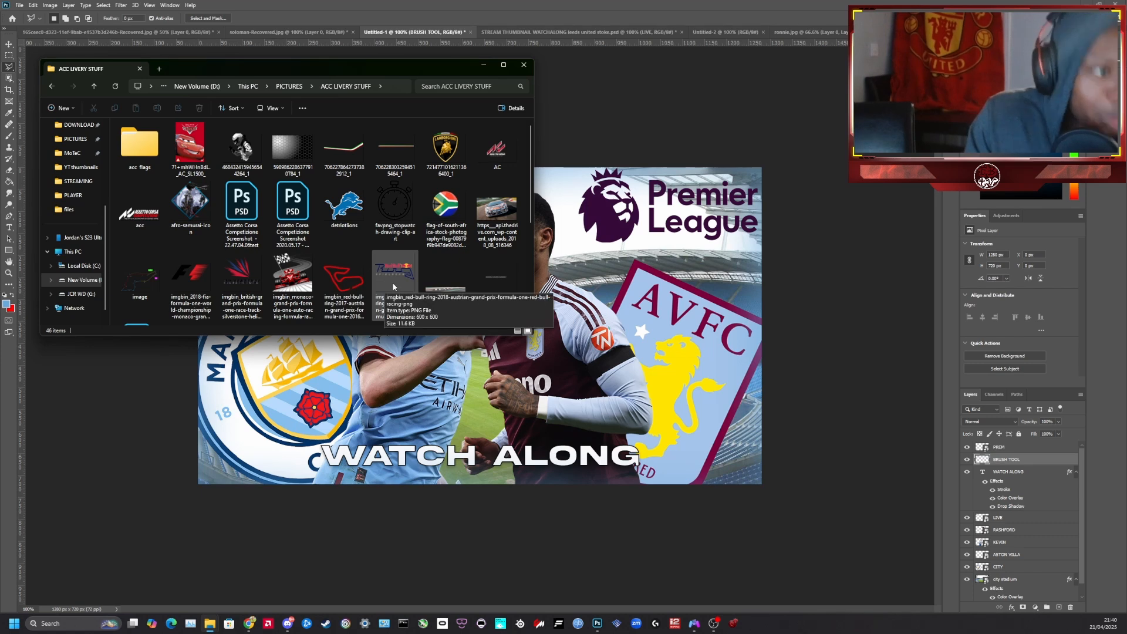
pyautogui.scroll(-5, 387, 285)
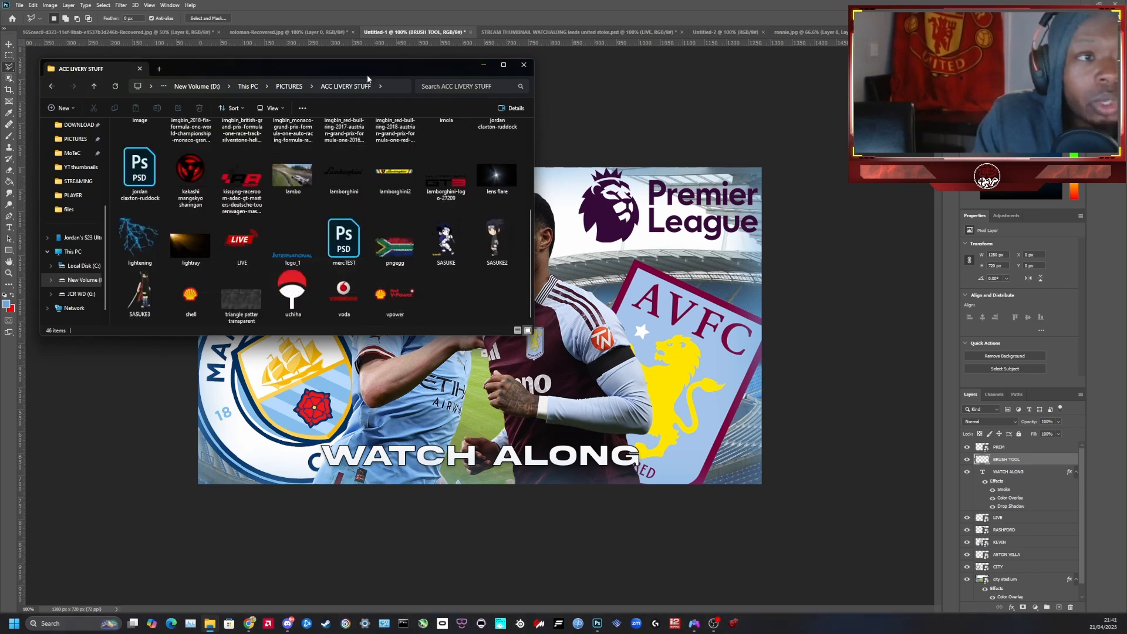
pyautogui.moveTo(375, 69); pyautogui.dragTo(872, 51)
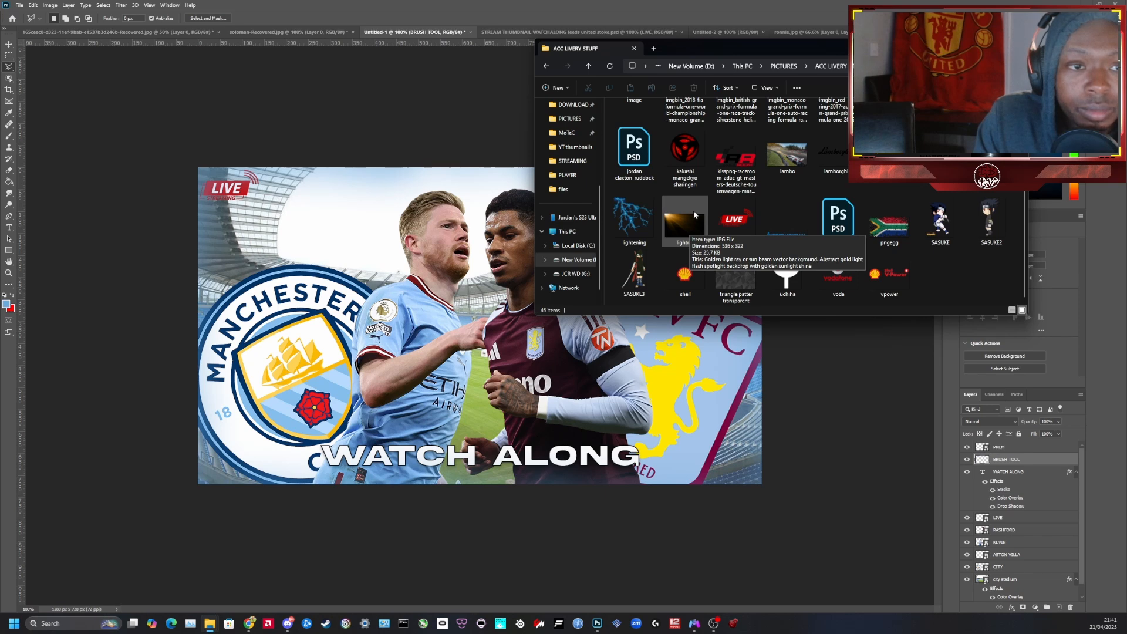
pyautogui.moveTo(749, 49); pyautogui.dragTo(693, 186)
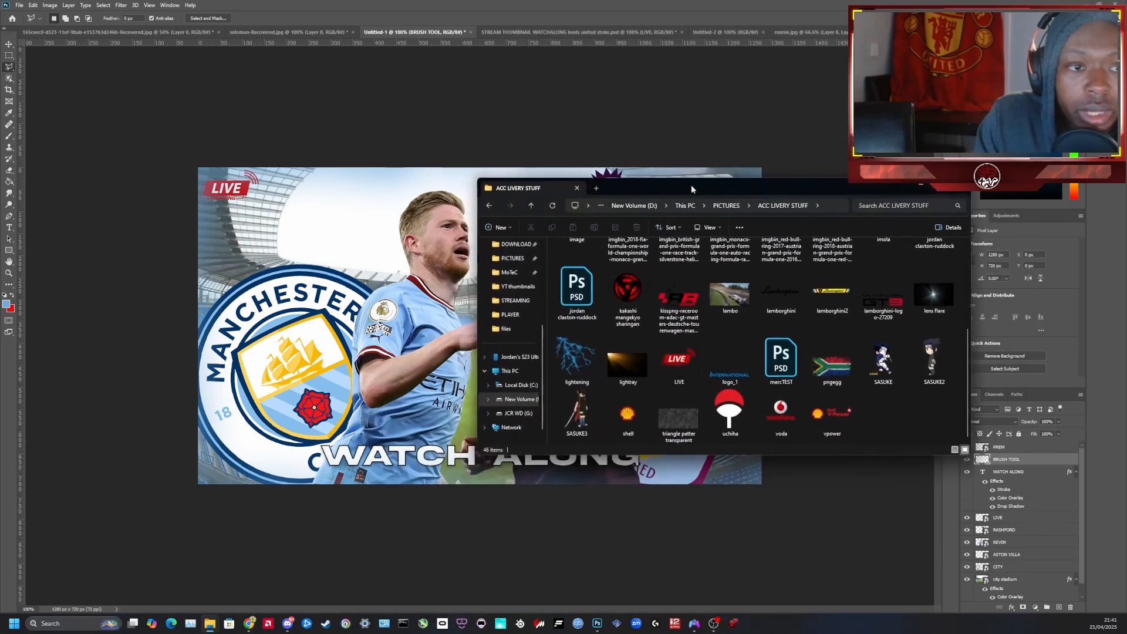
# Place the lightray image in the Untitled-1 thumbnail and scale it to about 672 x 400 px over the upper-left corner of the canvas
pyautogui.moveTo(630, 359); pyautogui.dragTo(284, 217)
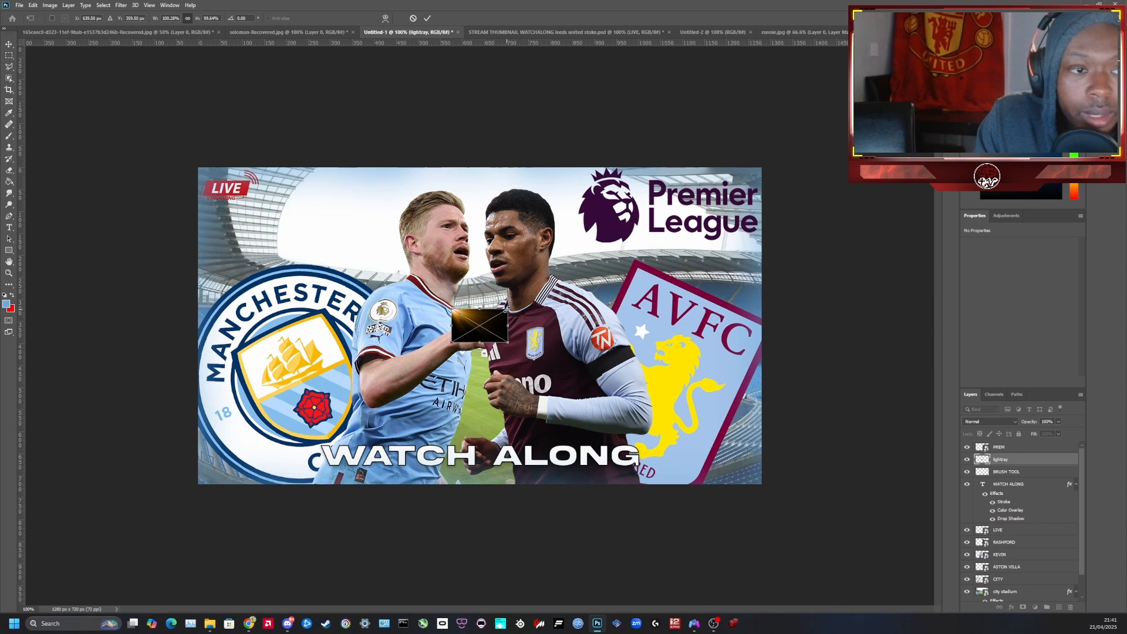
pyautogui.moveTo(507, 309); pyautogui.dragTo(723, 167)
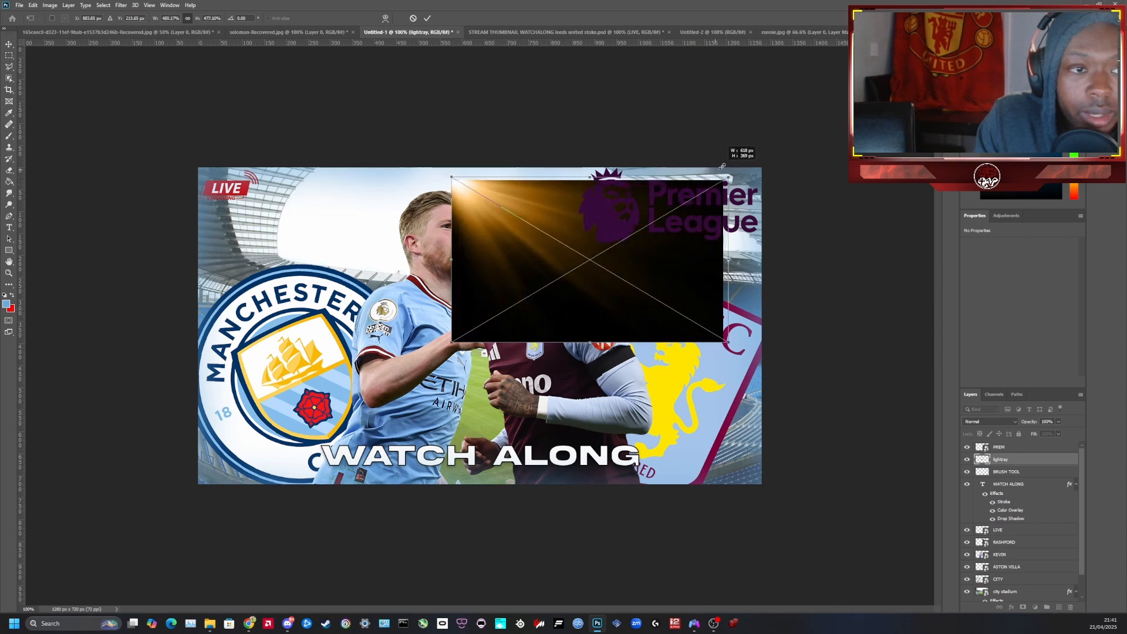
pyautogui.moveTo(563, 309); pyautogui.dragTo(301, 285)
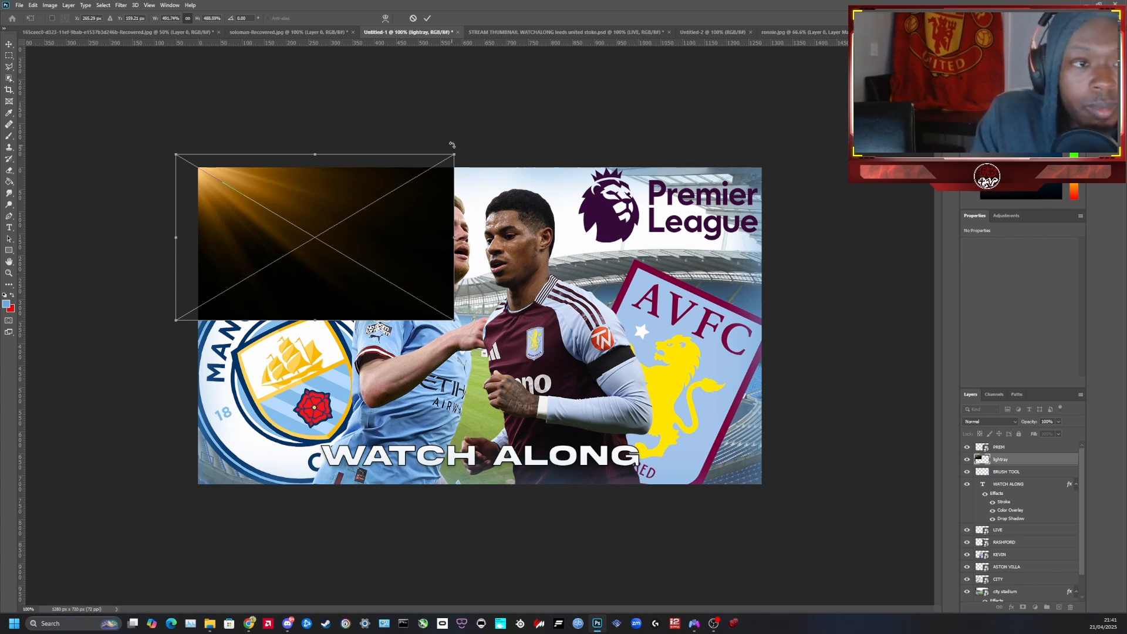
pyautogui.moveTo(174, 156); pyautogui.dragTo(157, 141)
pyautogui.moveTo(297, 269); pyautogui.dragTo(310, 280)
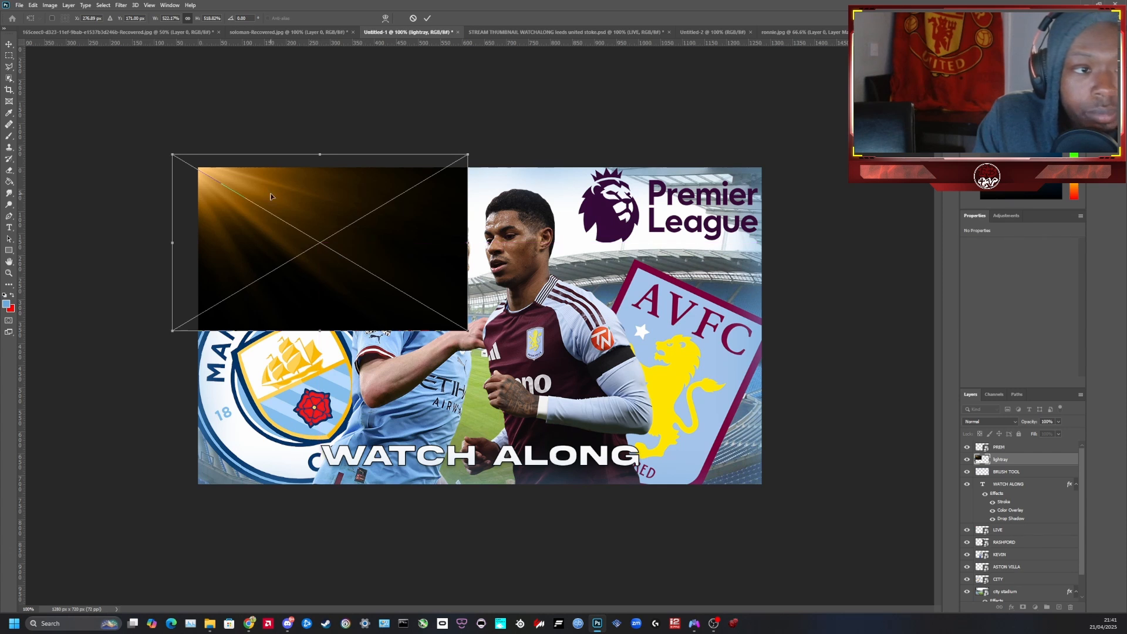
pyautogui.click(1019, 452)
pyautogui.click(1015, 462)
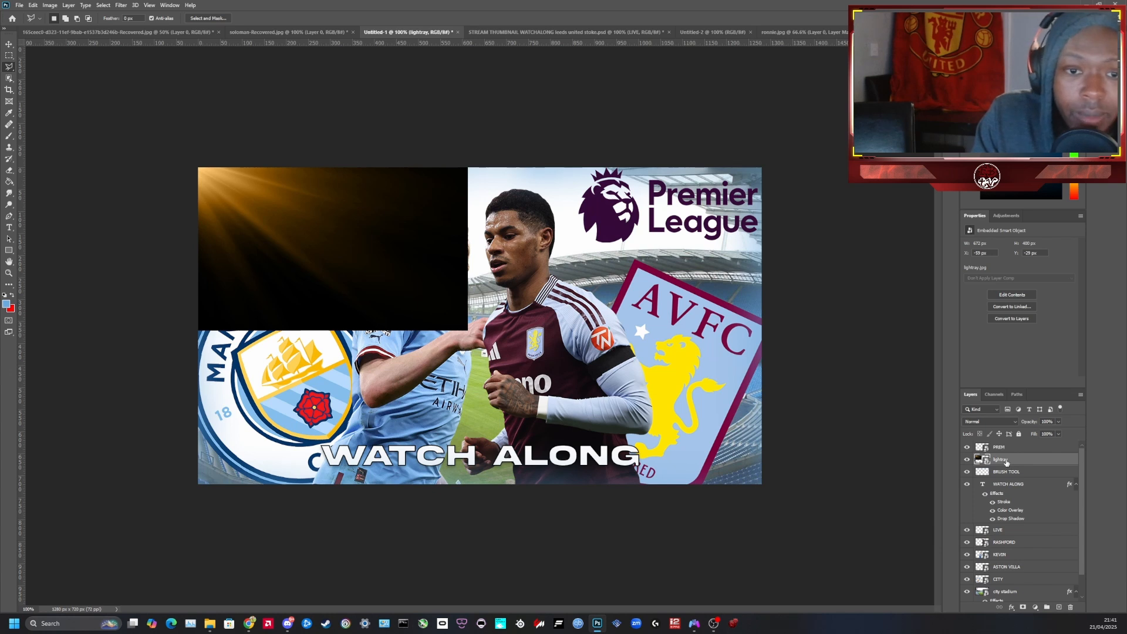
# Set the lightray layer's blend mode to Screen in its blending options, keeping opacity at 100%
pyautogui.rightClick(1006, 462)
pyautogui.click(1031, 67)
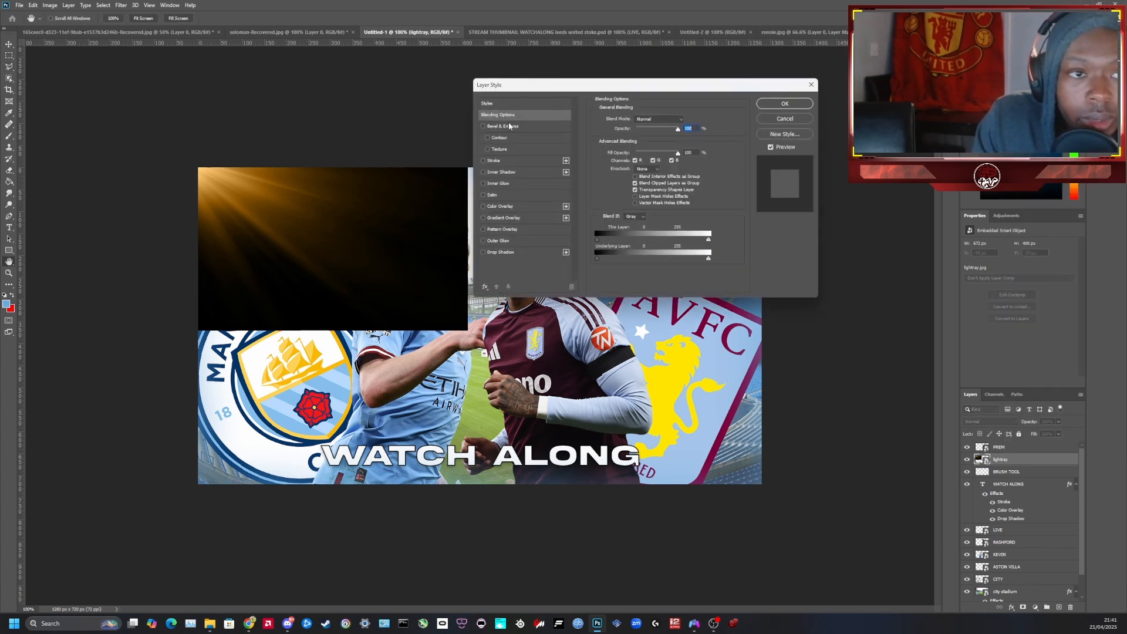
pyautogui.click(683, 120)
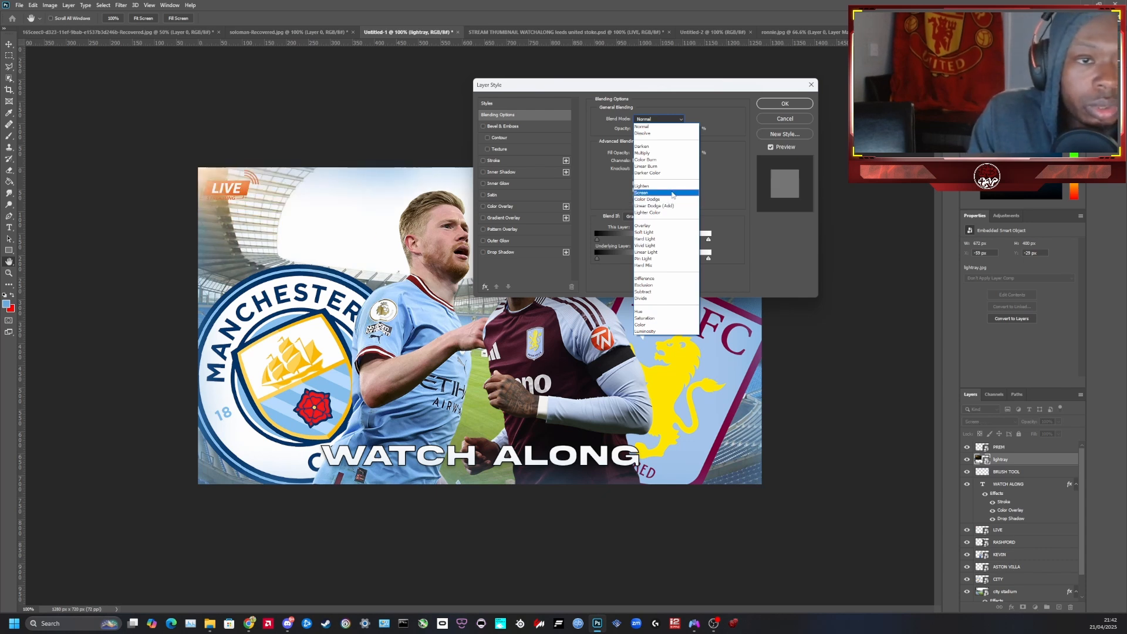
pyautogui.click(673, 194)
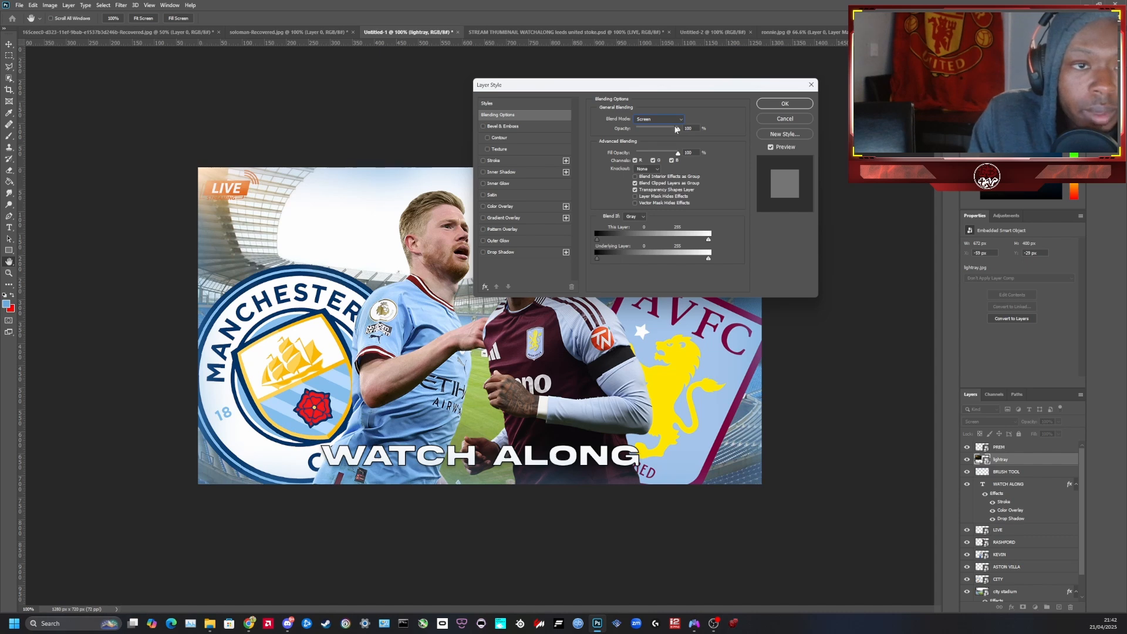
pyautogui.moveTo(678, 130); pyautogui.dragTo(722, 135)
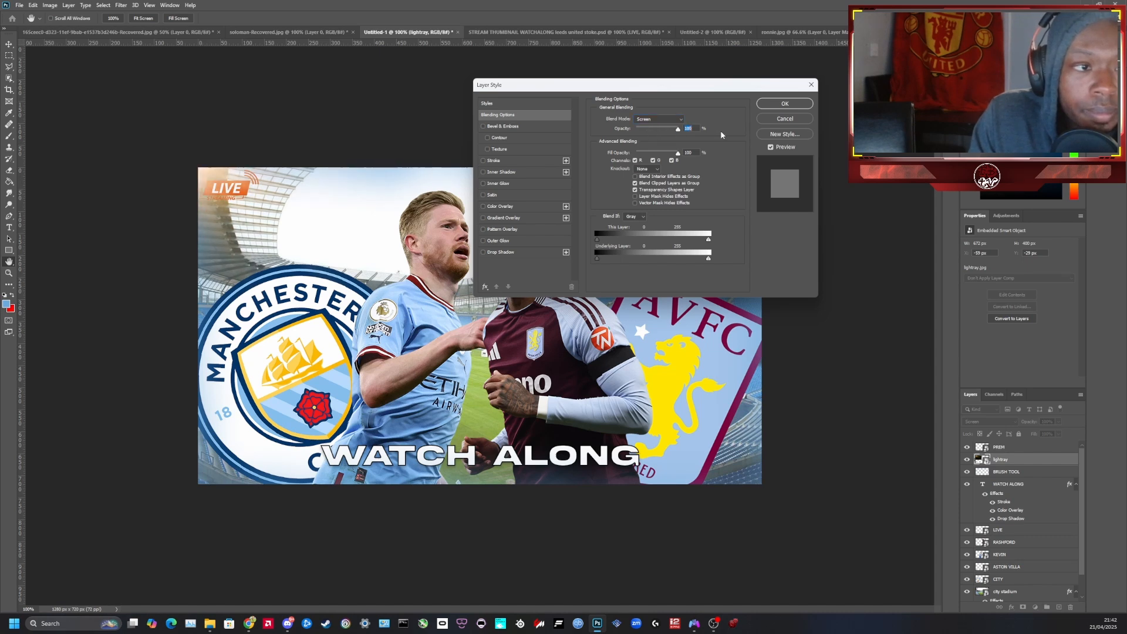
pyautogui.click(785, 104)
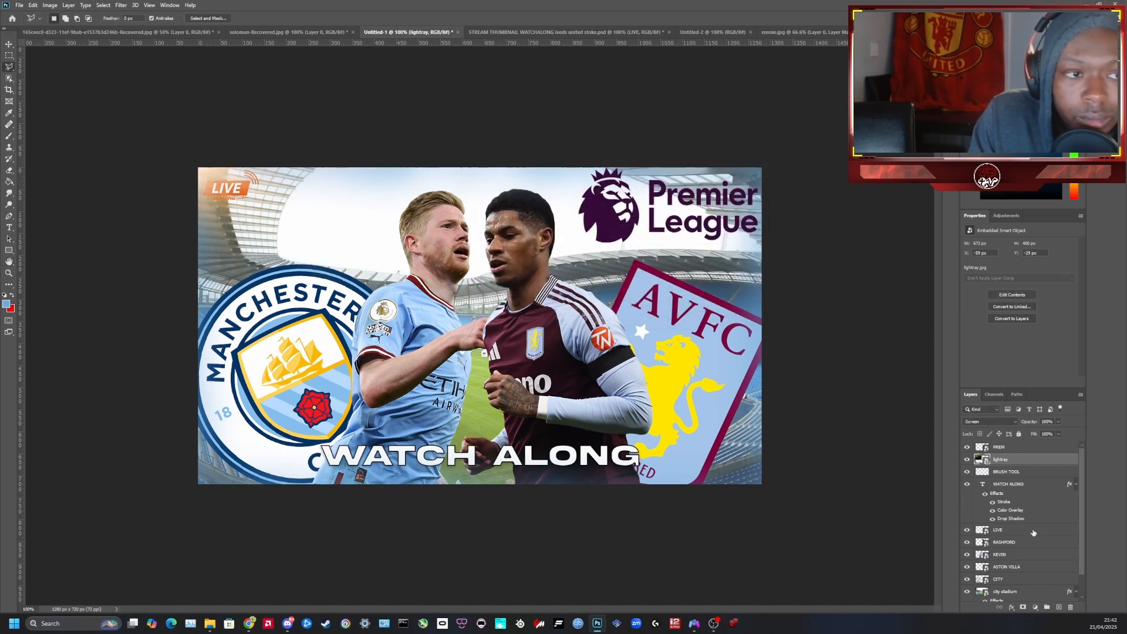
# Enlarge the lightray layer to about 940 px wide and reposition it so its rays spread from the canvas's upper-left corner
pyautogui.click(1005, 448)
pyautogui.click(1008, 461)
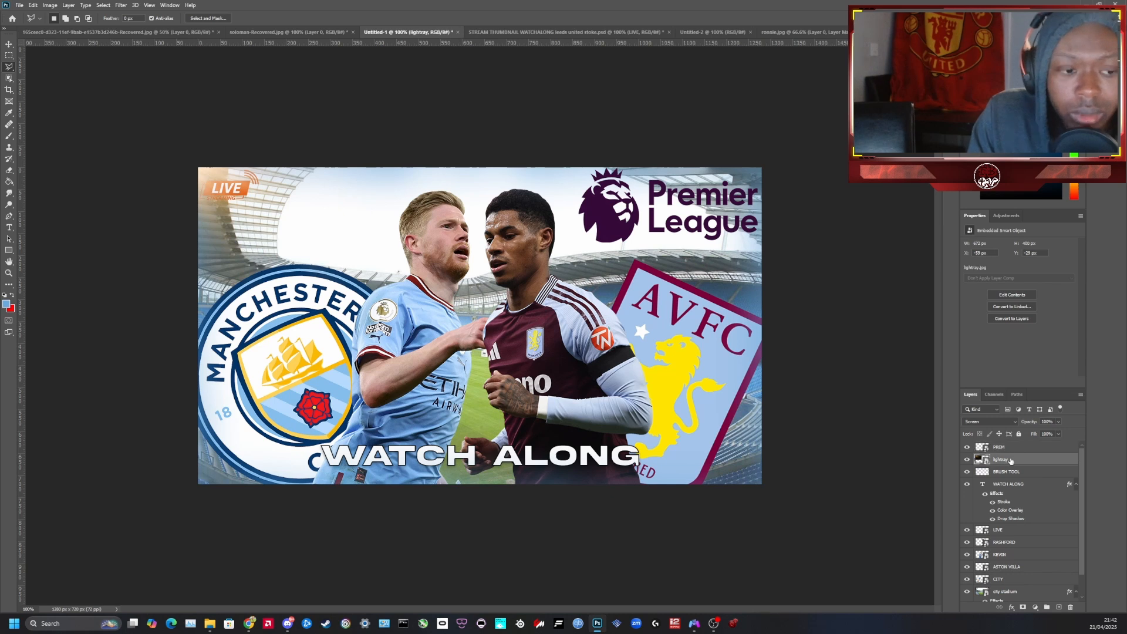
pyautogui.hotkey('ctrl', 't')
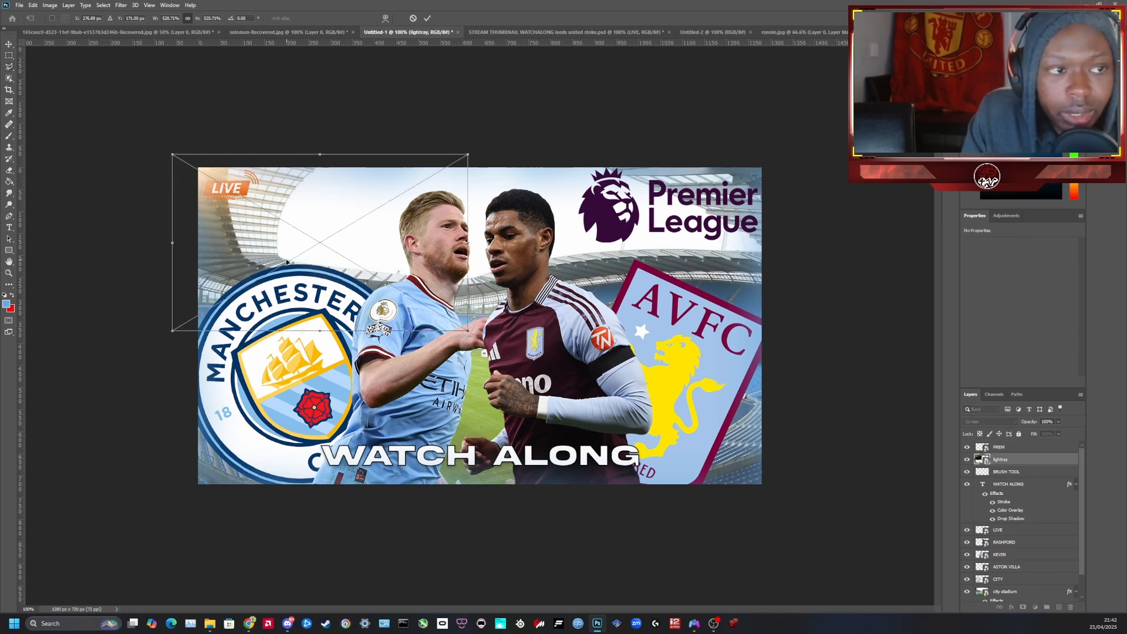
pyautogui.moveTo(285, 254)
pyautogui.mouseDown()
pyautogui.moveTo(312, 267)
pyautogui.moveTo(298, 253)
pyautogui.mouseUp()
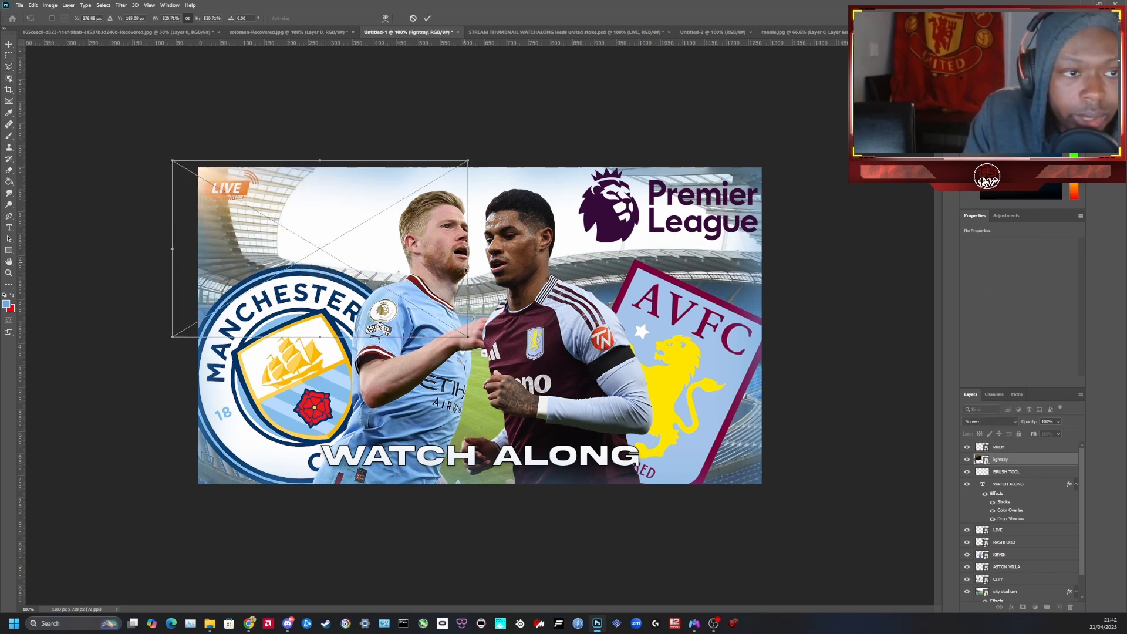
pyautogui.moveTo(465, 335); pyautogui.dragTo(587, 408)
pyautogui.moveTo(368, 324); pyautogui.dragTo(356, 312)
pyautogui.moveTo(355, 311)
pyautogui.mouseDown()
pyautogui.moveTo(352, 350)
pyautogui.moveTo(355, 323)
pyautogui.mouseUp()
pyautogui.click(1022, 513)
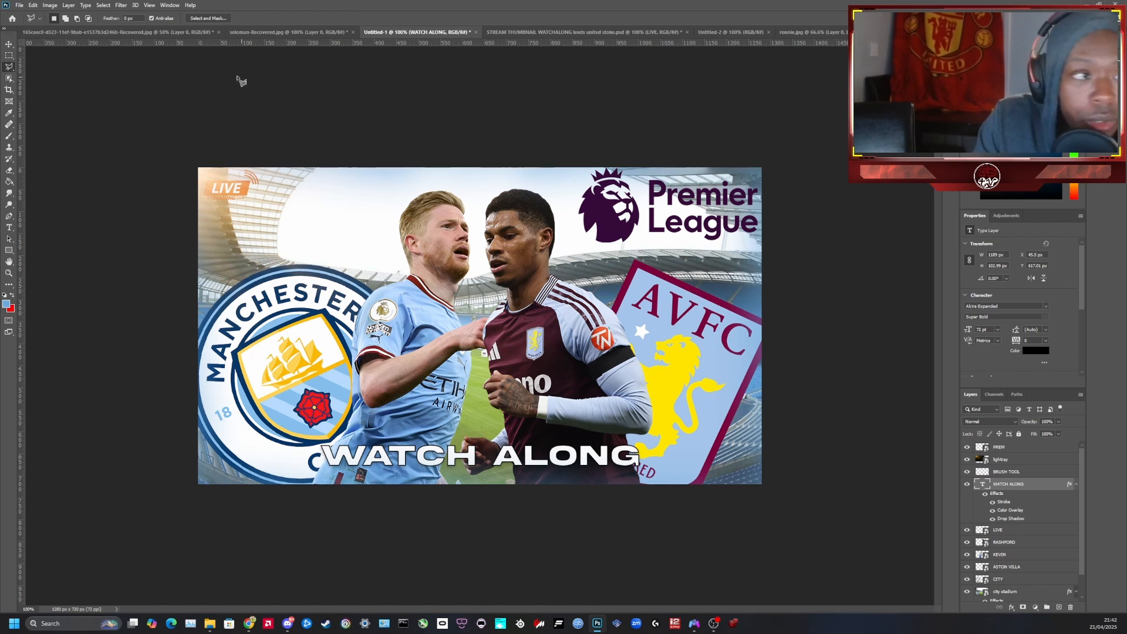
# Switch to the Move tool, reselect the lightray layer and review its blending options
pyautogui.click(8, 45)
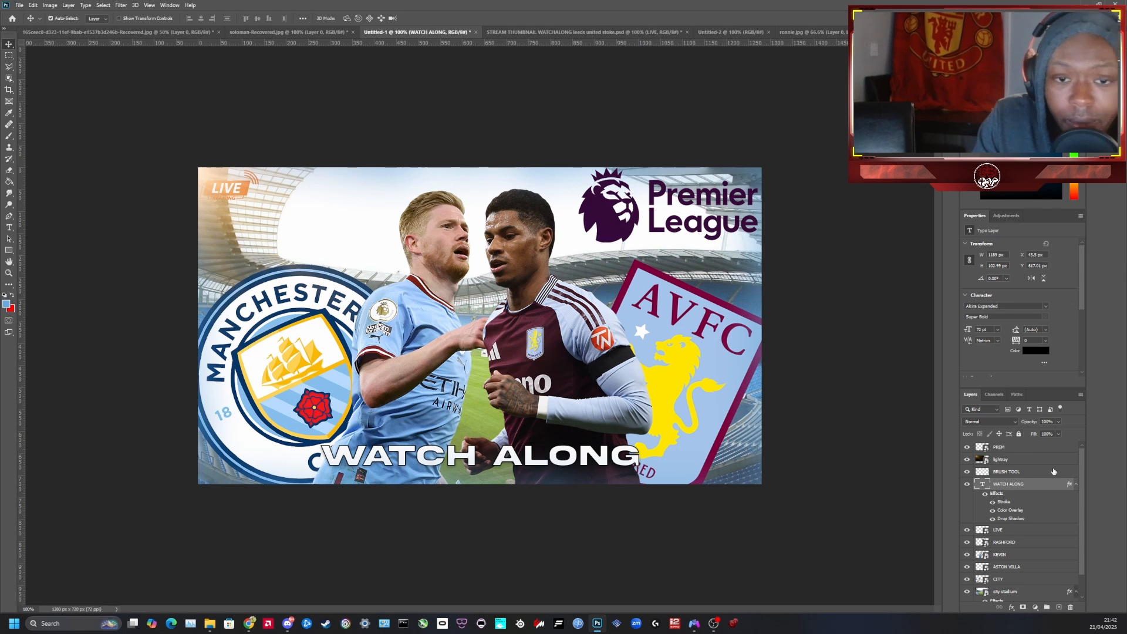
pyautogui.click(1024, 461)
pyautogui.click(1029, 450)
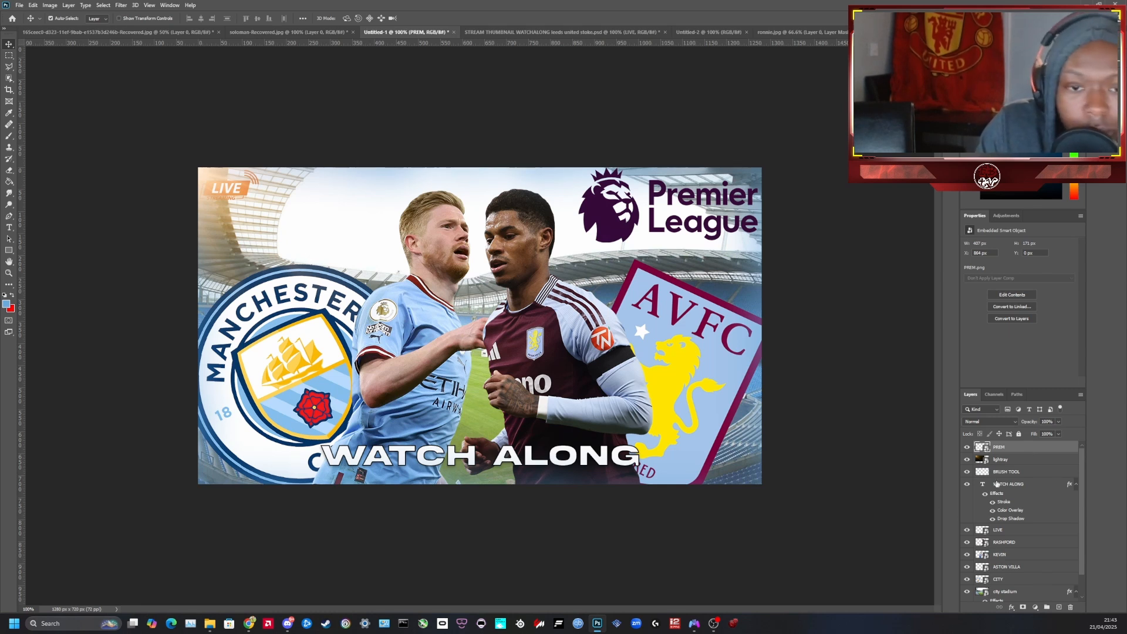
pyautogui.click(1009, 461)
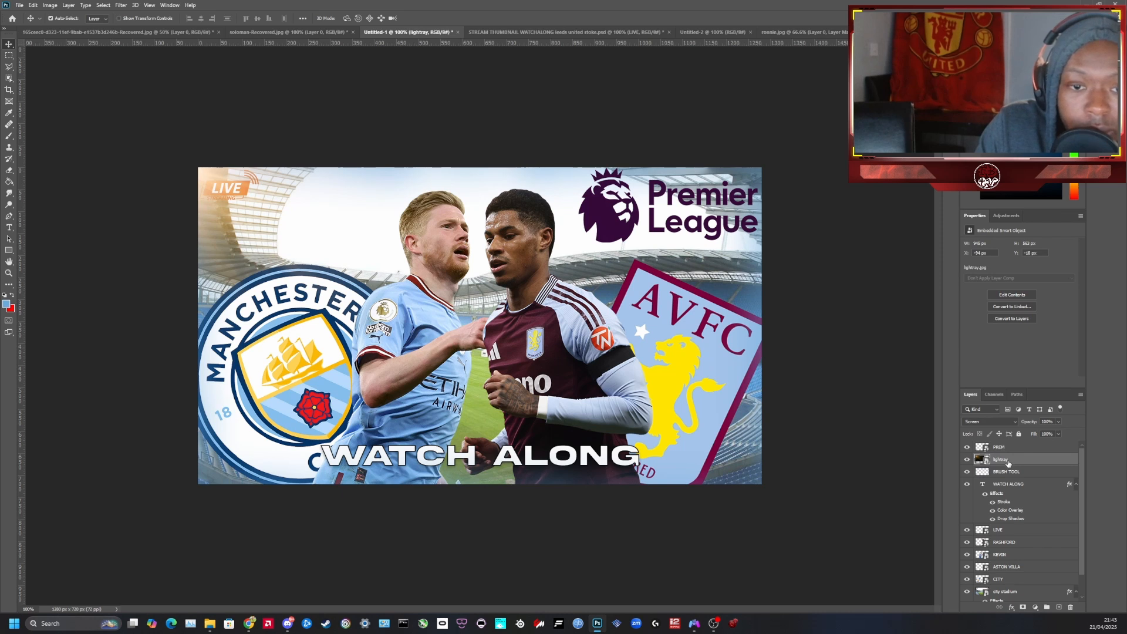
pyautogui.rightClick(1004, 462)
pyautogui.press('Escape')
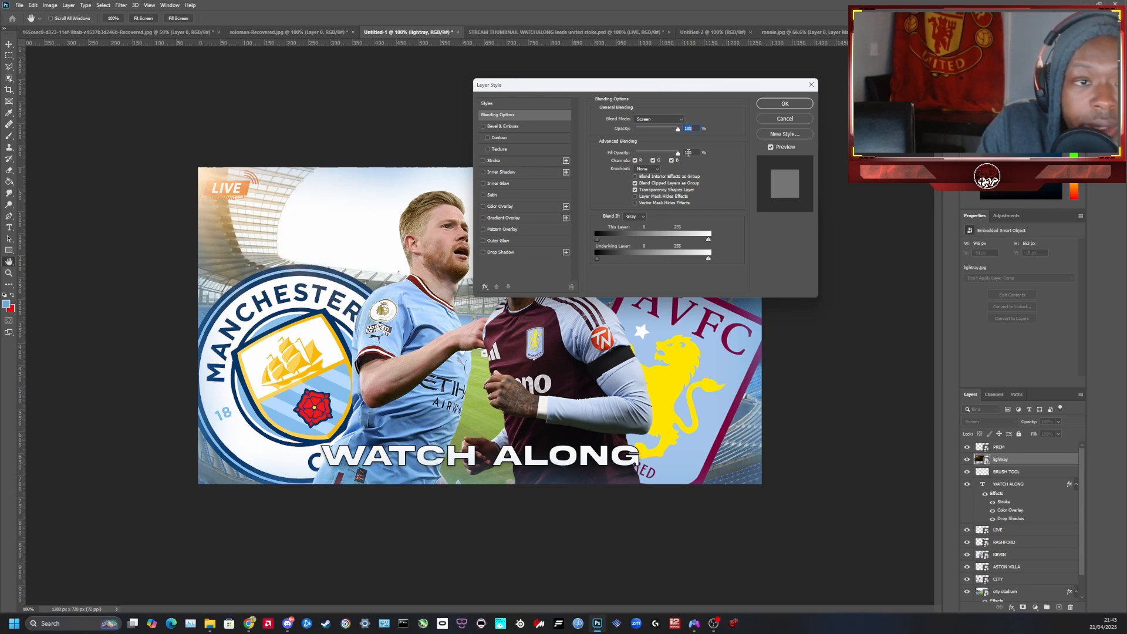
pyautogui.click(785, 103)
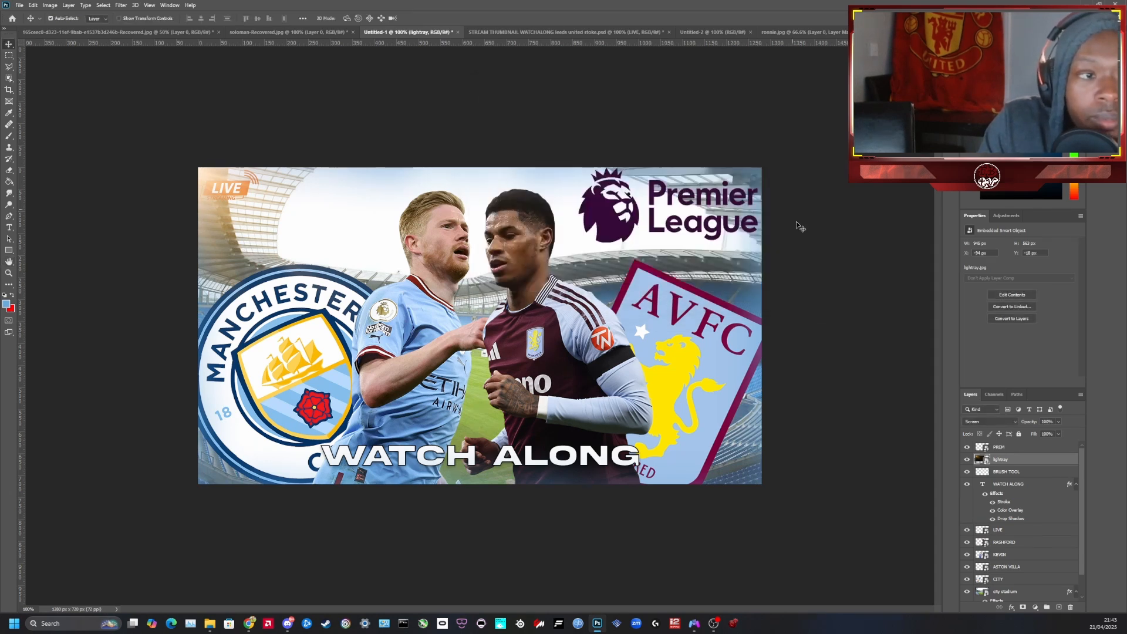
# Toggle the visibility of the PREM layer, and of the lightray layer repeatedly, to compare the thumbnail with and without them
pyautogui.click(967, 448)
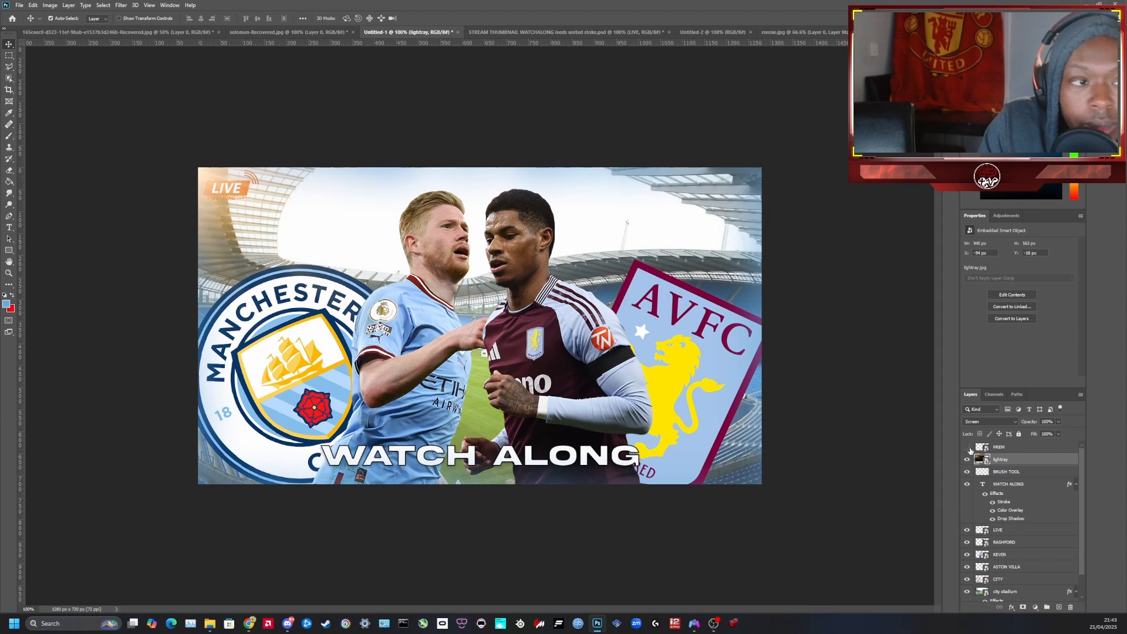
pyautogui.click(967, 448)
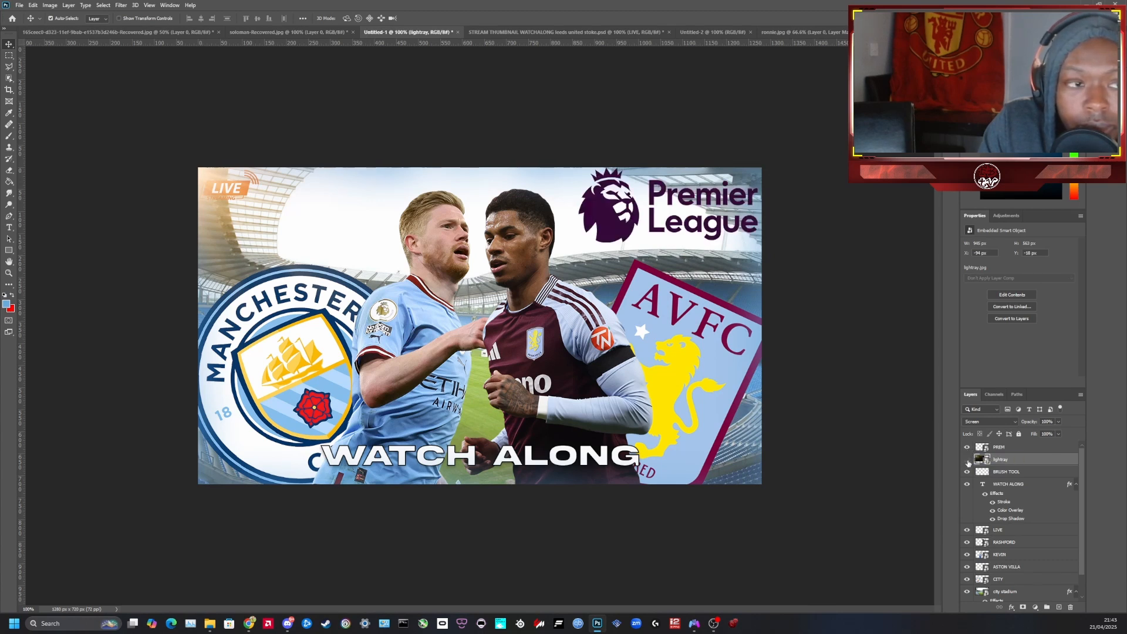
pyautogui.click(967, 460)
pyautogui.click(968, 462)
pyautogui.click(968, 462)
pyautogui.click(968, 462)
pyautogui.click(968, 461)
pyautogui.click(968, 462)
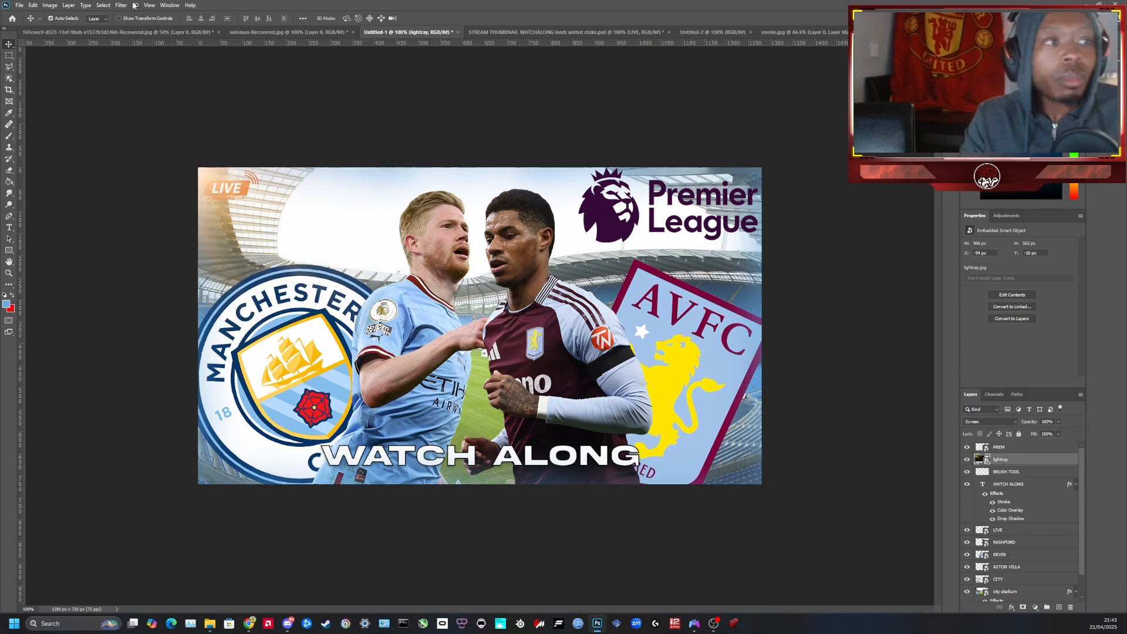
# Save the thumbnail on the computer as a Photoshop file named STREAM THUMBNAIL WATCHALONG city villa in the files folder
pyautogui.click(24, 6)
pyautogui.click(24, 6)
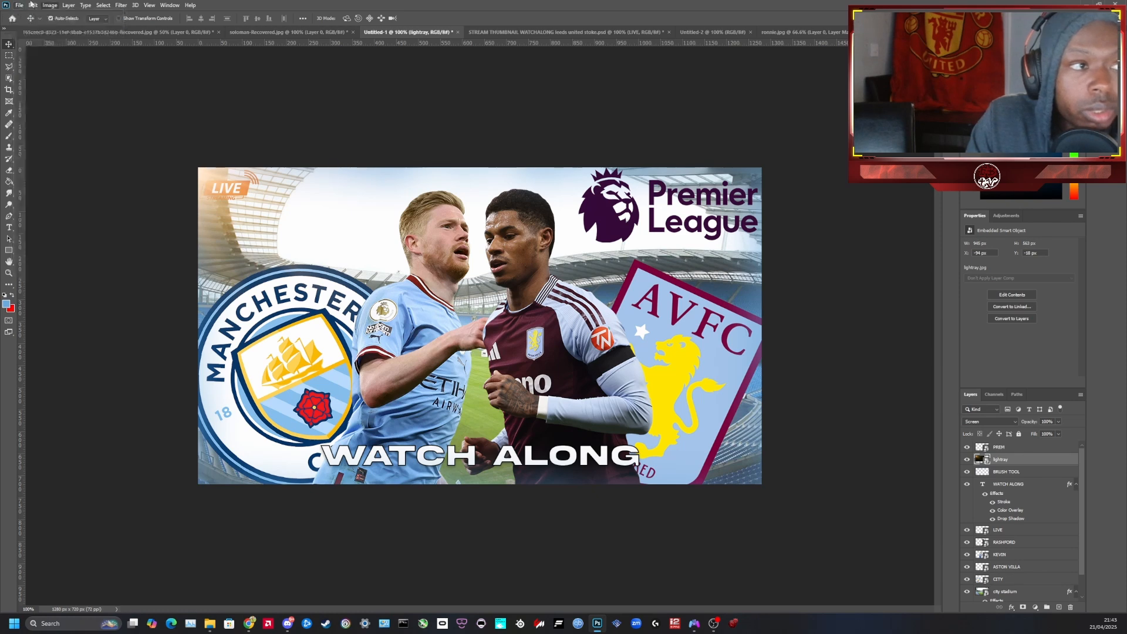
pyautogui.click(23, 6)
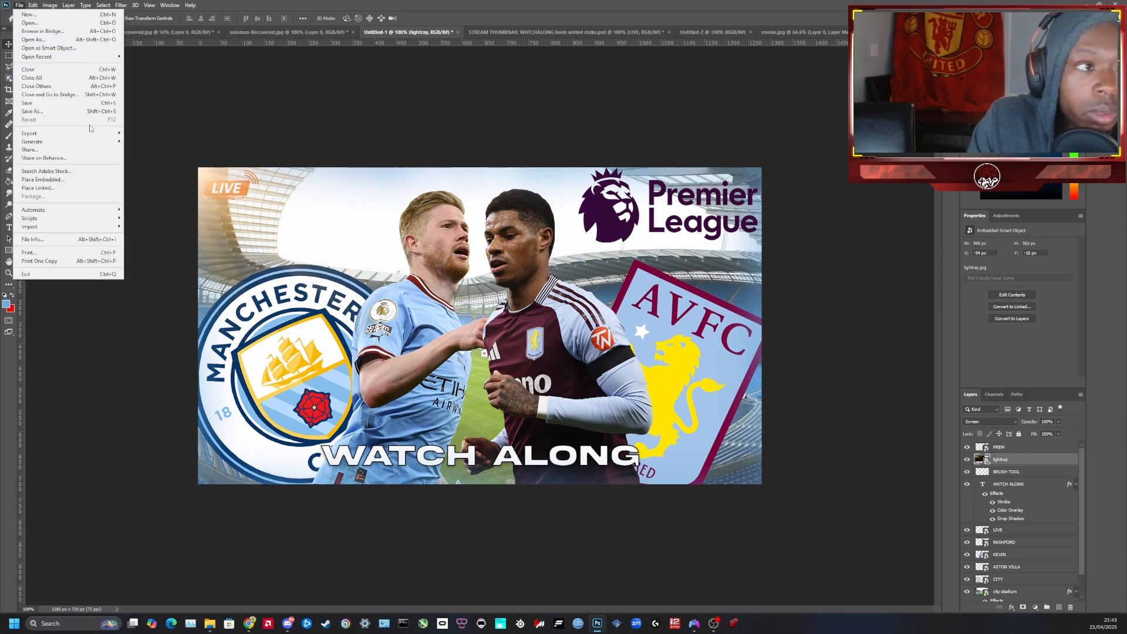
pyautogui.click(61, 112)
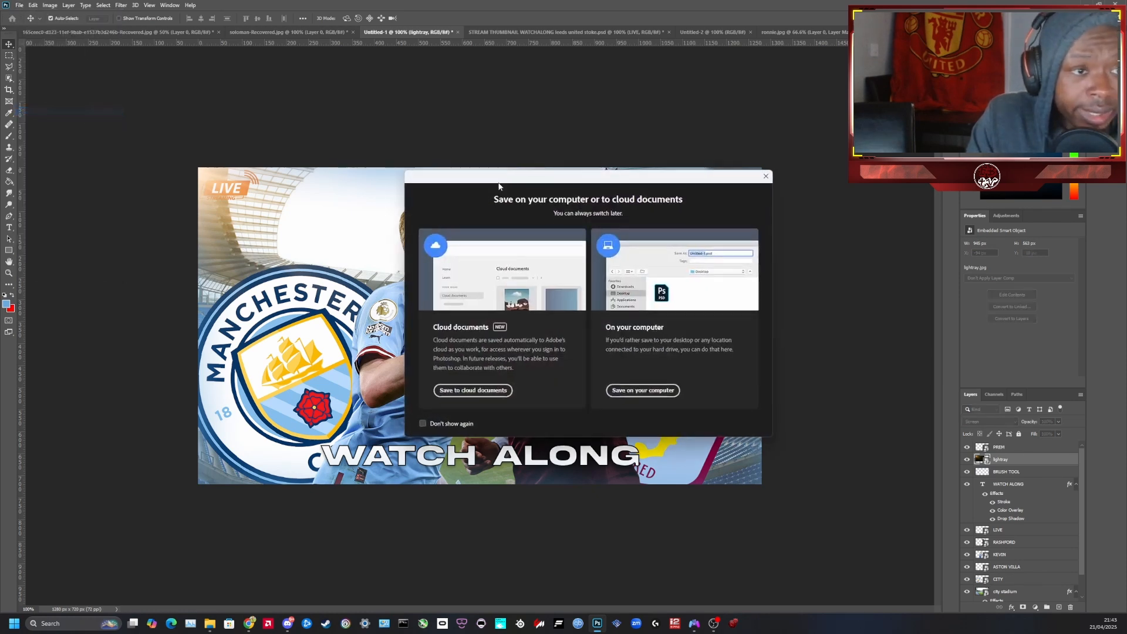
pyautogui.click(623, 392)
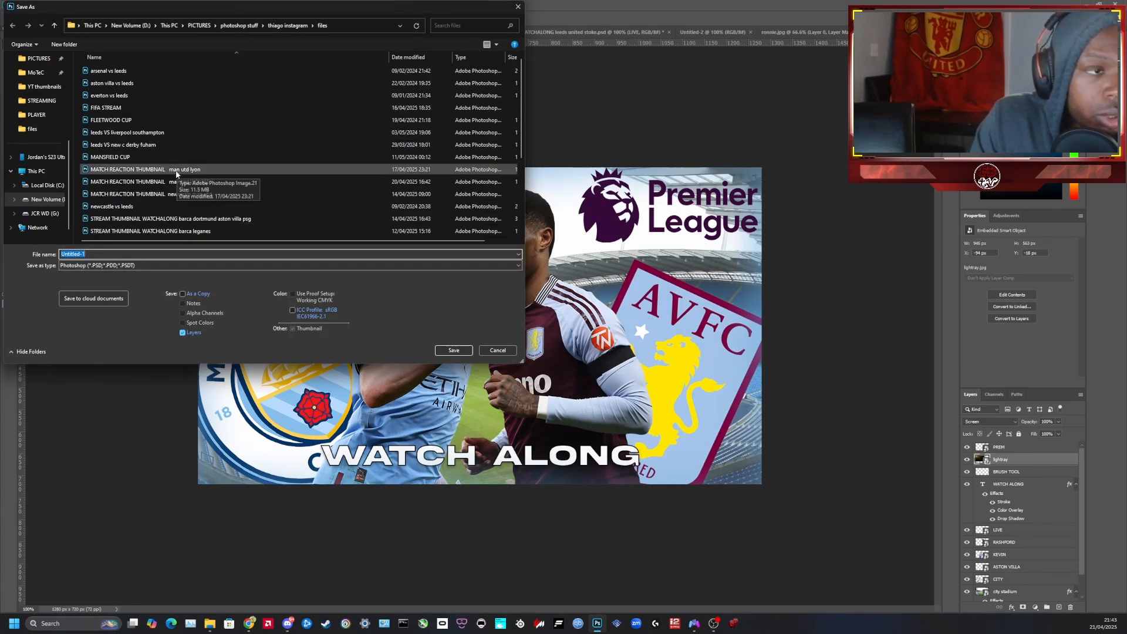
pyautogui.click(171, 231)
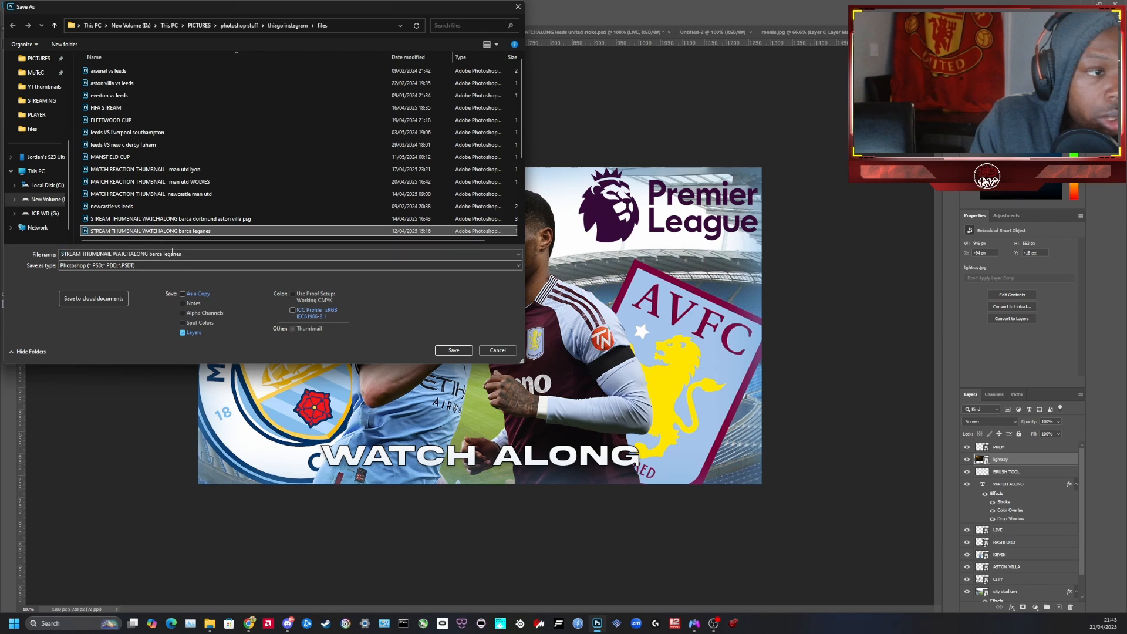
pyautogui.click(196, 255)
pyautogui.click(196, 254)
pyautogui.press('BackSpace')
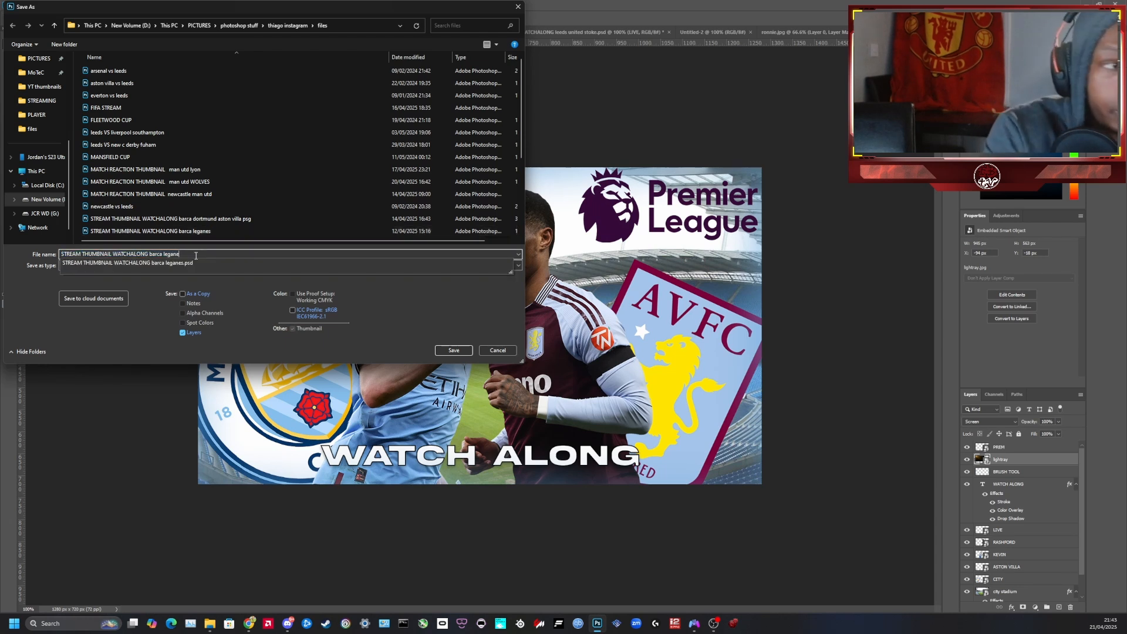
pyautogui.press('BackSpace')
pyautogui.press('BackSpace')
pyautogui.press('BackSpace')
pyautogui.press('BackSpace')
pyautogui.press('BackSpace')
pyautogui.press('BackSpace')
pyautogui.press('BackSpace')
pyautogui.press('BackSpace')
pyautogui.press('BackSpace')
pyautogui.press('BackSpace')
pyautogui.press('BackSpace')
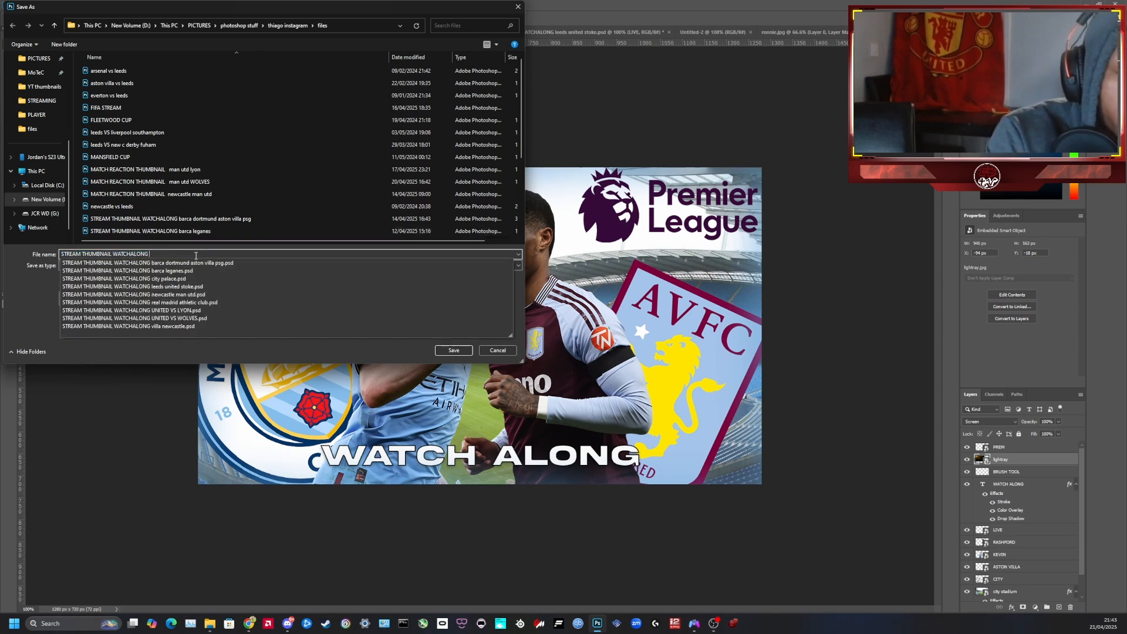
pyautogui.write('city villa')
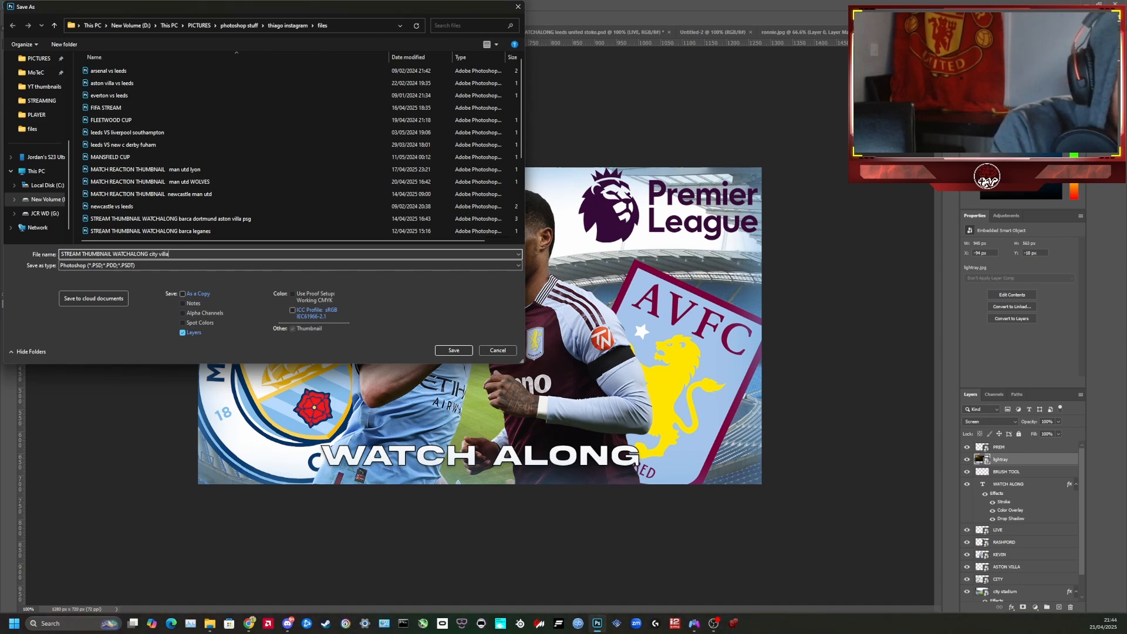
pyautogui.click(453, 351)
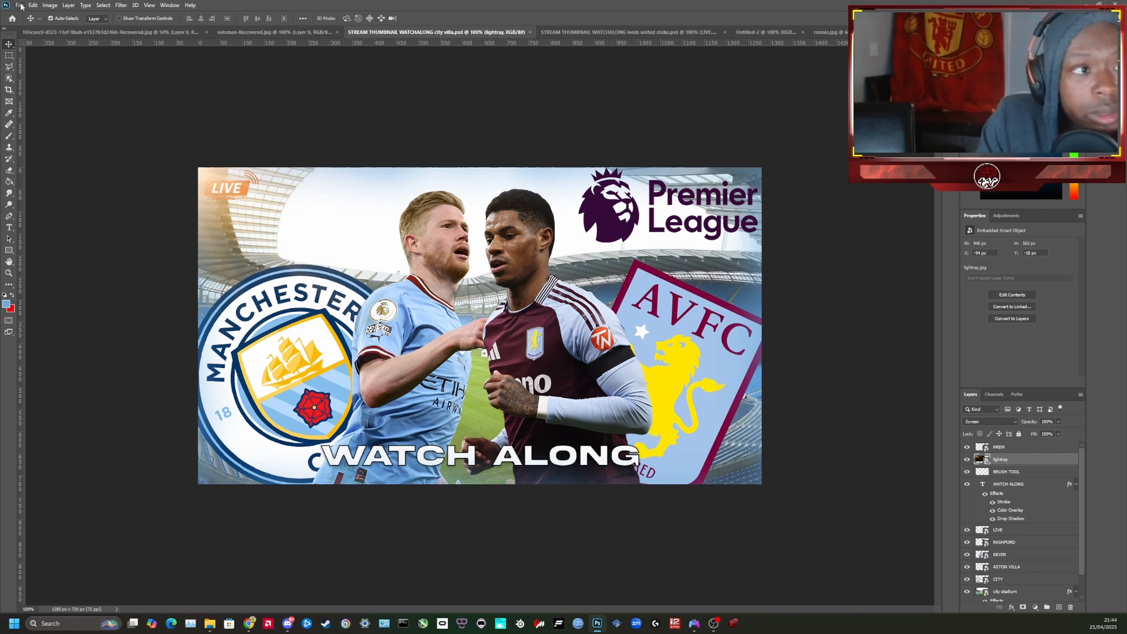
# Quick-export the thumbnail as a PNG named STREAM THUMBNAIL WATCHALONG city villa into the YT thumbnails folder
pyautogui.click(20, 6)
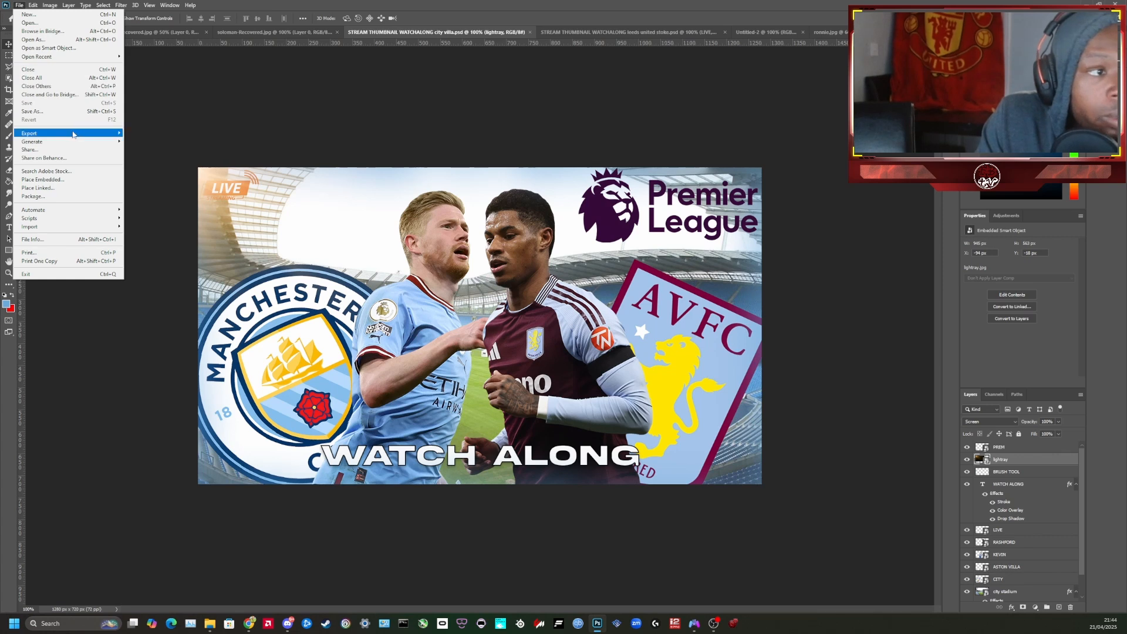
pyautogui.moveTo(80, 135)
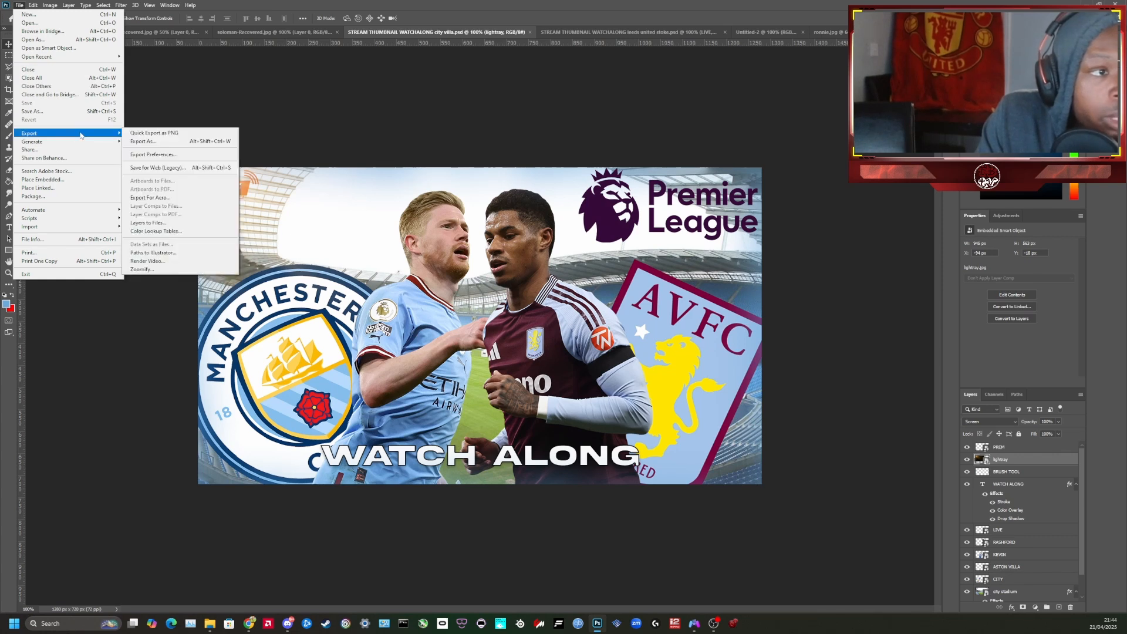
pyautogui.click(175, 133)
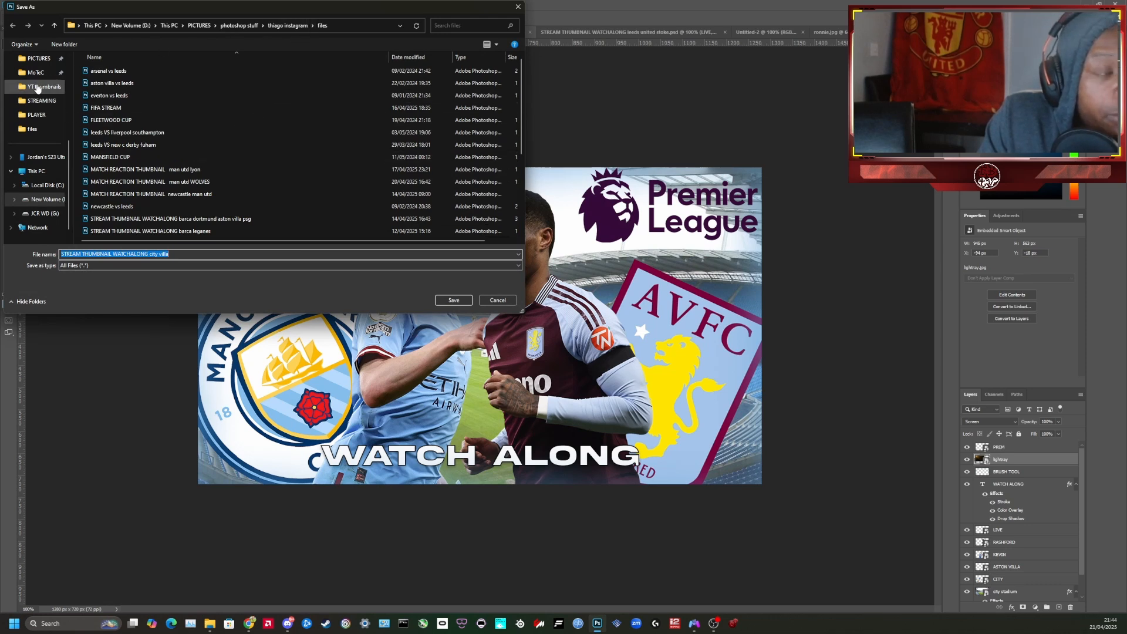
pyautogui.click(36, 87)
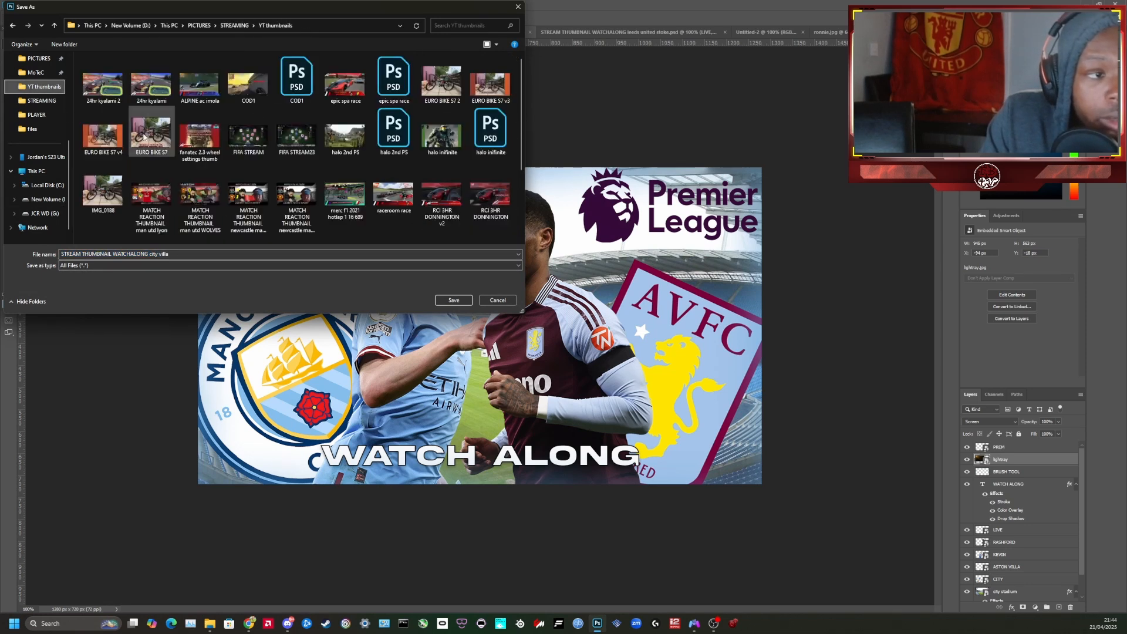
pyautogui.click(457, 301)
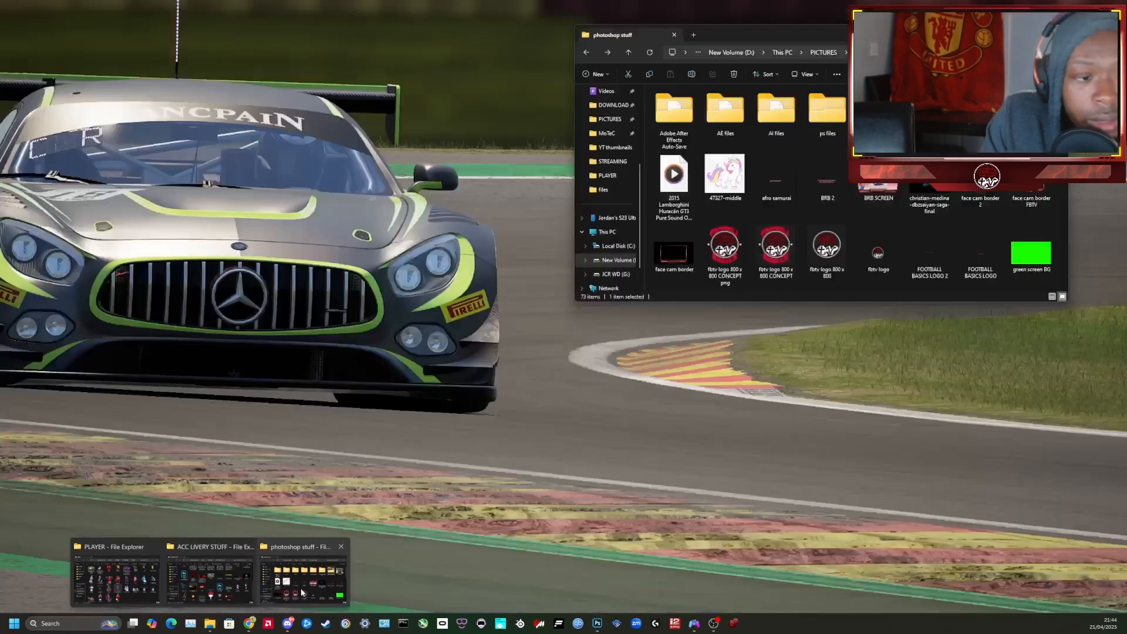
# Switch to File Explorer, open the exported city villa PNG from the YT thumbnails folder to check it, and close the image viewer
pyautogui.click(303, 578)
pyautogui.click(614, 148)
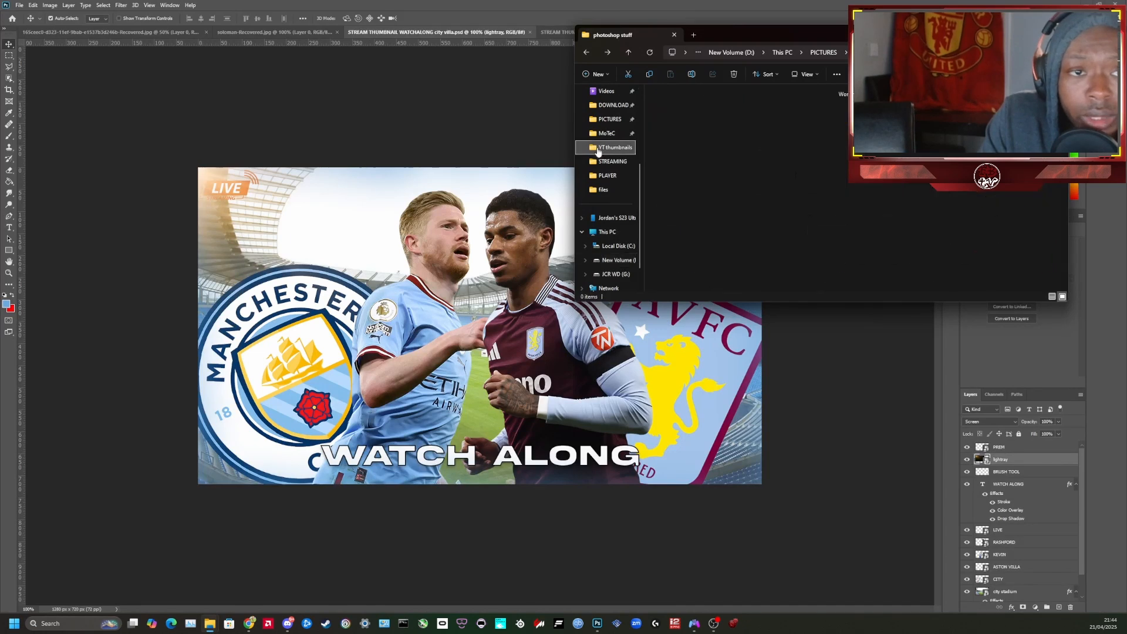
pyautogui.scroll(-3, 871, 239)
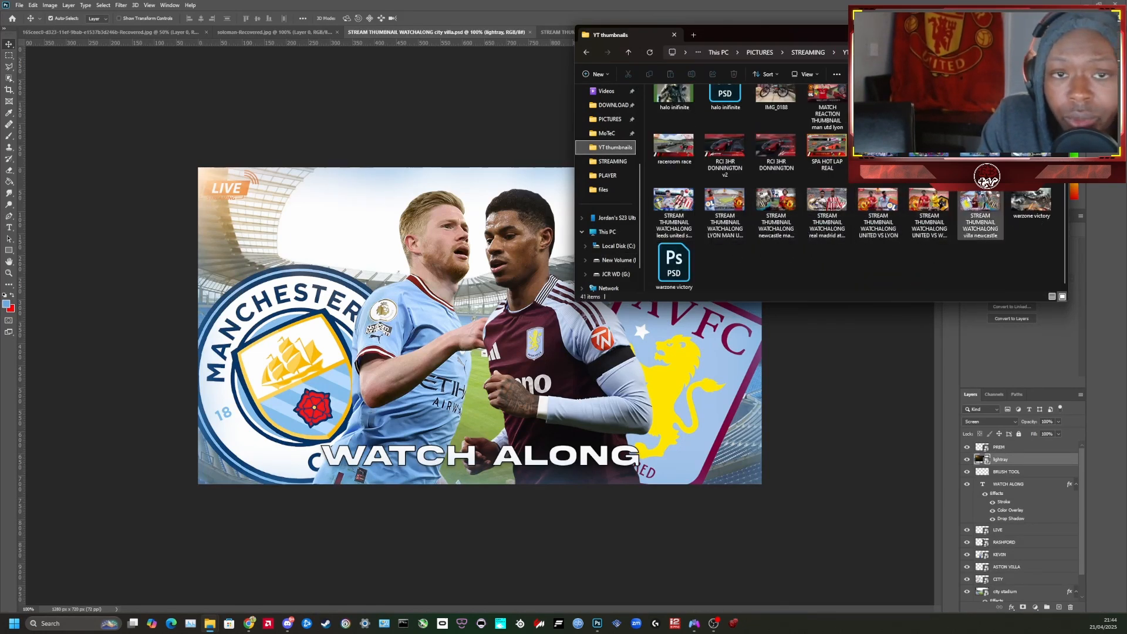
pyautogui.click(1031, 154)
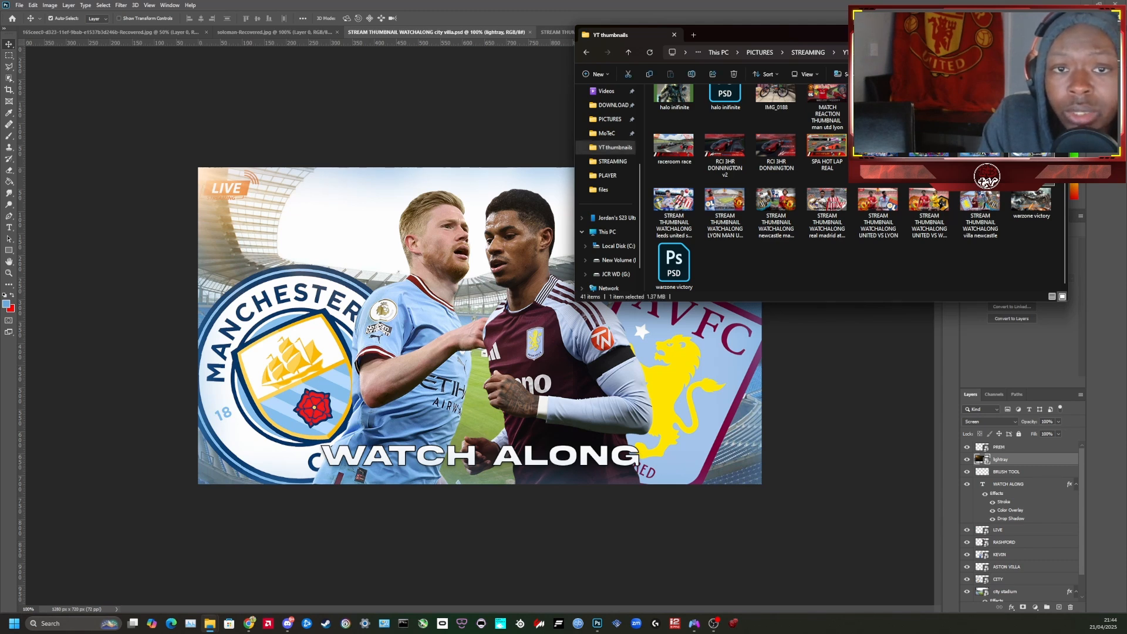
pyautogui.press('Return')
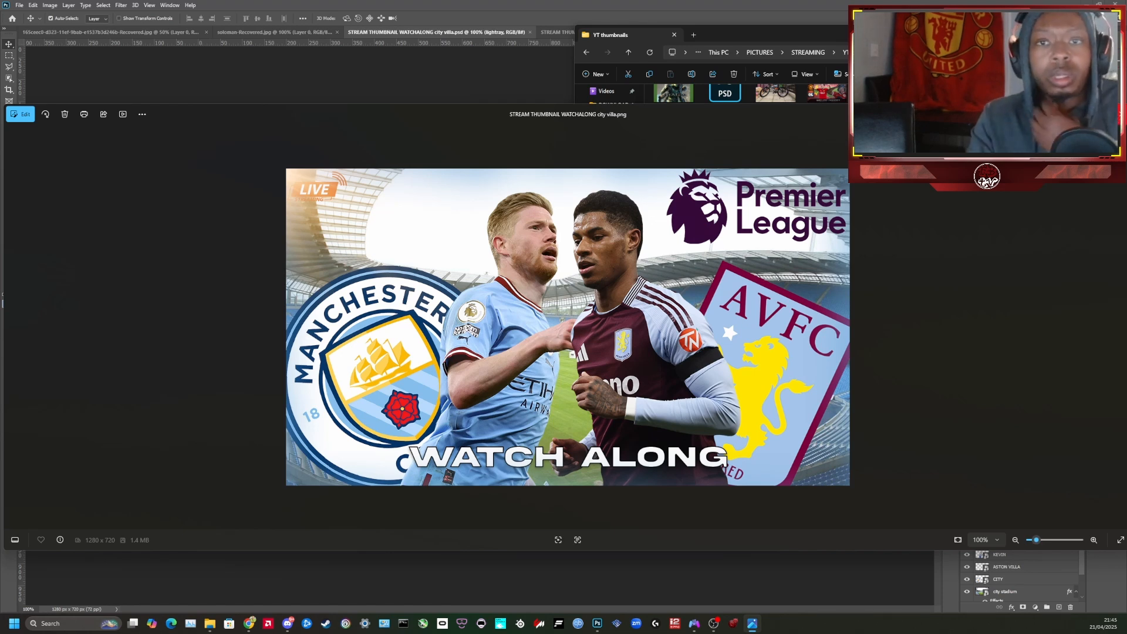
pyautogui.click(1116, 113)
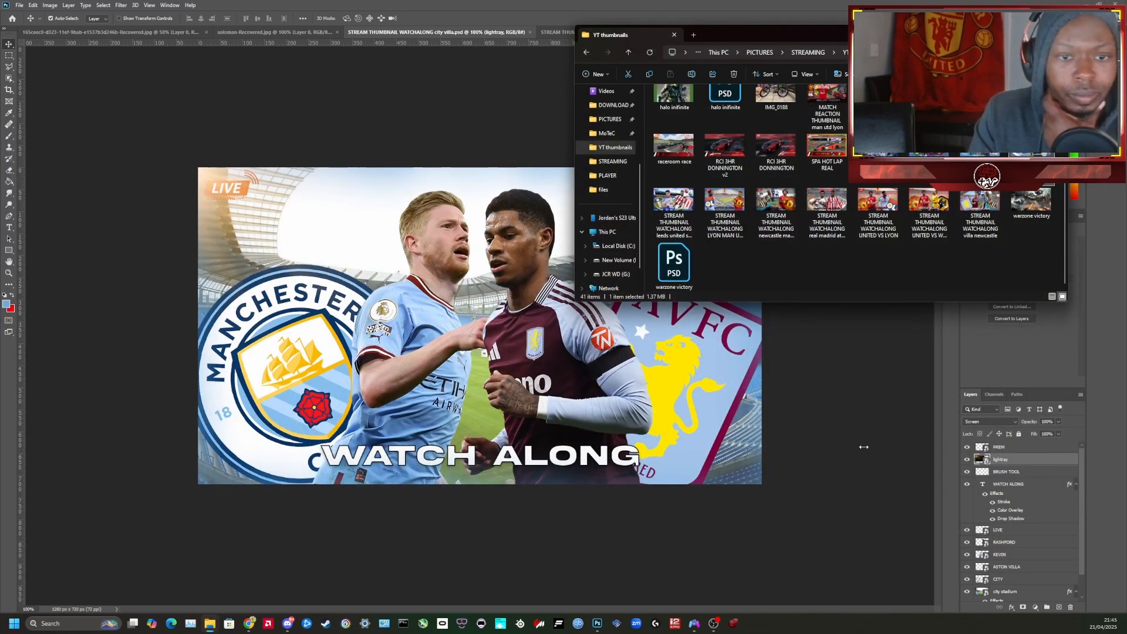
# Return to Photoshop, select the PREM layer, and view the open Leeds United and Stoke thumbnail and the trophy-lifting player cutout
pyautogui.click(1014, 461)
pyautogui.click(1009, 447)
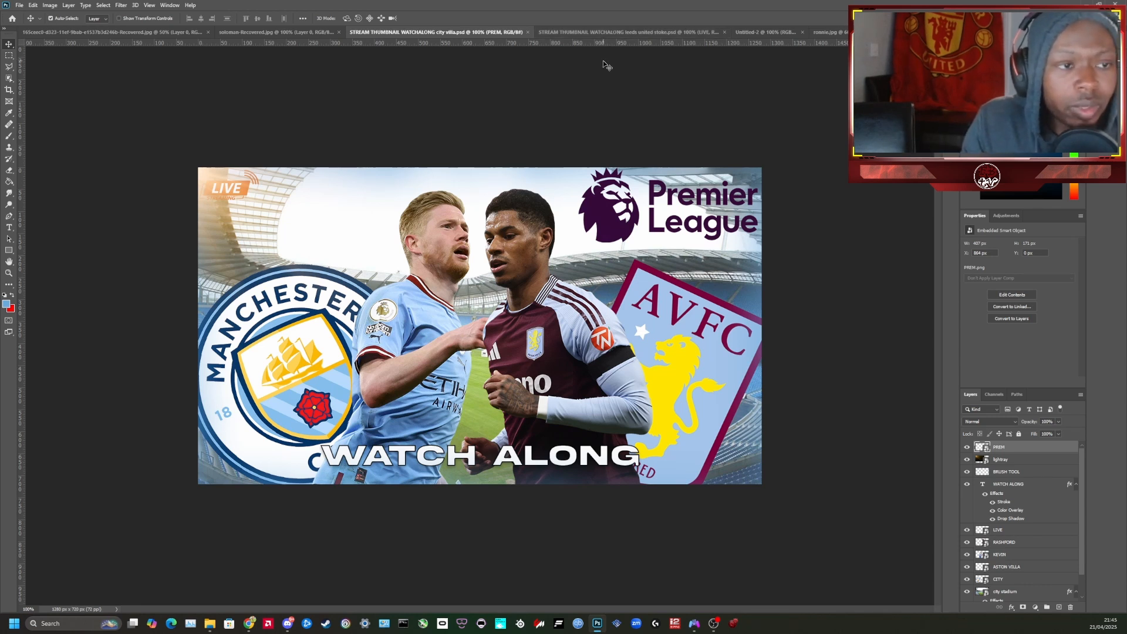
pyautogui.click(658, 33)
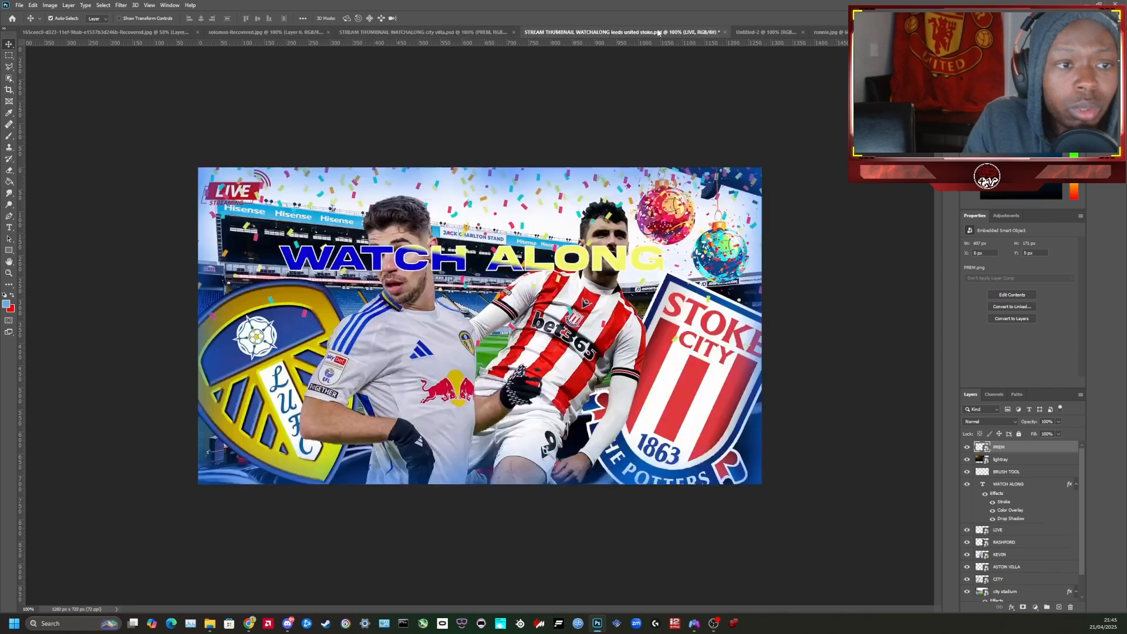
pyautogui.click(825, 33)
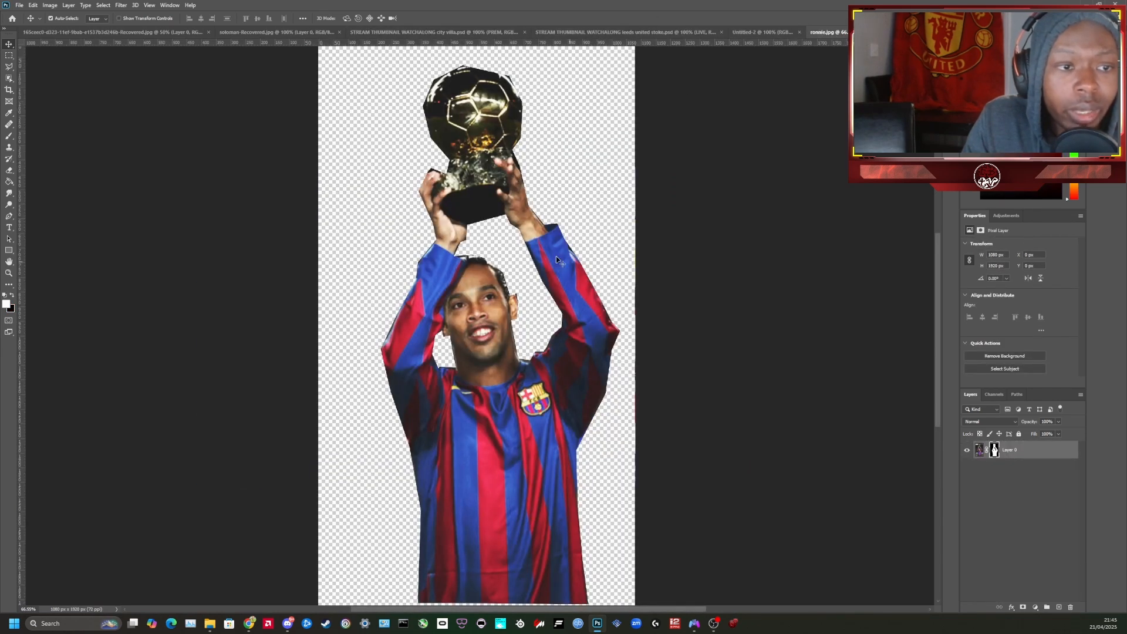